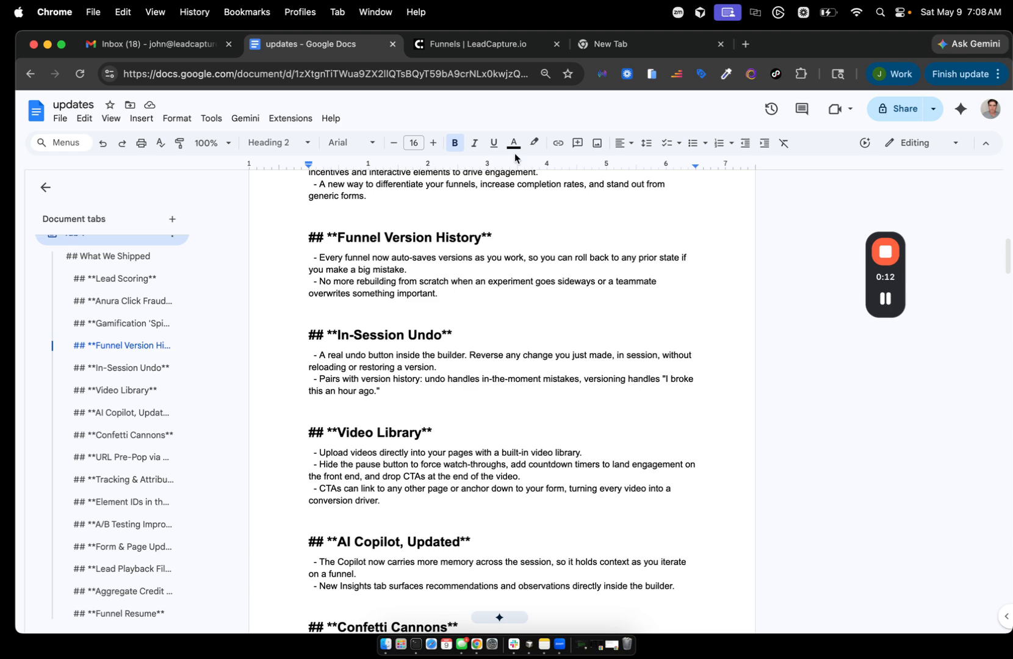
- Switch to the LeadCapture.io Lead Funnels dashboard tab listing 58 funnels and 46 leads
{"action": "left_click", "coordinate": [483, 47]}
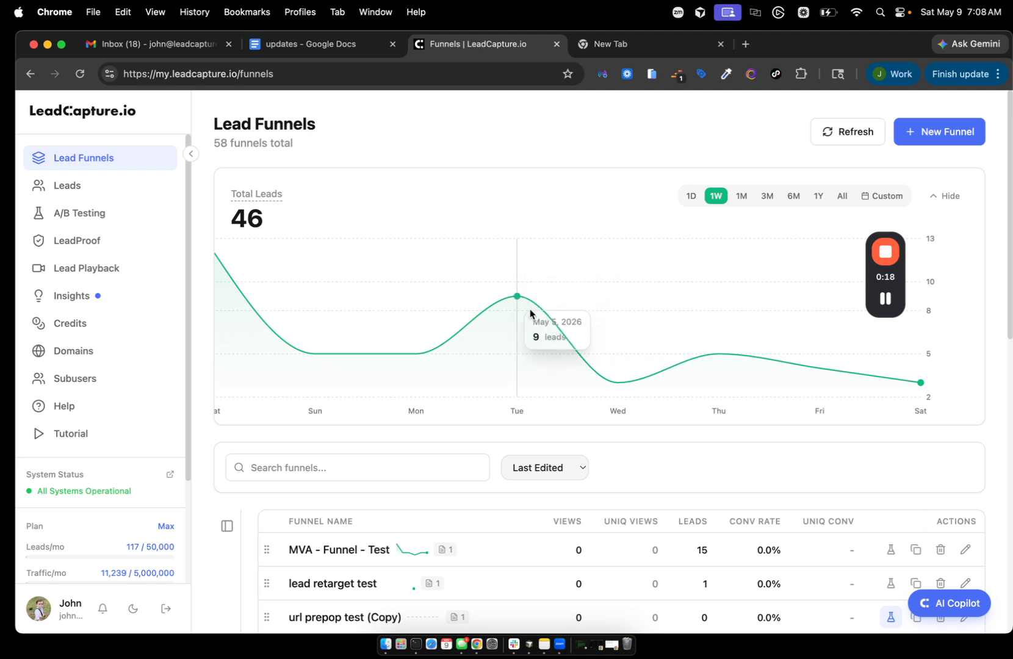
{"action": "scroll", "coordinate": [528, 305], "scroll_direction": "down", "scroll_amount": 1}
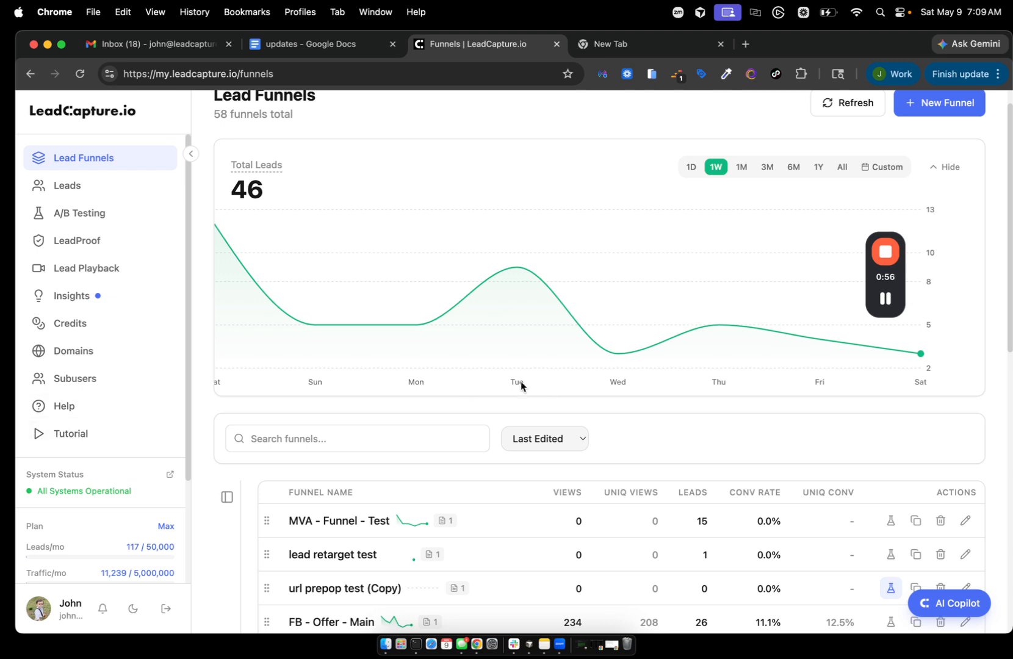
- Open and close the onboarding tutorial, then go to Help > Release Notes
{"action": "left_click", "coordinate": [73, 439]}
{"action": "left_click", "coordinate": [725, 208]}
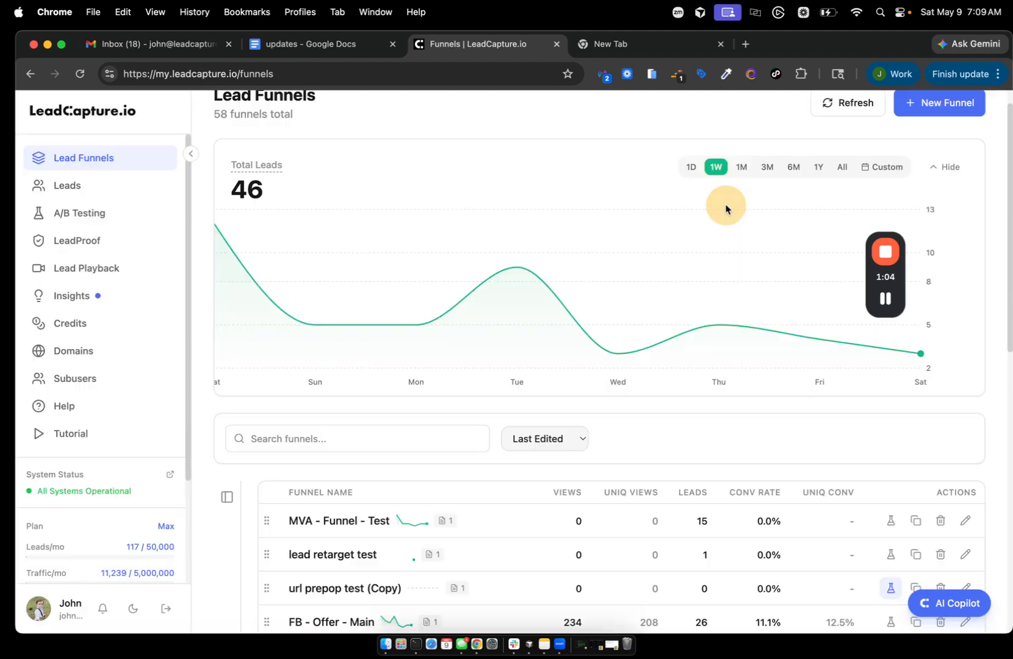
{"action": "left_click", "coordinate": [71, 407]}
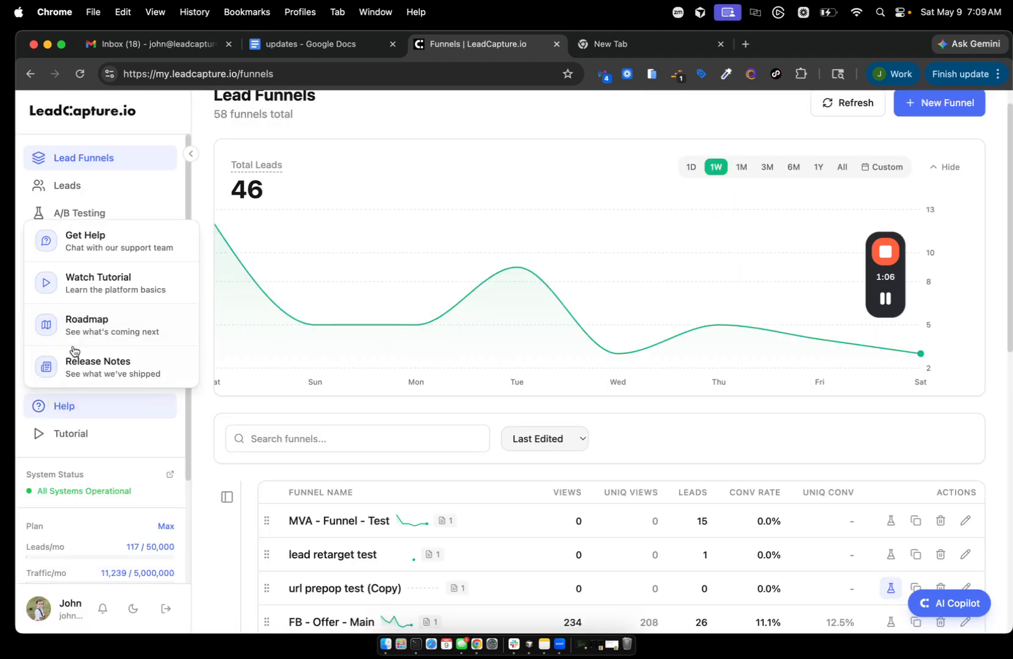
{"action": "left_click", "coordinate": [99, 330]}
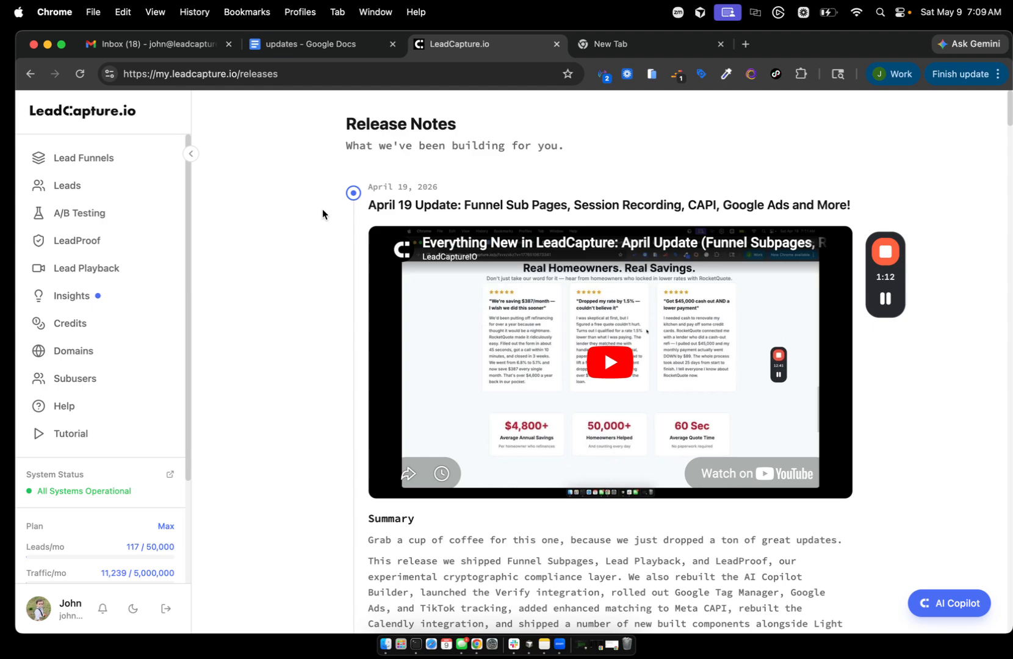
- Scroll through the release notes and back up to the April 19, 2026 update
{"action": "scroll", "coordinate": [499, 273], "scroll_direction": "down", "scroll_amount": 10}
{"action": "scroll", "coordinate": [499, 273], "scroll_direction": "down", "scroll_amount": 15}
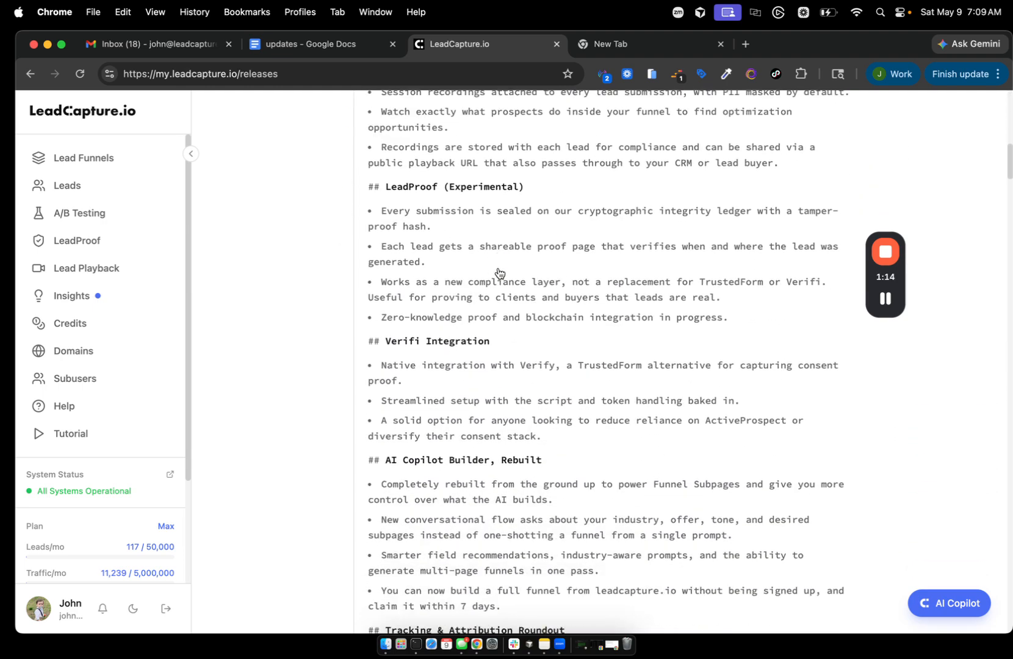
{"action": "scroll", "coordinate": [498, 267], "scroll_direction": "down", "scroll_amount": 20}
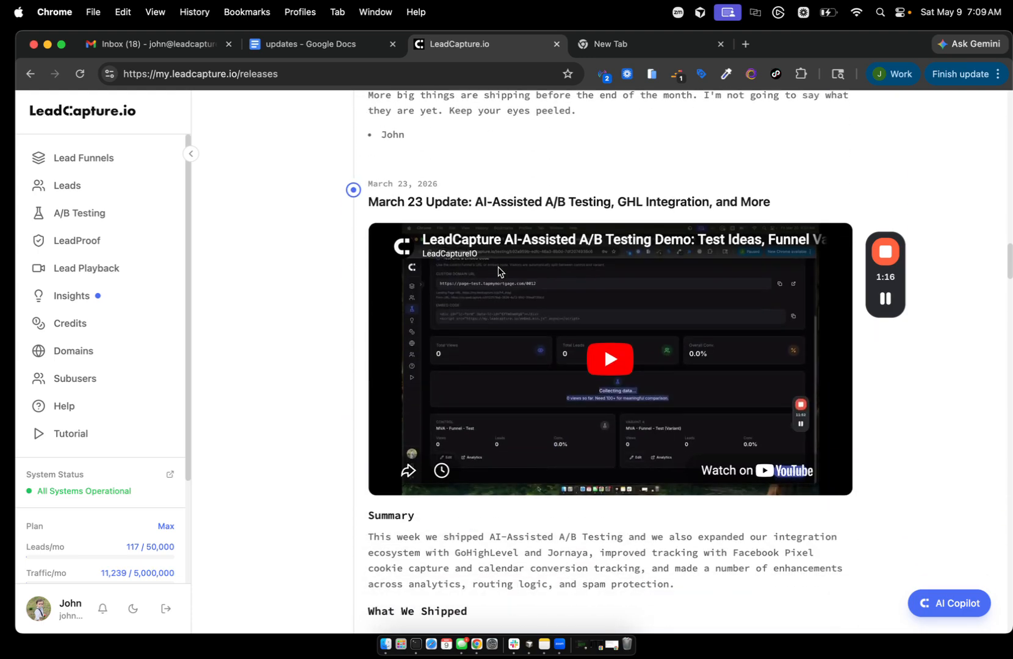
{"action": "scroll", "coordinate": [498, 271], "scroll_direction": "down", "scroll_amount": 20}
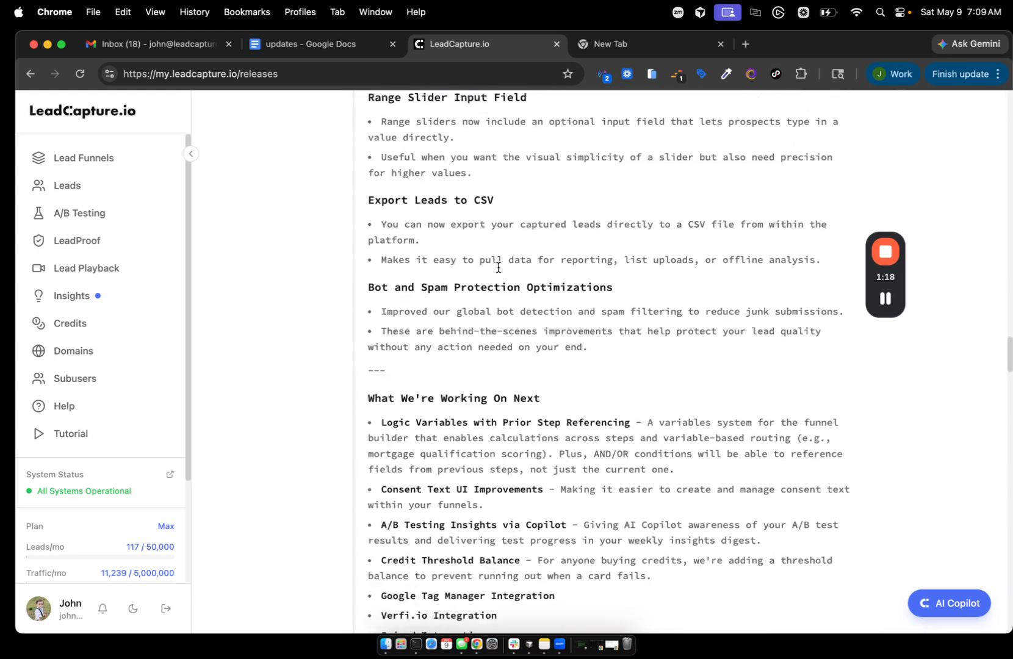
{"action": "scroll", "coordinate": [498, 272], "scroll_direction": "up", "scroll_amount": 6}
{"action": "scroll", "coordinate": [498, 271], "scroll_direction": "down", "scroll_amount": 5}
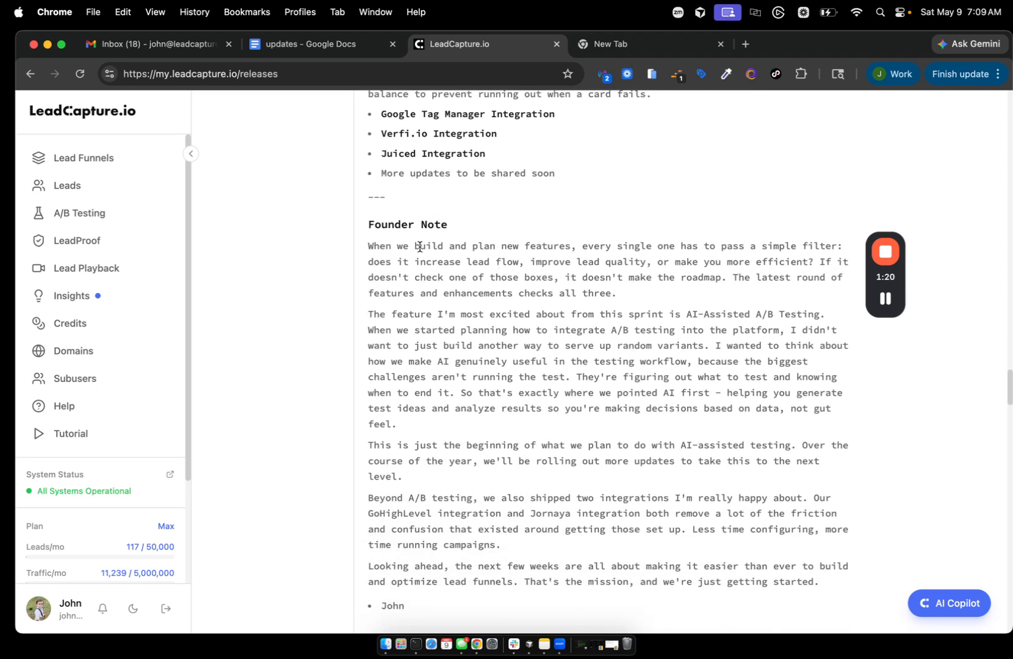
{"action": "scroll", "coordinate": [432, 302], "scroll_direction": "down", "scroll_amount": 5}
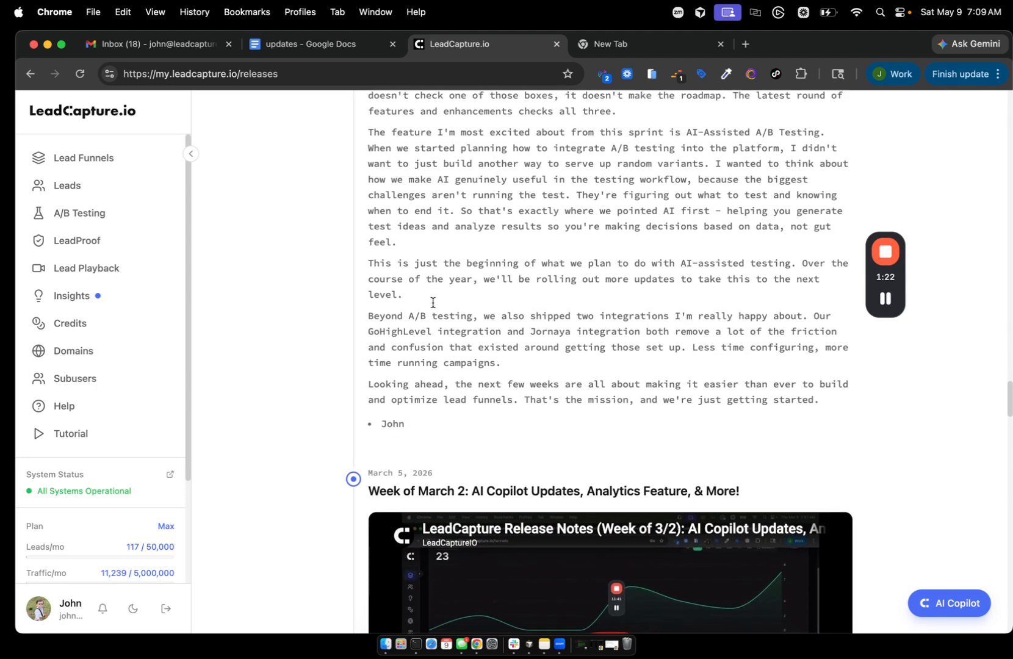
{"action": "scroll", "coordinate": [433, 302], "scroll_direction": "up", "scroll_amount": 10}
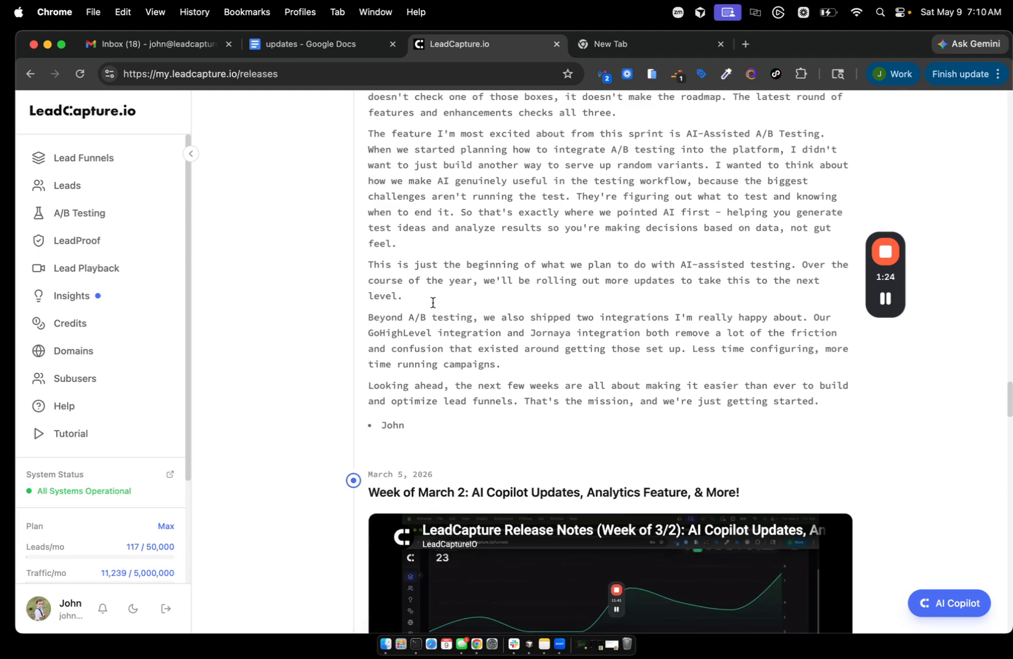
{"action": "scroll", "coordinate": [433, 303], "scroll_direction": "up", "scroll_amount": 15}
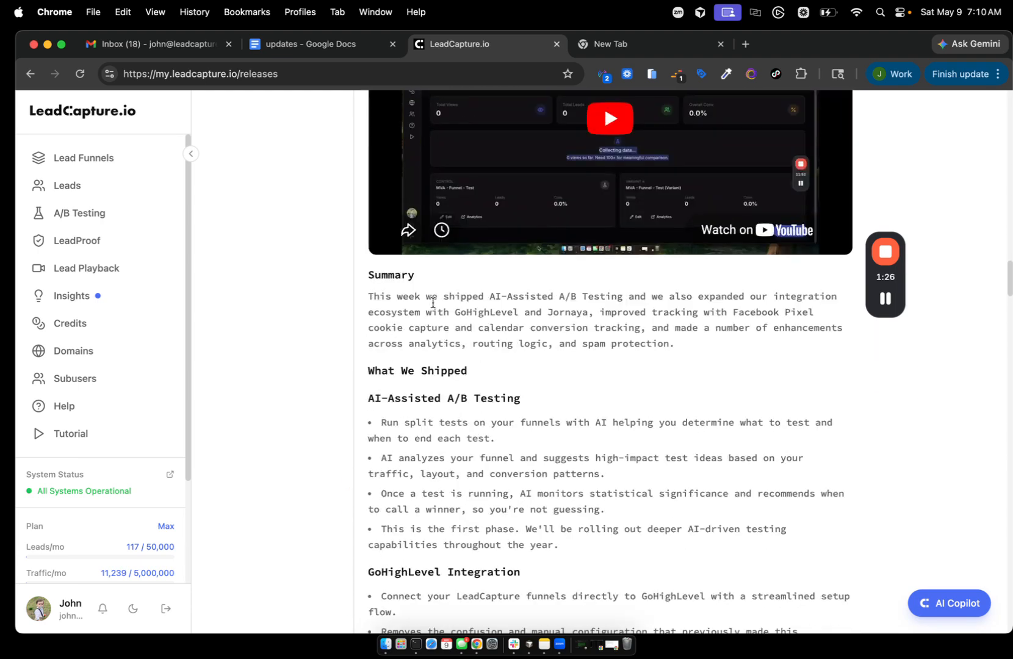
{"action": "scroll", "coordinate": [433, 302], "scroll_direction": "up", "scroll_amount": 15}
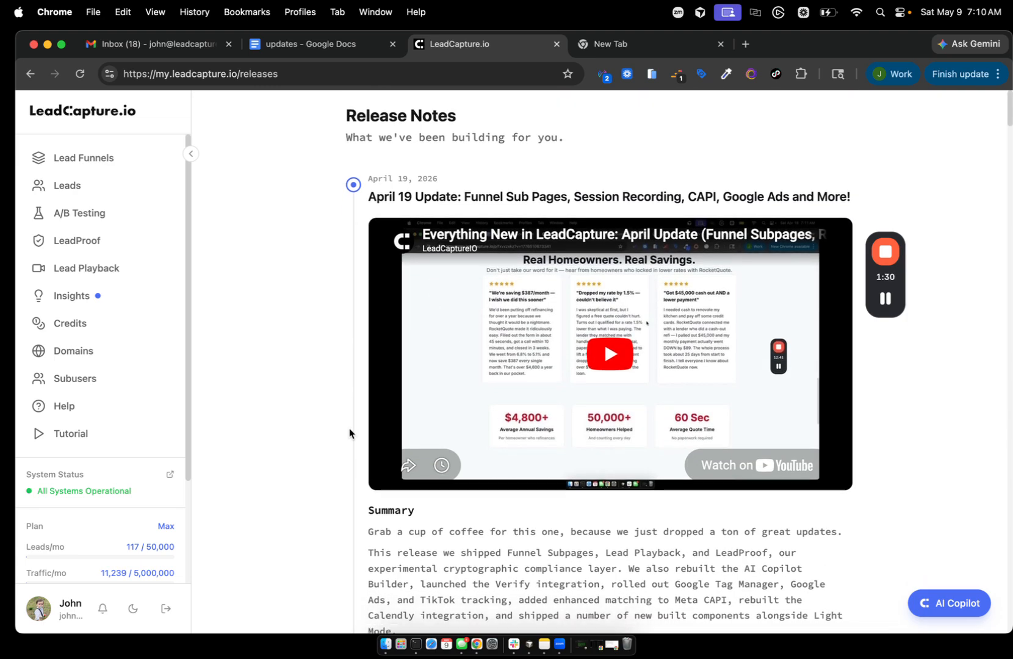
{"action": "scroll", "coordinate": [349, 429], "scroll_direction": "down", "scroll_amount": 10}
{"action": "scroll", "coordinate": [349, 428], "scroll_direction": "down", "scroll_amount": 1}
{"action": "scroll", "coordinate": [376, 355], "scroll_direction": "up", "scroll_amount": 1}
{"action": "scroll", "coordinate": [377, 358], "scroll_direction": "up", "scroll_amount": 8}
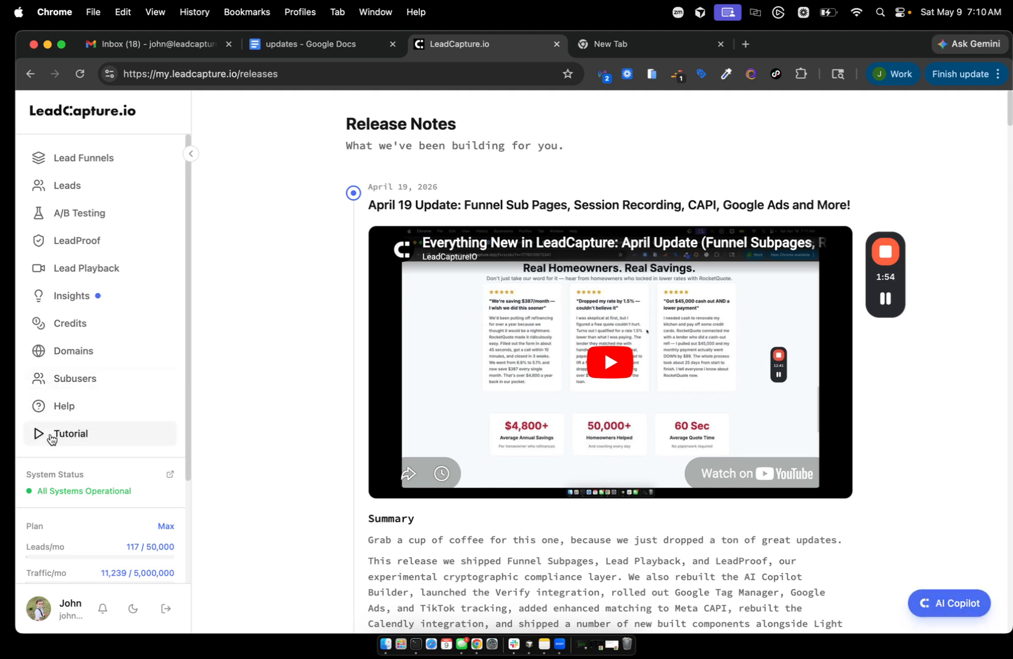
{"action": "left_click", "coordinate": [52, 415]}
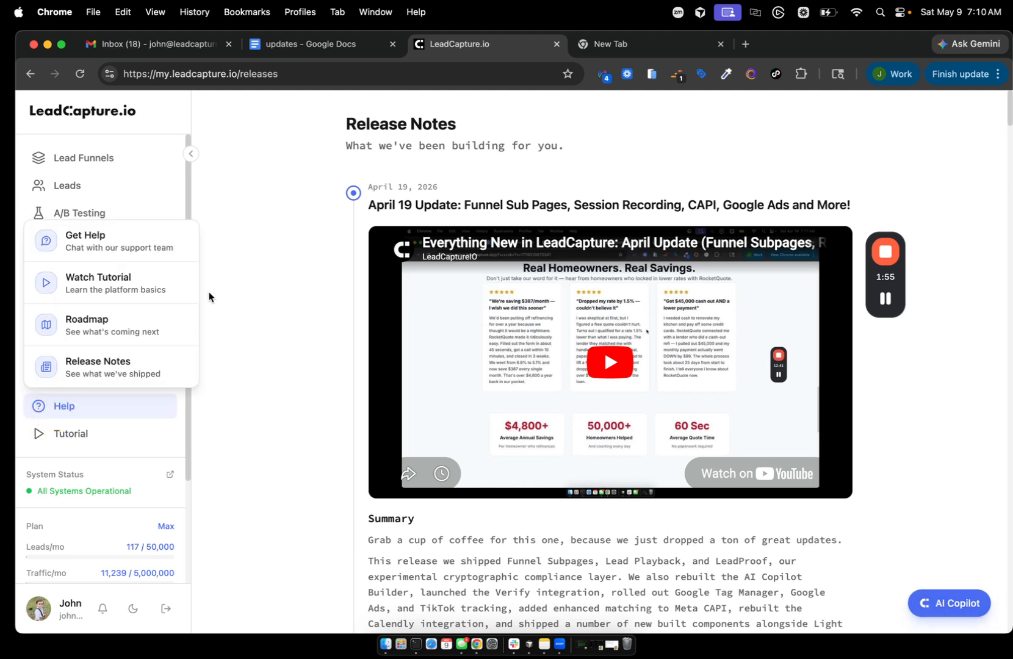
{"action": "left_click", "coordinate": [94, 246]}
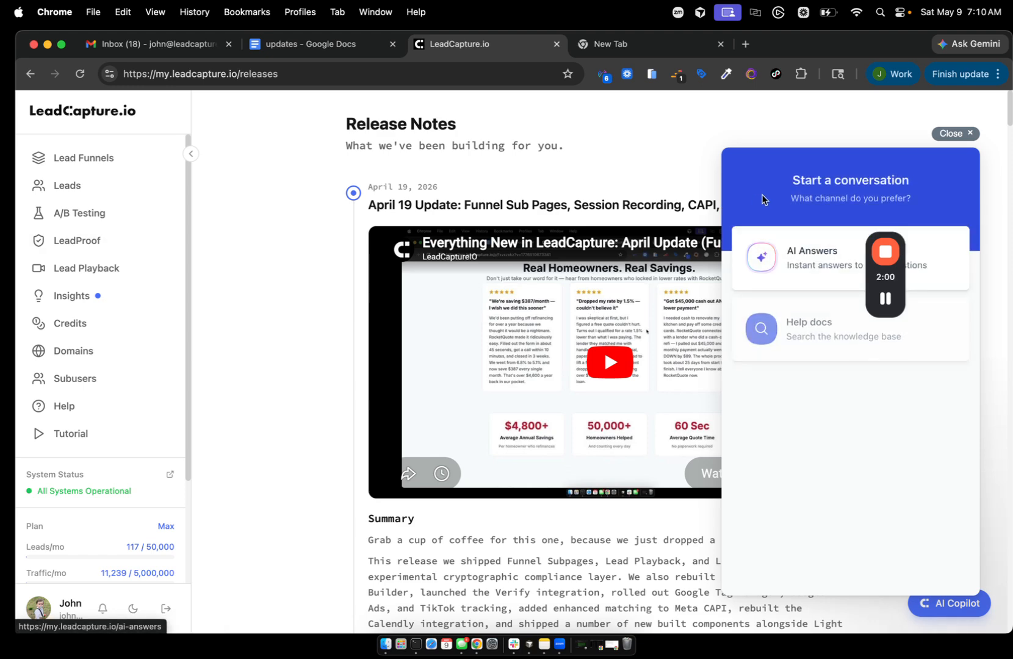
{"action": "left_click", "coordinate": [952, 133]}
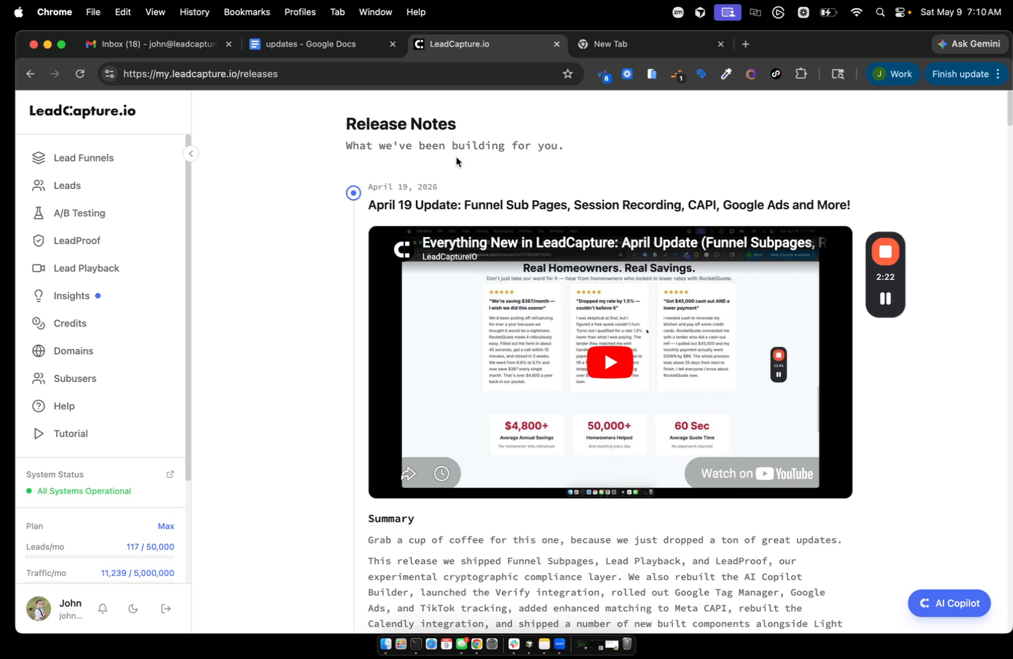
- Return to Lead Funnels and scroll past the 46-lead weekly chart to the funnel table
{"action": "left_click", "coordinate": [59, 170]}
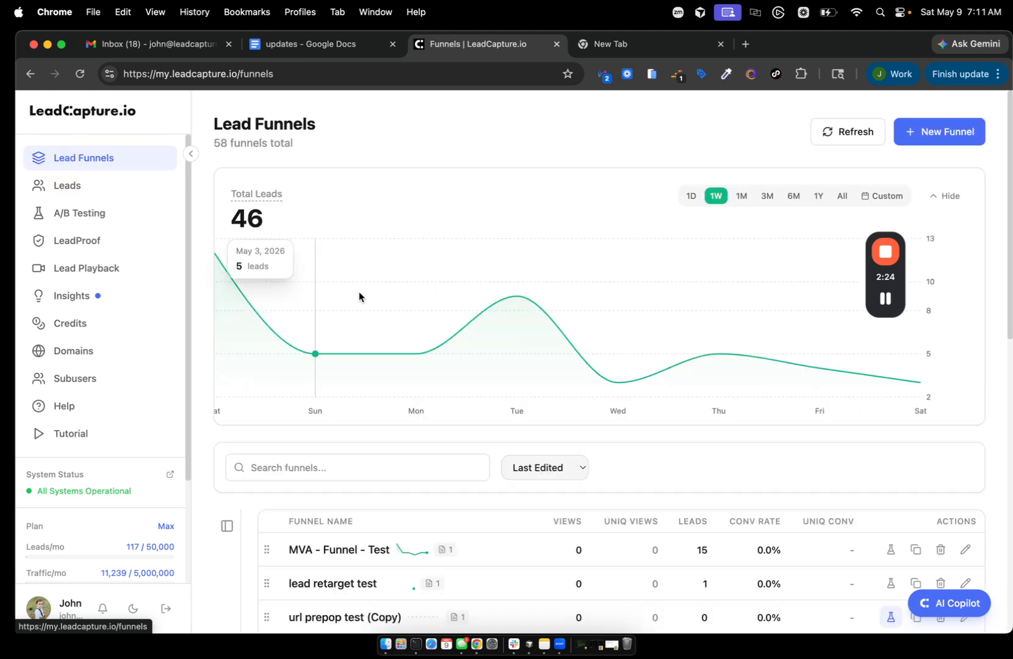
{"action": "scroll", "coordinate": [359, 295], "scroll_direction": "down", "scroll_amount": 1}
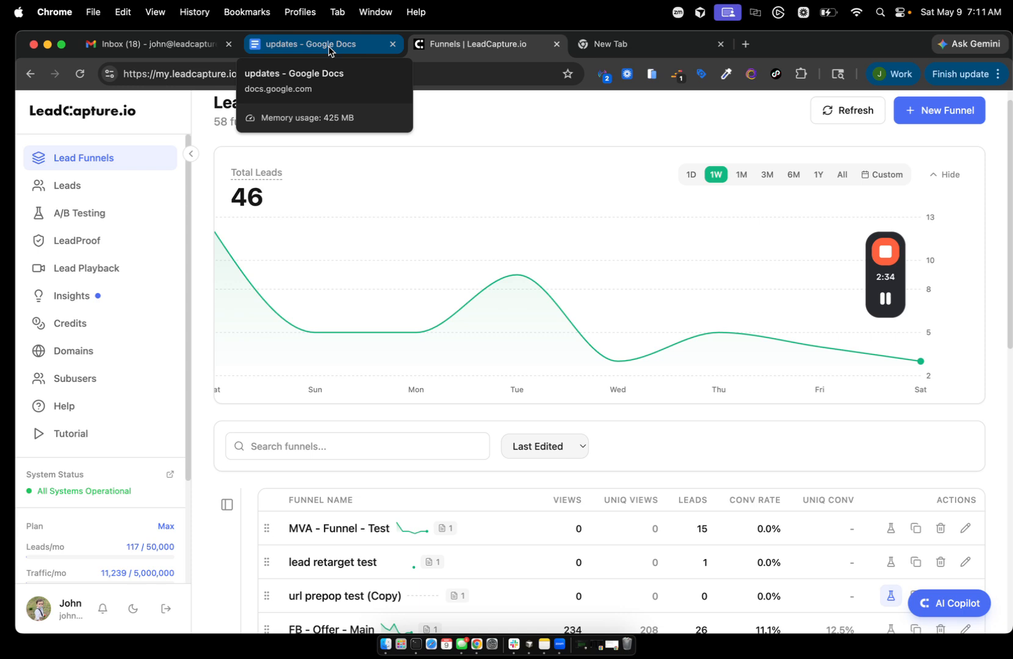
{"action": "mouse_move", "coordinate": [523, 284]}
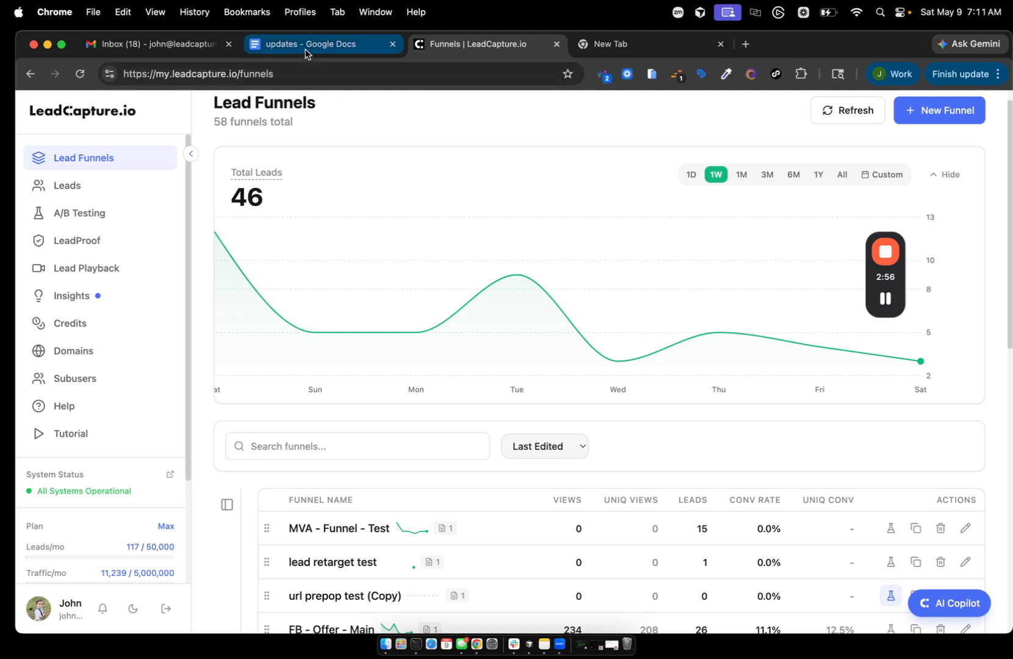
{"action": "scroll", "coordinate": [357, 409], "scroll_direction": "down", "scroll_amount": 2}
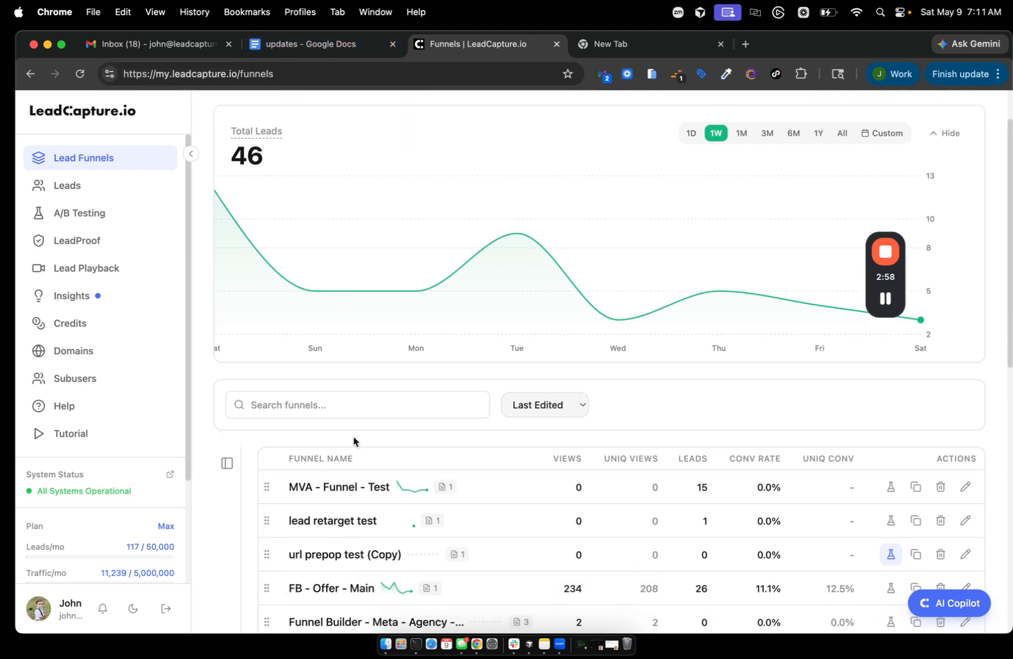
- Open MVA - Funnel - Test in the page editor, then return to the funnel list
{"action": "left_click", "coordinate": [351, 487]}
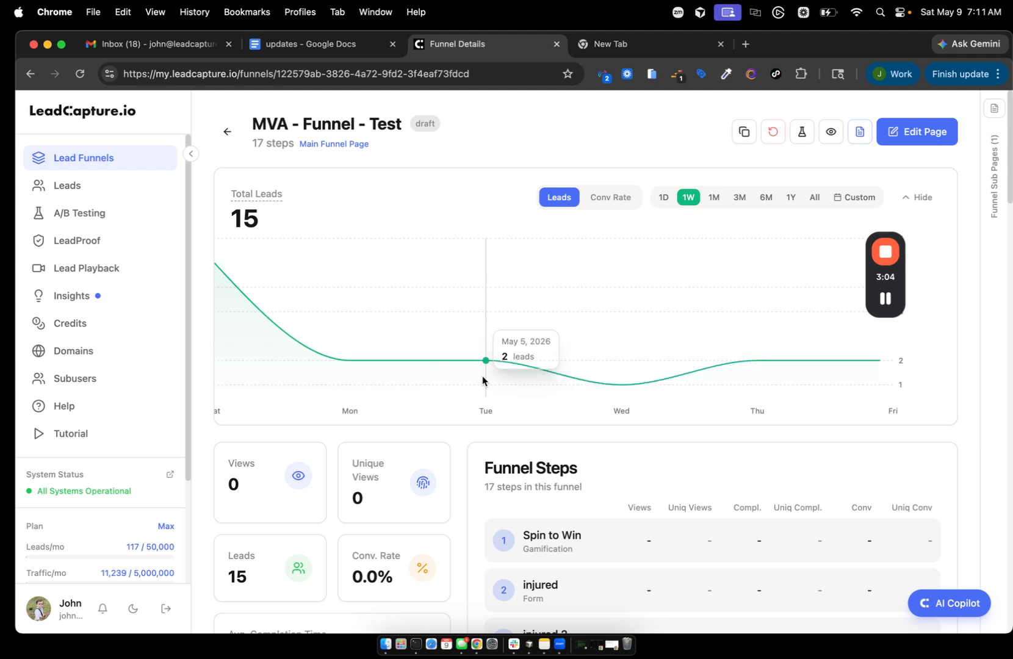
{"action": "left_click", "coordinate": [928, 133]}
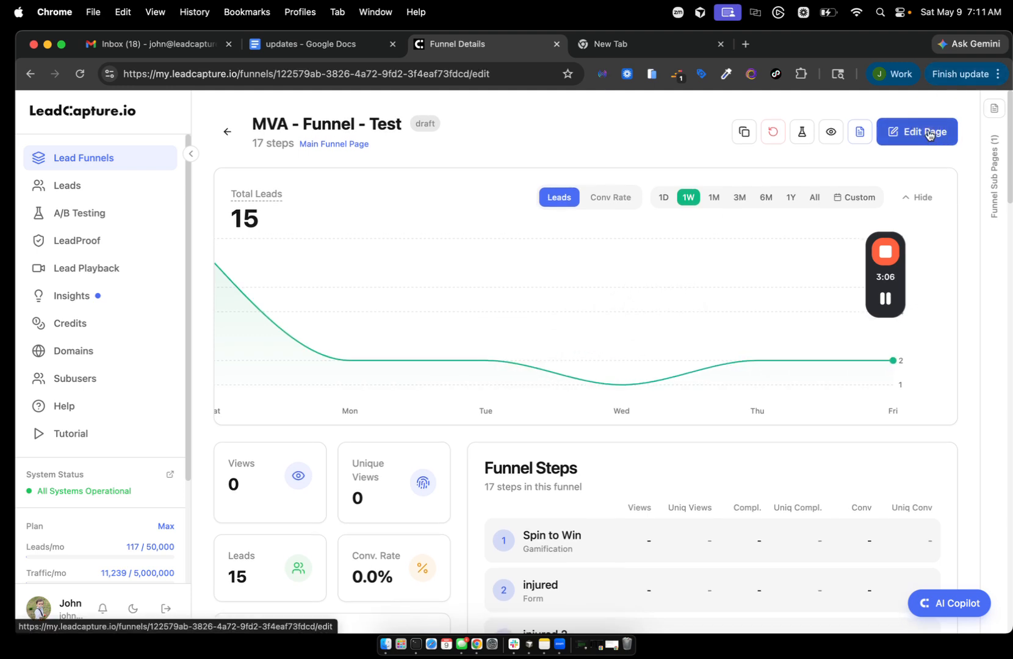
{"action": "scroll", "coordinate": [799, 321], "scroll_direction": "down", "scroll_amount": 1}
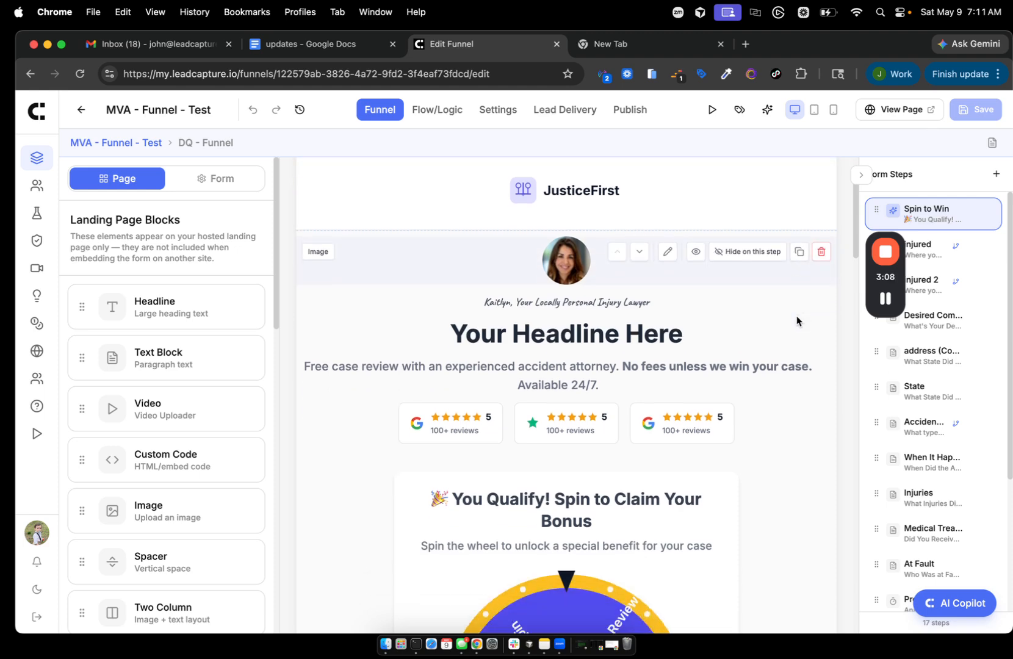
{"action": "scroll", "coordinate": [796, 316], "scroll_direction": "up", "scroll_amount": 1}
{"action": "left_click", "coordinate": [32, 113]}
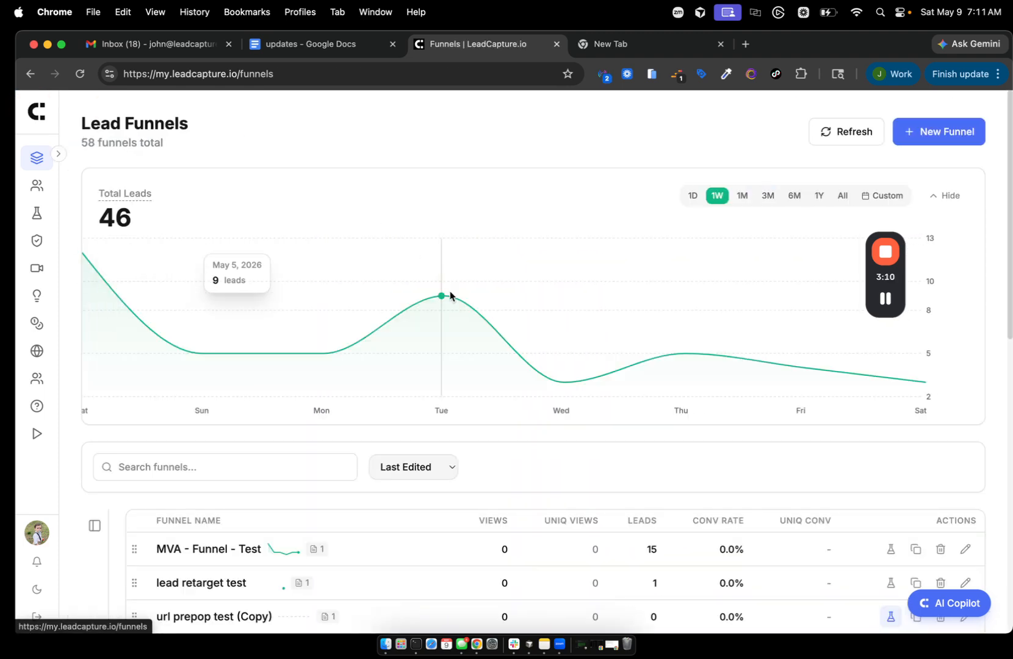
- Open the lead retarget test funnel's JusticeFirst page with 17 form steps in the editor
{"action": "scroll", "coordinate": [294, 536], "scroll_direction": "down", "scroll_amount": 1}
{"action": "left_click", "coordinate": [165, 551]}
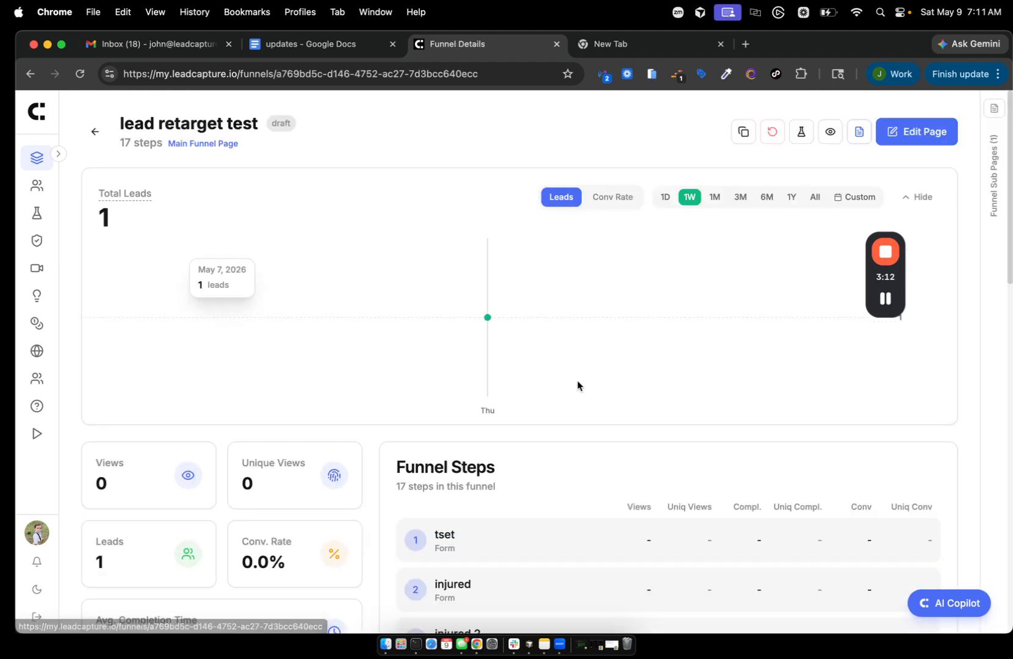
{"action": "left_click", "coordinate": [931, 141]}
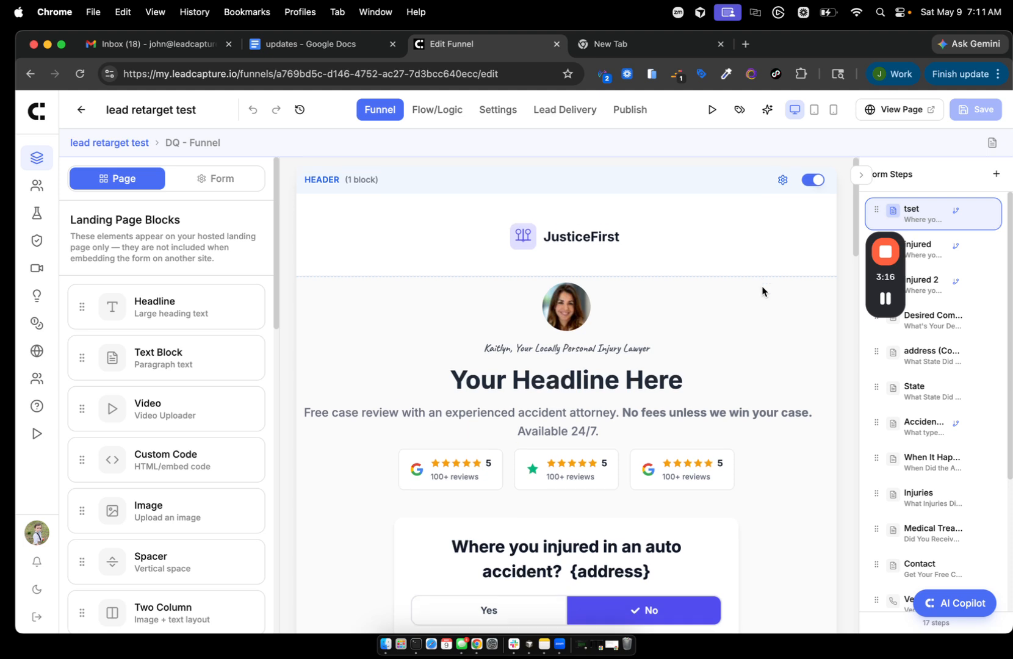
{"action": "scroll", "coordinate": [761, 291], "scroll_direction": "down", "scroll_amount": 1}
{"action": "left_click_drag", "start_coordinate": [891, 279], "coordinate": [830, 242]}
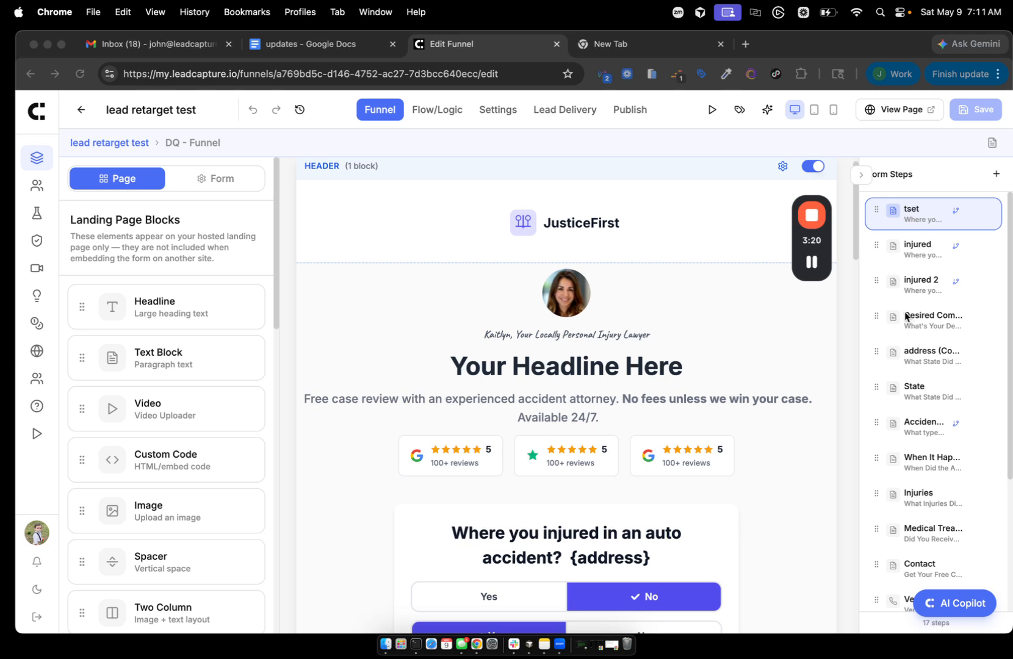
{"action": "left_click", "coordinate": [316, 125]}
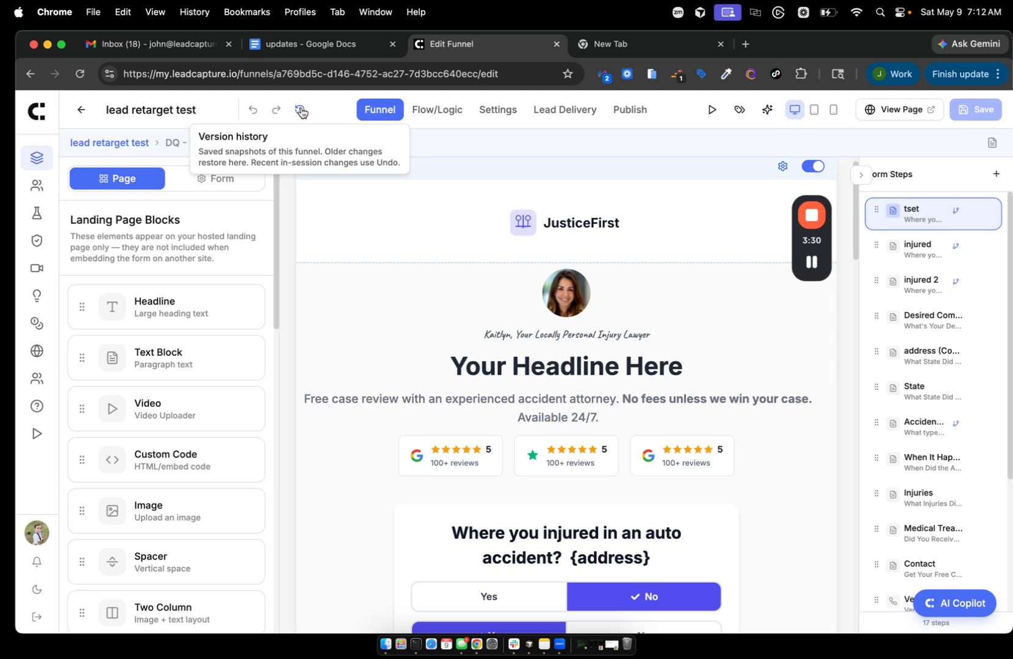
{"action": "left_click", "coordinate": [301, 110]}
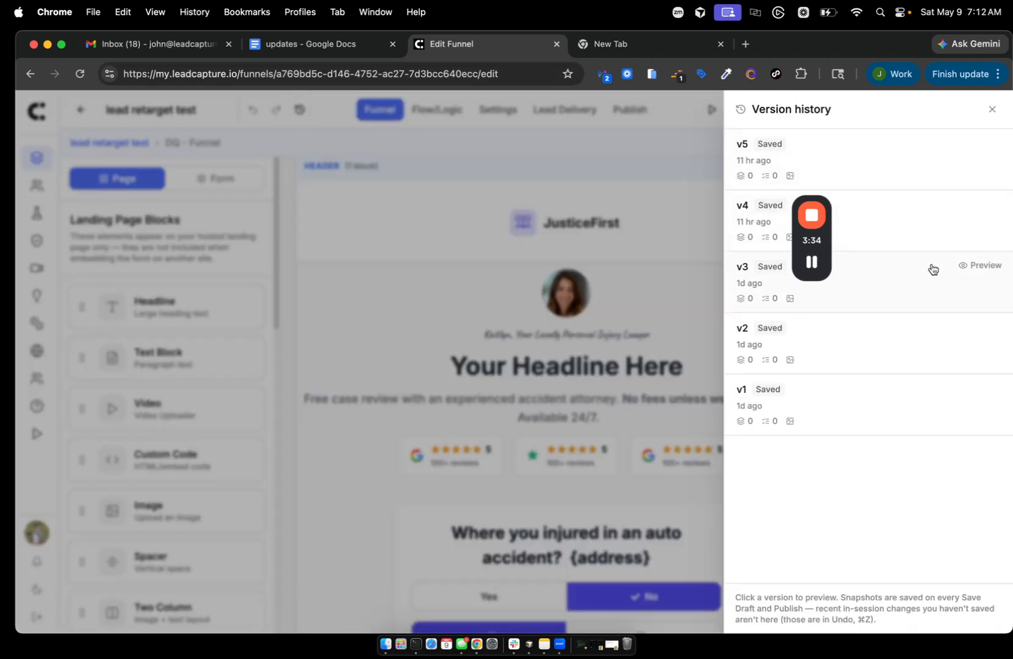
{"action": "left_click_drag", "start_coordinate": [825, 240], "coordinate": [554, 334]}
{"action": "left_click", "coordinate": [824, 225]}
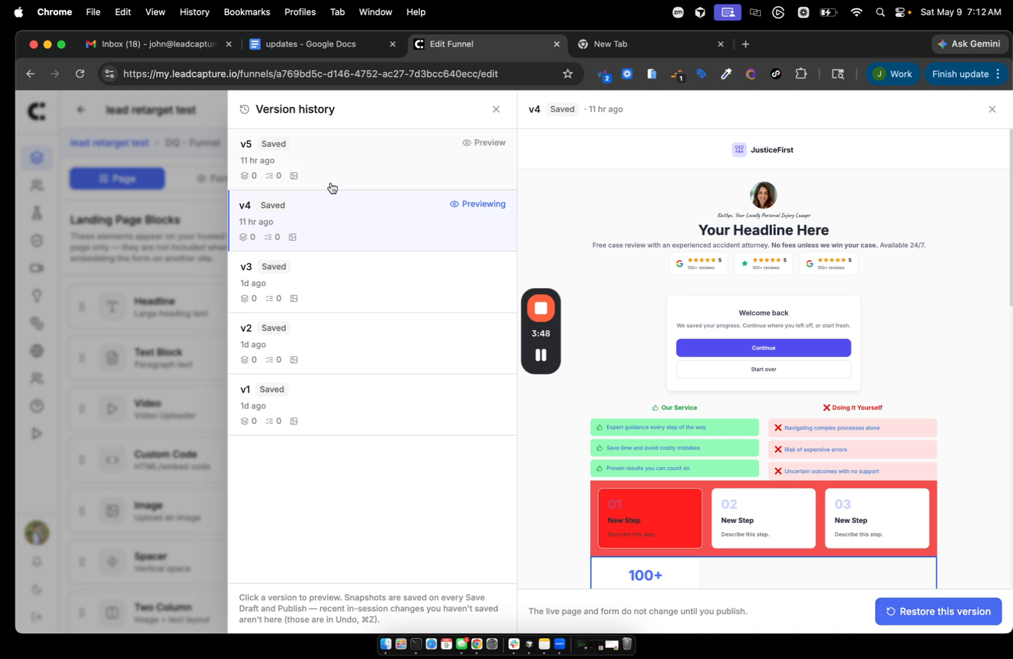
{"action": "left_click", "coordinate": [105, 140]}
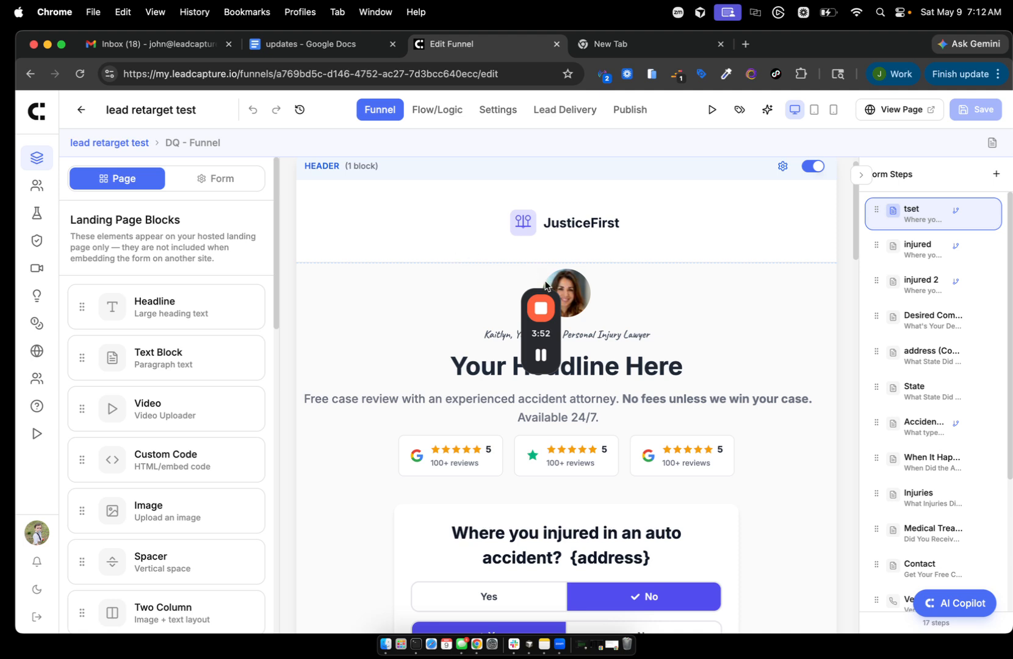
{"action": "left_click", "coordinate": [434, 366]}
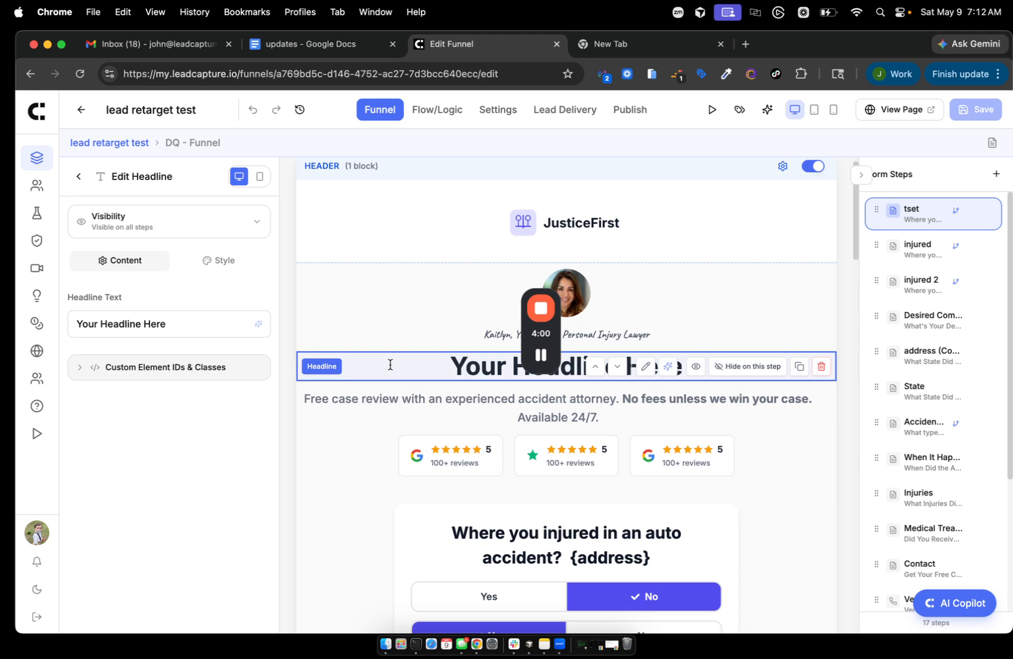
{"action": "scroll", "coordinate": [801, 436], "scroll_direction": "down", "scroll_amount": 1}
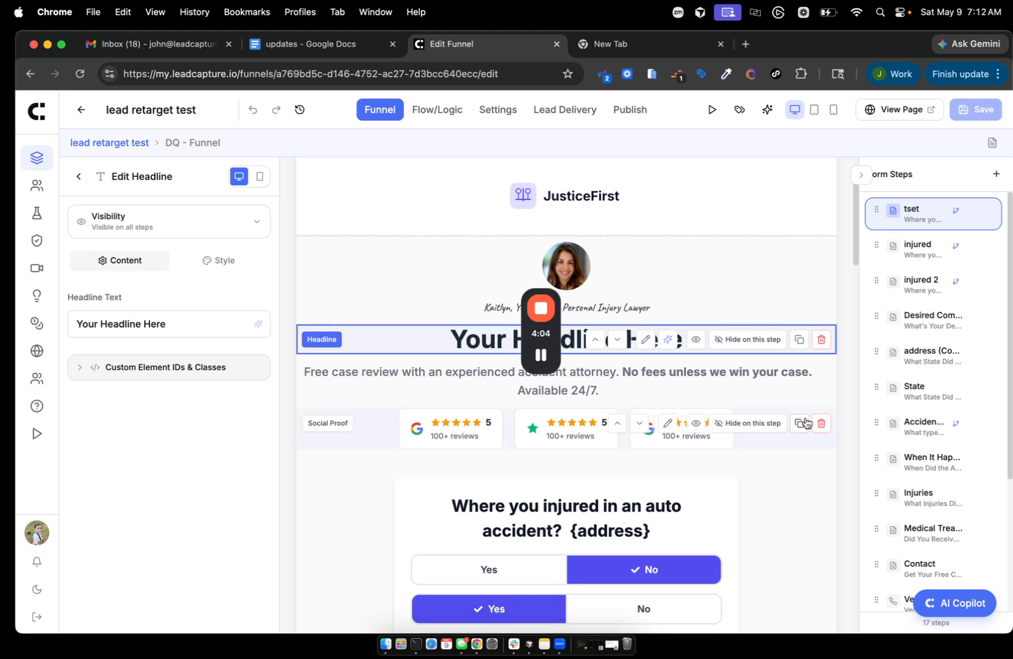
{"action": "left_click", "coordinate": [815, 345]}
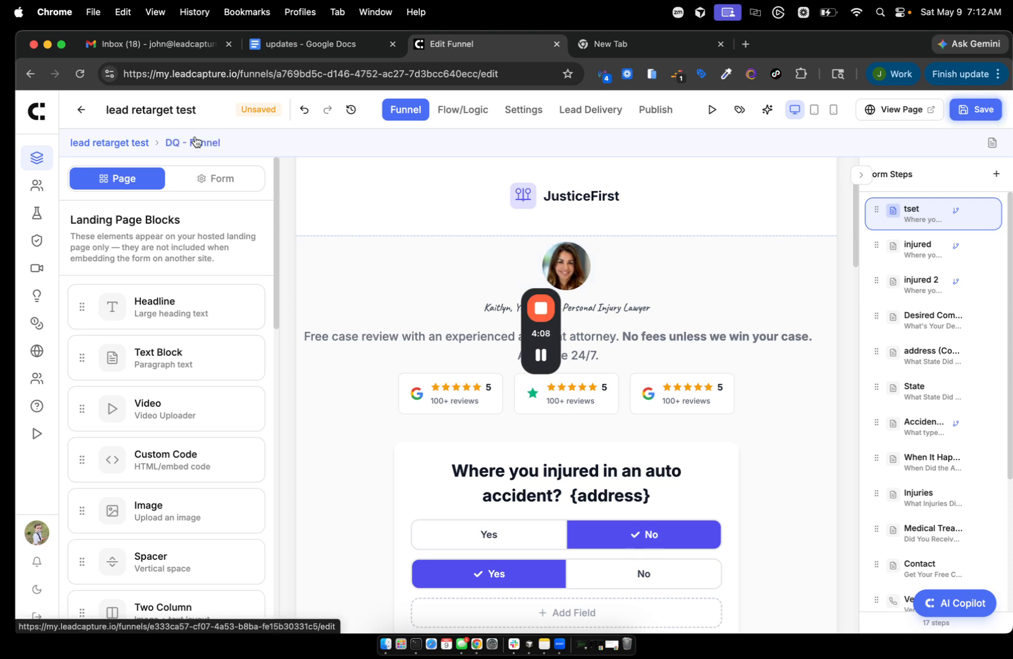
{"action": "left_click", "coordinate": [303, 110]}
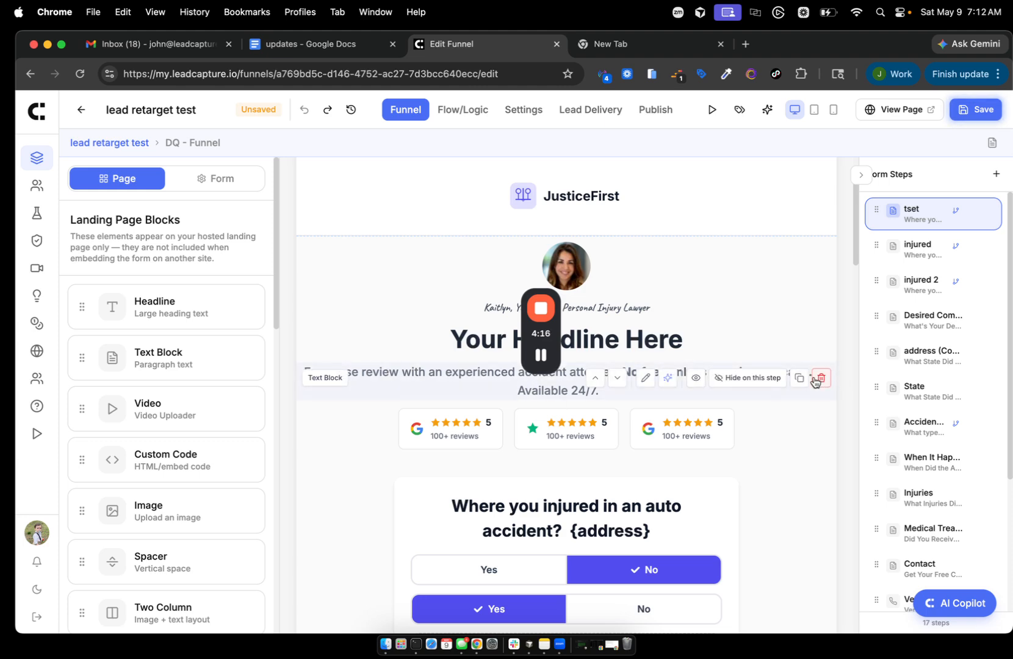
{"action": "left_click", "coordinate": [814, 379]}
{"action": "left_click", "coordinate": [814, 379]}
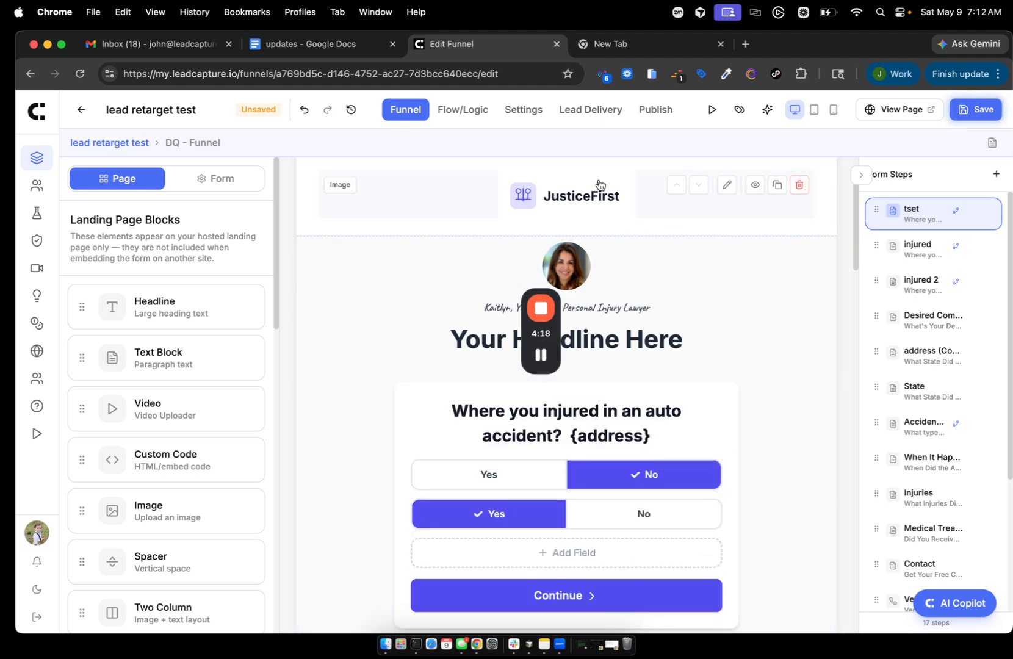
{"action": "left_click", "coordinate": [304, 110]}
{"action": "left_click", "coordinate": [304, 109]}
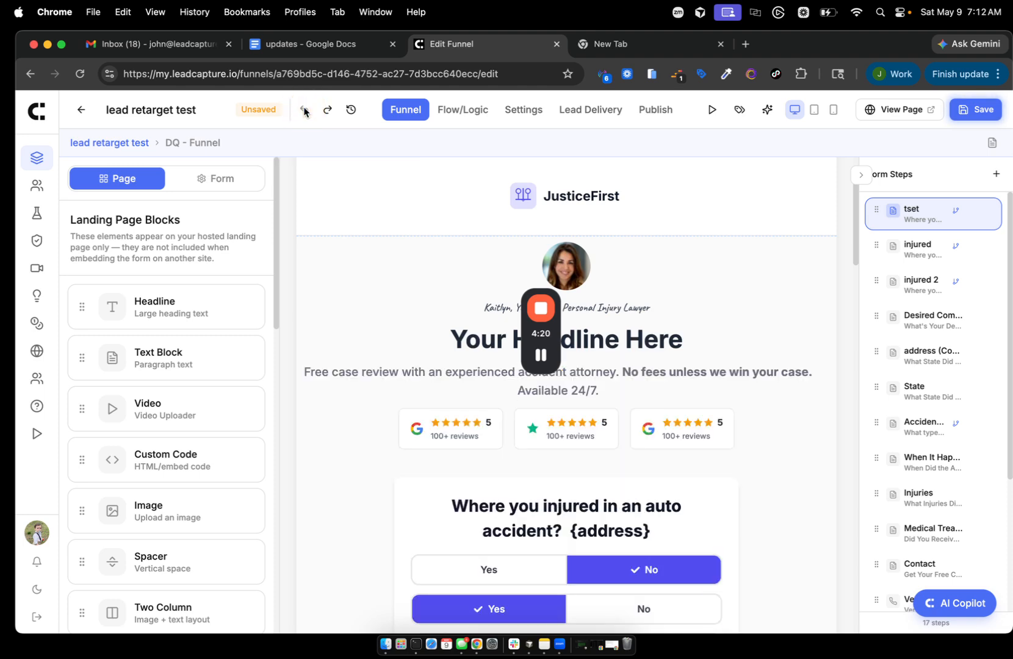
{"action": "left_click", "coordinate": [328, 110]}
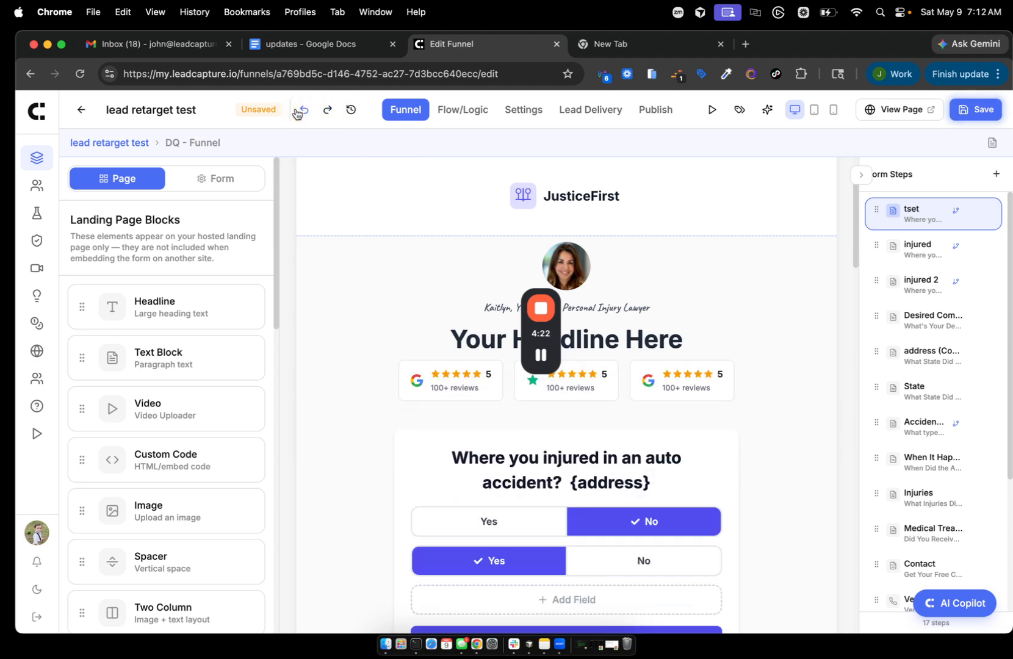
{"action": "left_click", "coordinate": [301, 111]}
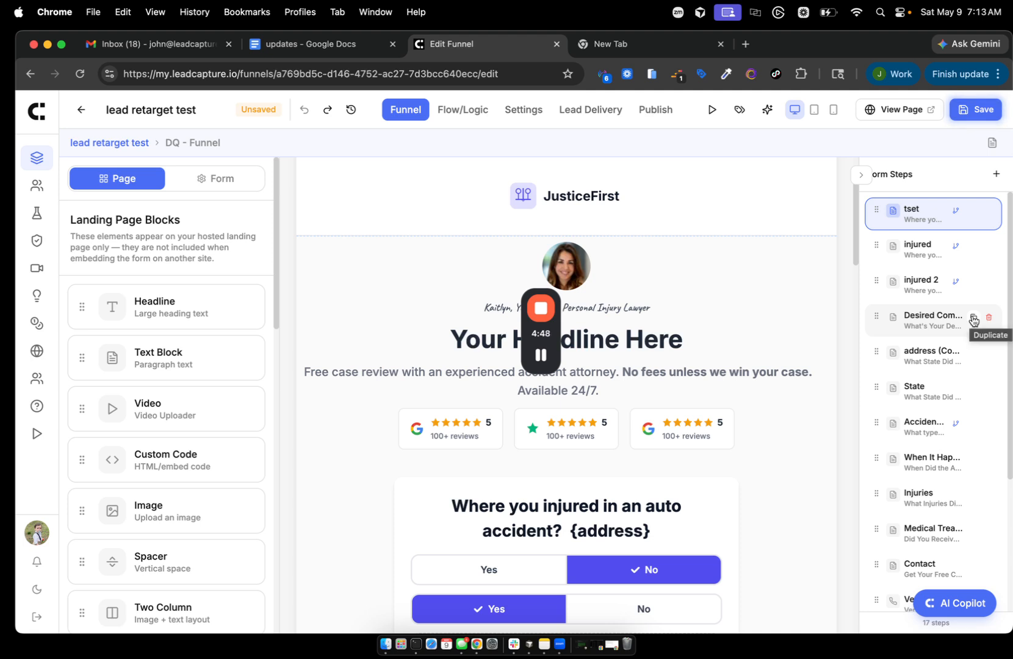
- Duplicate the Desired Compensation step and name the copy 'jjjjjjjj'
{"action": "left_click", "coordinate": [973, 319]}
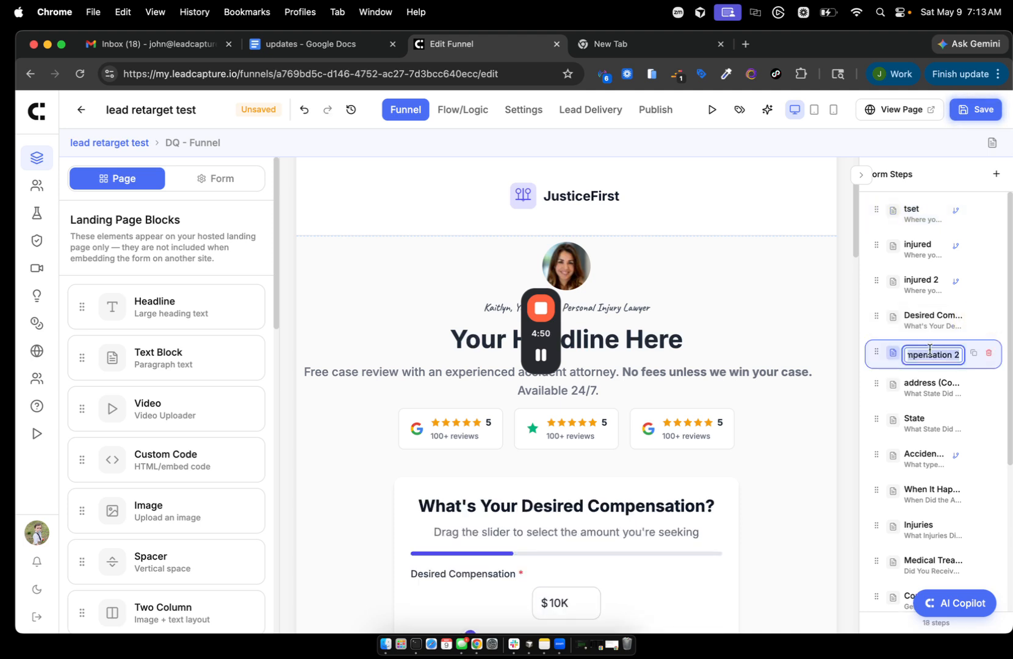
{"action": "type", "text": "jjjjjj"}
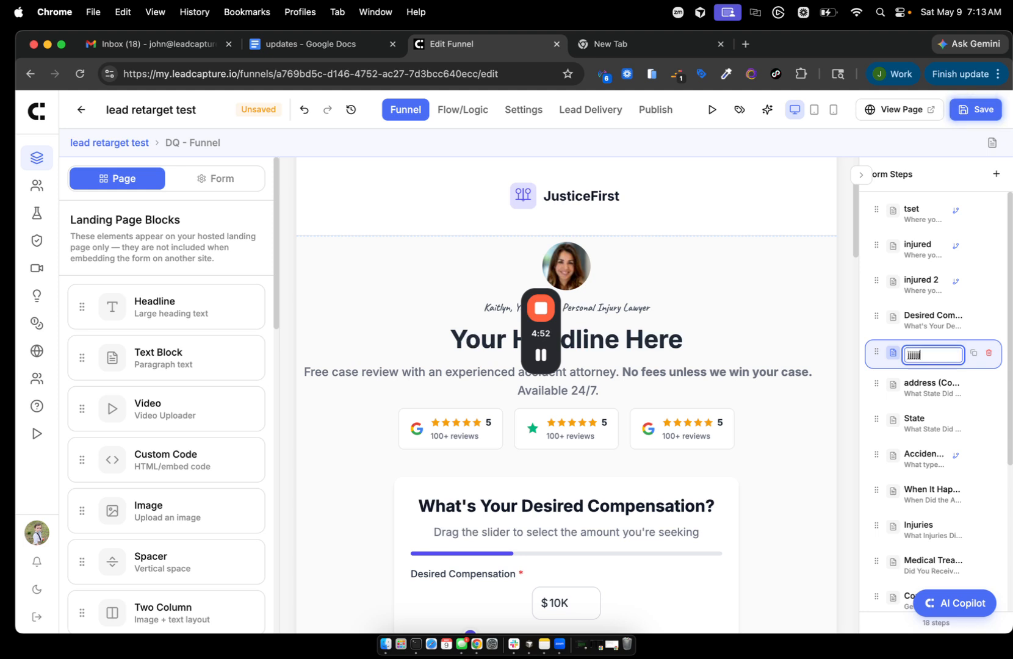
{"action": "type", "text": "jj"}
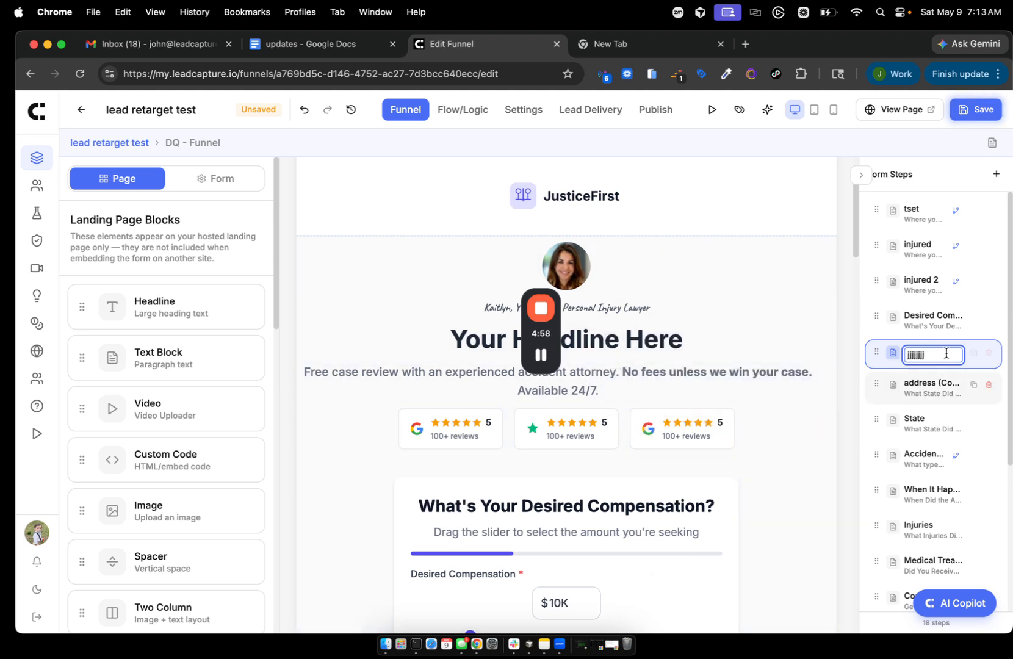
{"action": "key", "text": "Return"}
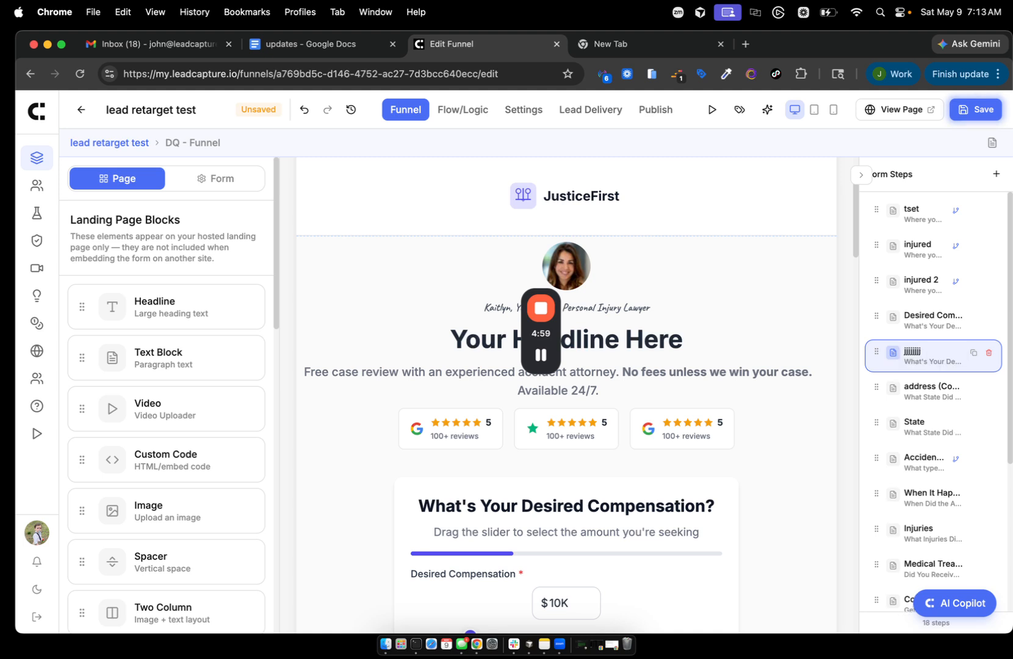
- Rename the address (Copy) step to 'fat'
{"action": "double_click", "coordinate": [922, 387]}
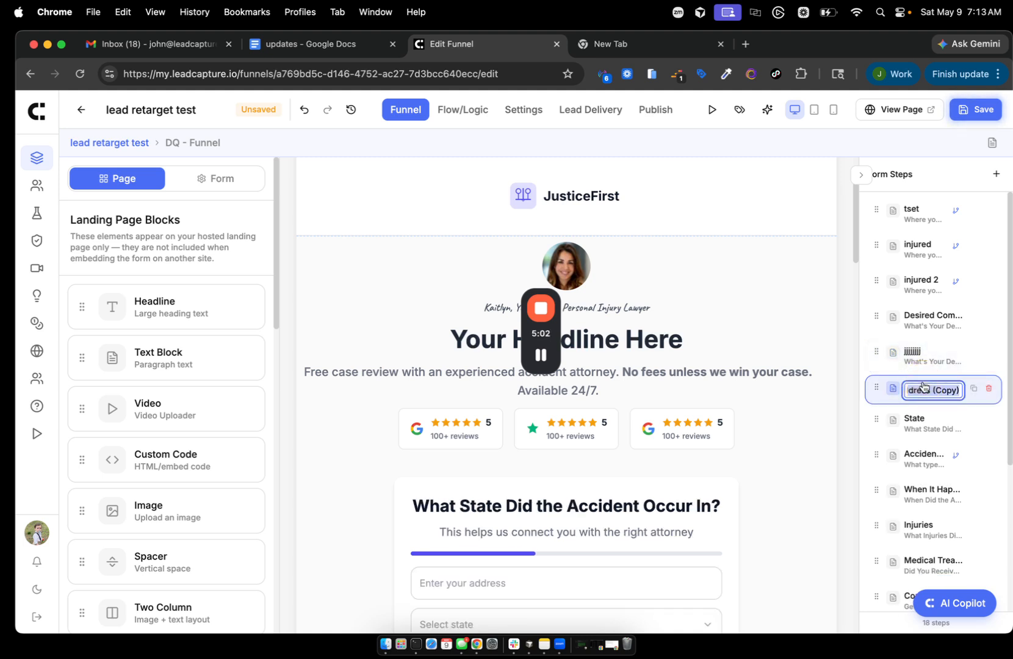
{"action": "type", "text": "jjj"}
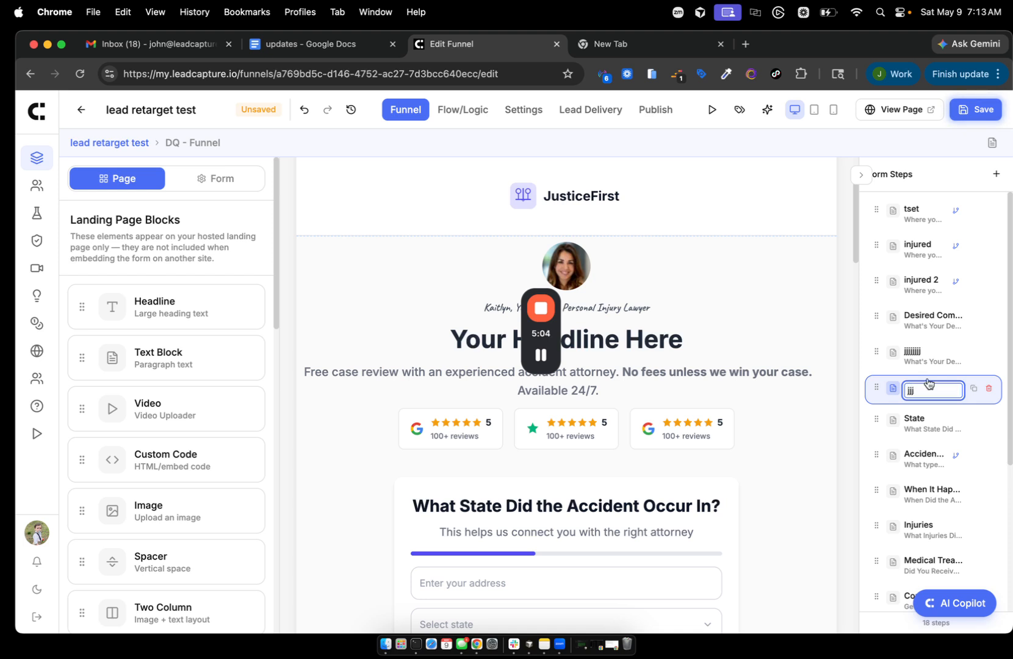
{"action": "key", "text": "BackSpace"}
{"action": "type", "text": "fat"}
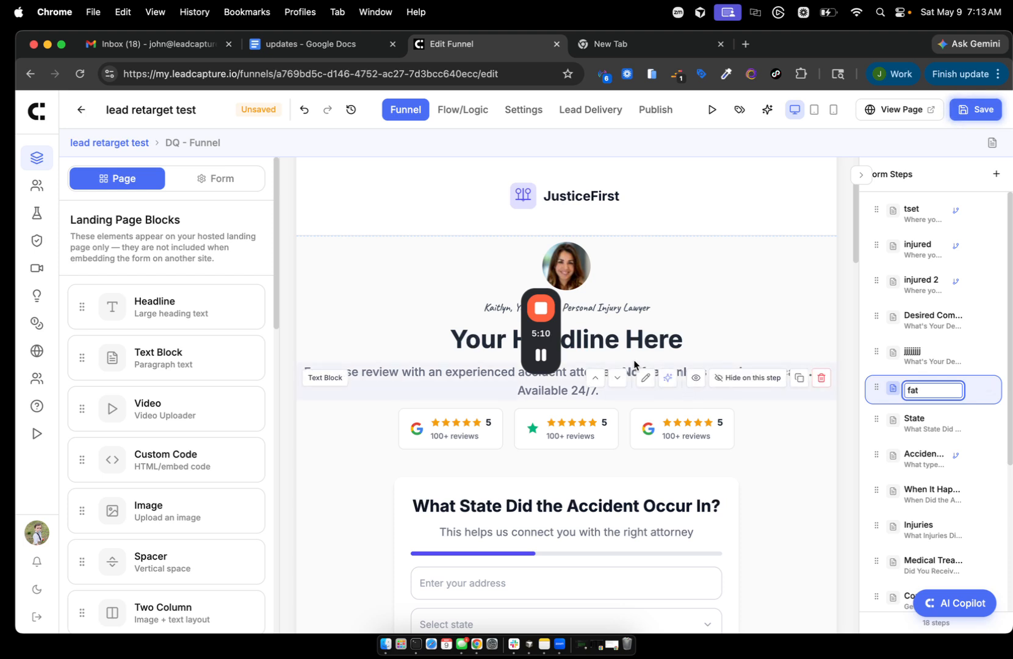
{"action": "left_click_drag", "start_coordinate": [541, 333], "coordinate": [335, 370]}
- In the updates document, select the word Copilot in the 'AI Copilot, Updated' heading
{"action": "left_click", "coordinate": [314, 49]}
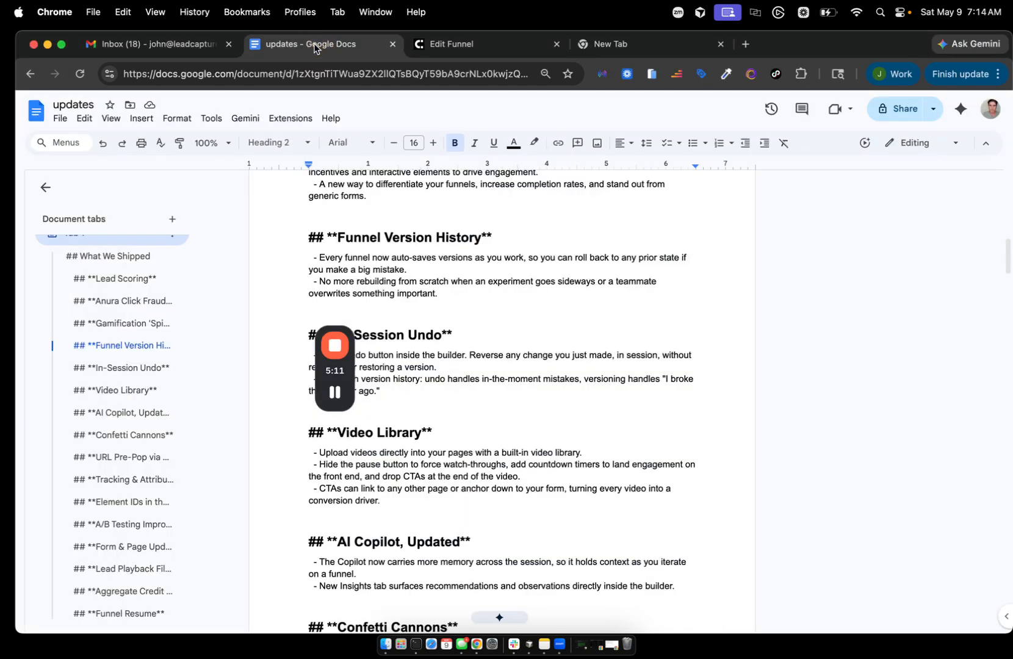
{"action": "scroll", "coordinate": [432, 421], "scroll_direction": "down", "scroll_amount": 5}
{"action": "scroll", "coordinate": [431, 421], "scroll_direction": "up", "scroll_amount": 6}
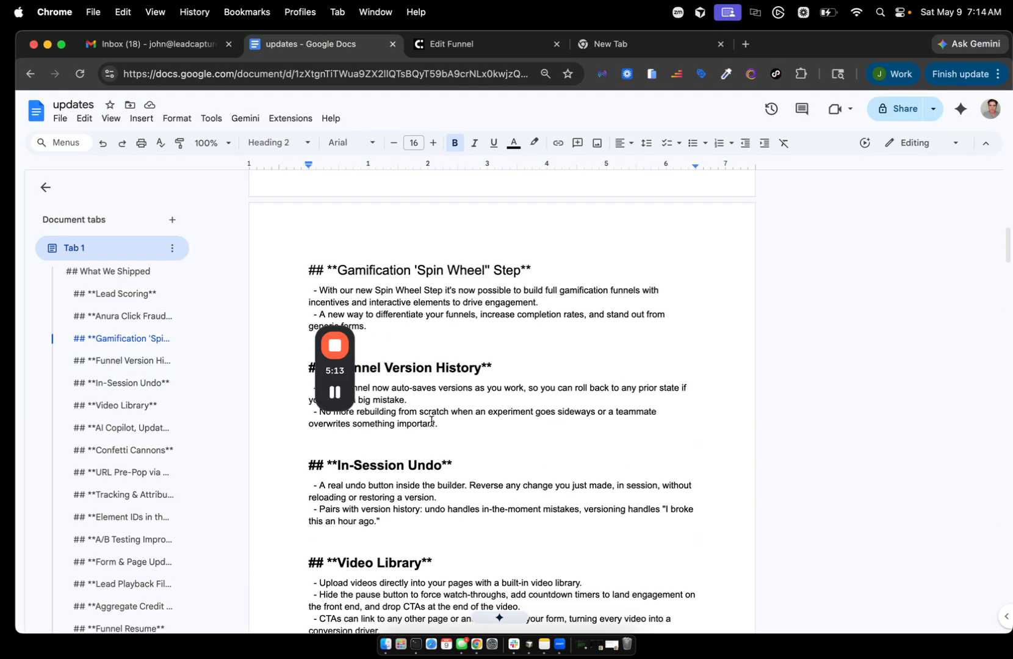
{"action": "scroll", "coordinate": [431, 422], "scroll_direction": "down", "scroll_amount": 4}
{"action": "scroll", "coordinate": [432, 421], "scroll_direction": "up", "scroll_amount": 3}
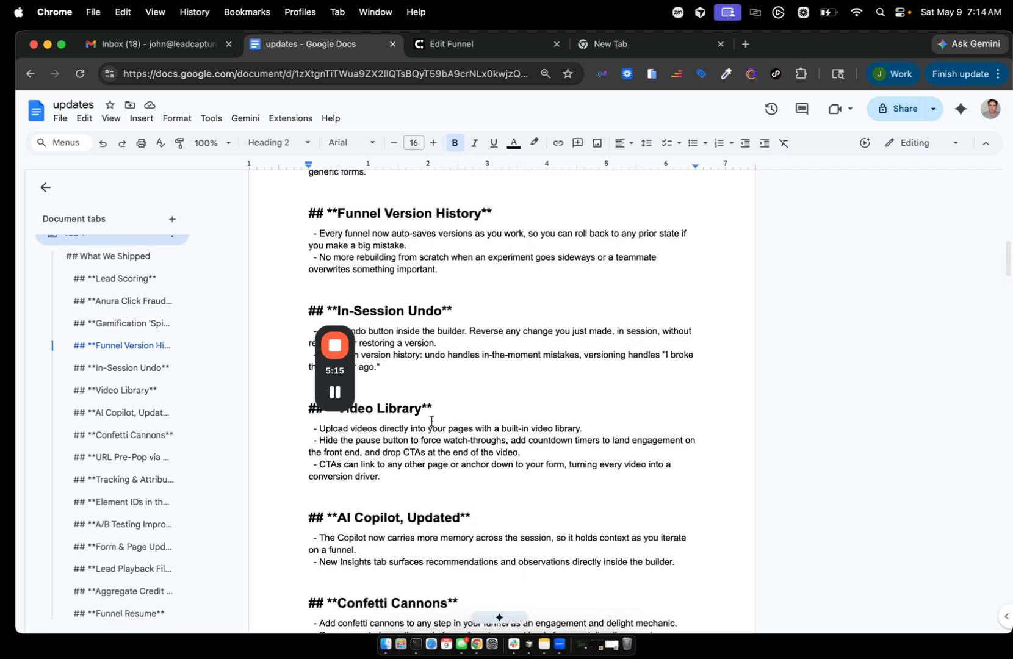
{"action": "left_click", "coordinate": [415, 357]}
{"action": "scroll", "coordinate": [415, 360], "scroll_direction": "up", "scroll_amount": 2}
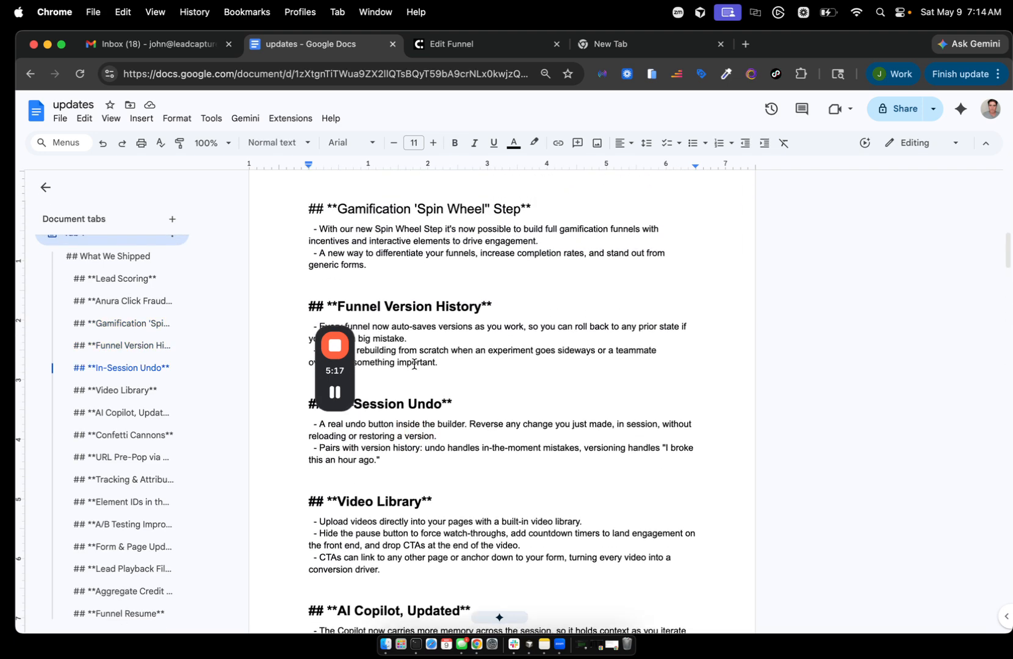
{"action": "scroll", "coordinate": [414, 360], "scroll_direction": "down", "scroll_amount": 3}
{"action": "scroll", "coordinate": [414, 364], "scroll_direction": "down", "scroll_amount": 3}
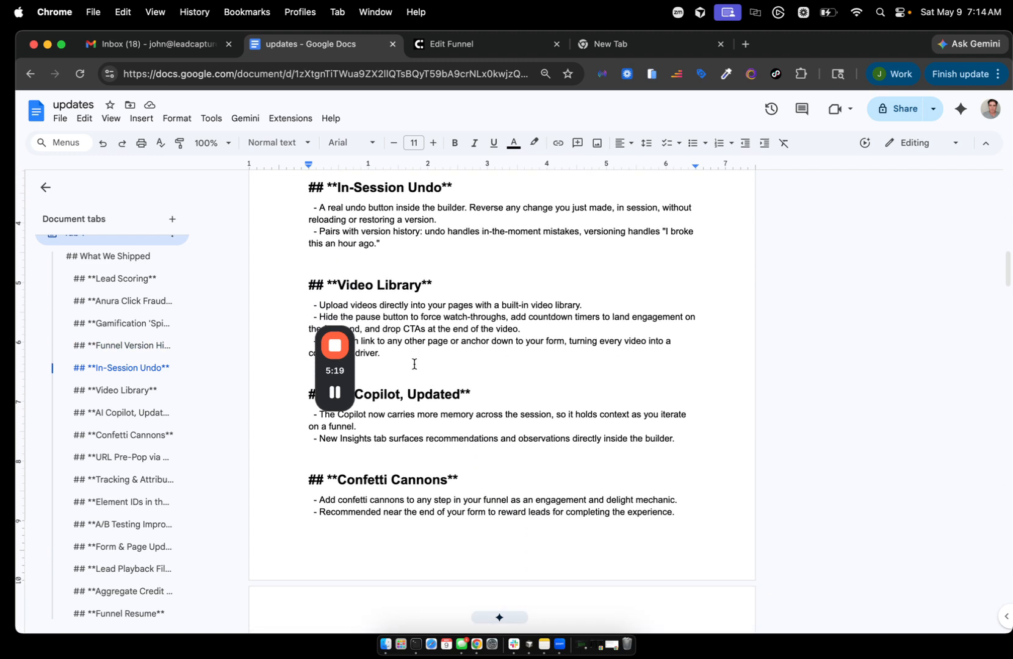
{"action": "left_click", "coordinate": [390, 371]}
{"action": "double_click", "coordinate": [391, 371]}
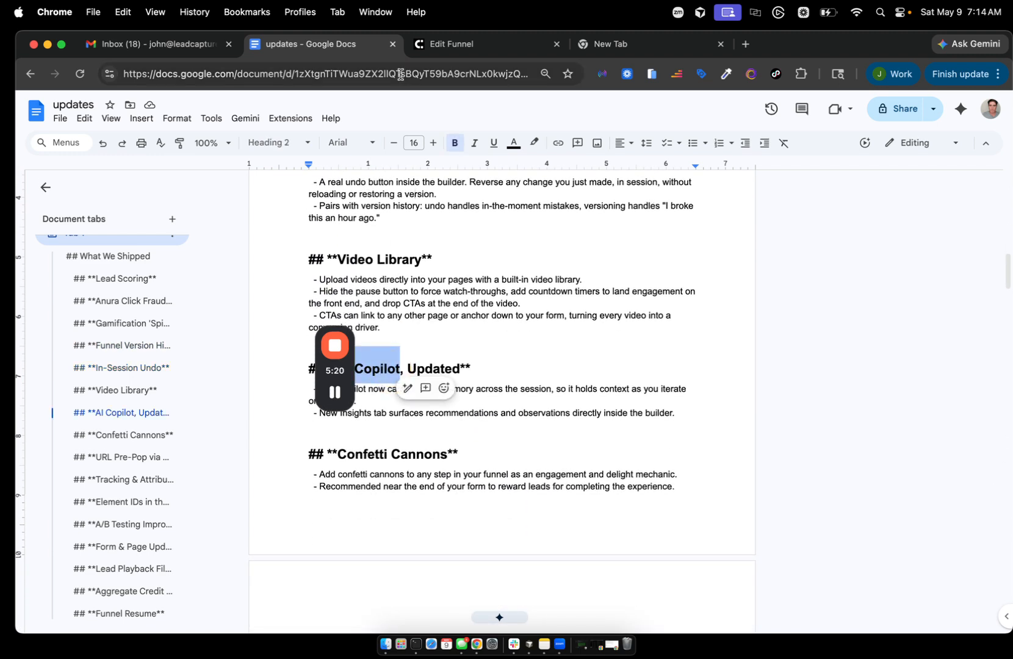
- Return to the Edit Funnel tab and open the AI Copilot chat with 1,595 free gens
{"action": "left_click", "coordinate": [444, 45]}
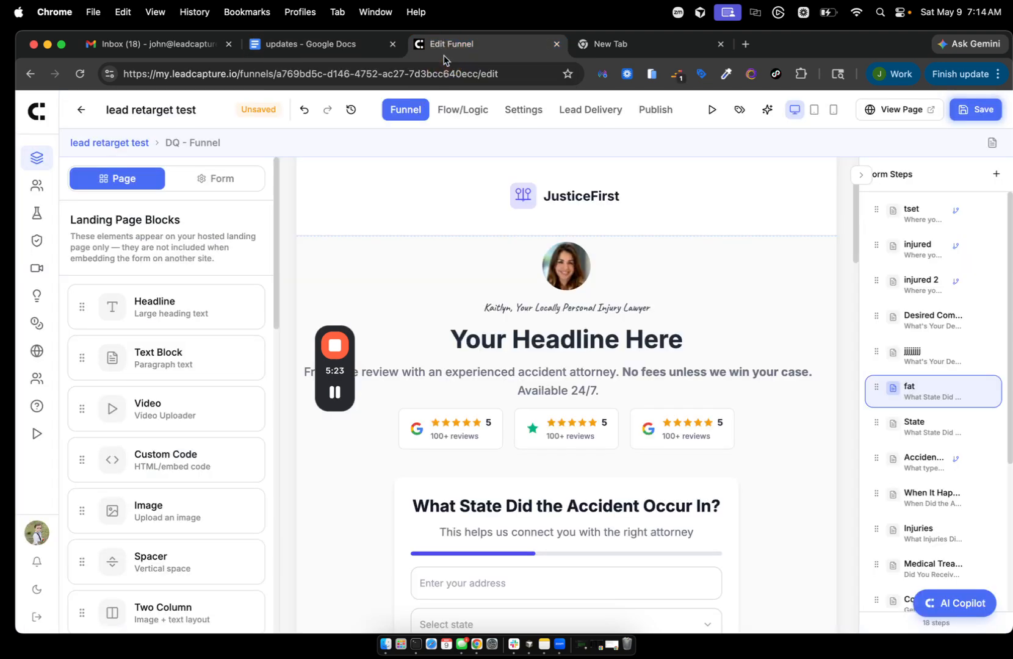
{"action": "left_click", "coordinate": [948, 605]}
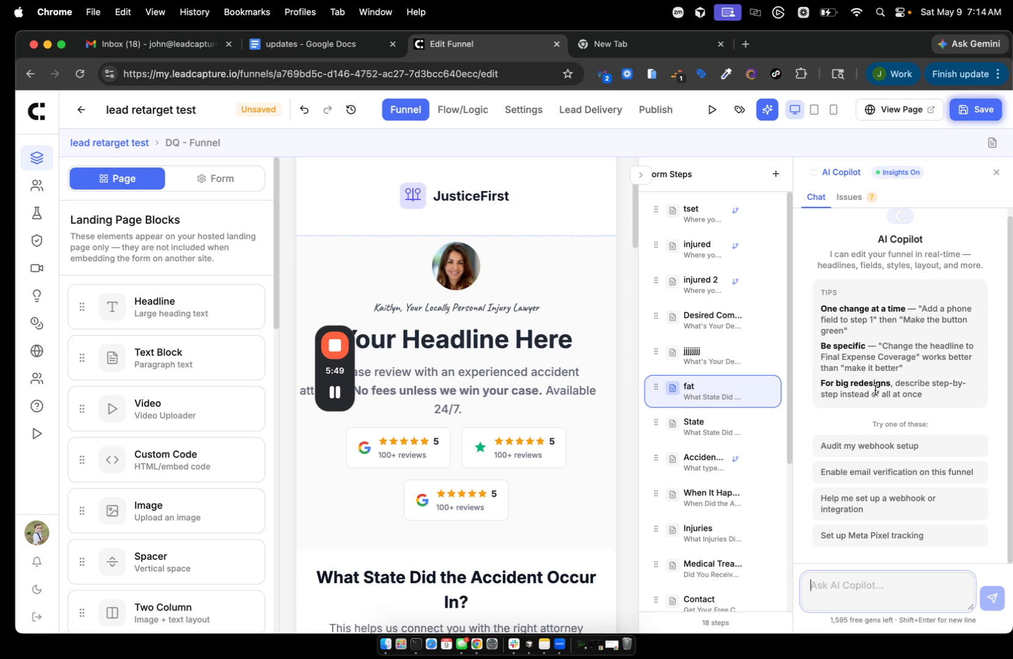
- Review the Copilot's detected funnel issues and dismiss the injured 2 routing warning
{"action": "left_click", "coordinate": [842, 198]}
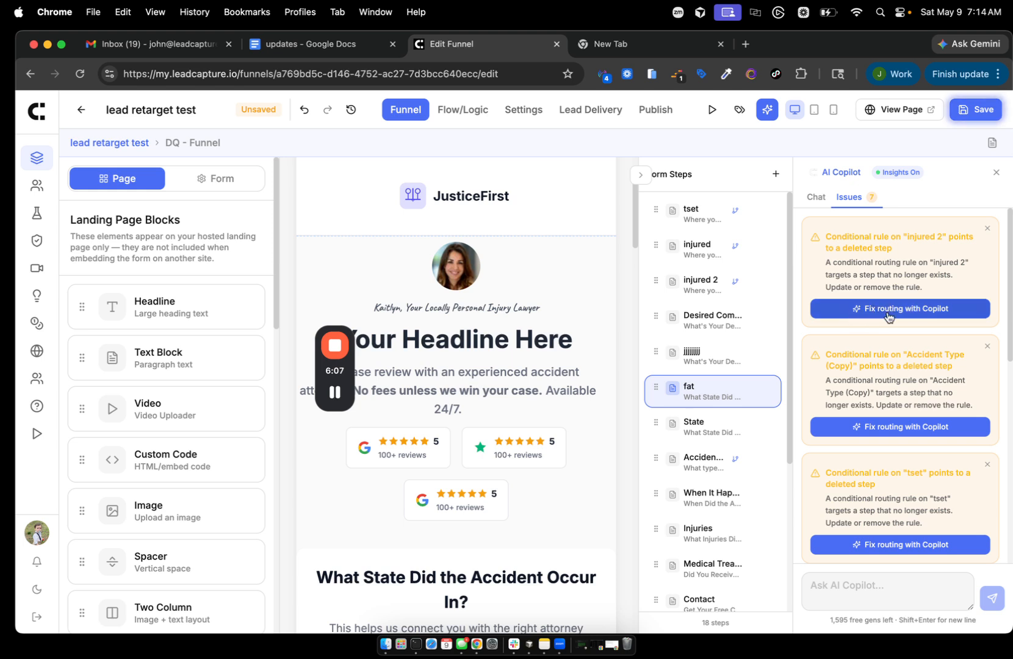
{"action": "scroll", "coordinate": [867, 514], "scroll_direction": "down", "scroll_amount": 2}
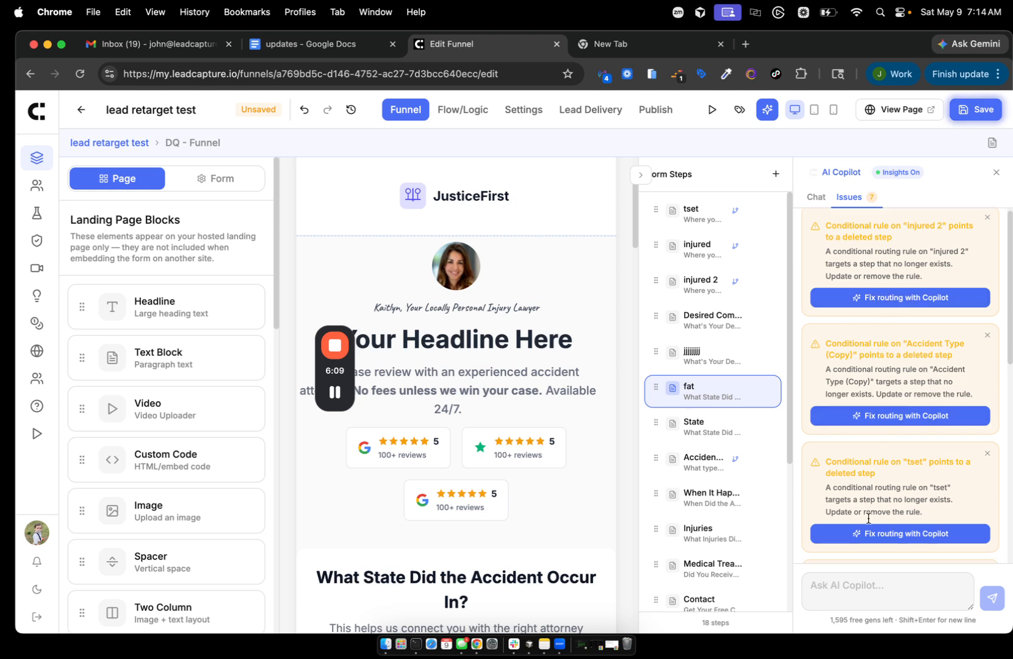
{"action": "scroll", "coordinate": [867, 517], "scroll_direction": "up", "scroll_amount": 2}
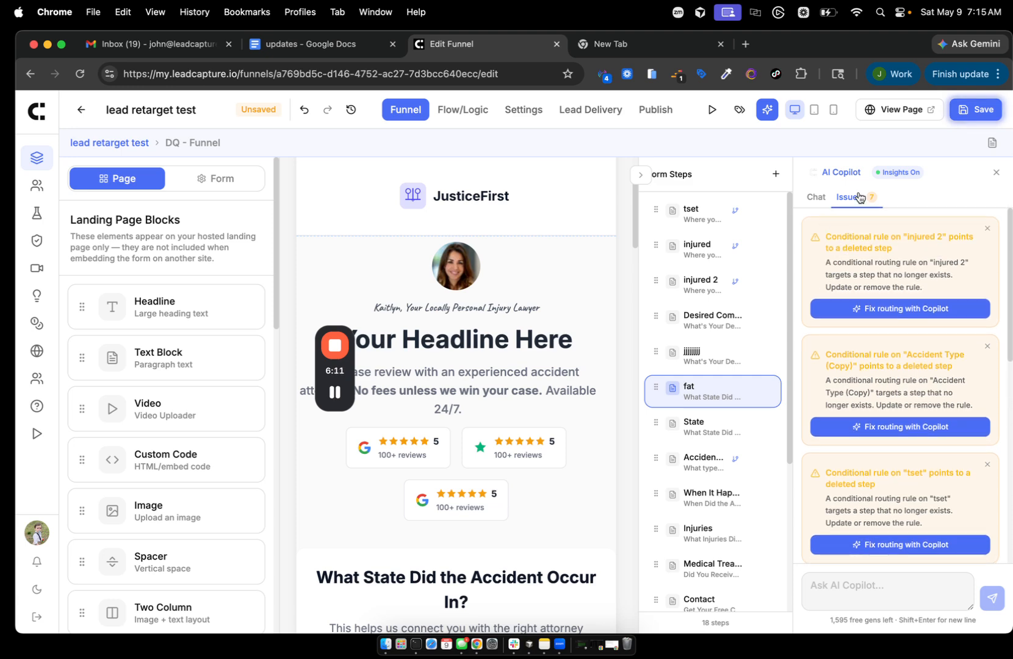
{"action": "scroll", "coordinate": [859, 279], "scroll_direction": "down", "scroll_amount": 6}
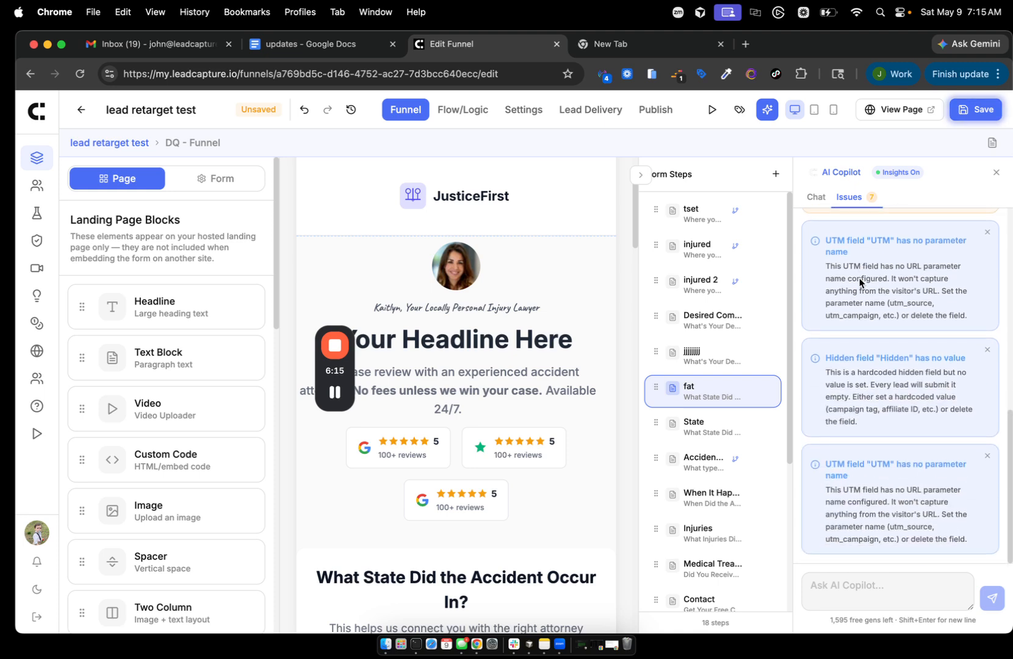
{"action": "scroll", "coordinate": [859, 280], "scroll_direction": "up", "scroll_amount": 2}
{"action": "scroll", "coordinate": [860, 280], "scroll_direction": "up", "scroll_amount": 5}
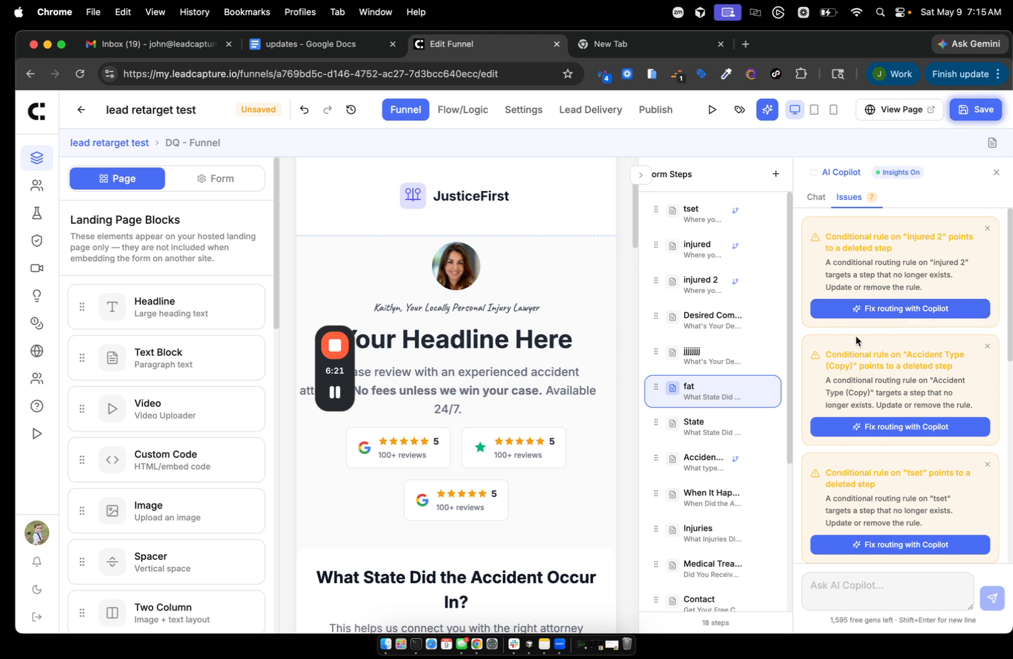
{"action": "scroll", "coordinate": [856, 337], "scroll_direction": "down", "scroll_amount": 1}
{"action": "scroll", "coordinate": [855, 336], "scroll_direction": "up", "scroll_amount": 1}
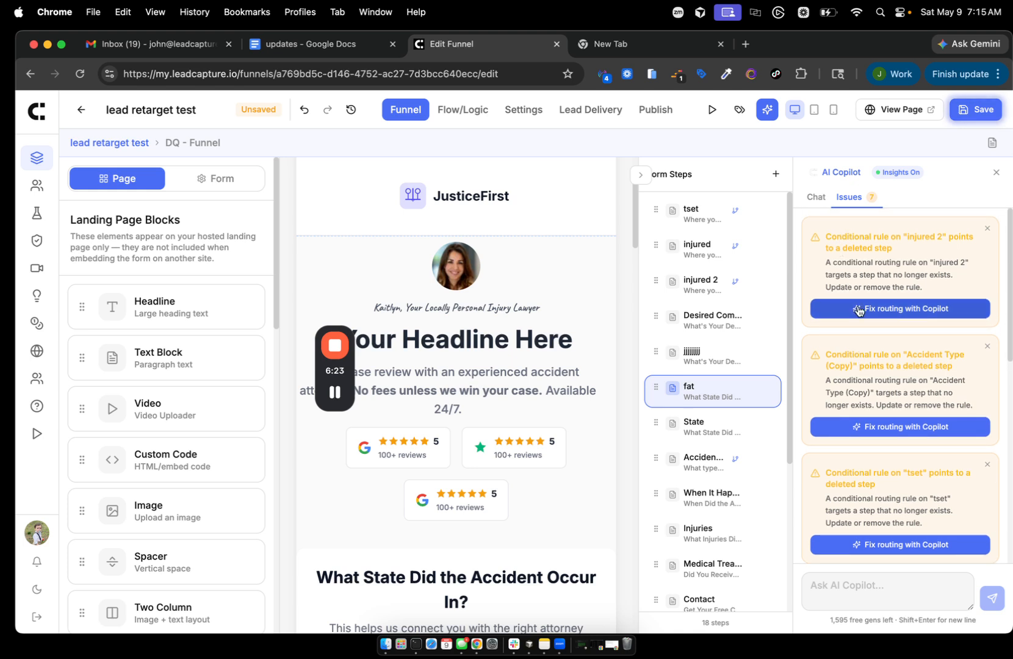
{"action": "left_click", "coordinate": [988, 227]}
{"action": "scroll", "coordinate": [930, 411], "scroll_direction": "down", "scroll_amount": 5}
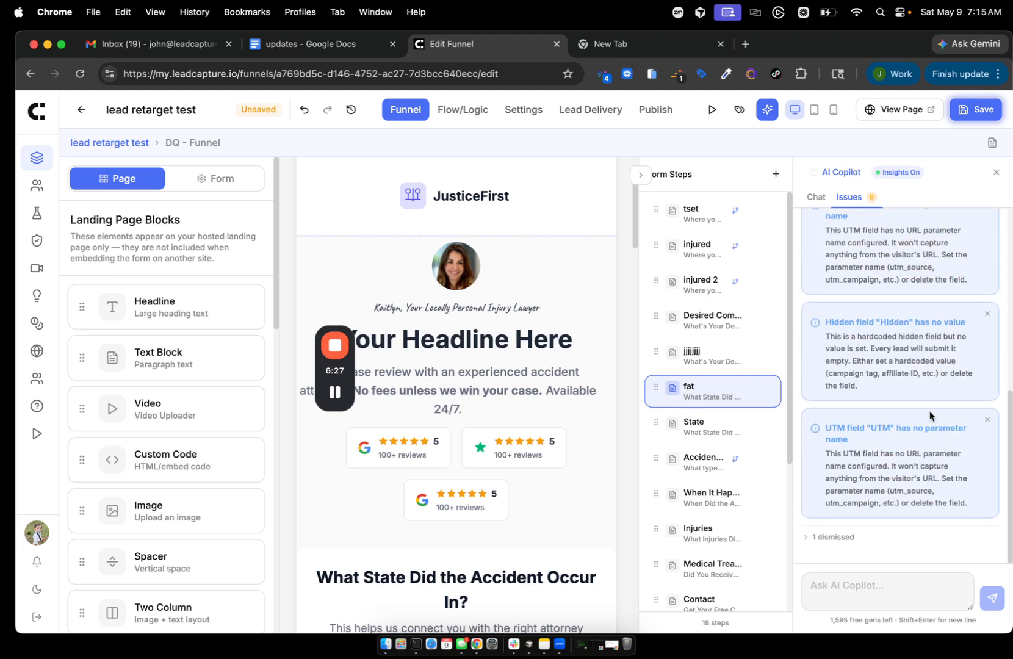
{"action": "scroll", "coordinate": [930, 411], "scroll_direction": "up", "scroll_amount": 6}
{"action": "scroll", "coordinate": [929, 411], "scroll_direction": "down", "scroll_amount": 6}
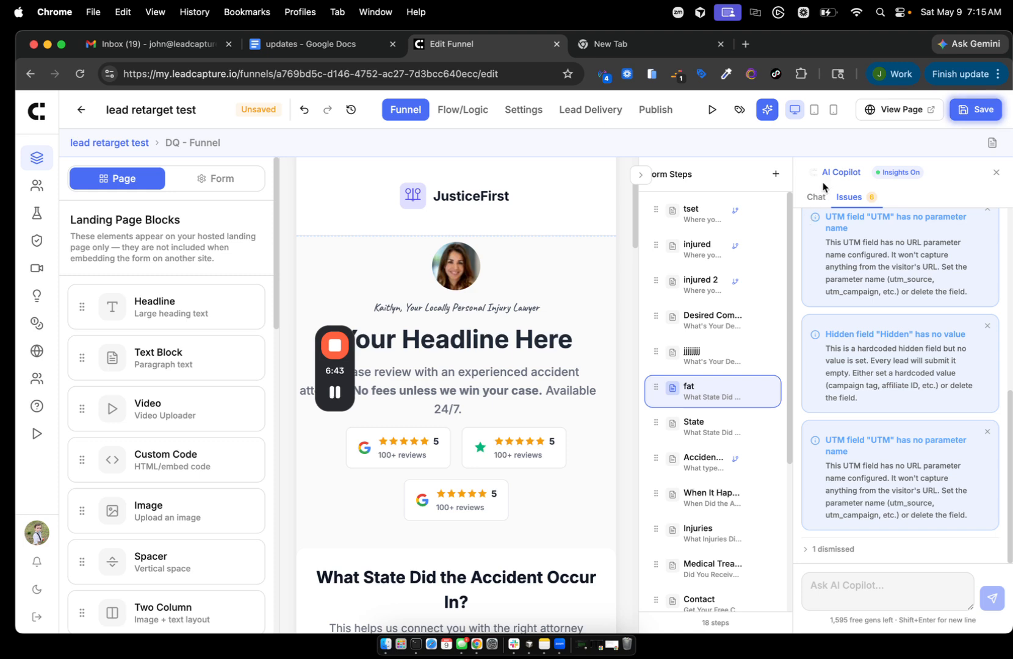
- Switch the Copilot panel back to chat, then close the assistant
{"action": "left_click", "coordinate": [816, 197]}
{"action": "left_click", "coordinate": [816, 197]}
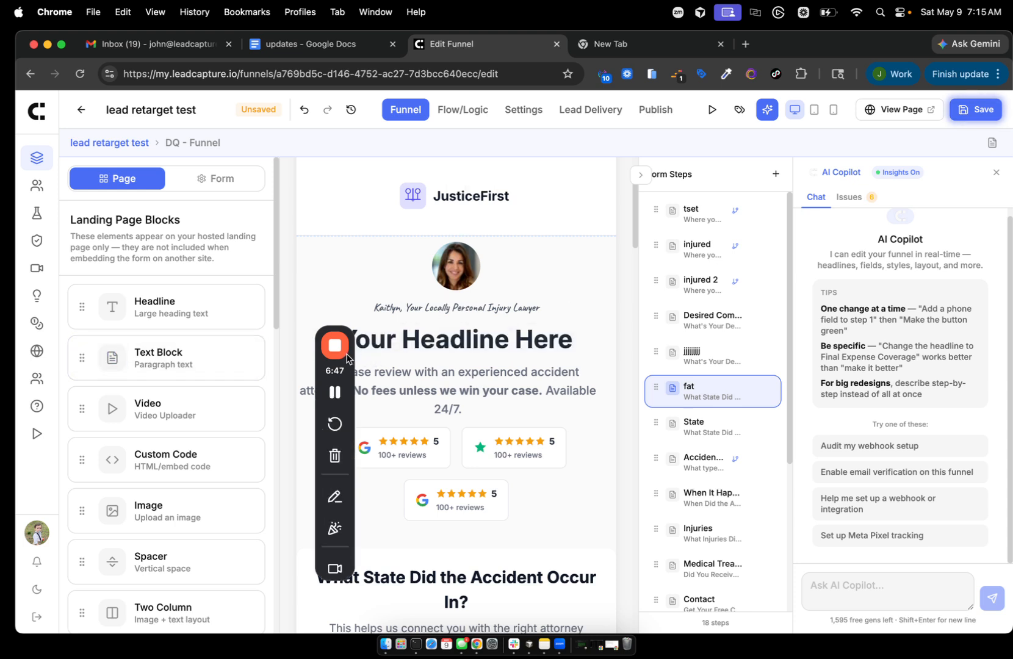
{"action": "left_click_drag", "start_coordinate": [341, 360], "coordinate": [259, 366]}
{"action": "left_click_drag", "start_coordinate": [337, 368], "coordinate": [78, 445]}
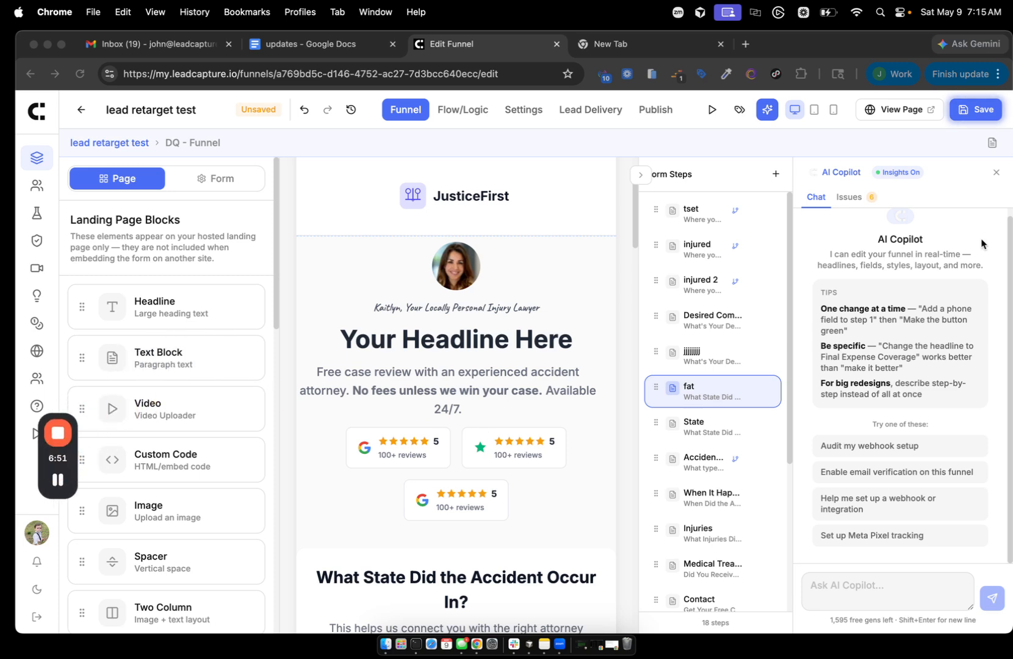
{"action": "left_click", "coordinate": [996, 176]}
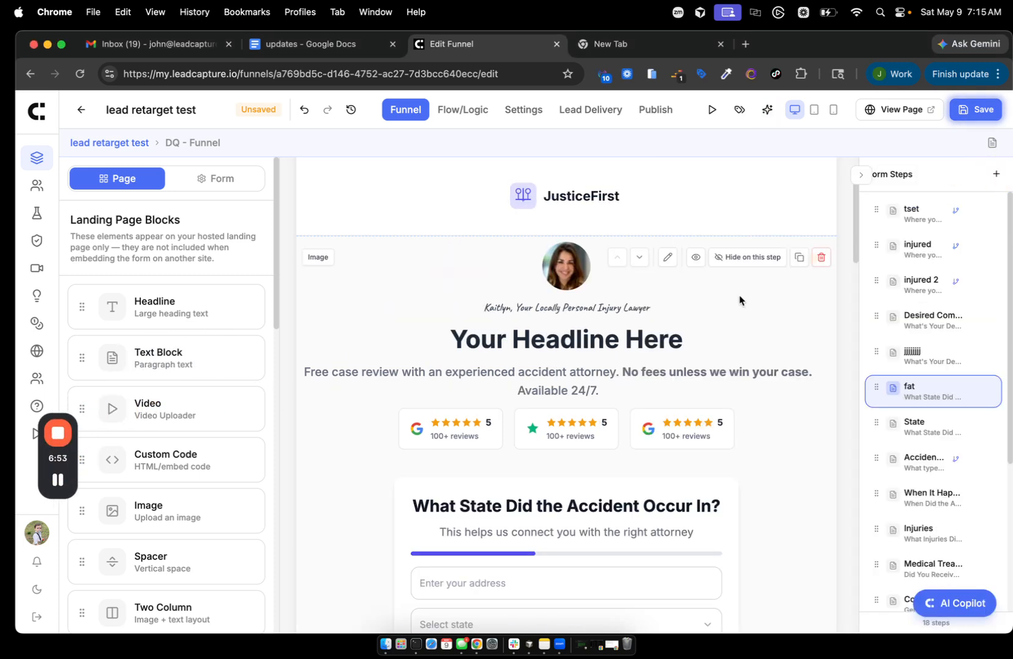
- Drag a Video block under the subheadline and view its YouTube URL embed option
{"action": "scroll", "coordinate": [571, 366], "scroll_direction": "down", "scroll_amount": 2}
{"action": "left_click_drag", "start_coordinate": [56, 454], "coordinate": [746, 486]}
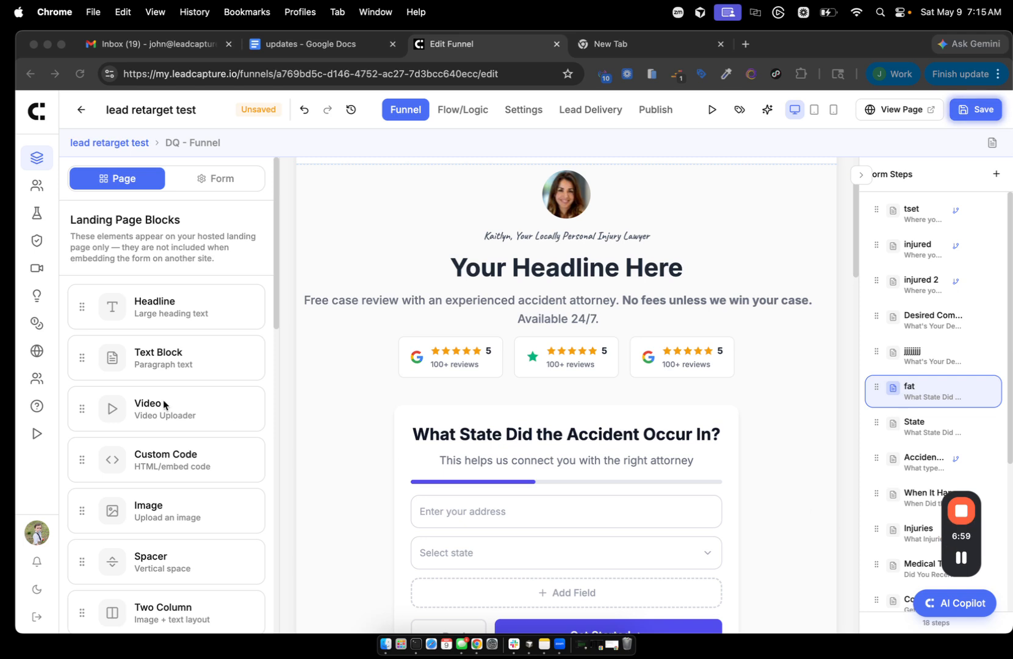
{"action": "left_click", "coordinate": [82, 412]}
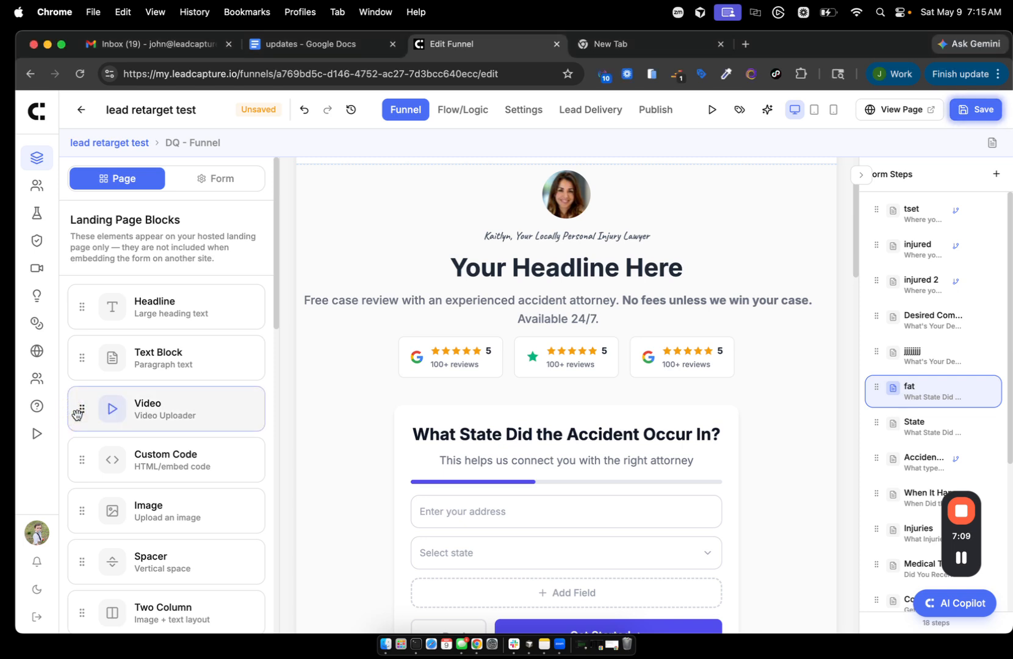
{"action": "left_click_drag", "start_coordinate": [76, 414], "coordinate": [116, 407]}
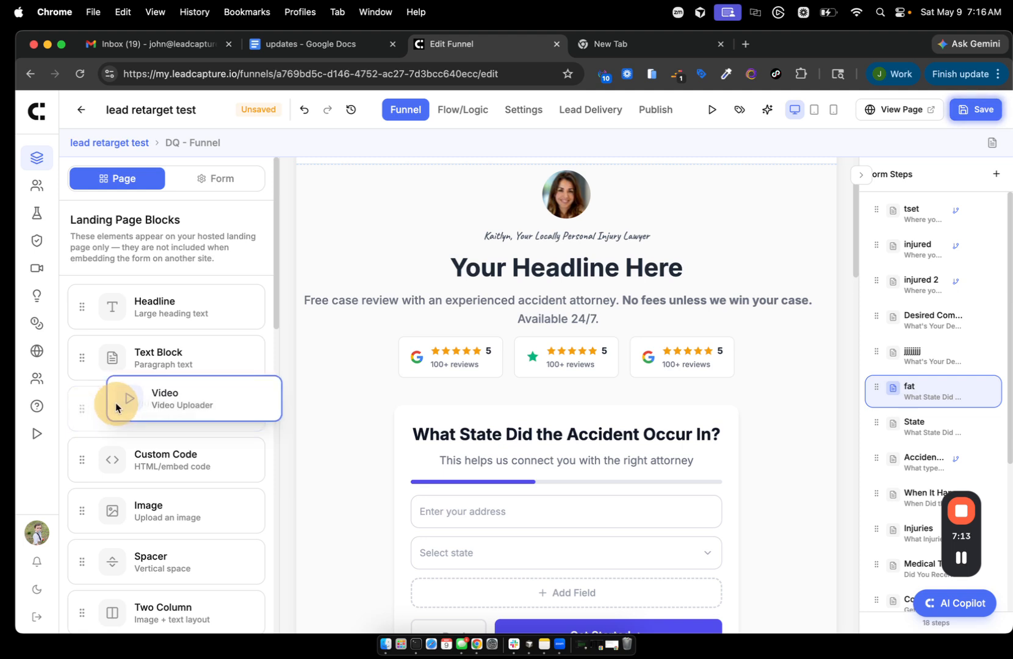
{"action": "left_click_drag", "start_coordinate": [116, 407], "coordinate": [556, 361]}
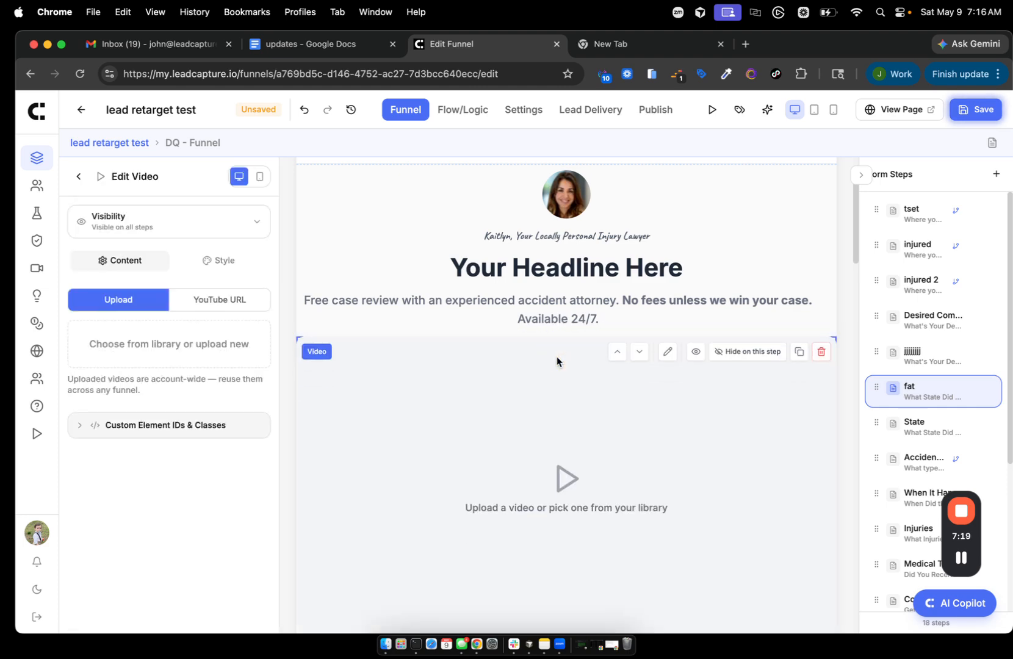
{"action": "left_click", "coordinate": [206, 305]}
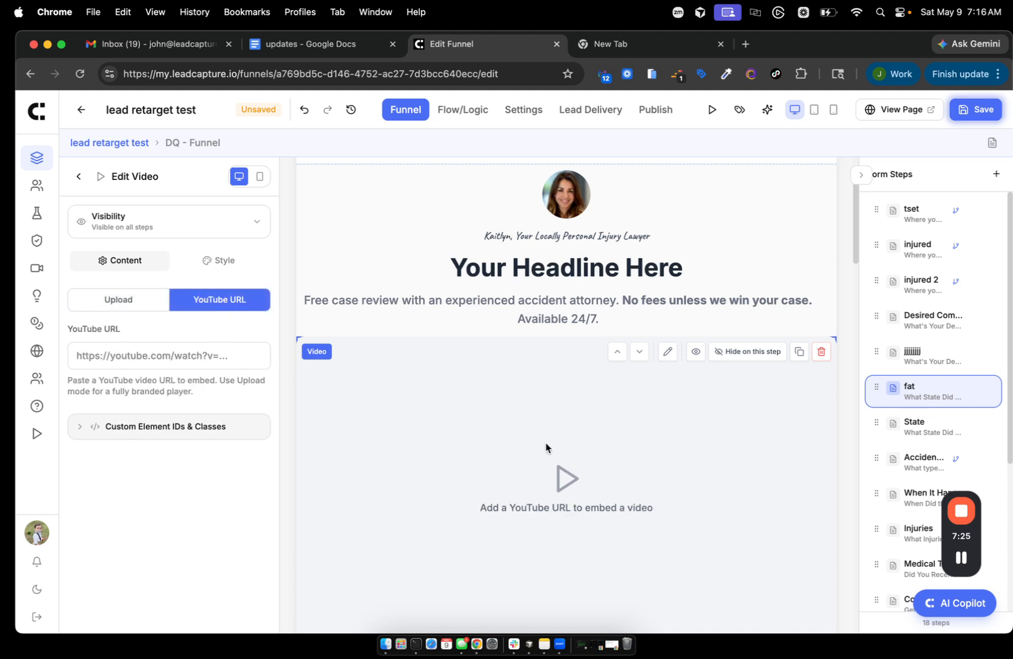
- Switch the video block to Upload, pick the second ai builder.mp4 from the library, and save
{"action": "left_click", "coordinate": [94, 298]}
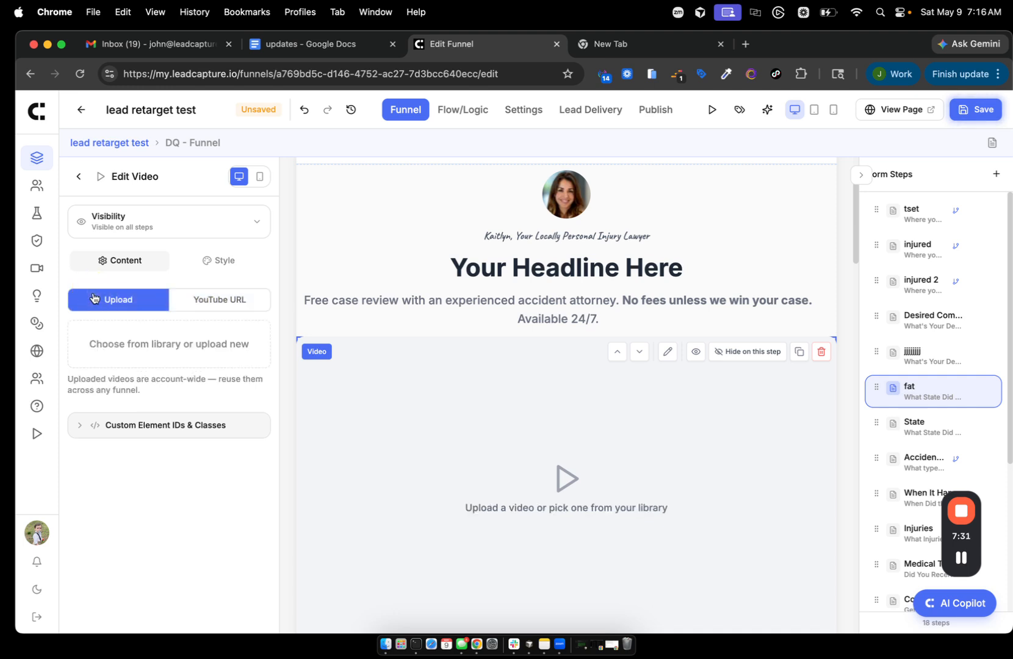
{"action": "left_click", "coordinate": [130, 345]}
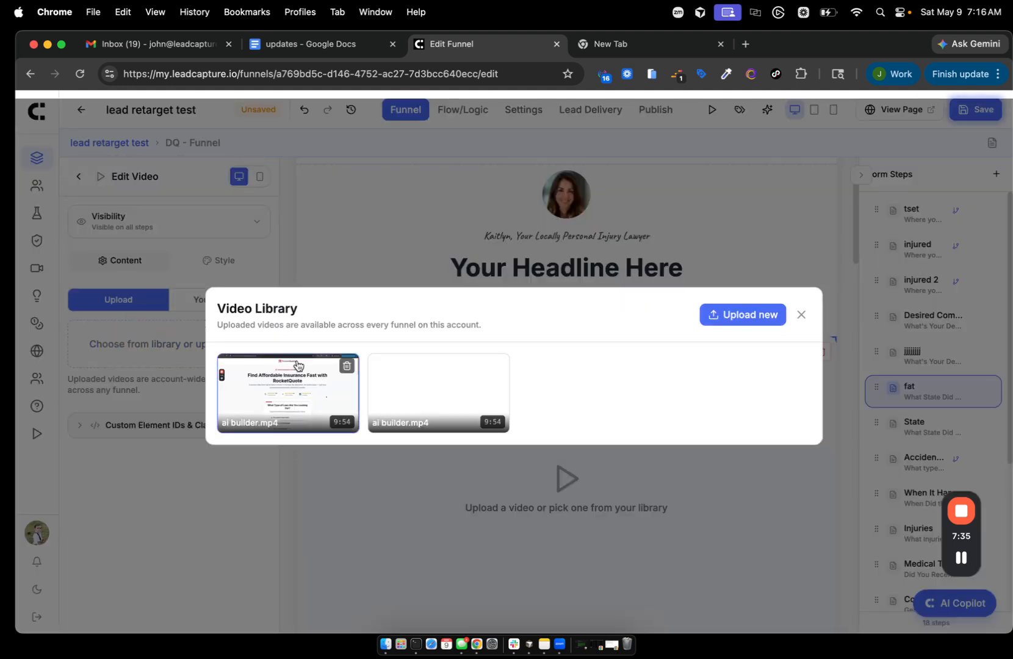
{"action": "left_click", "coordinate": [431, 386]}
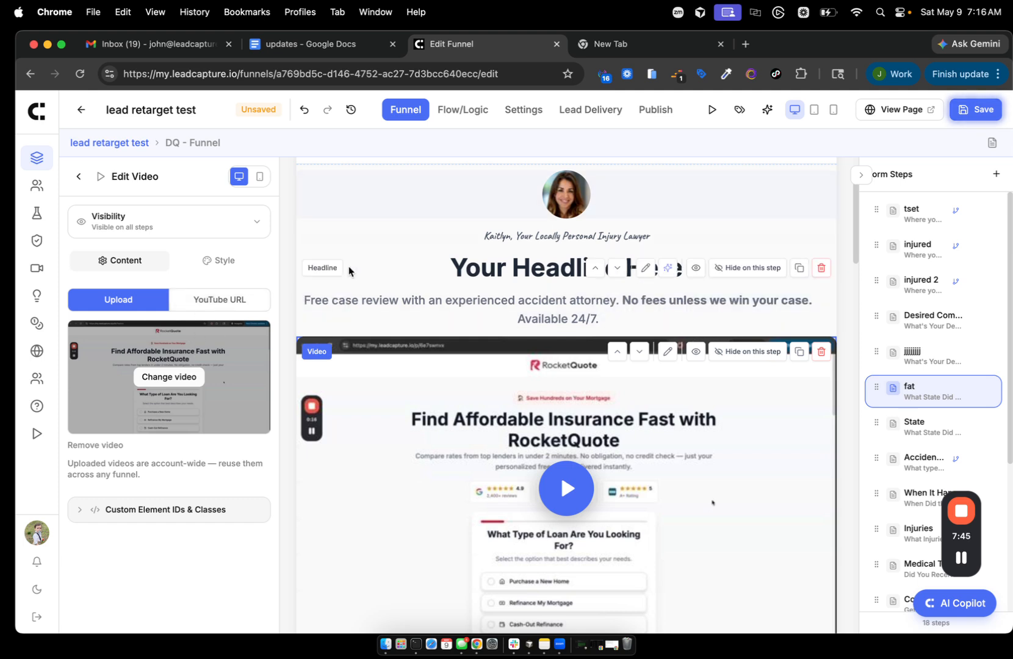
{"action": "left_click", "coordinate": [961, 104]}
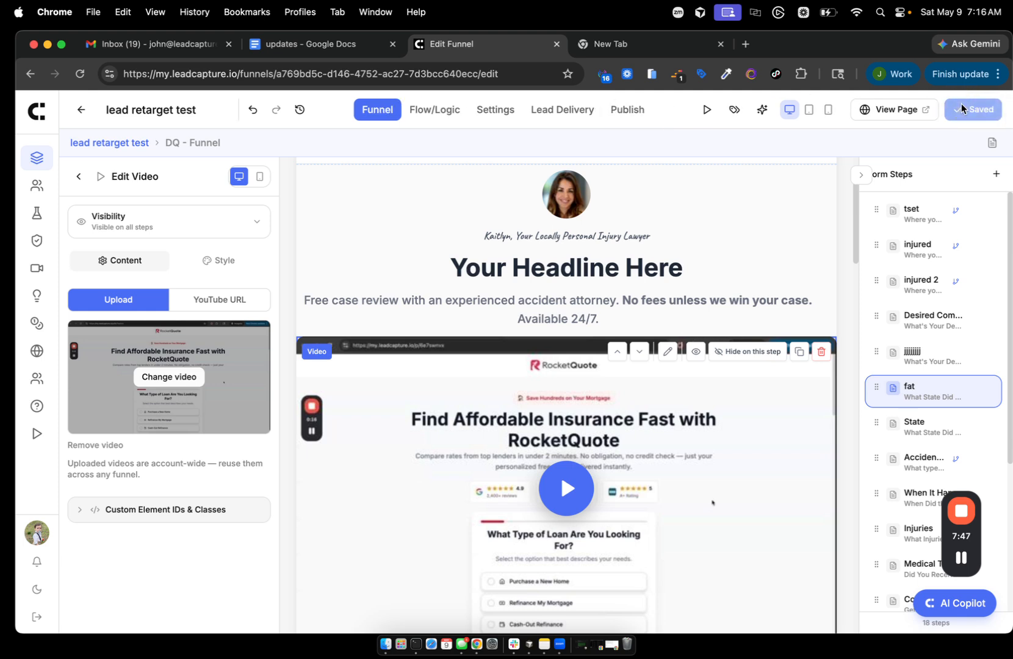
- Log out and sign in to the other account with its saved login
{"action": "left_click", "coordinate": [37, 617]}
{"action": "triple_click", "coordinate": [436, 346]}
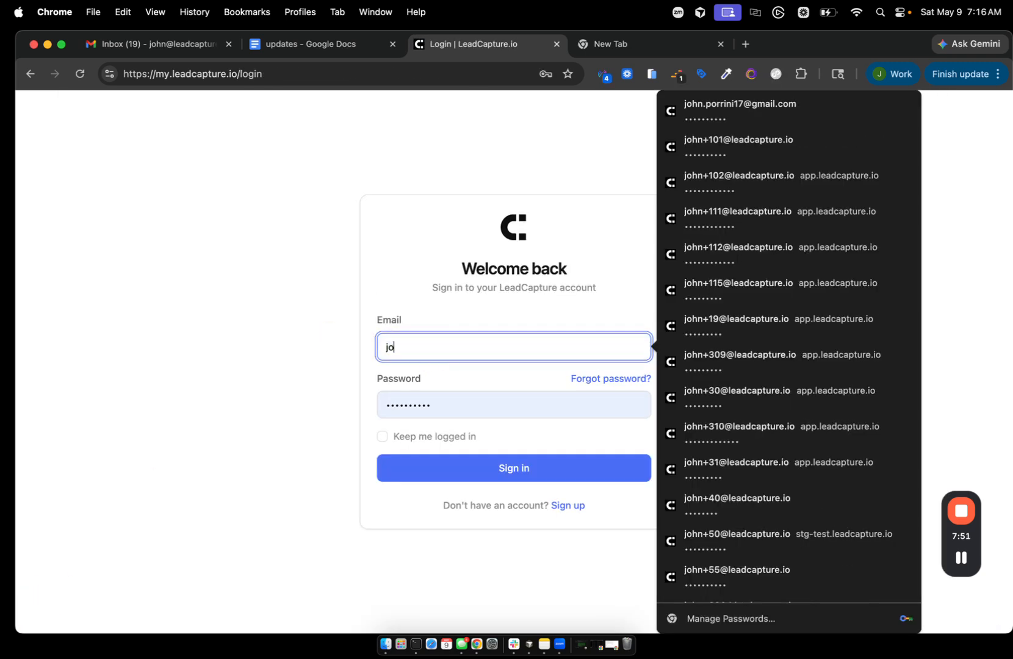
{"action": "left_click", "coordinate": [534, 388]}
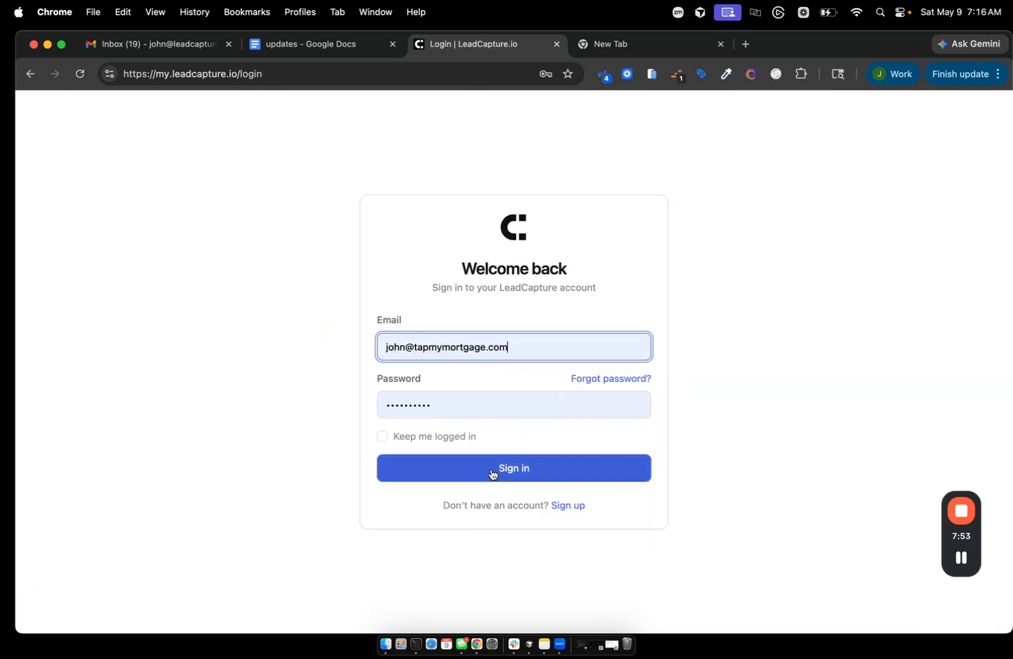
{"action": "left_click", "coordinate": [492, 473]}
- Open the TapMyMortgage - Equity Estimate Lead Funnel's landing page in the editor
{"action": "scroll", "coordinate": [483, 468], "scroll_direction": "down", "scroll_amount": 3}
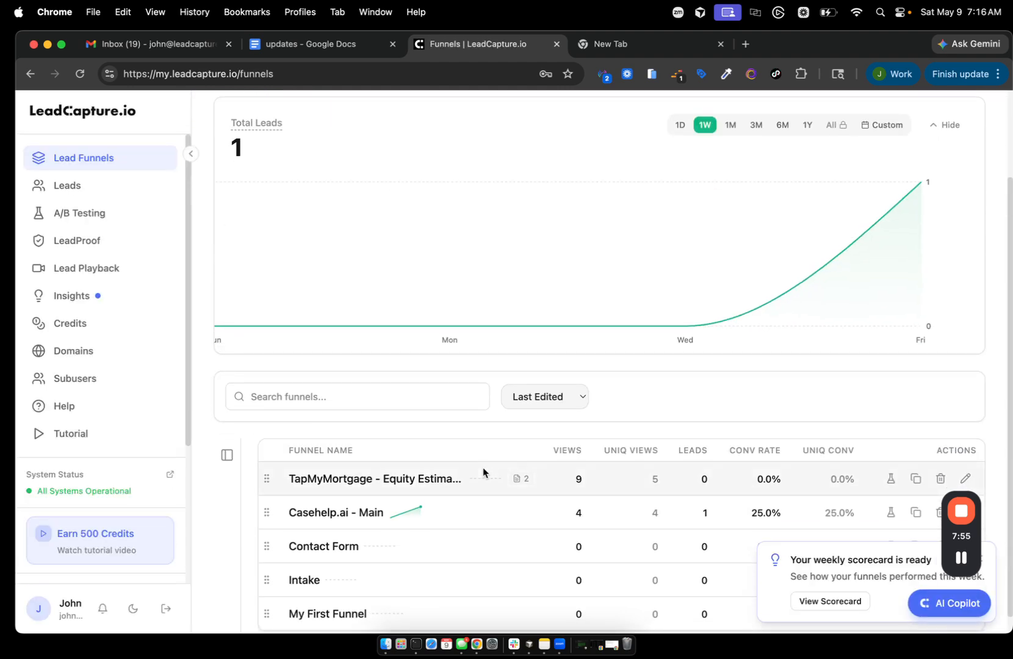
{"action": "left_click", "coordinate": [350, 478]}
{"action": "left_click", "coordinate": [913, 168]}
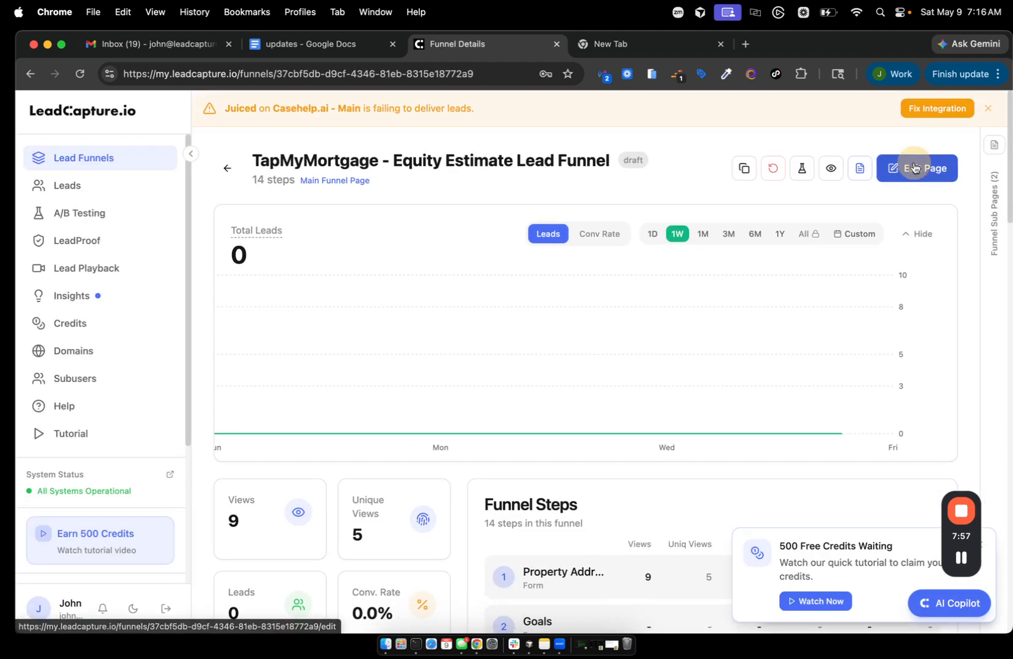
{"action": "scroll", "coordinate": [585, 294], "scroll_direction": "down", "scroll_amount": 3}
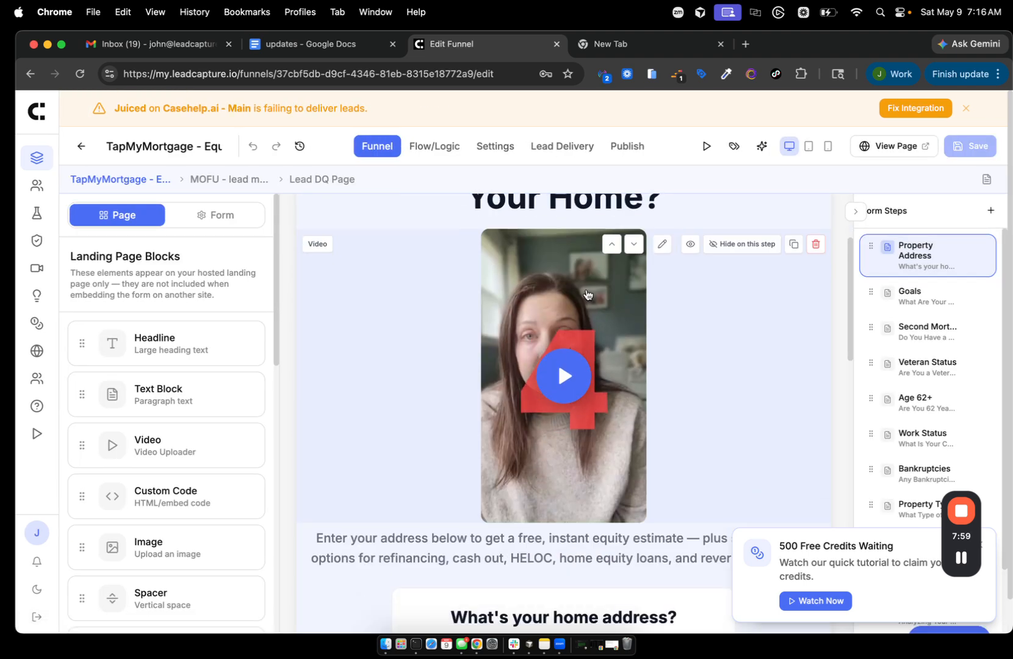
{"action": "scroll", "coordinate": [586, 294], "scroll_direction": "up", "scroll_amount": 3}
{"action": "scroll", "coordinate": [535, 440], "scroll_direction": "down", "scroll_amount": 1}
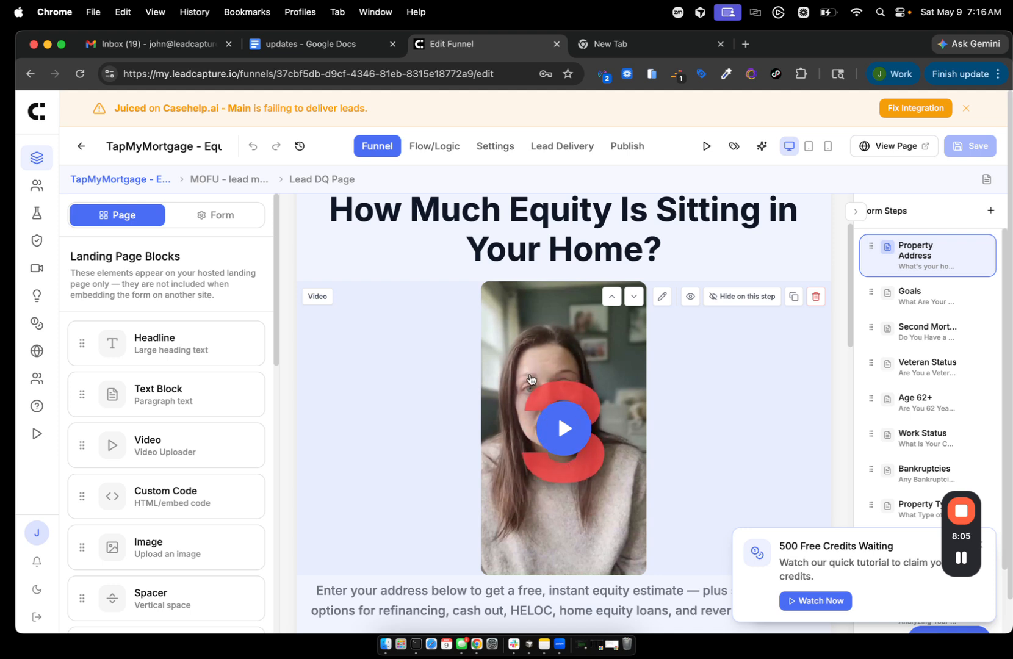
{"action": "scroll", "coordinate": [431, 317], "scroll_direction": "up", "scroll_amount": 3}
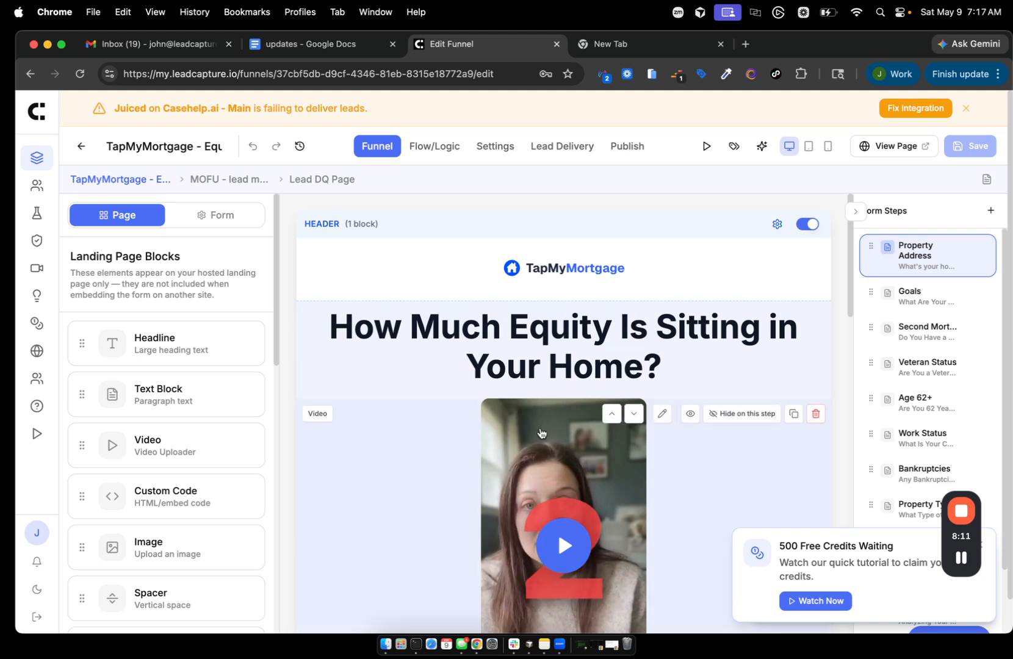
{"action": "scroll", "coordinate": [540, 432], "scroll_direction": "down", "scroll_amount": 2}
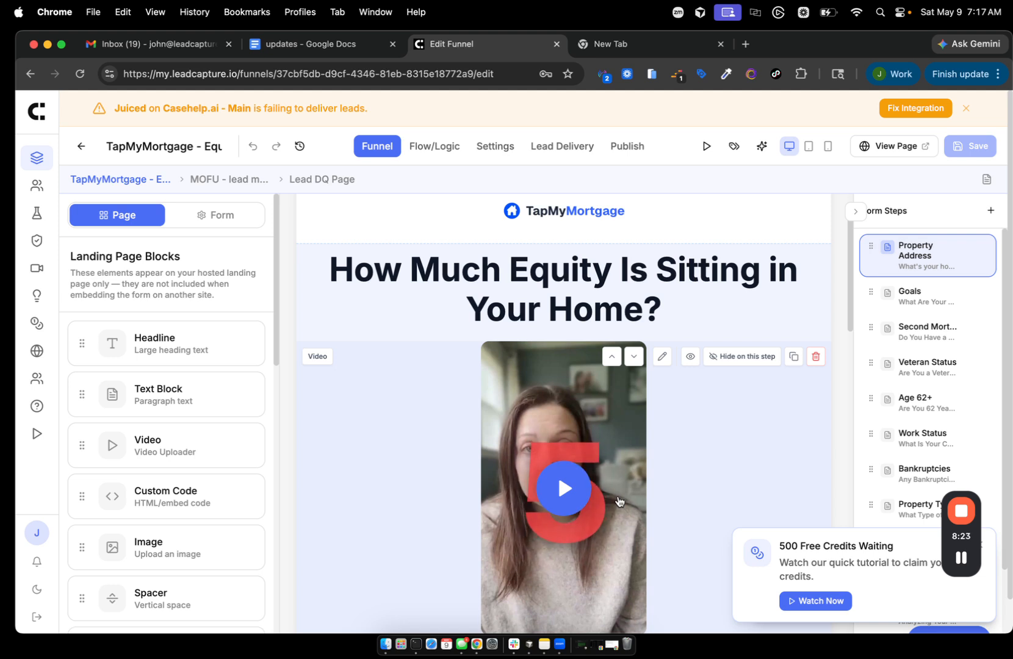
{"action": "scroll", "coordinate": [559, 551], "scroll_direction": "down", "scroll_amount": 2}
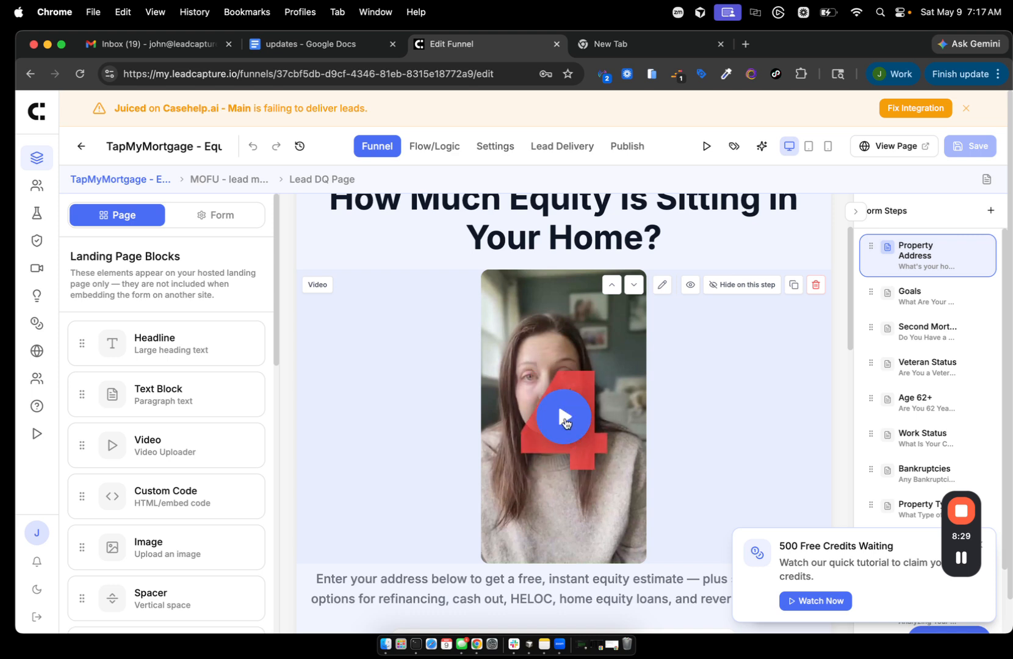
- Play and then pause the equity page's video preview
{"action": "left_click", "coordinate": [563, 419]}
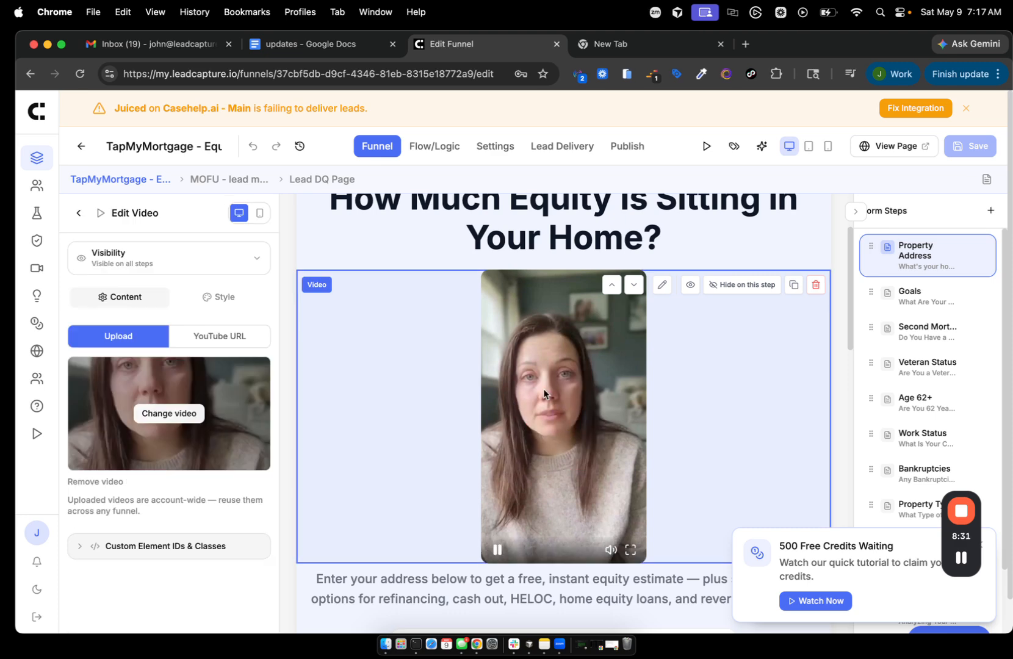
{"action": "left_click", "coordinate": [496, 549]}
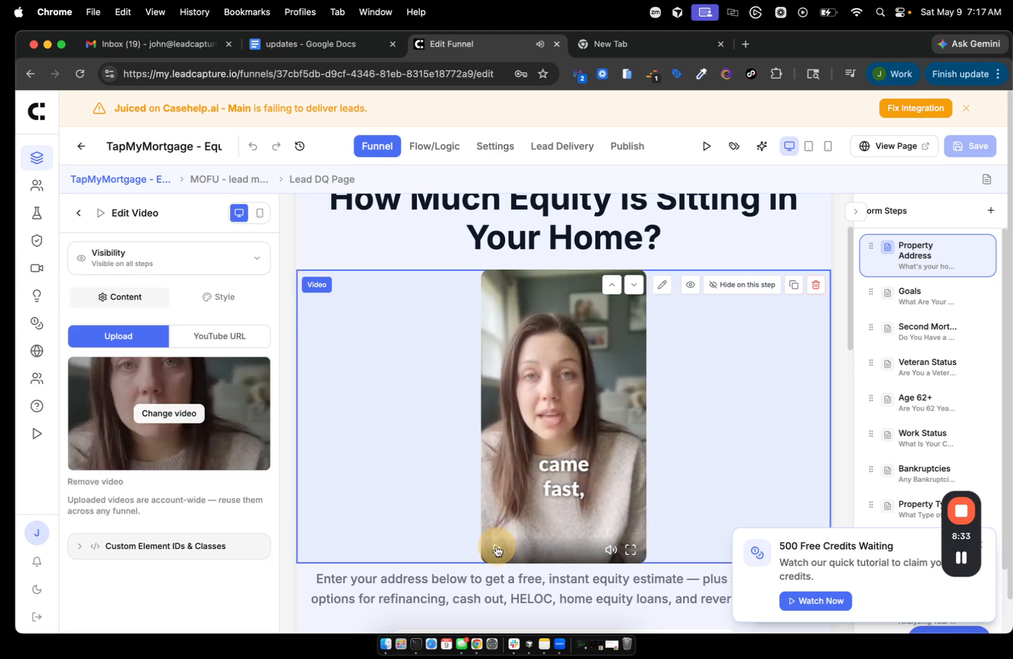
{"action": "scroll", "coordinate": [557, 407], "scroll_direction": "up", "scroll_amount": 1}
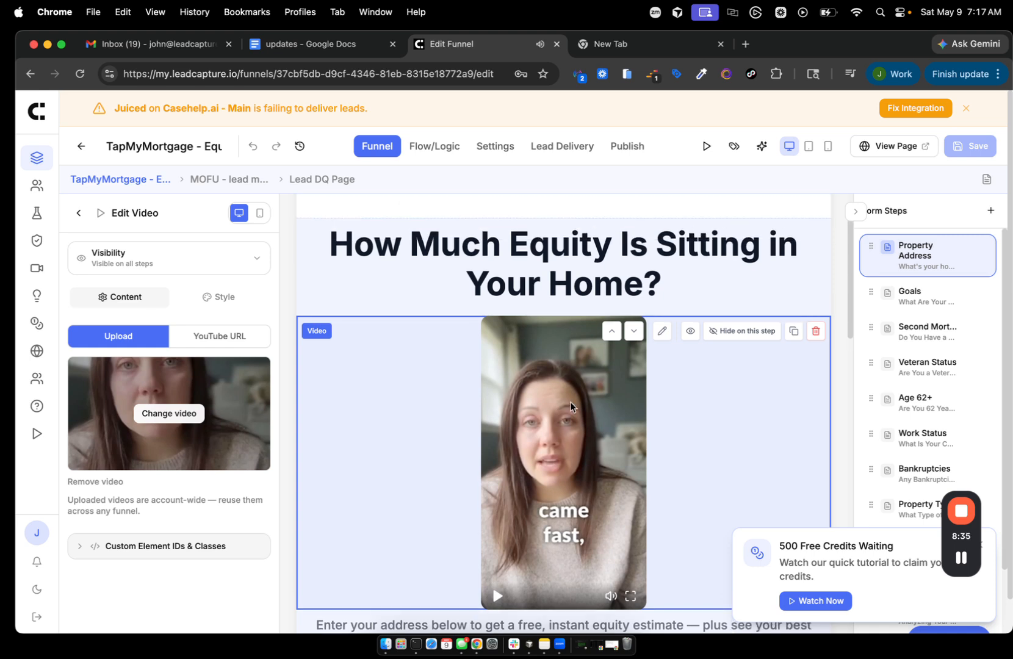
{"action": "left_click", "coordinate": [966, 543]}
{"action": "left_click_drag", "start_coordinate": [966, 543], "coordinate": [913, 346]}
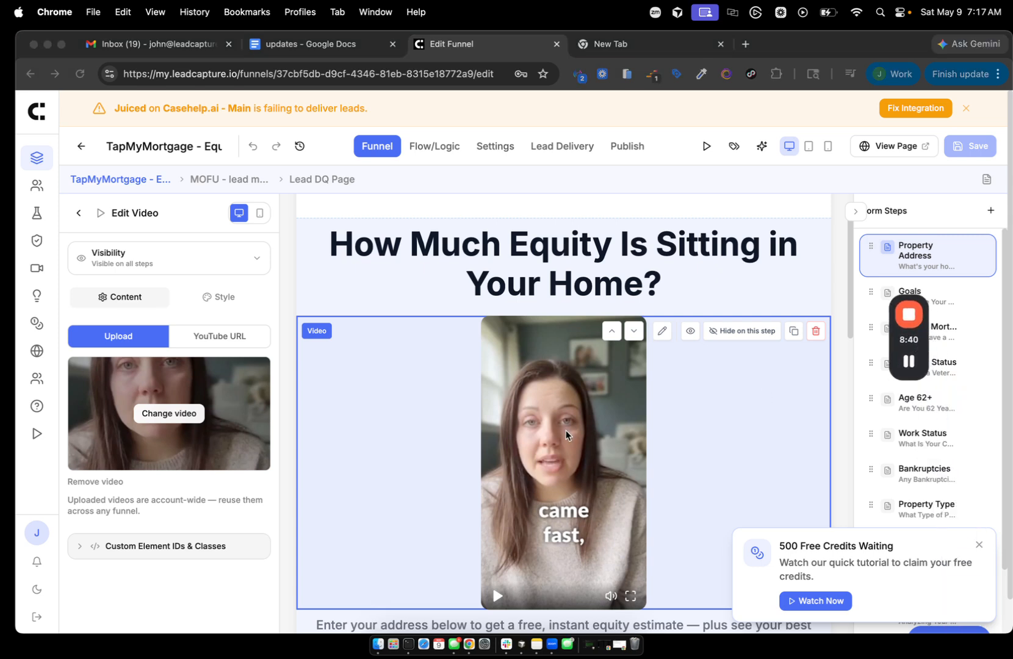
- Review the video's Style settings, then open the live page in its own tab
{"action": "left_click", "coordinate": [218, 296]}
{"action": "scroll", "coordinate": [176, 450], "scroll_direction": "down", "scroll_amount": 1}
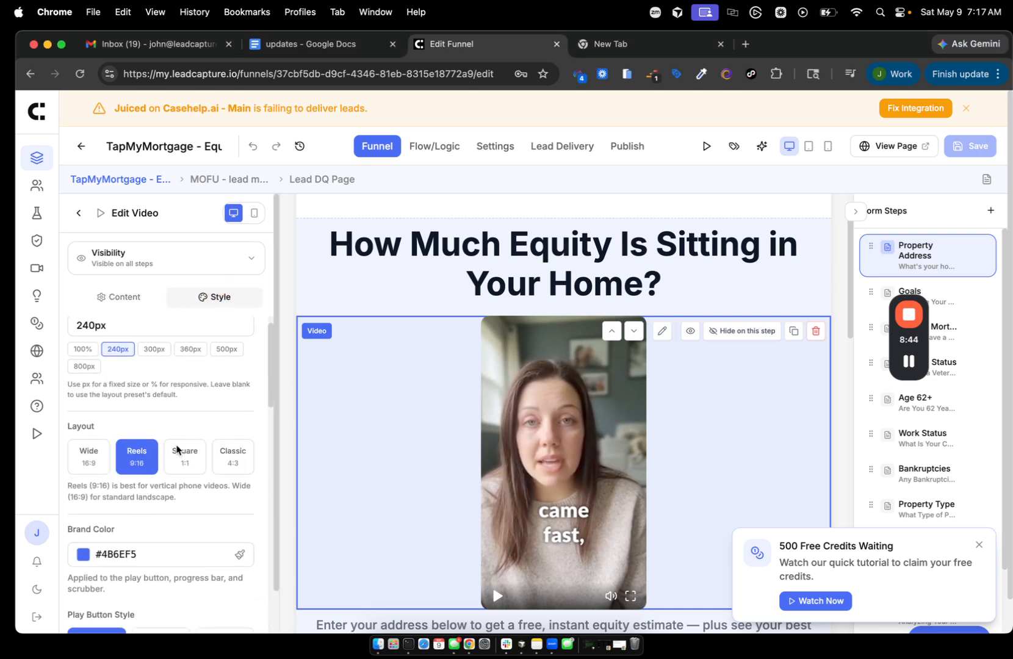
{"action": "scroll", "coordinate": [177, 450], "scroll_direction": "up", "scroll_amount": 1}
{"action": "scroll", "coordinate": [147, 400], "scroll_direction": "down", "scroll_amount": 10}
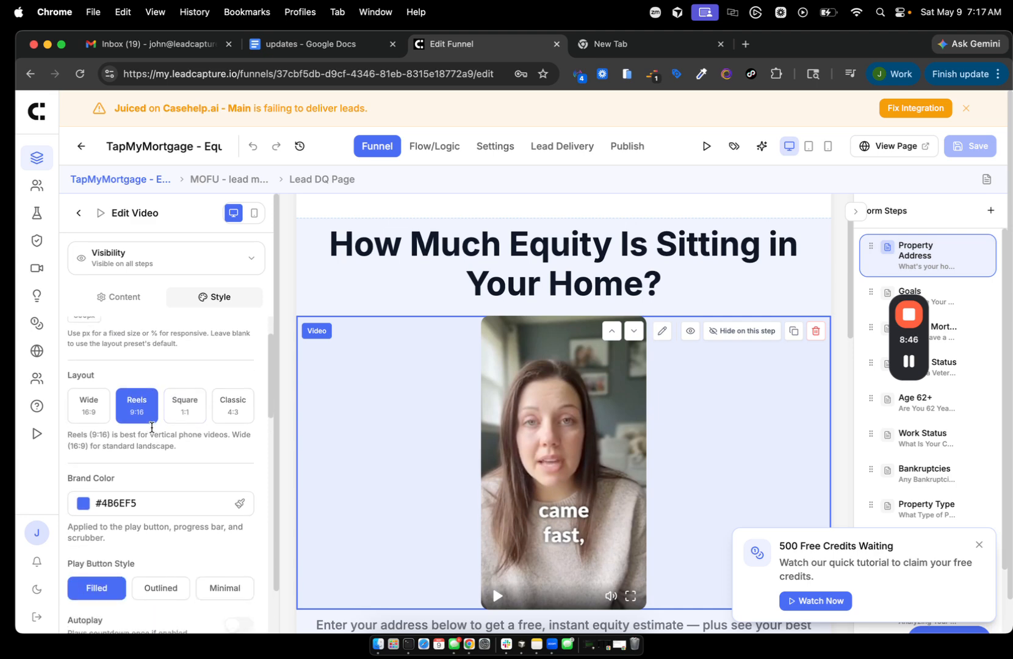
{"action": "scroll", "coordinate": [107, 464], "scroll_direction": "down", "scroll_amount": 8}
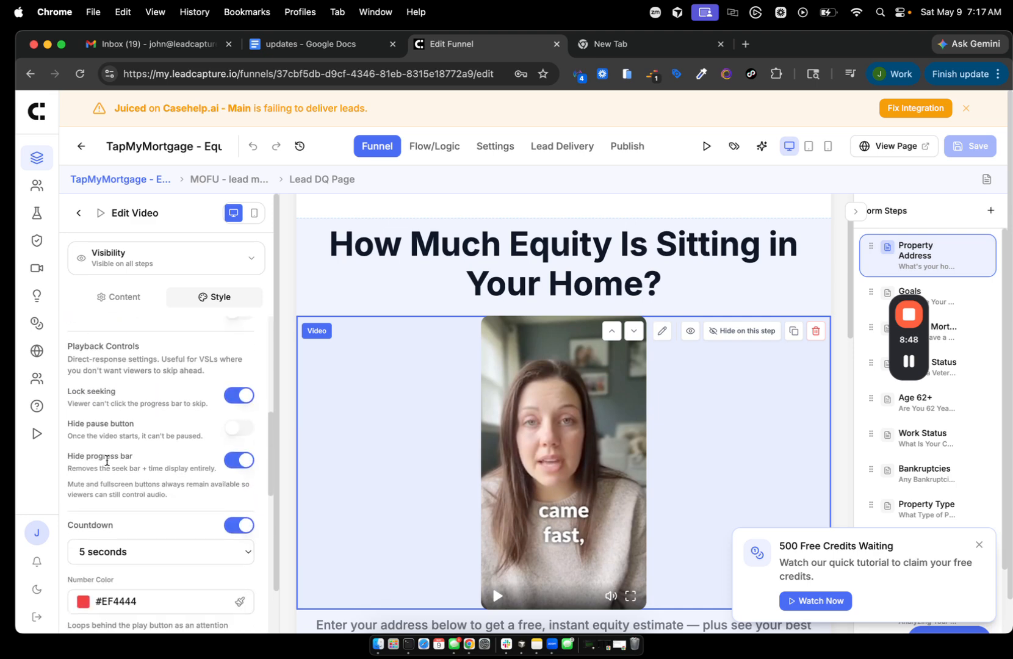
{"action": "scroll", "coordinate": [107, 462], "scroll_direction": "down", "scroll_amount": 7}
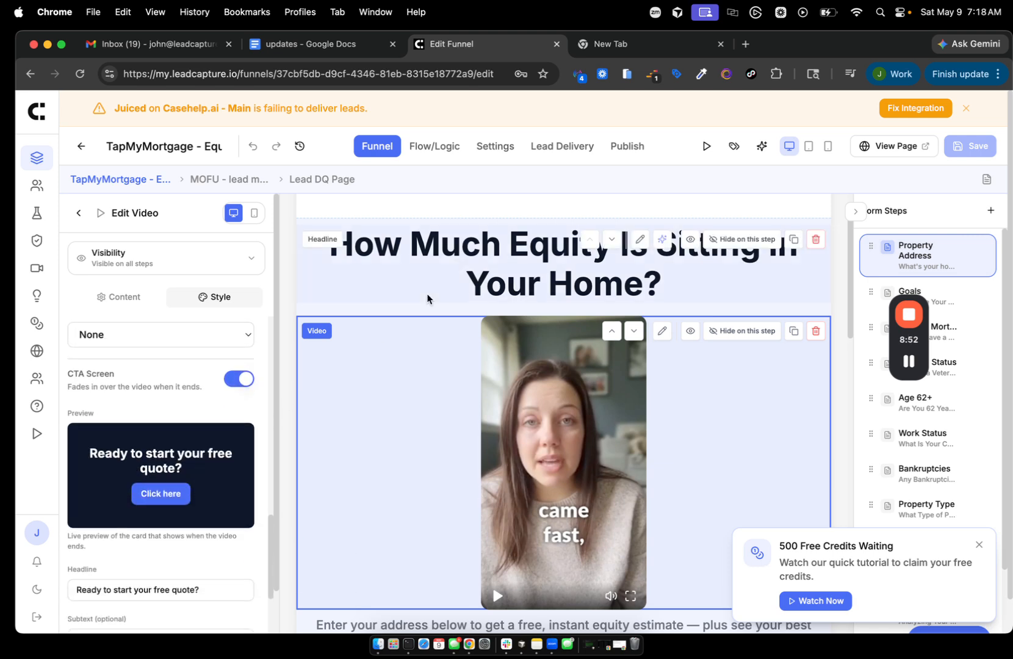
{"action": "left_click", "coordinate": [892, 150]}
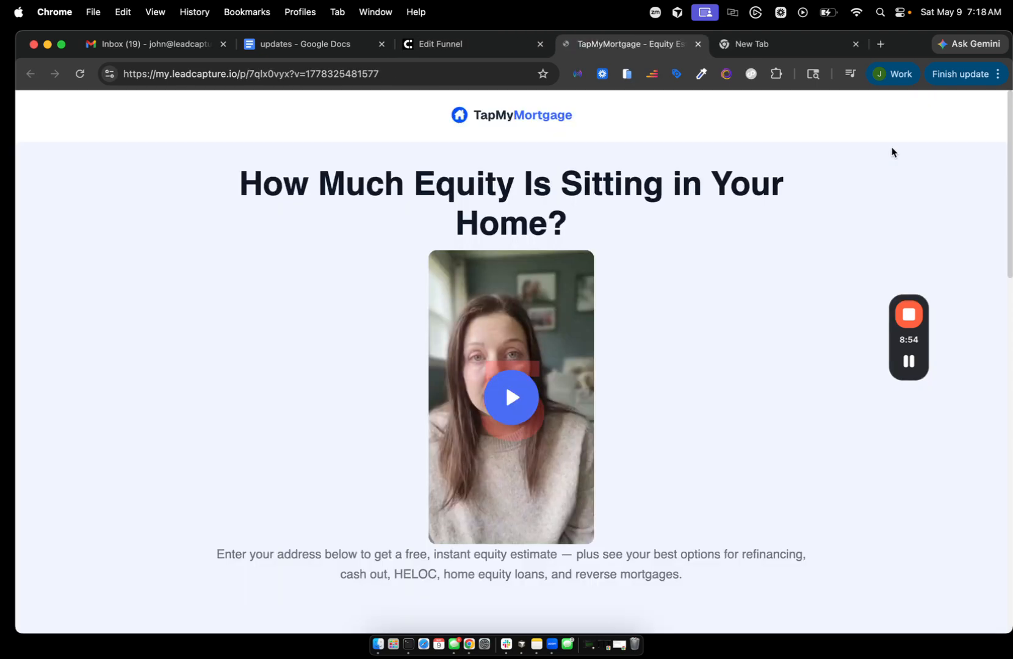
- Play the live video to its 'Ready to start your free quote?' card, then return to Edit Funnel
{"action": "left_click", "coordinate": [512, 393]}
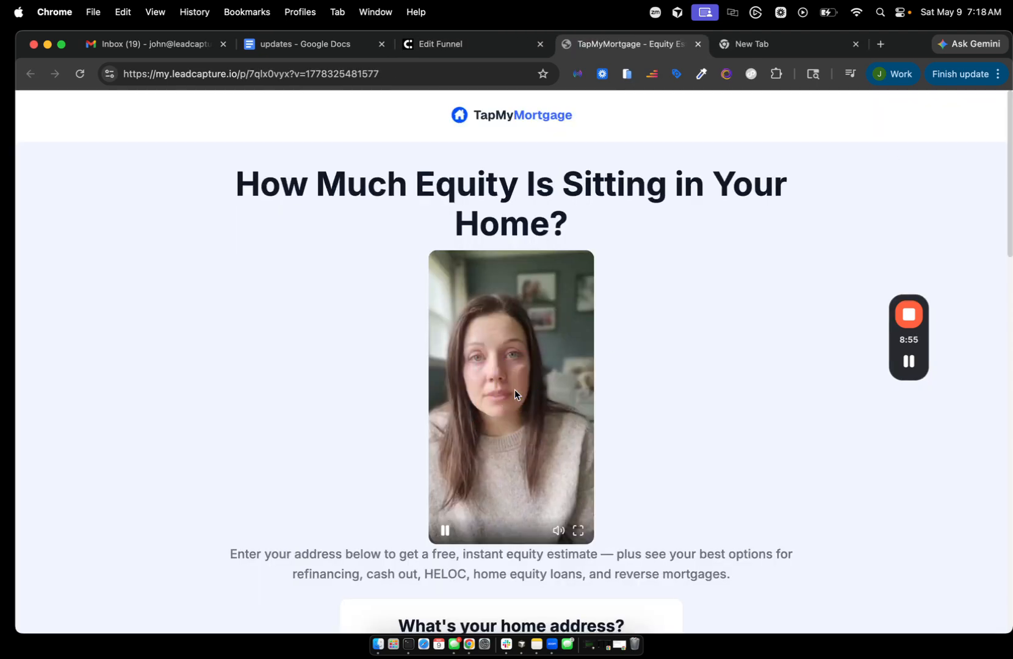
{"action": "left_click", "coordinate": [907, 360]}
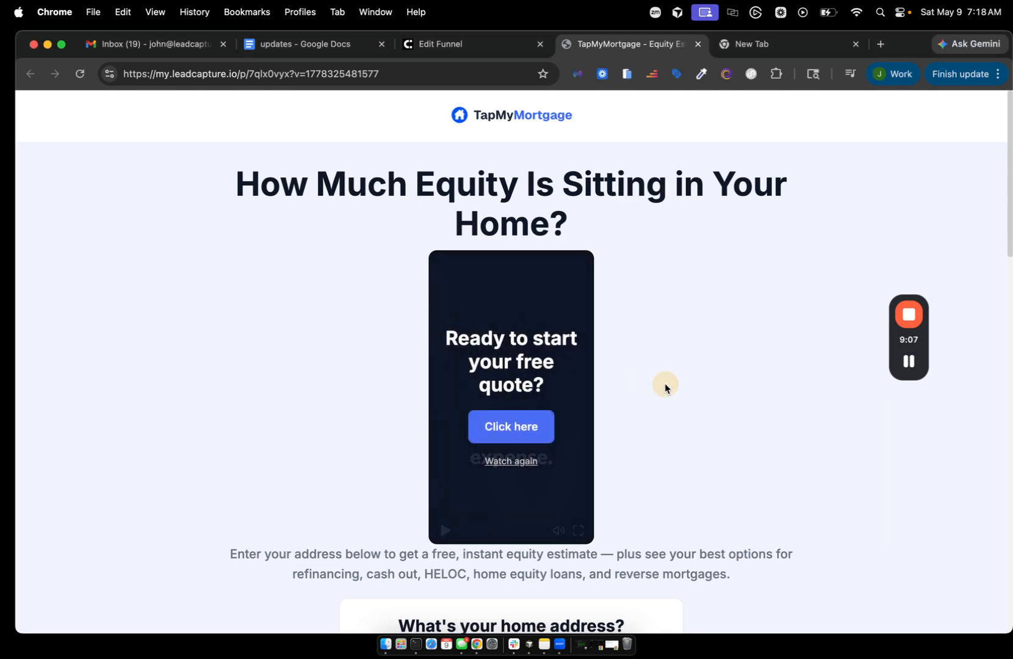
{"action": "left_click", "coordinate": [509, 429]}
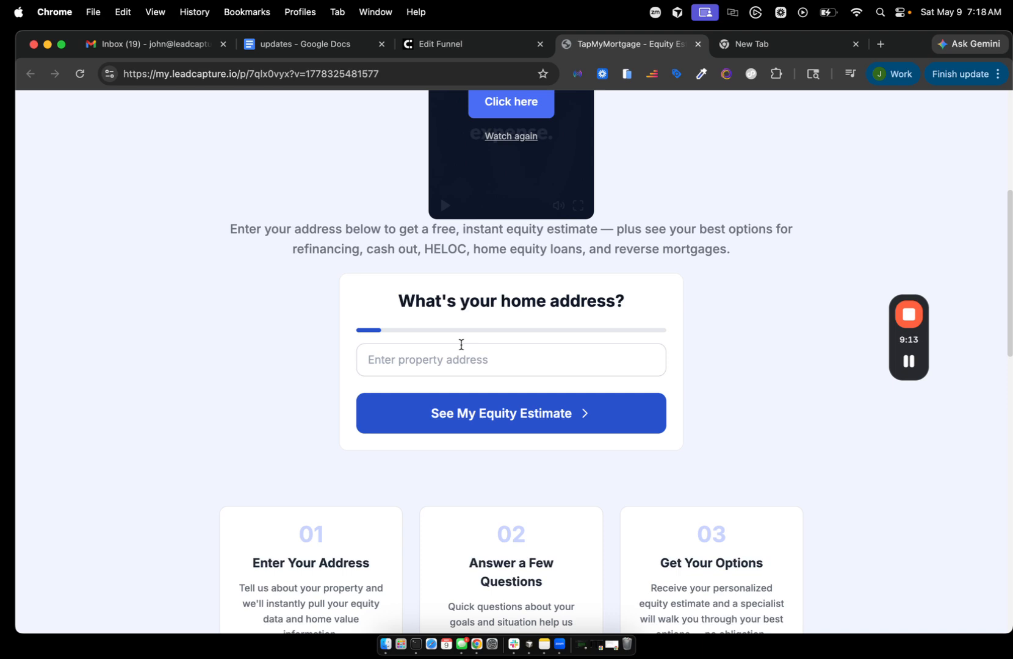
{"action": "scroll", "coordinate": [461, 344], "scroll_direction": "up", "scroll_amount": 5}
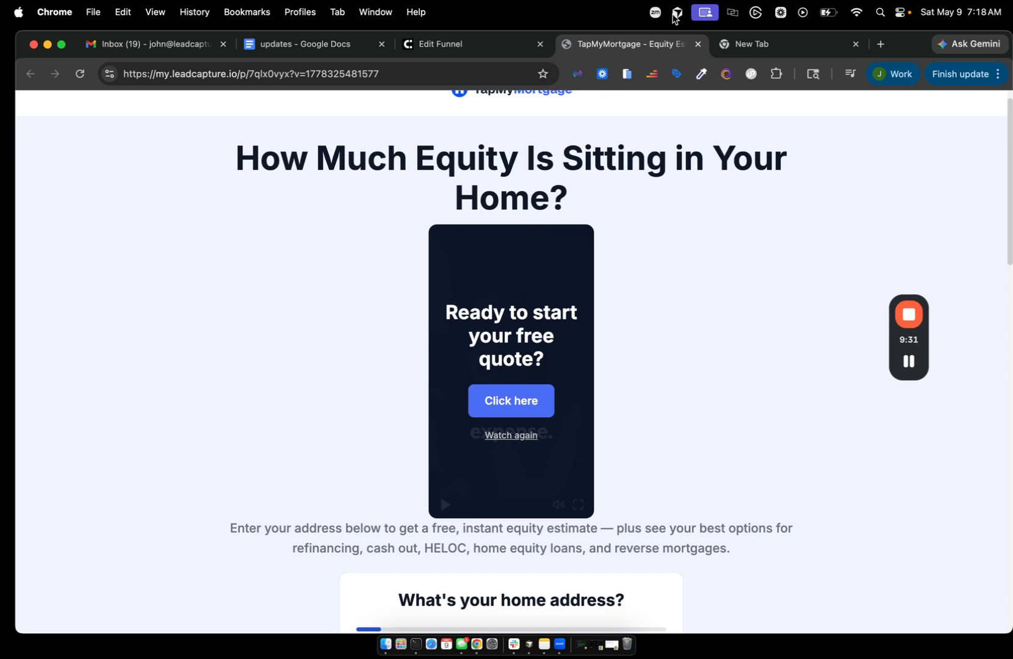
{"action": "left_click", "coordinate": [482, 42]}
{"action": "scroll", "coordinate": [213, 379], "scroll_direction": "down", "scroll_amount": 2}
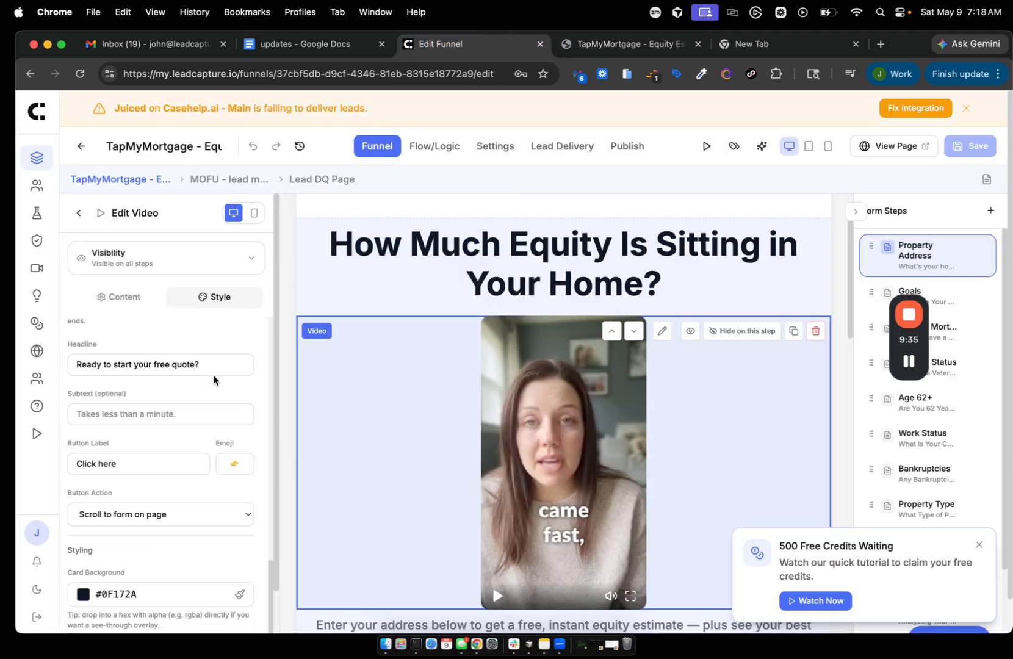
{"action": "scroll", "coordinate": [213, 380], "scroll_direction": "down", "scroll_amount": 10}
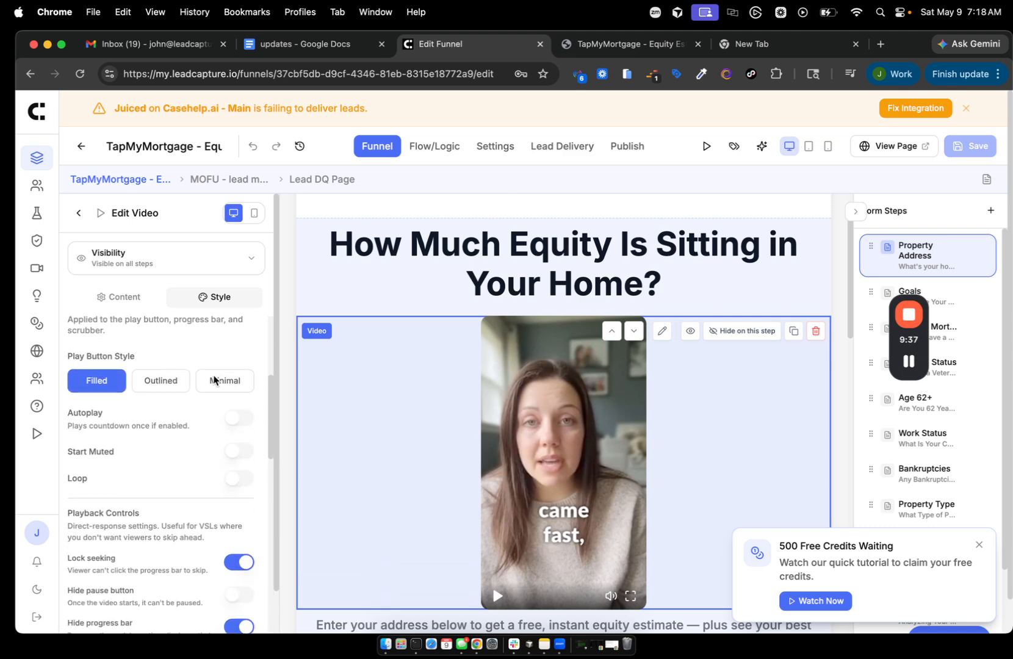
{"action": "scroll", "coordinate": [214, 380], "scroll_direction": "down", "scroll_amount": 3}
{"action": "scroll", "coordinate": [112, 359], "scroll_direction": "up", "scroll_amount": 1}
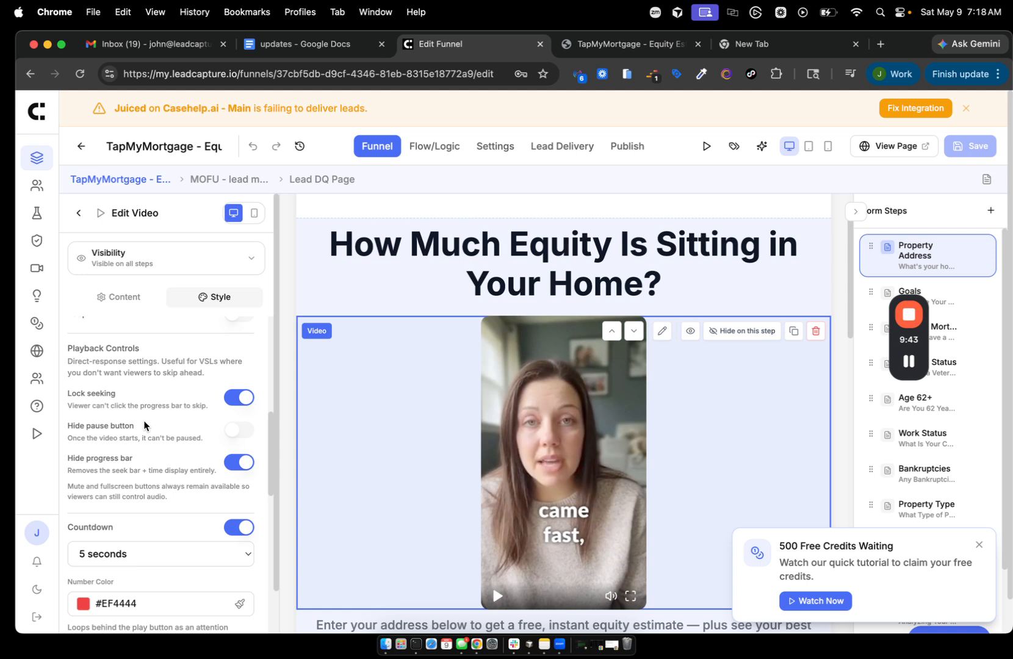
{"action": "left_click", "coordinate": [70, 394]}
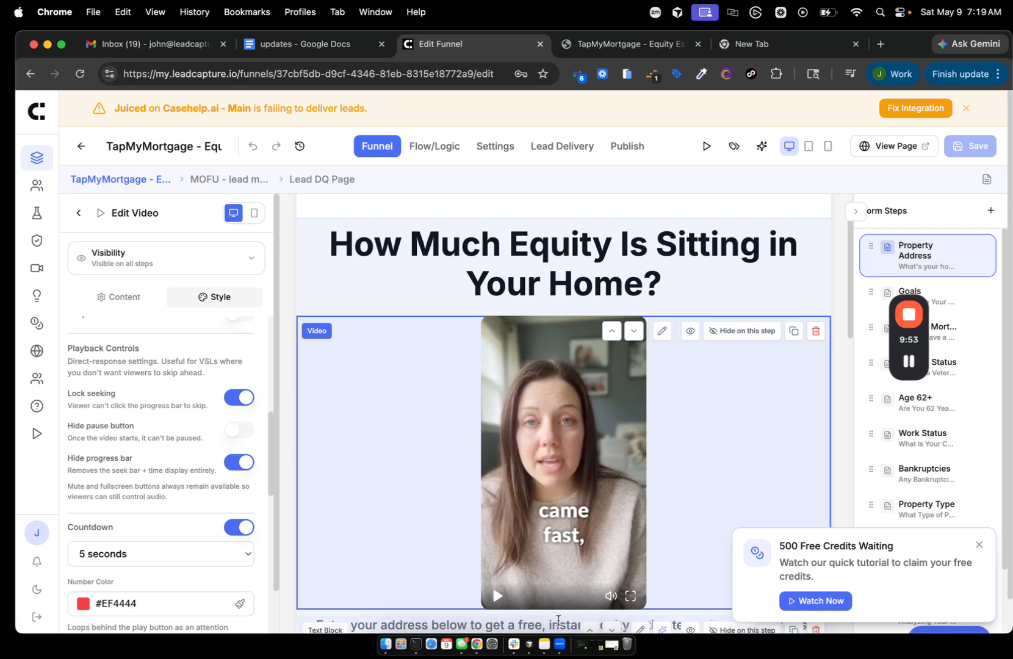
{"action": "scroll", "coordinate": [217, 476], "scroll_direction": "down", "scroll_amount": 3}
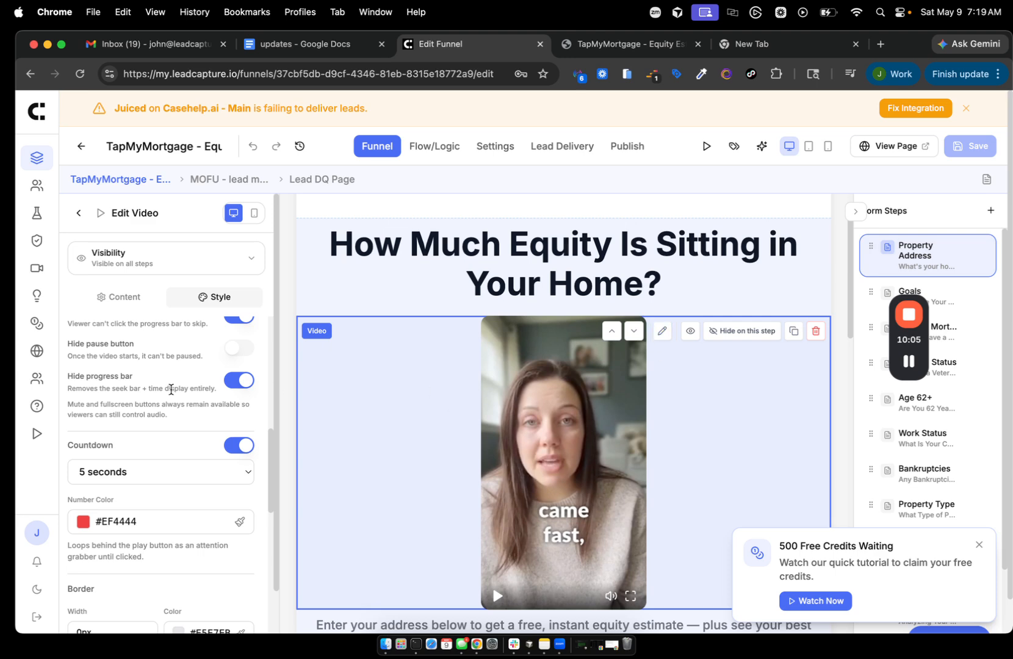
{"action": "scroll", "coordinate": [171, 389], "scroll_direction": "up", "scroll_amount": 3}
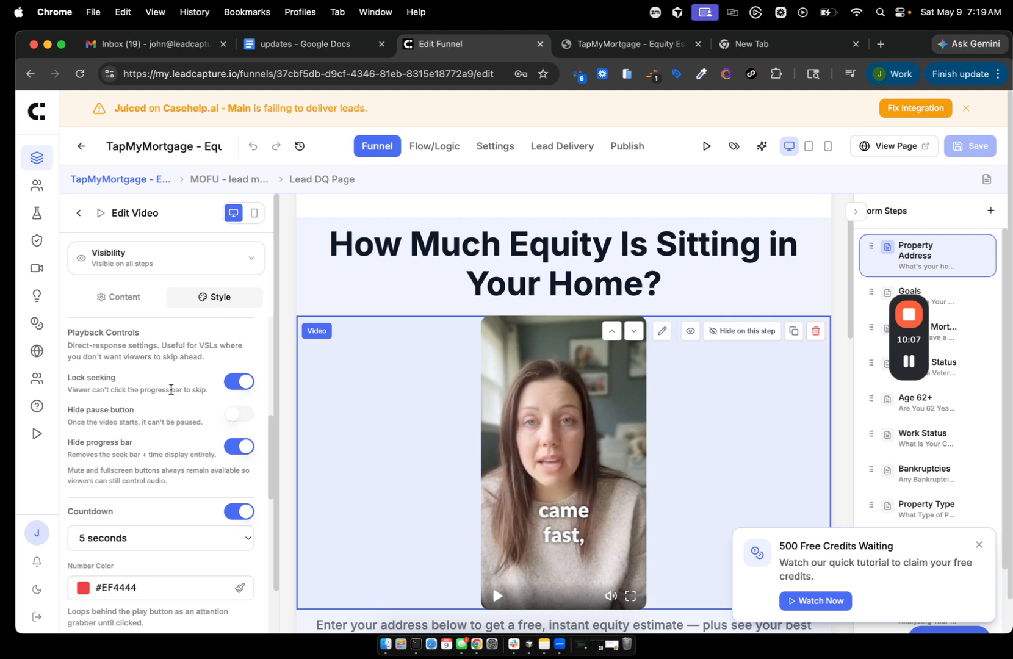
{"action": "scroll", "coordinate": [171, 390], "scroll_direction": "up", "scroll_amount": 1}
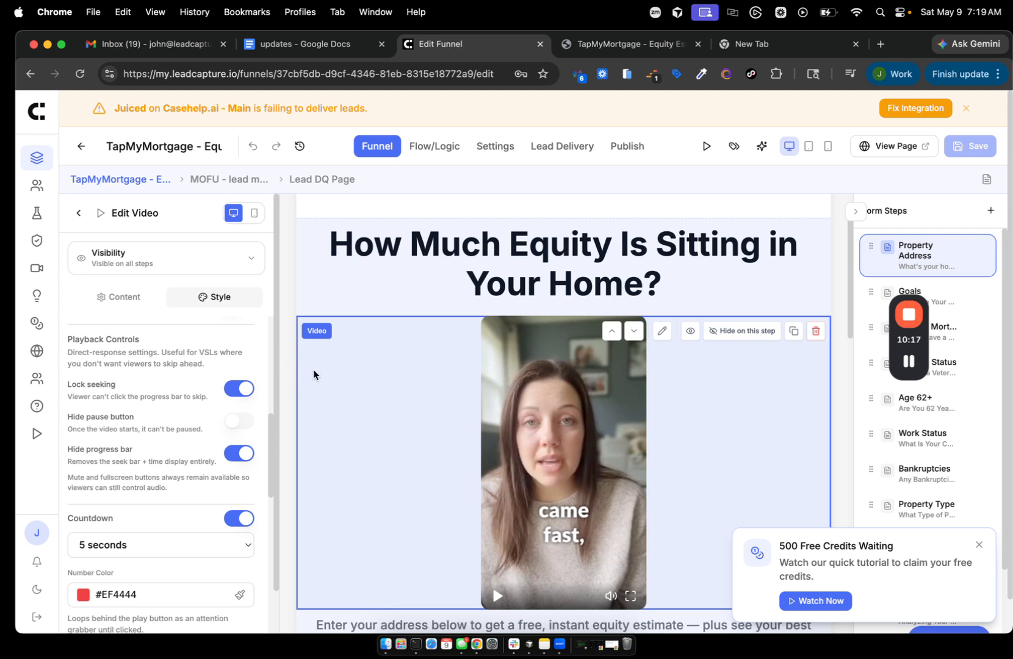
{"action": "left_click", "coordinate": [909, 363]}
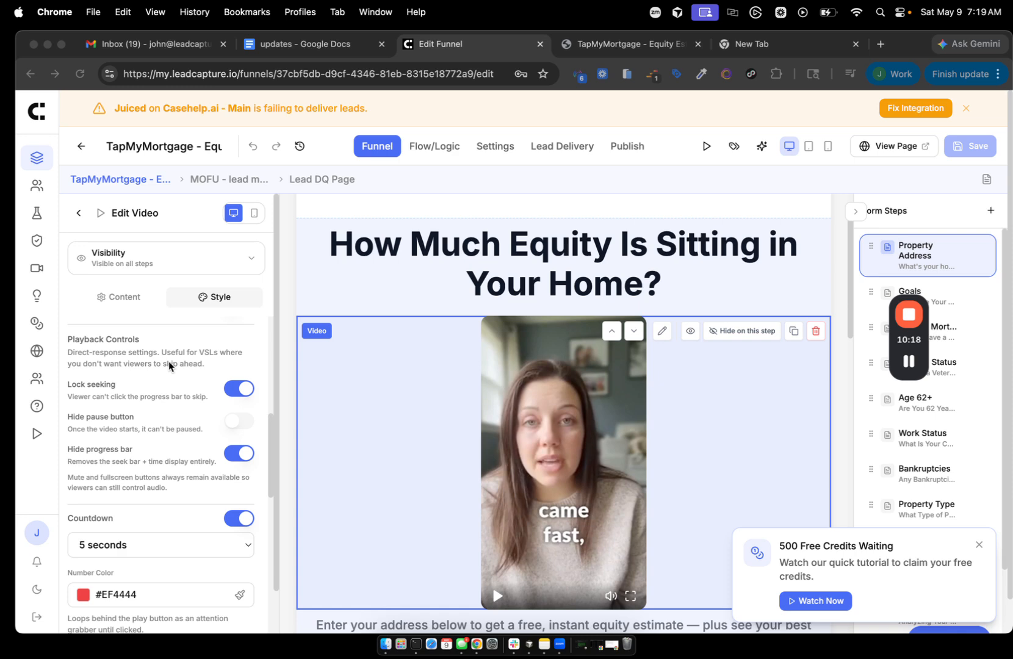
{"action": "scroll", "coordinate": [168, 361], "scroll_direction": "up", "scroll_amount": 5}
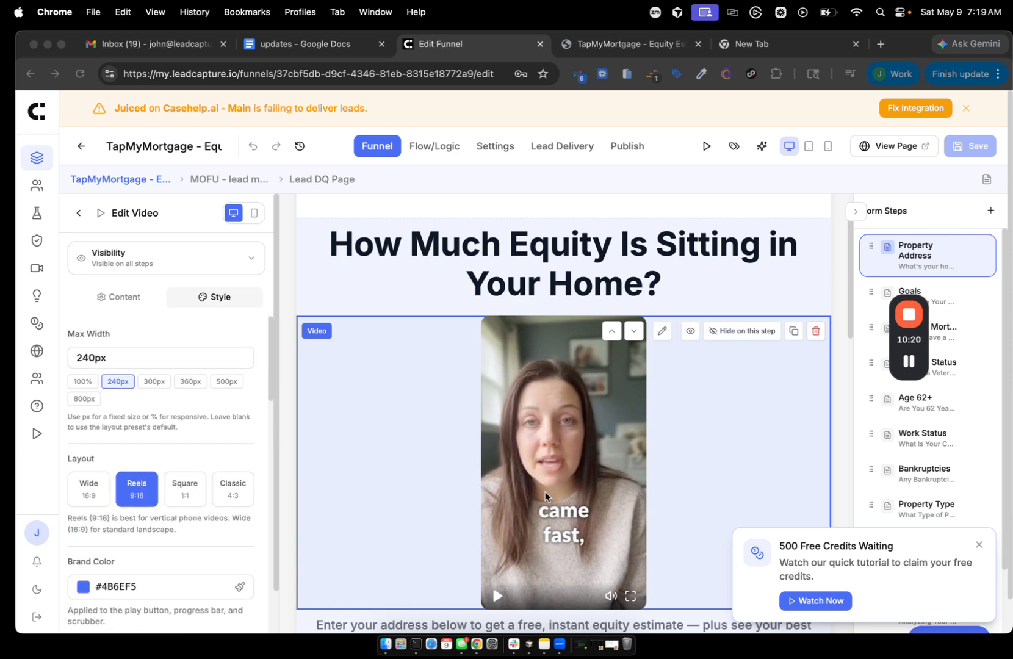
- Try the 300, 360 and 500px Max Width presets, then return to 240px
{"action": "left_click", "coordinate": [153, 380]}
{"action": "left_click", "coordinate": [189, 381]}
{"action": "left_click", "coordinate": [226, 381]}
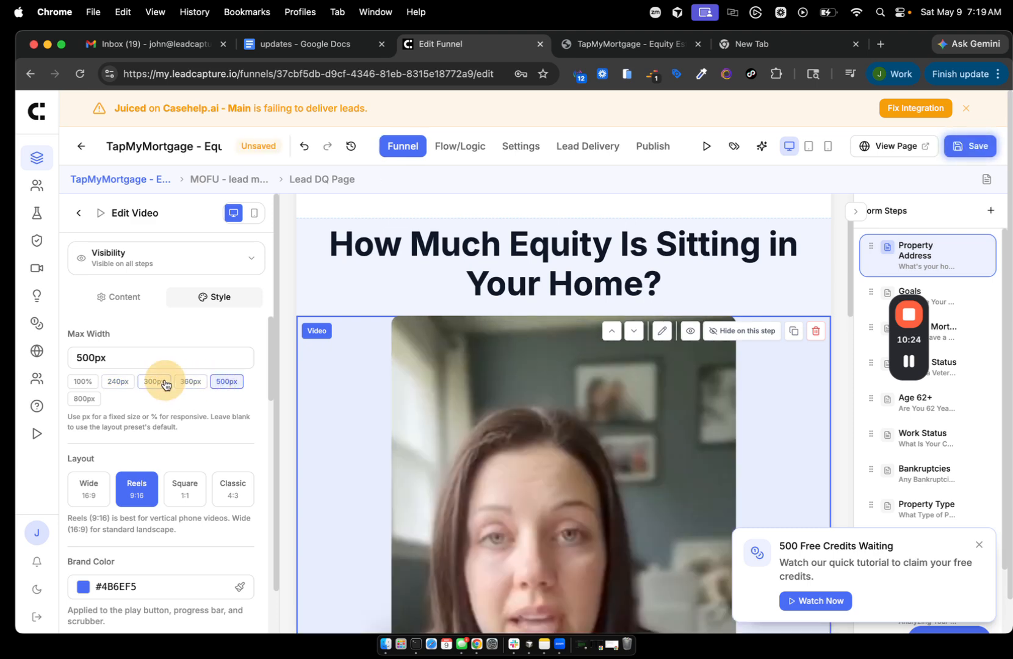
{"action": "left_click", "coordinate": [118, 381]}
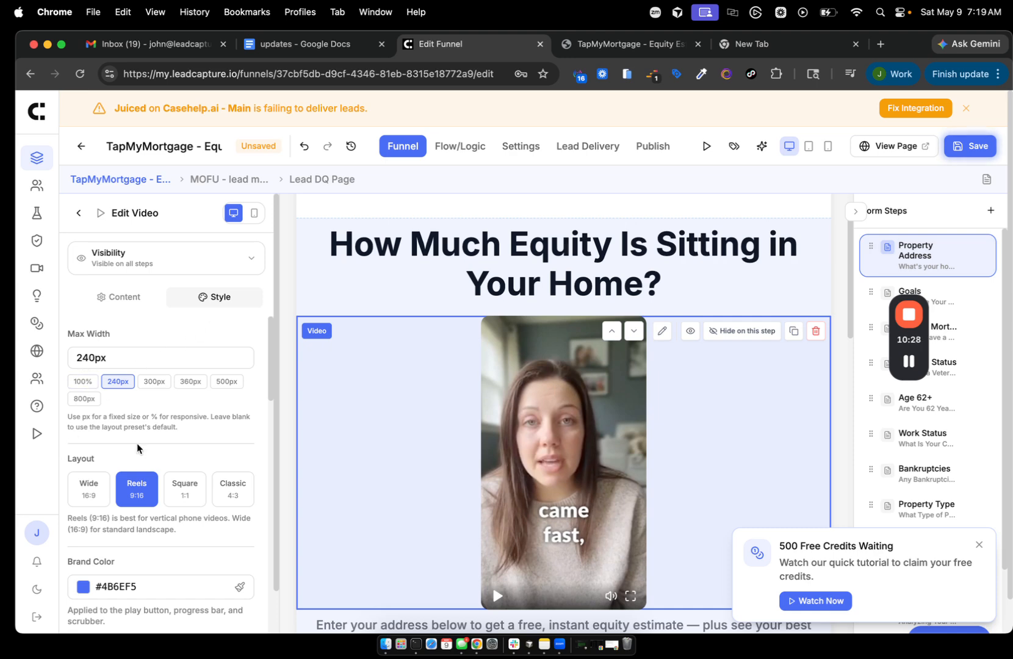
- Compare square and vertical 9:16 shapes, settle on Wide 16:9, and return to Lead Funnels
{"action": "left_click", "coordinate": [87, 485]}
{"action": "left_click", "coordinate": [185, 494]}
{"action": "left_click", "coordinate": [89, 488]}
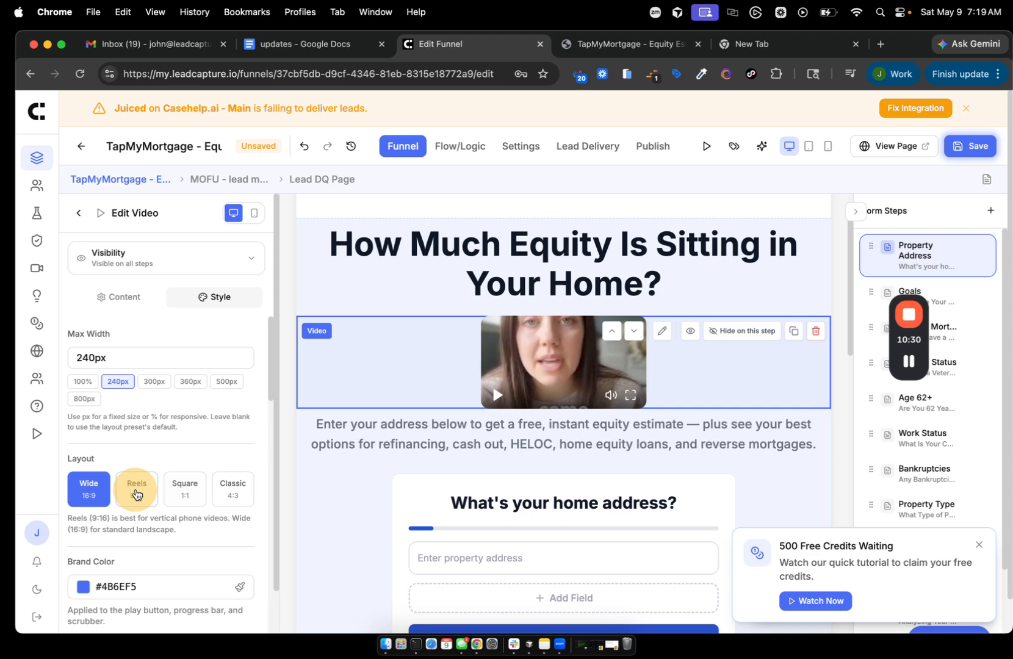
{"action": "left_click", "coordinate": [133, 488]}
{"action": "left_click", "coordinate": [72, 488]}
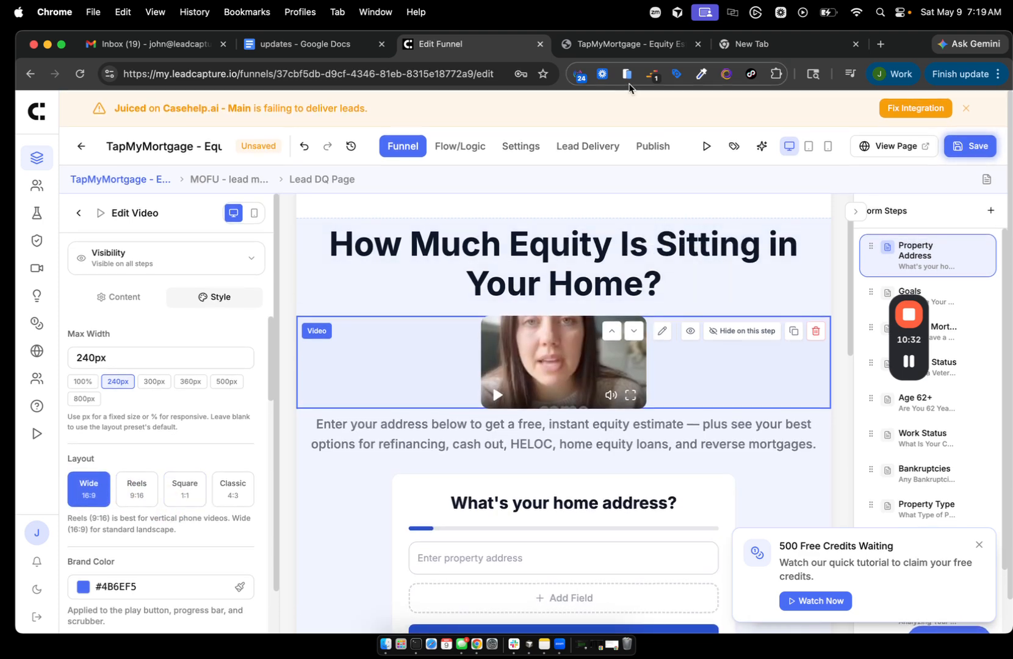
{"action": "mouse_move", "coordinate": [921, 332]}
{"action": "left_click", "coordinate": [911, 369]}
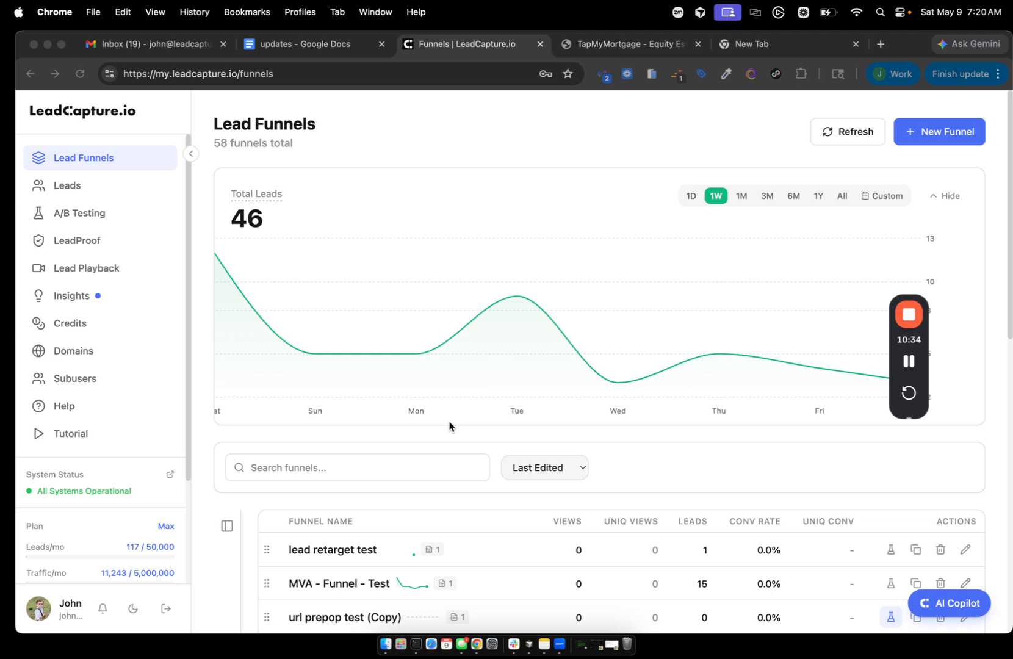
- Open the lead retarget test funnel's page in the editor, after briefly checking MVA - Funnel - Test
{"action": "scroll", "coordinate": [450, 427], "scroll_direction": "down", "scroll_amount": 2}
{"action": "left_click", "coordinate": [323, 440]}
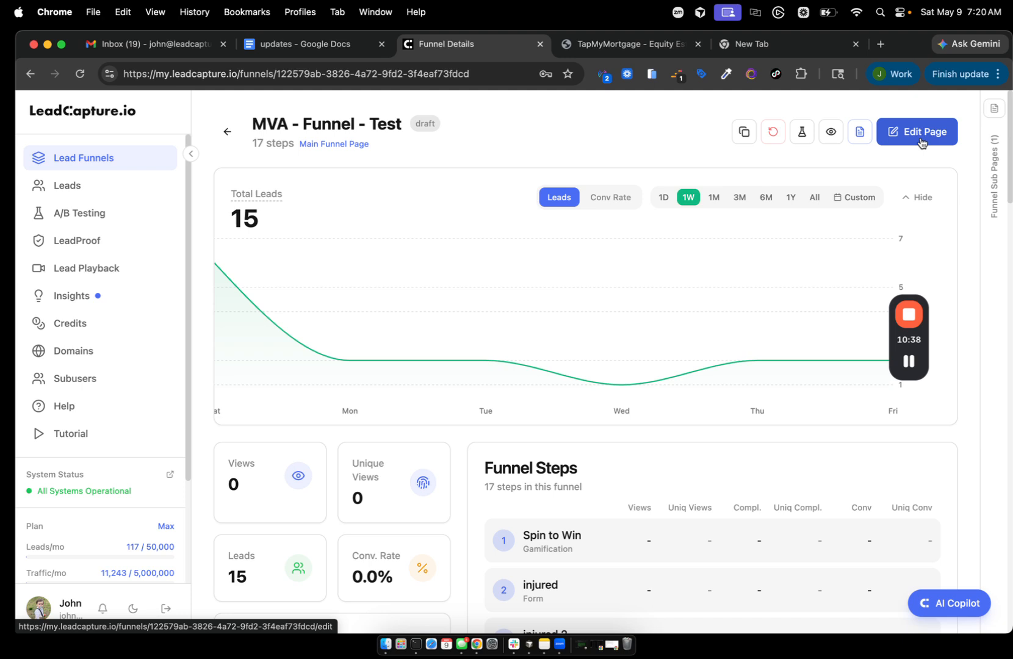
{"action": "left_click", "coordinate": [919, 139]}
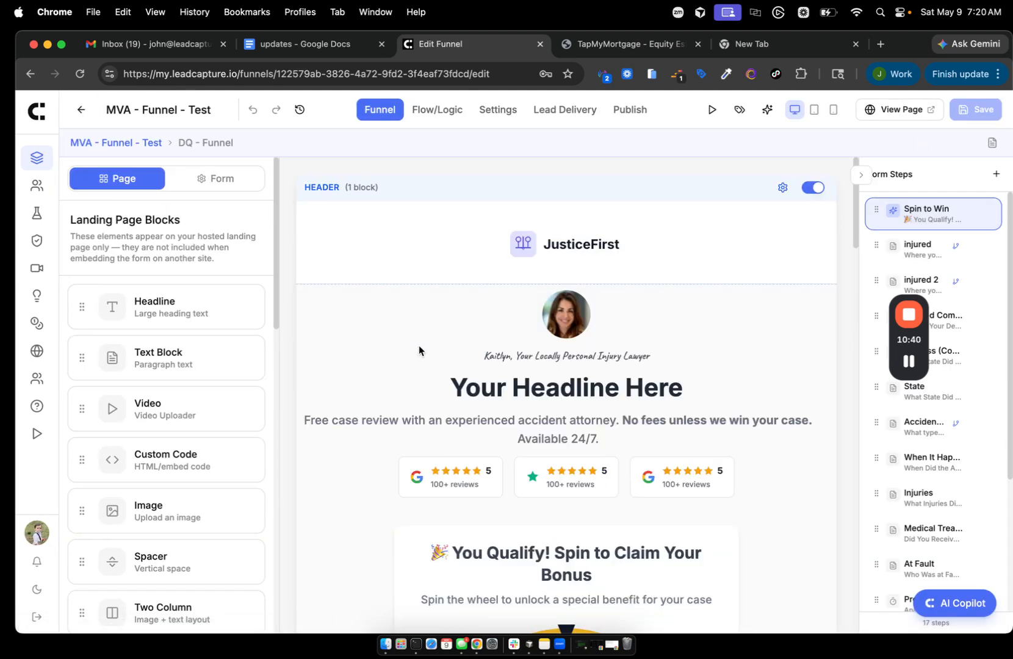
{"action": "left_click", "coordinate": [36, 111]}
{"action": "scroll", "coordinate": [310, 401], "scroll_direction": "down", "scroll_amount": 4}
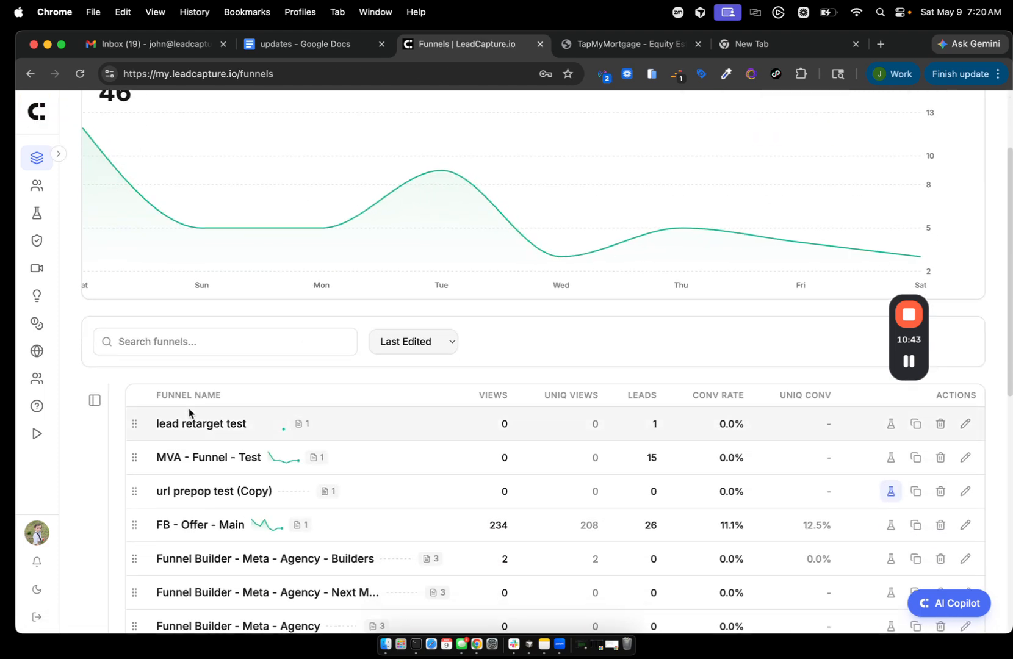
{"action": "left_click", "coordinate": [181, 431]}
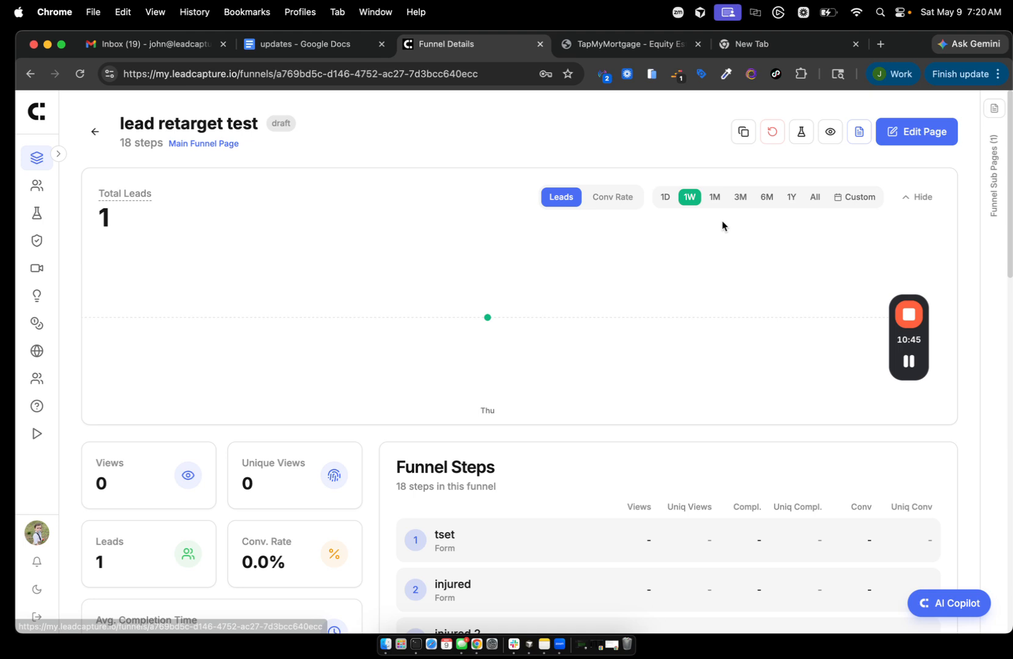
{"action": "left_click", "coordinate": [913, 130]}
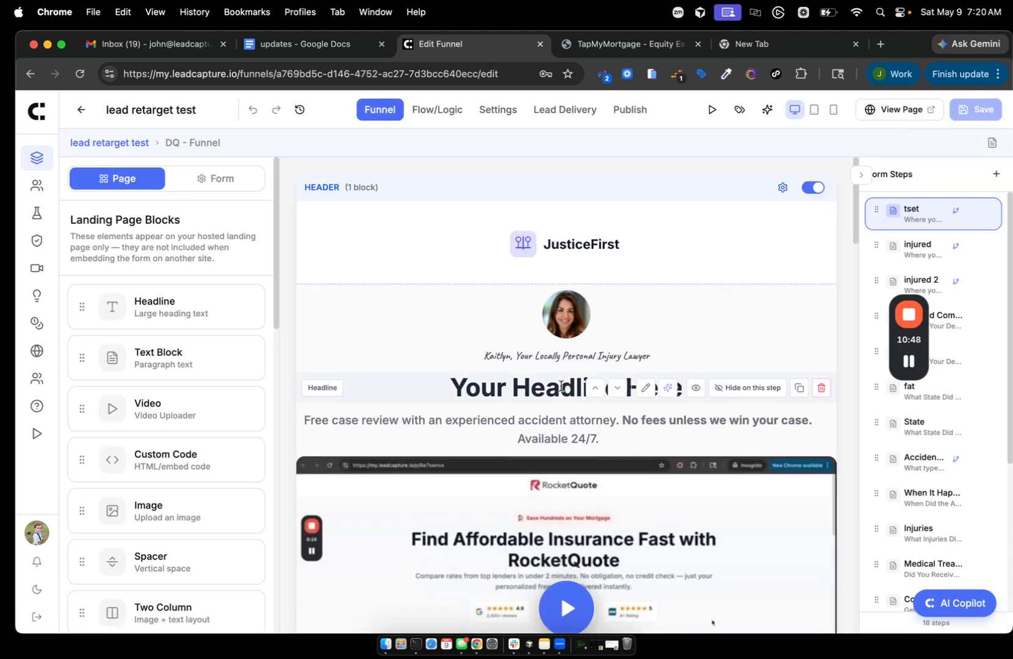
- Delete the RocketQuote video block from the landing page
{"action": "mouse_move", "coordinate": [828, 482]}
{"action": "scroll", "coordinate": [828, 483], "scroll_direction": "down", "scroll_amount": 2}
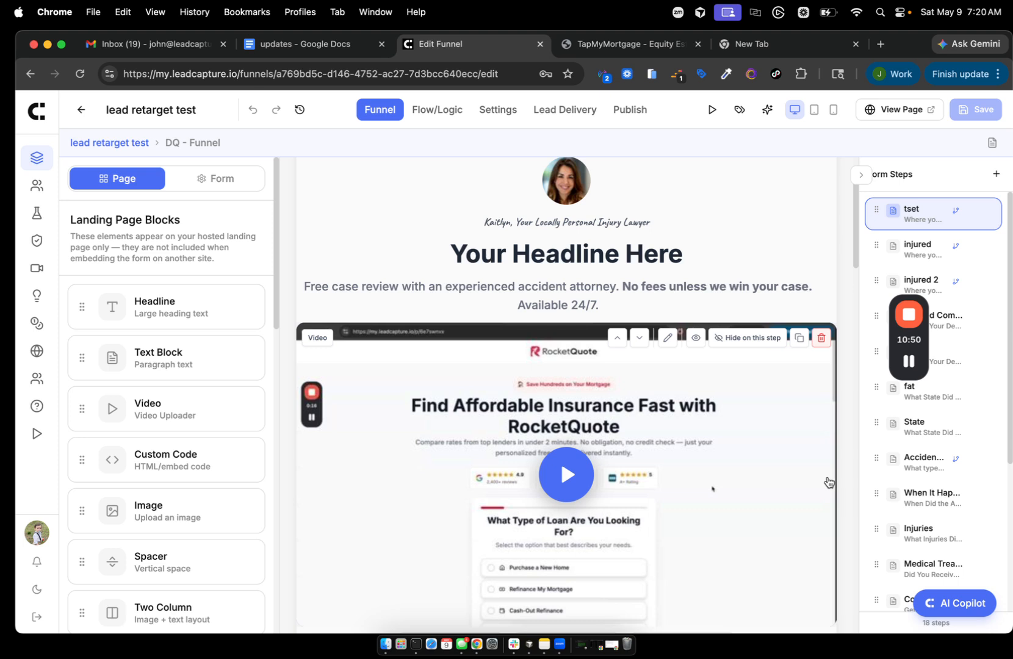
{"action": "mouse_move", "coordinate": [899, 371]}
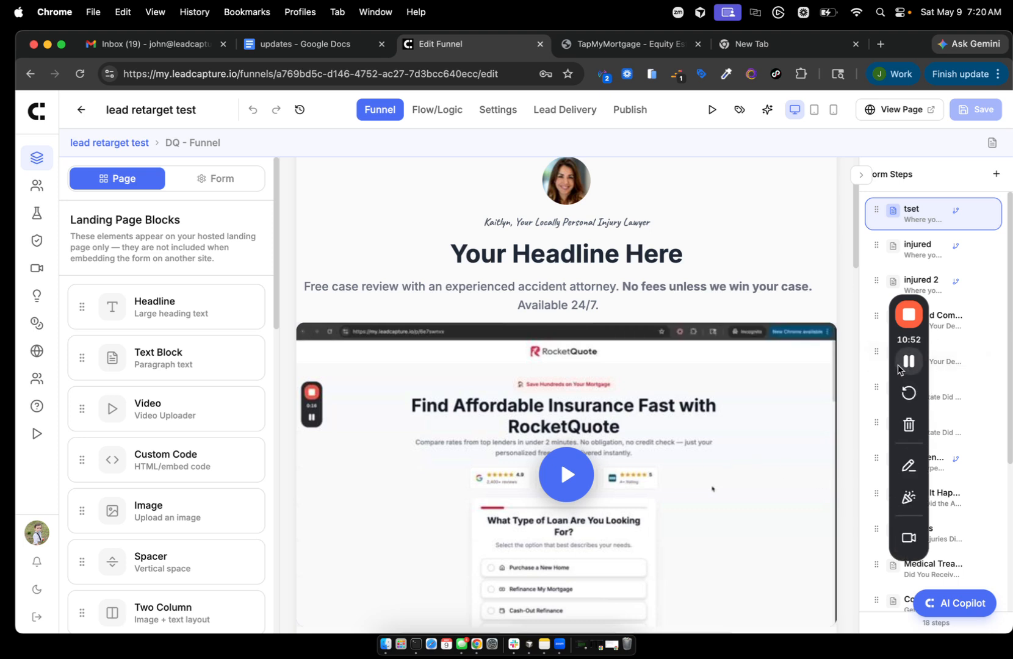
{"action": "mouse_move", "coordinate": [685, 346]}
{"action": "scroll", "coordinate": [686, 347], "scroll_direction": "down", "scroll_amount": 1}
{"action": "scroll", "coordinate": [685, 366], "scroll_direction": "down", "scroll_amount": 5}
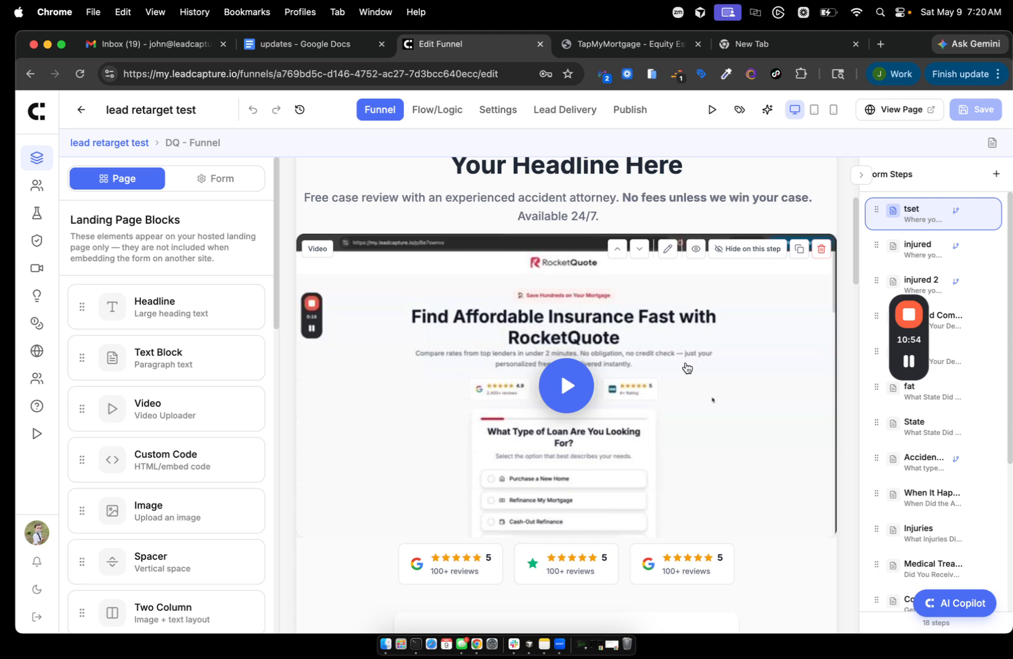
{"action": "scroll", "coordinate": [842, 367], "scroll_direction": "up", "scroll_amount": 5}
{"action": "left_click", "coordinate": [823, 319]}
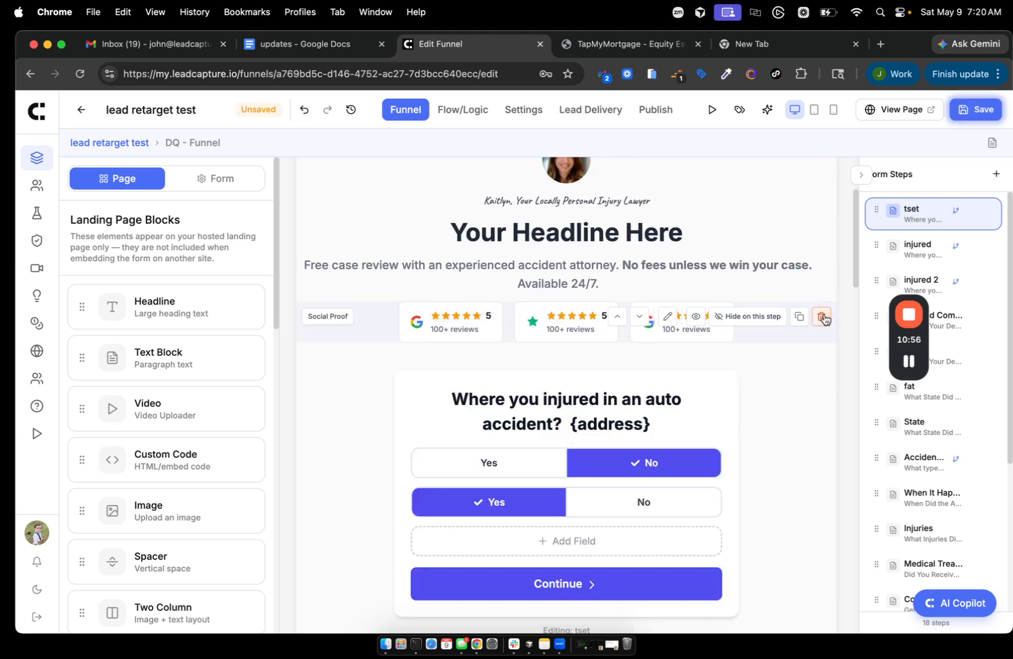
- Drag an empty Image block onto the canvas below the intro text
{"action": "scroll", "coordinate": [189, 370], "scroll_direction": "down", "scroll_amount": 1}
{"action": "scroll", "coordinate": [187, 371], "scroll_direction": "down", "scroll_amount": 2}
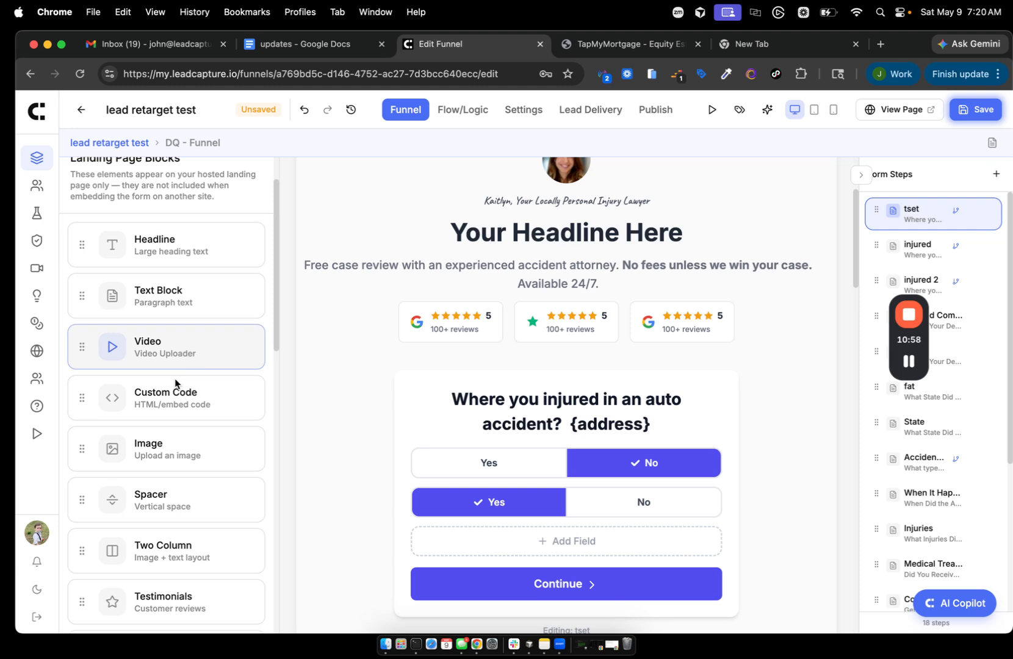
{"action": "left_click_drag", "start_coordinate": [83, 447], "coordinate": [516, 307]}
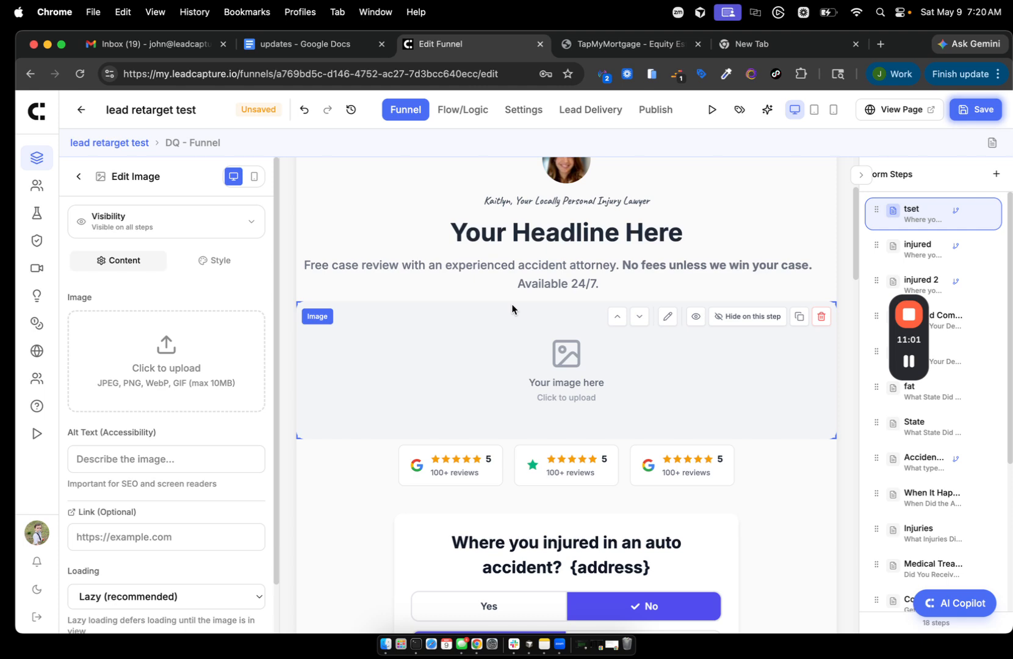
{"action": "key", "text": "super+shift+4"}
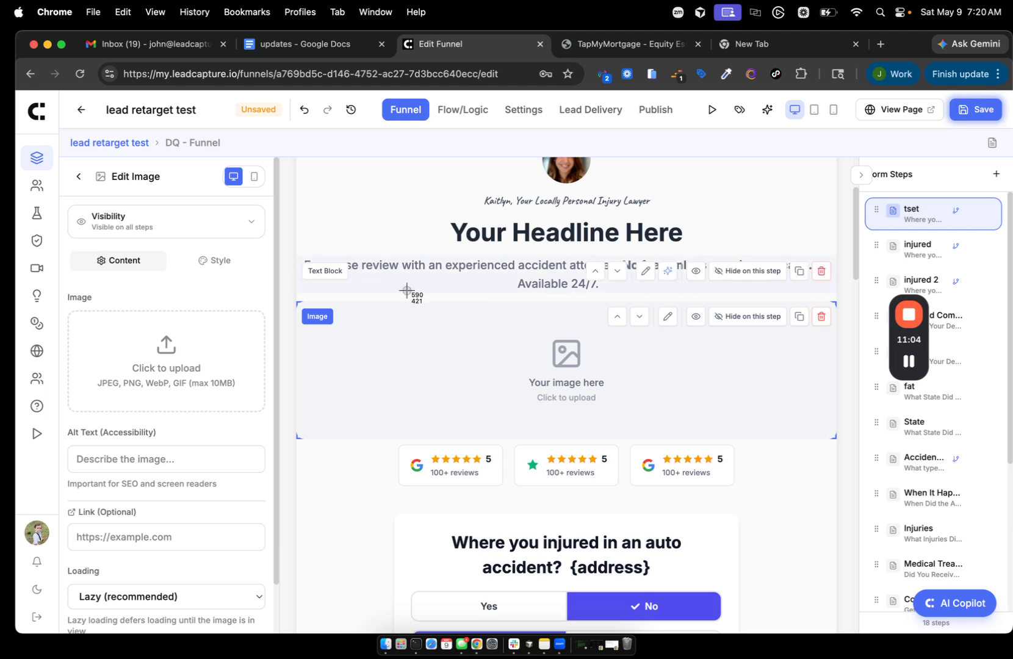
{"action": "left_click_drag", "start_coordinate": [332, 161], "coordinate": [859, 549]}
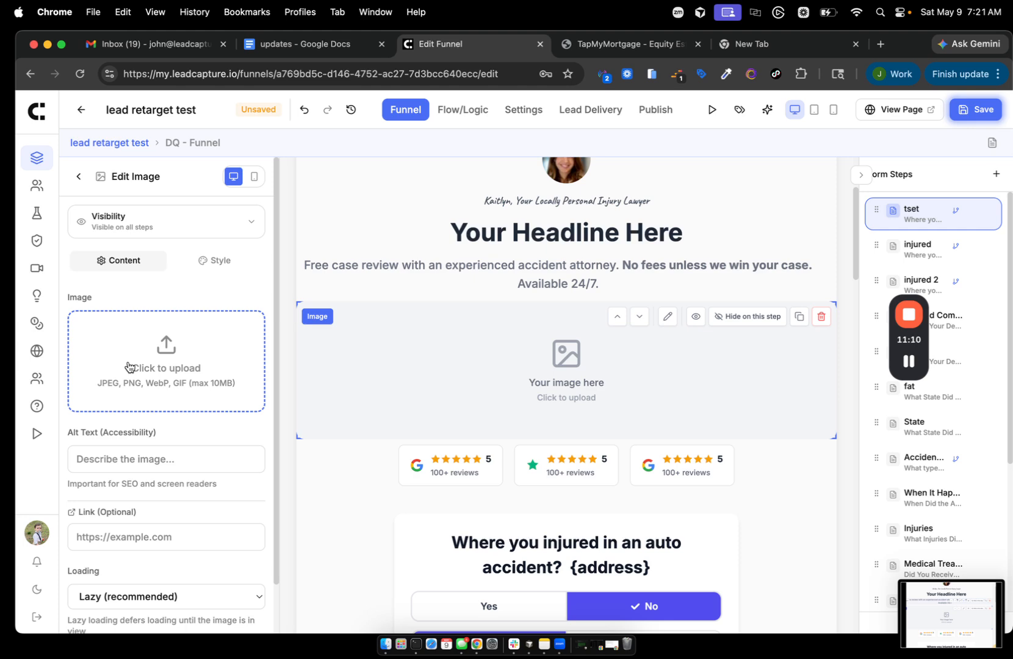
{"action": "left_click", "coordinate": [128, 366]}
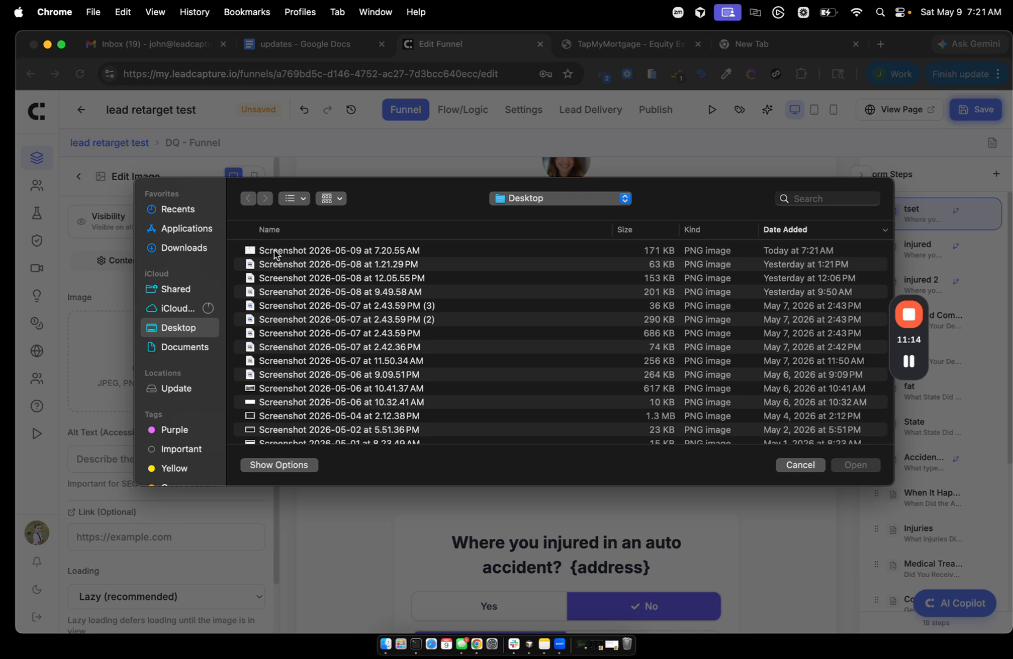
{"action": "left_click", "coordinate": [270, 251]}
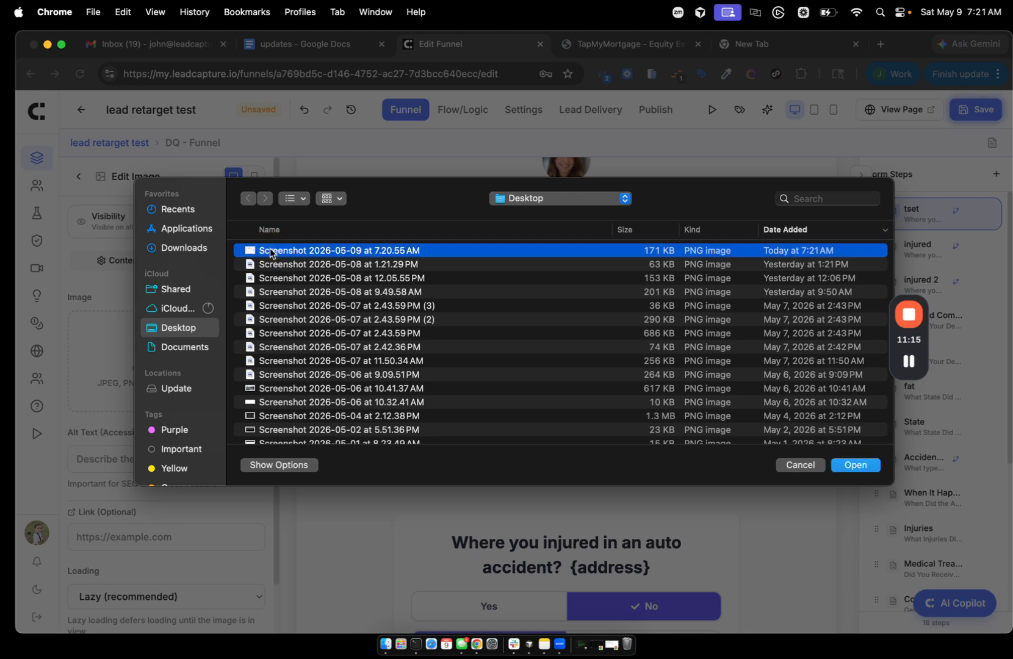
{"action": "left_click", "coordinate": [861, 472]}
{"action": "left_click", "coordinate": [855, 464]}
{"action": "mouse_move", "coordinate": [909, 363]}
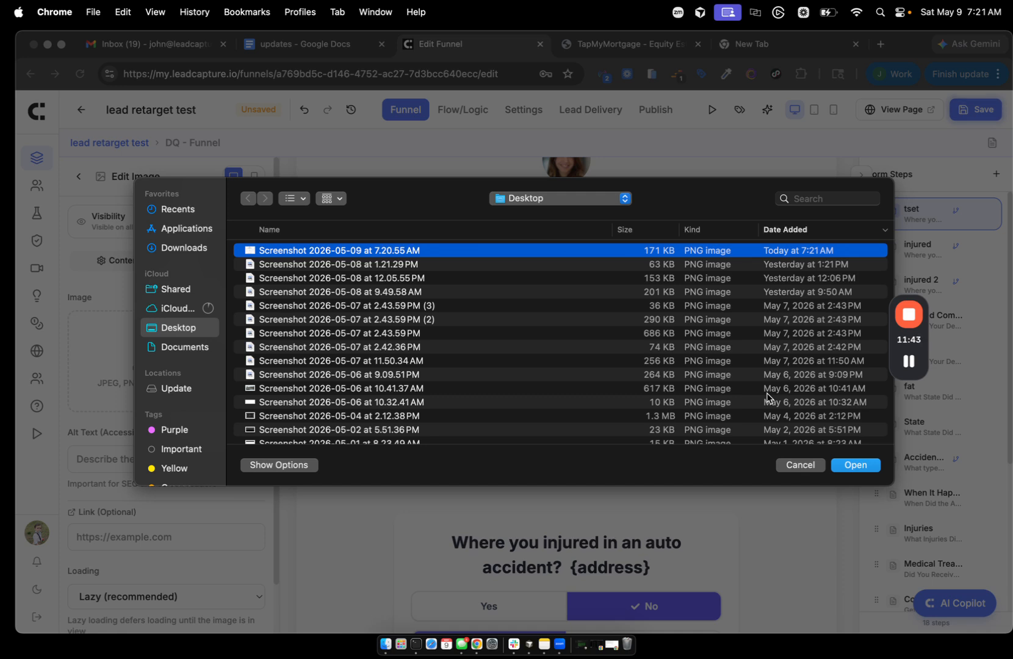
{"action": "left_click", "coordinate": [909, 362]}
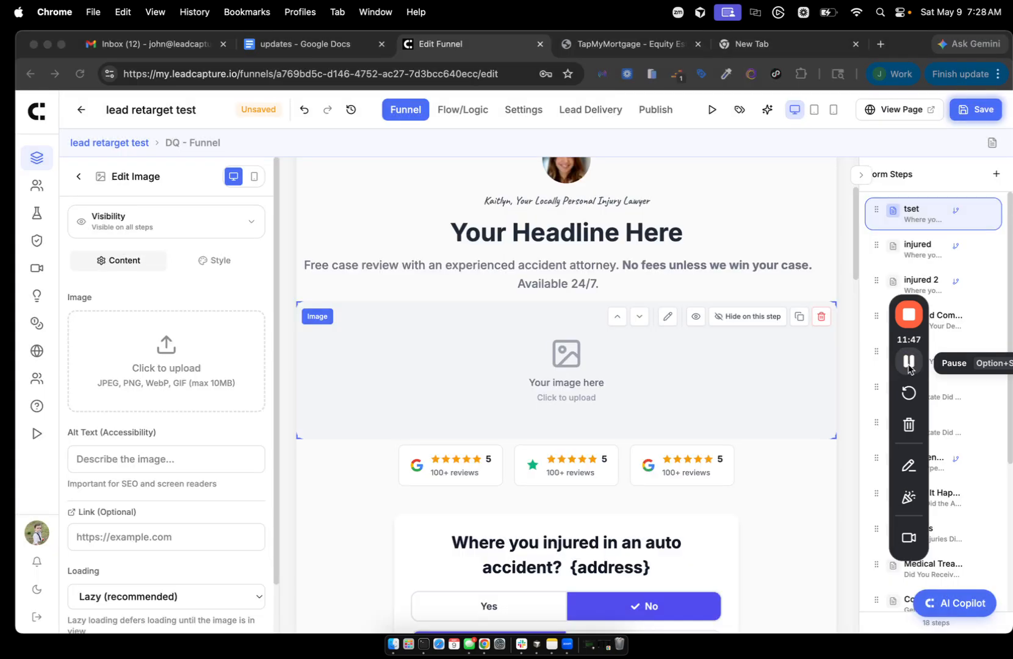
- Go to the funnel list and back into the lead retarget test editor
{"action": "left_click_drag", "start_coordinate": [912, 341], "coordinate": [807, 209]}
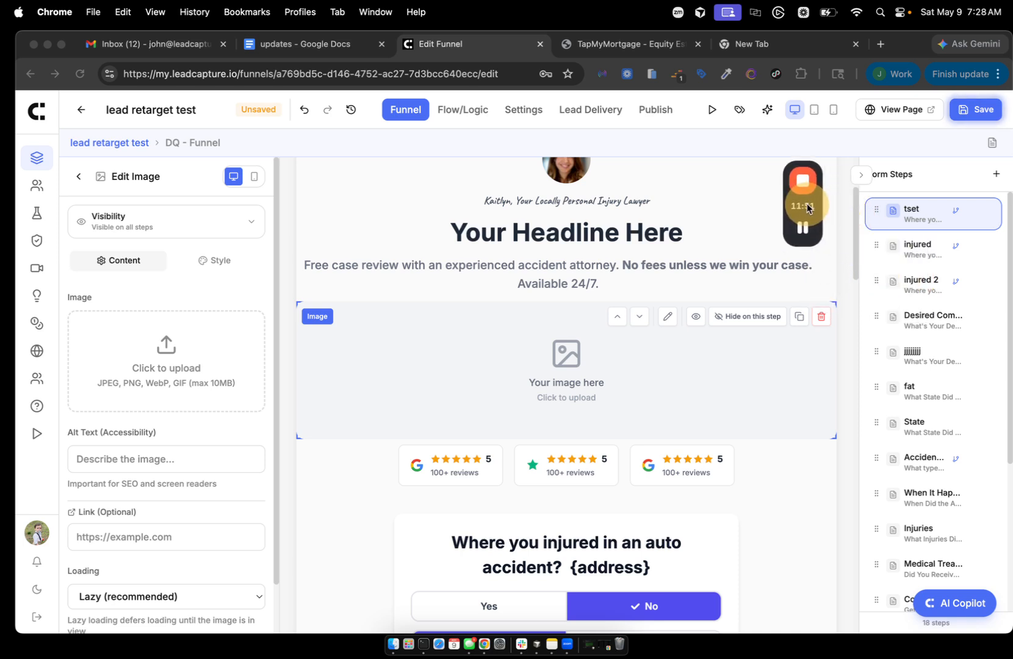
{"action": "left_click", "coordinate": [35, 112]}
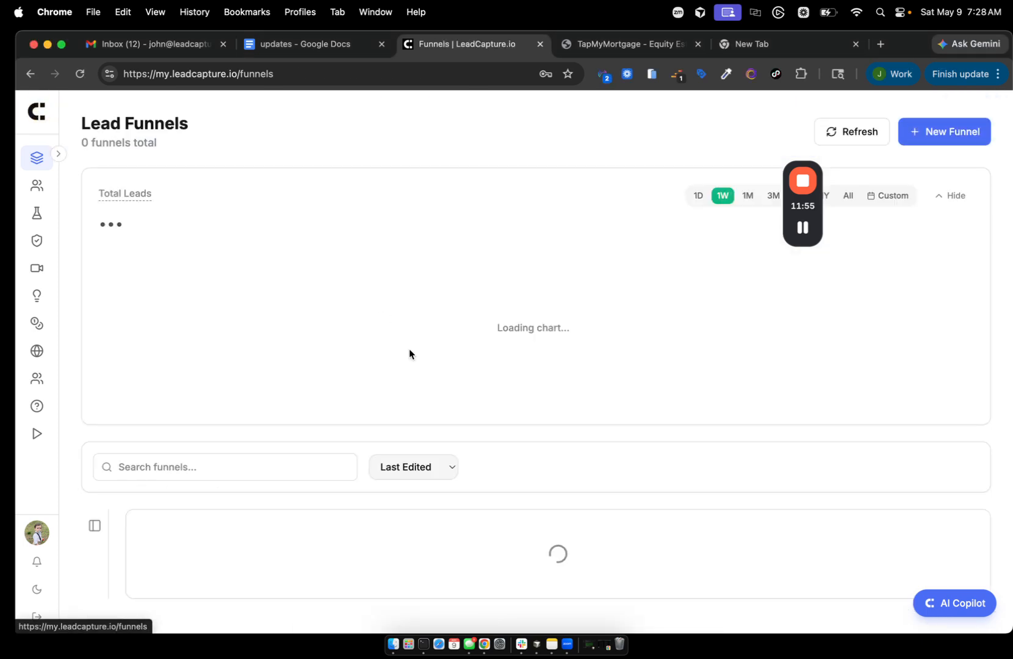
{"action": "mouse_move", "coordinate": [796, 237]}
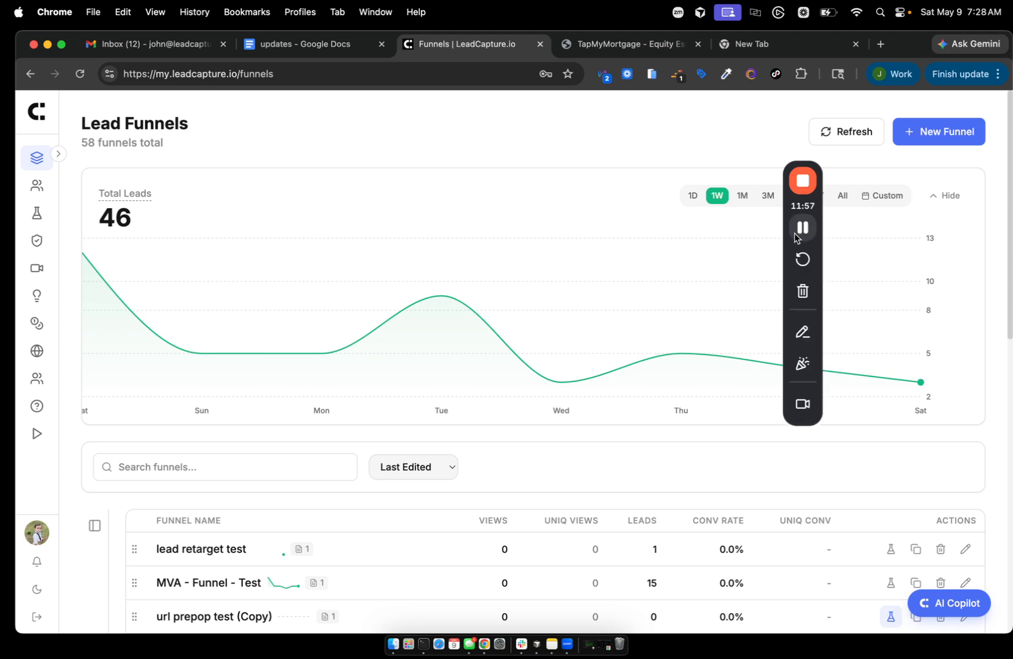
{"action": "left_click_drag", "start_coordinate": [796, 207], "coordinate": [915, 218]}
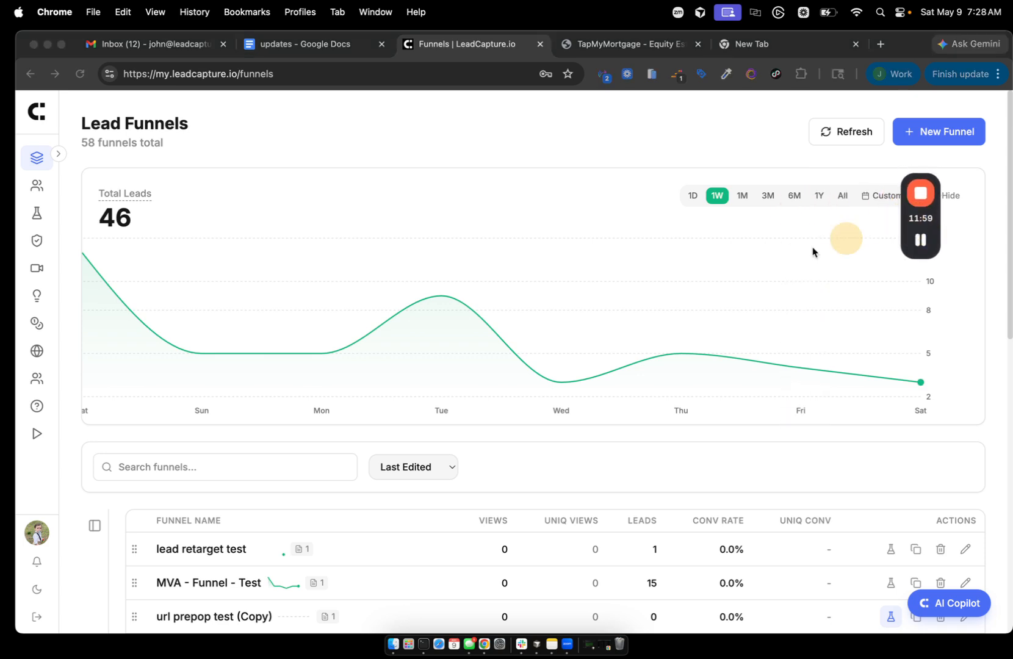
{"action": "scroll", "coordinate": [430, 405], "scroll_direction": "down", "scroll_amount": 1}
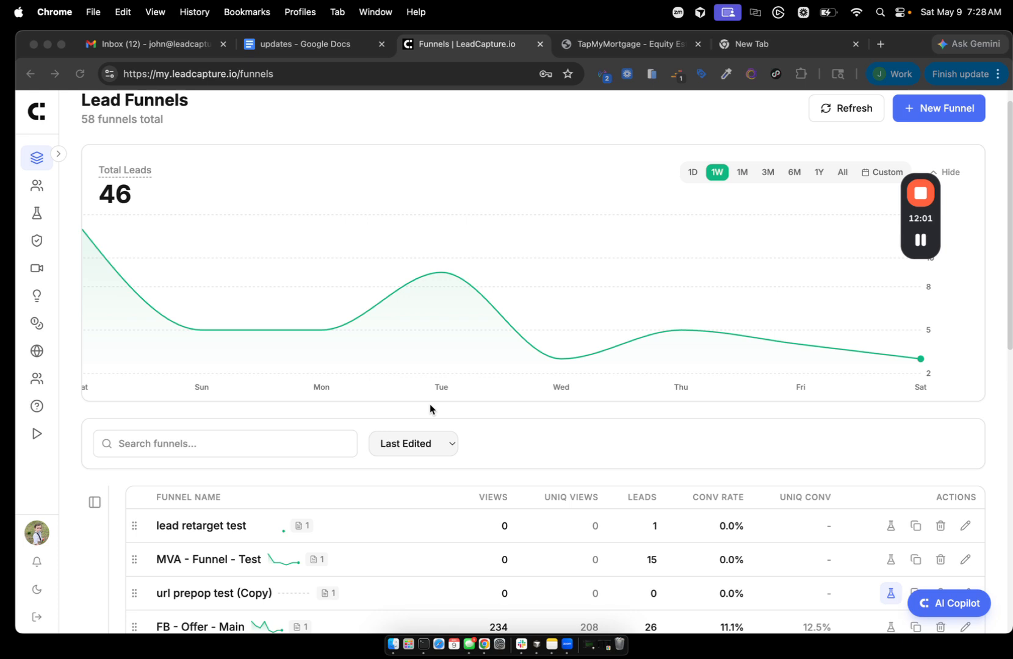
{"action": "left_click", "coordinate": [920, 239]}
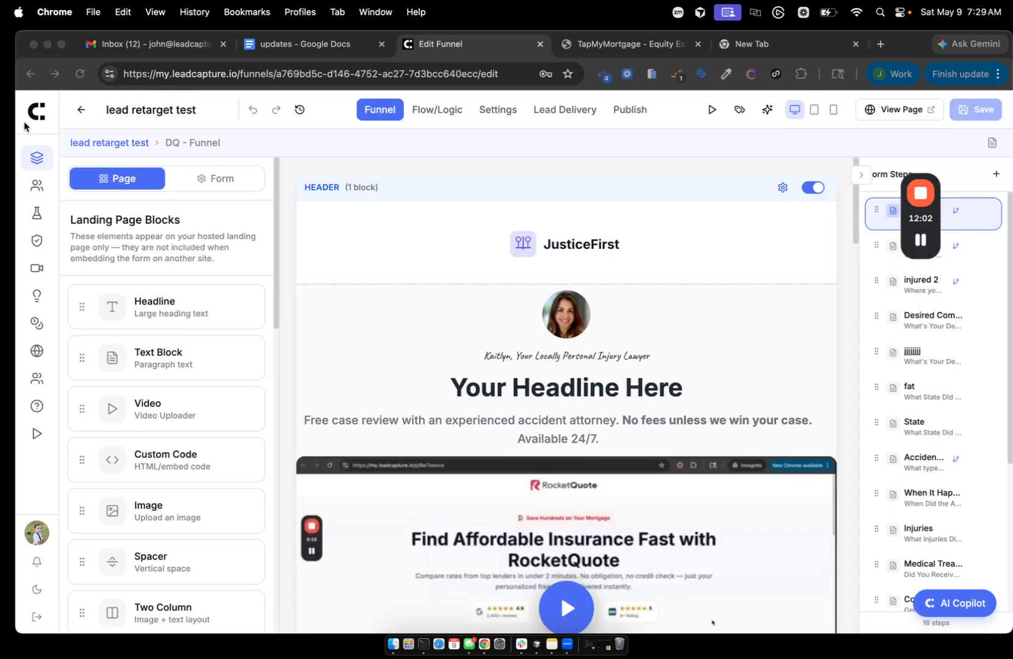
- Search the funnels for 'image' and open 'image test' in the page editor
{"action": "left_click", "coordinate": [34, 121]}
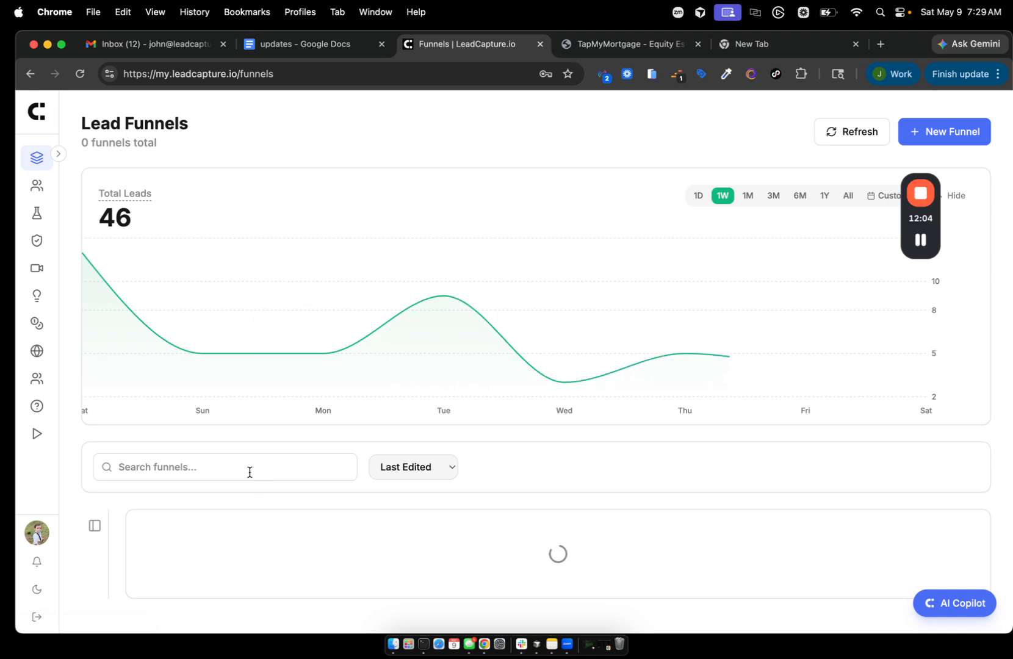
{"action": "left_click", "coordinate": [245, 468]}
{"action": "type", "text": "image"}
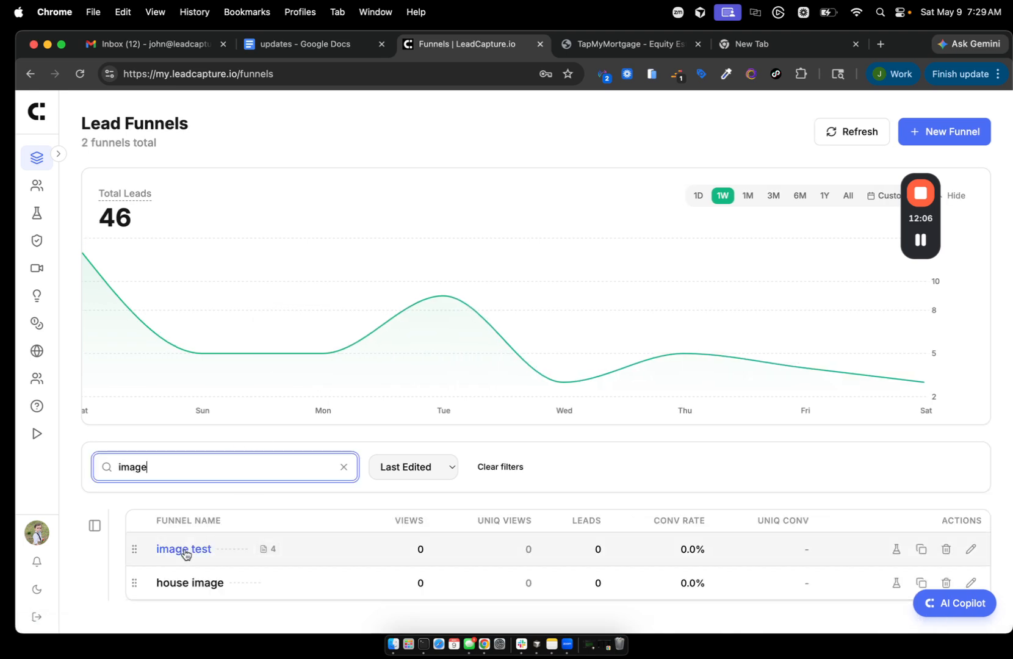
{"action": "left_click", "coordinate": [183, 551]}
{"action": "left_click", "coordinate": [902, 130]}
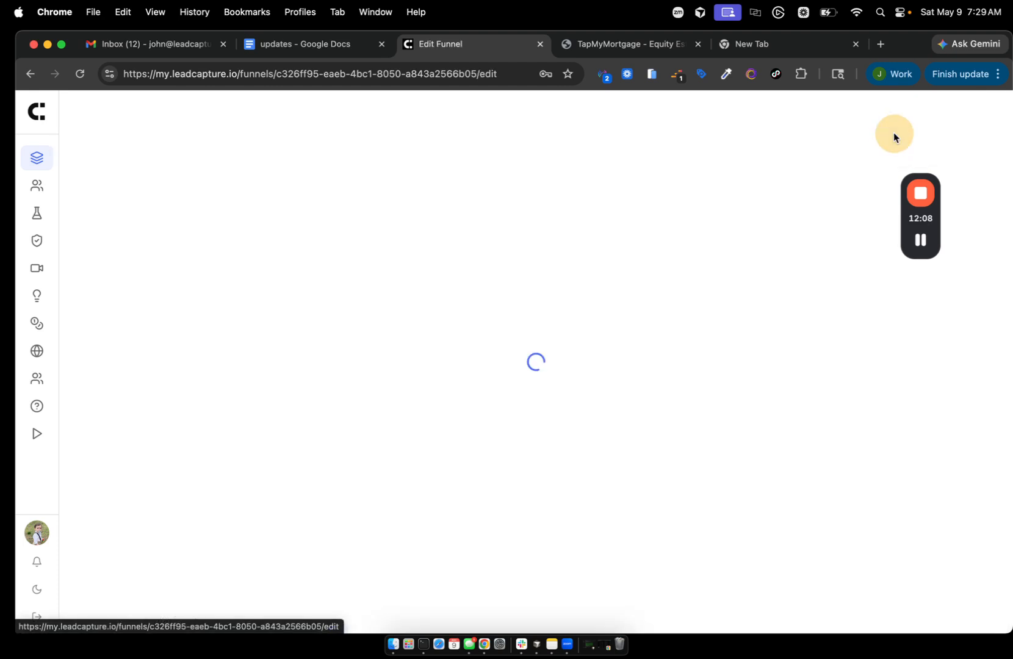
{"action": "scroll", "coordinate": [596, 517], "scroll_direction": "down", "scroll_amount": 5}
- Select the loan-type Form block and scroll through the Loan Type step's settings panel
{"action": "scroll", "coordinate": [596, 516], "scroll_direction": "up", "scroll_amount": 3}
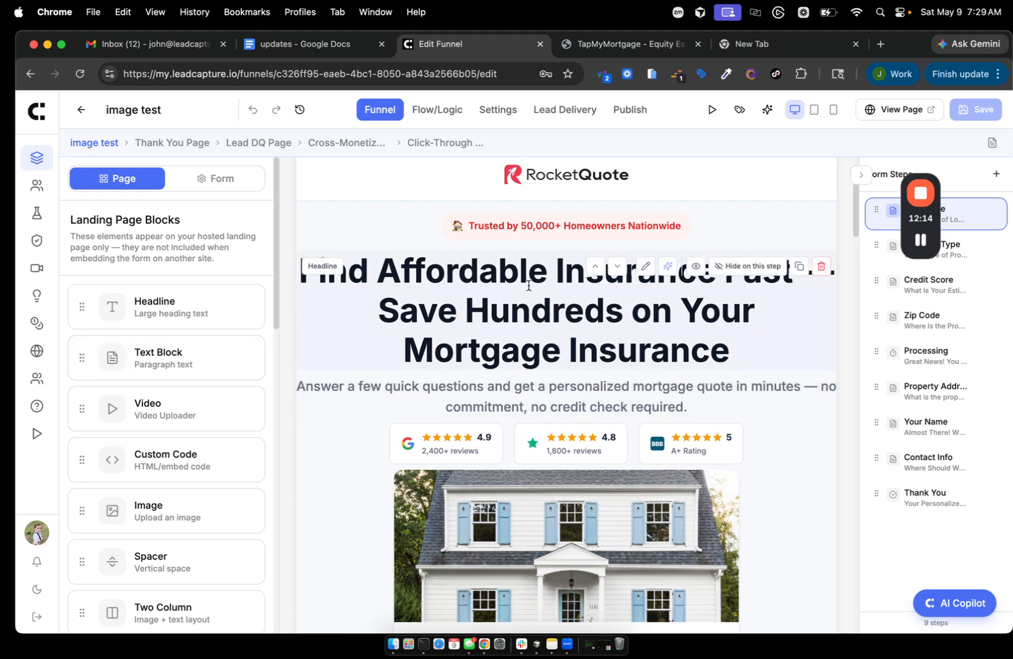
{"action": "scroll", "coordinate": [412, 343], "scroll_direction": "down", "scroll_amount": 5}
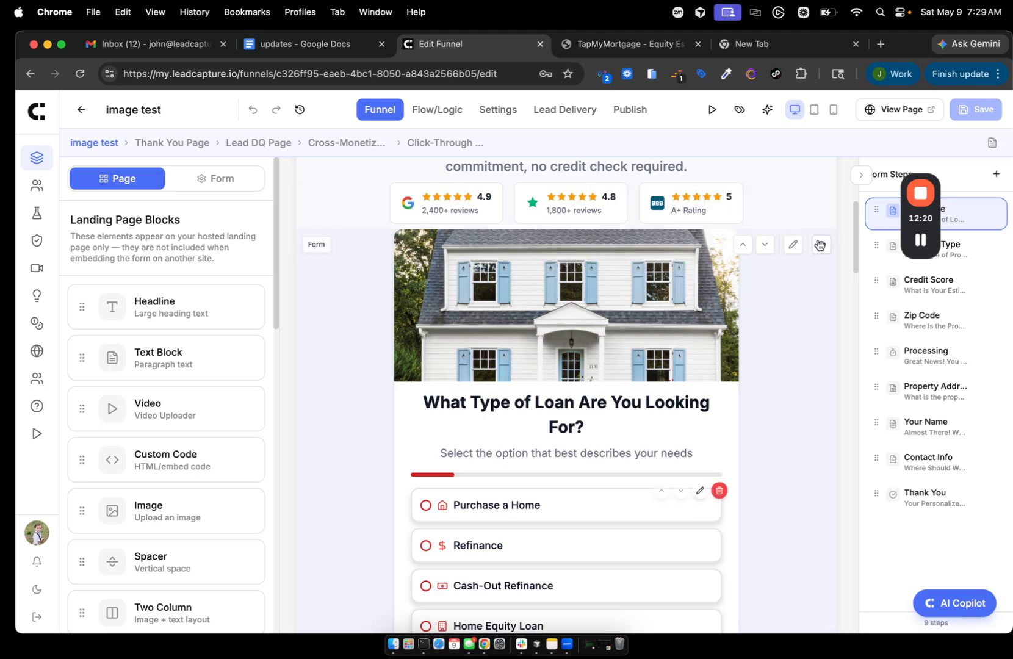
{"action": "left_click", "coordinate": [681, 307]}
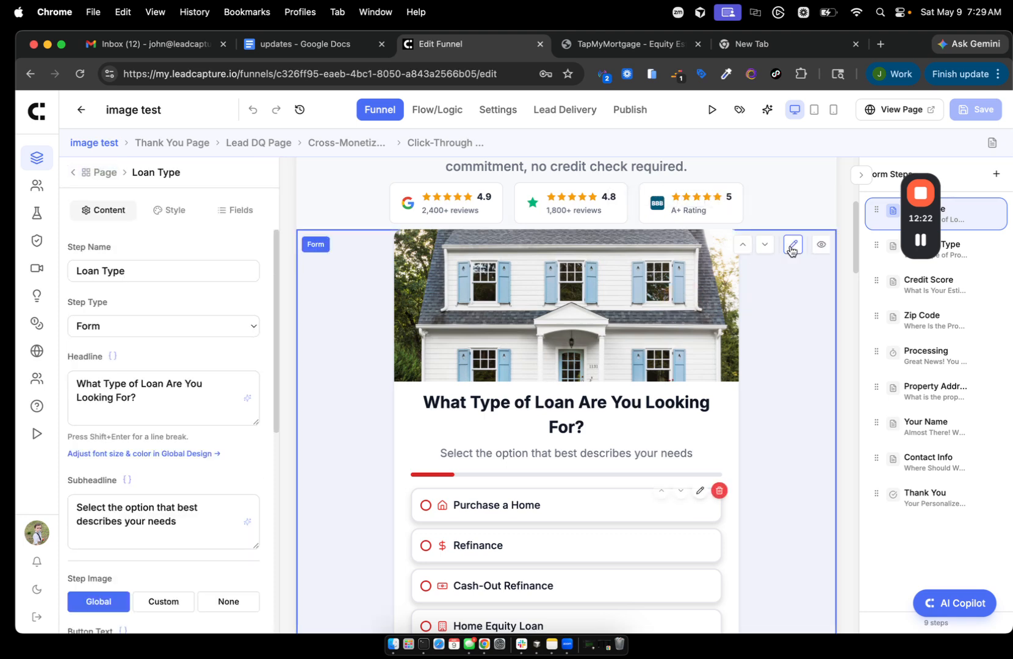
{"action": "scroll", "coordinate": [173, 309], "scroll_direction": "down", "scroll_amount": 7}
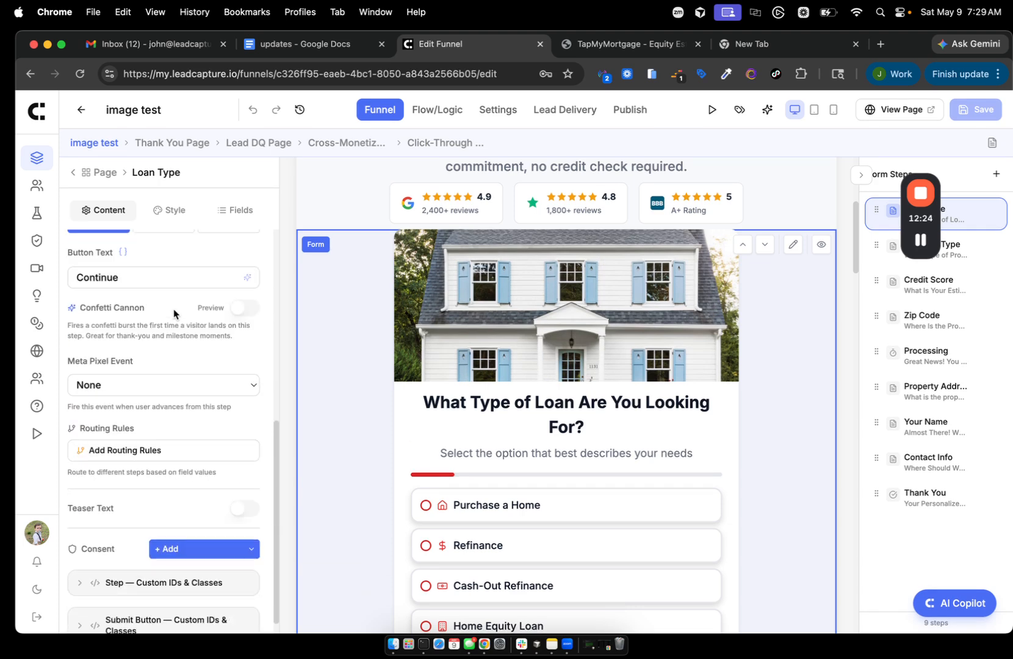
{"action": "scroll", "coordinate": [174, 309], "scroll_direction": "up", "scroll_amount": 3}
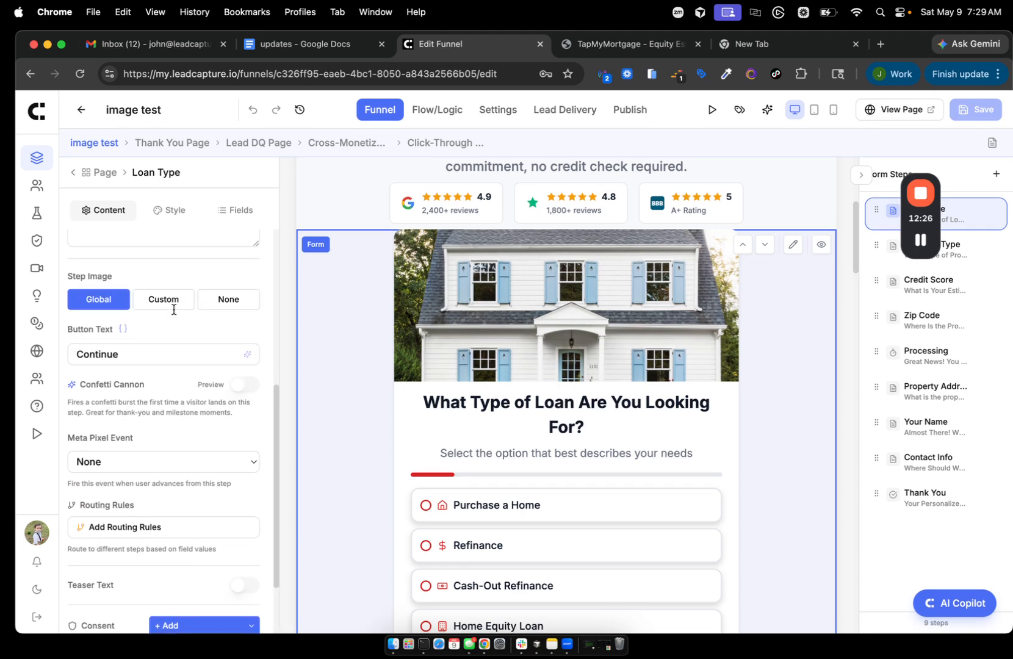
{"action": "scroll", "coordinate": [173, 308], "scroll_direction": "up", "scroll_amount": 4}
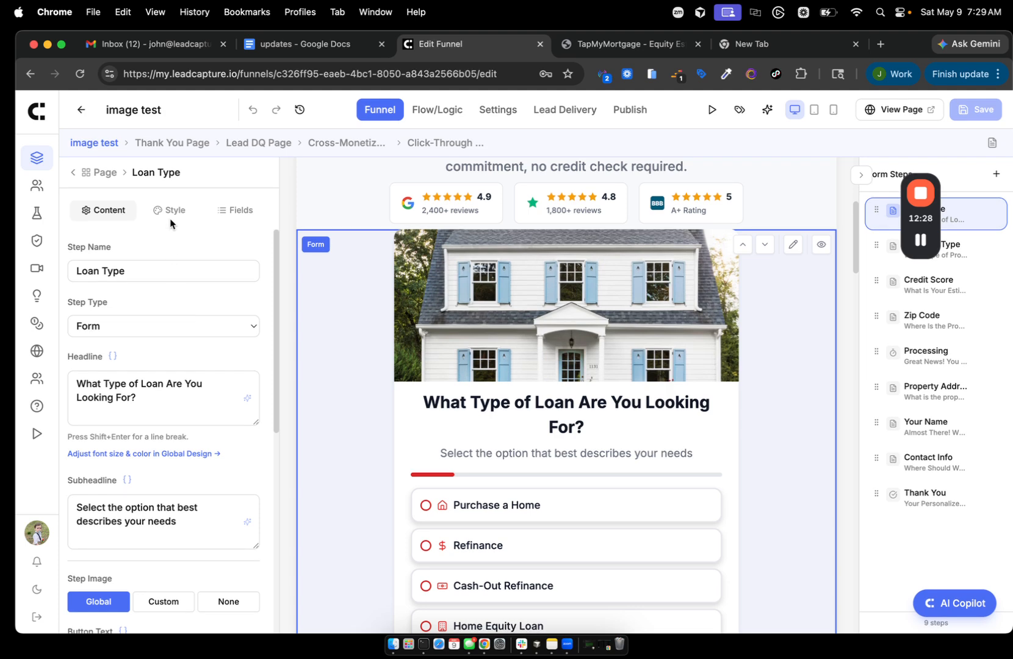
{"action": "left_click", "coordinate": [921, 239]}
{"action": "scroll", "coordinate": [122, 380], "scroll_direction": "down", "scroll_amount": 5}
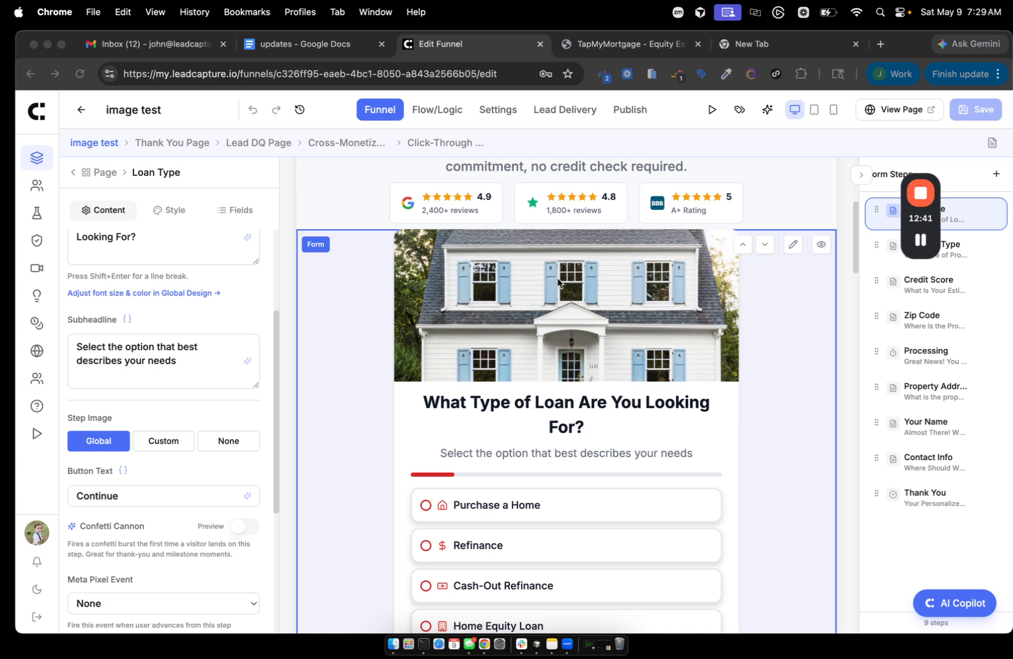
{"action": "mouse_move", "coordinate": [920, 238]}
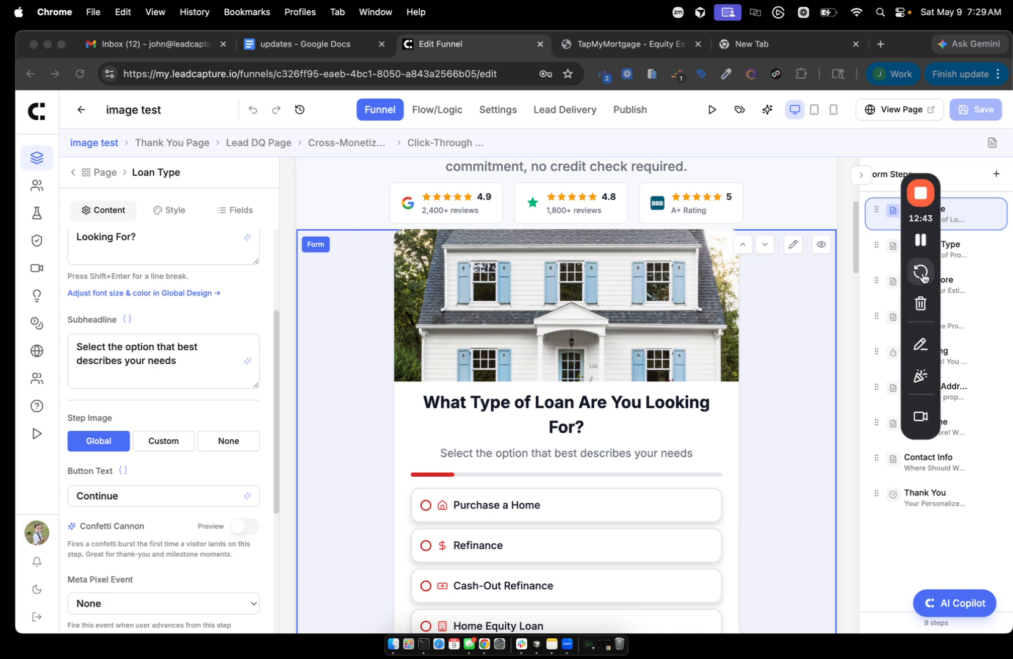
{"action": "left_click", "coordinate": [922, 340]}
{"action": "left_click_drag", "start_coordinate": [392, 240], "coordinate": [368, 341]}
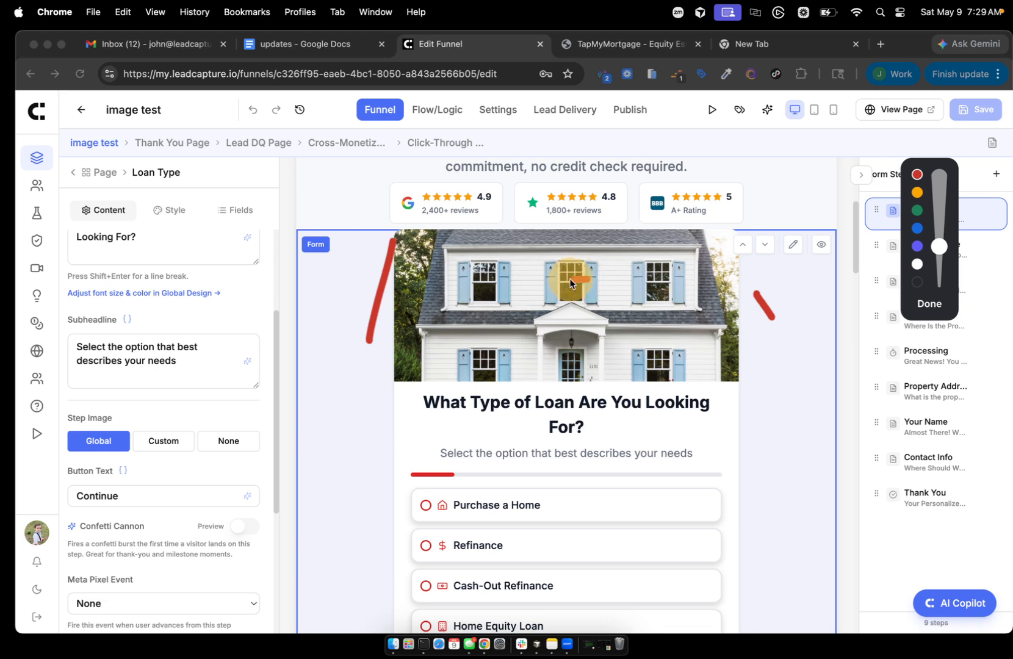
{"action": "left_click_drag", "start_coordinate": [529, 314], "coordinate": [561, 330]}
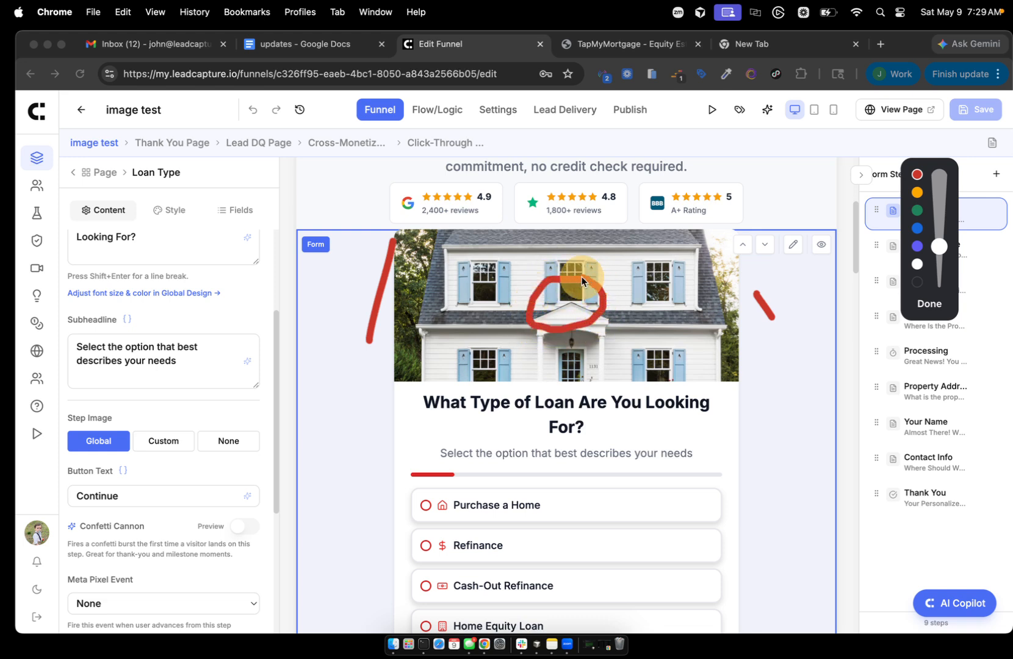
{"action": "mouse_move", "coordinate": [582, 276]}
{"action": "left_mouse_down"}
{"action": "mouse_move", "coordinate": [531, 305]}
{"action": "mouse_move", "coordinate": [571, 324]}
{"action": "mouse_move", "coordinate": [539, 280]}
{"action": "left_mouse_up"}
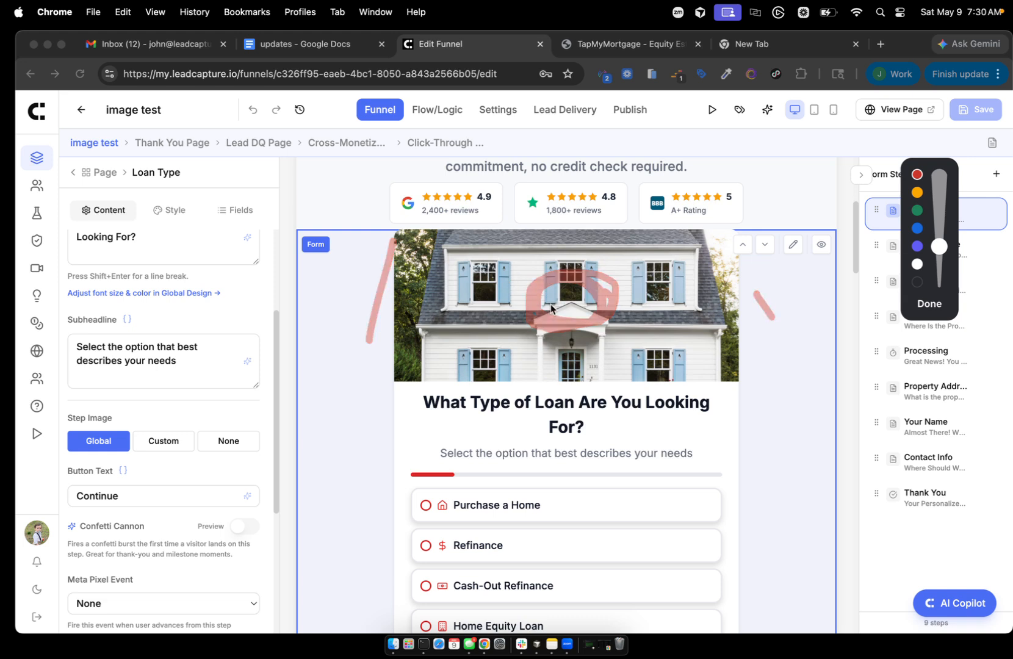
{"action": "left_click", "coordinate": [929, 303]}
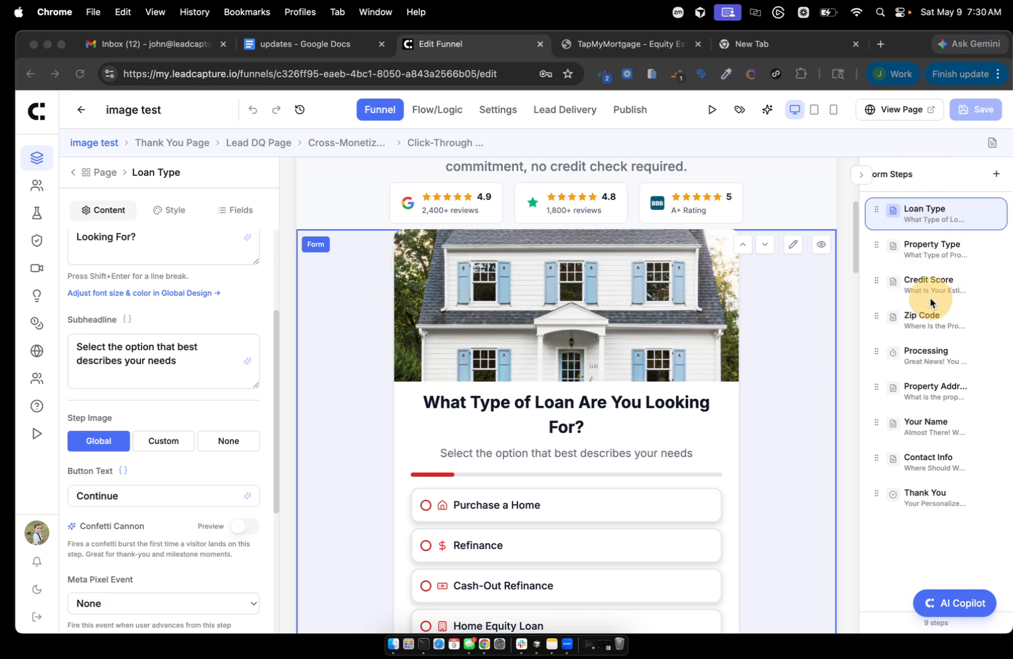
{"action": "left_click", "coordinate": [286, 48]}
{"action": "scroll", "coordinate": [366, 323], "scroll_direction": "down", "scroll_amount": 2}
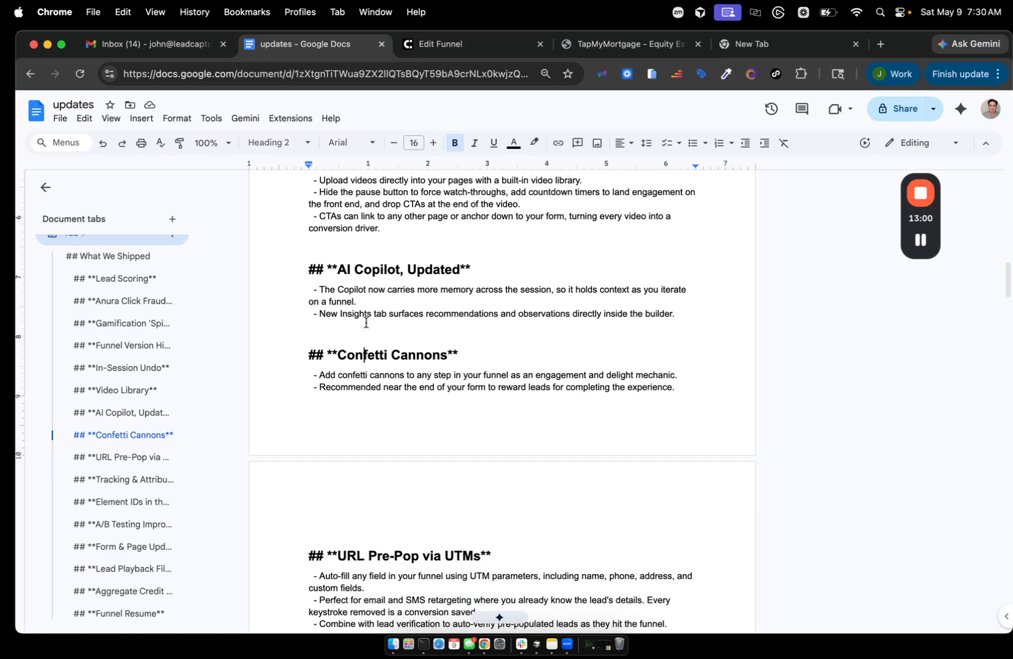
{"action": "left_click", "coordinate": [621, 47]}
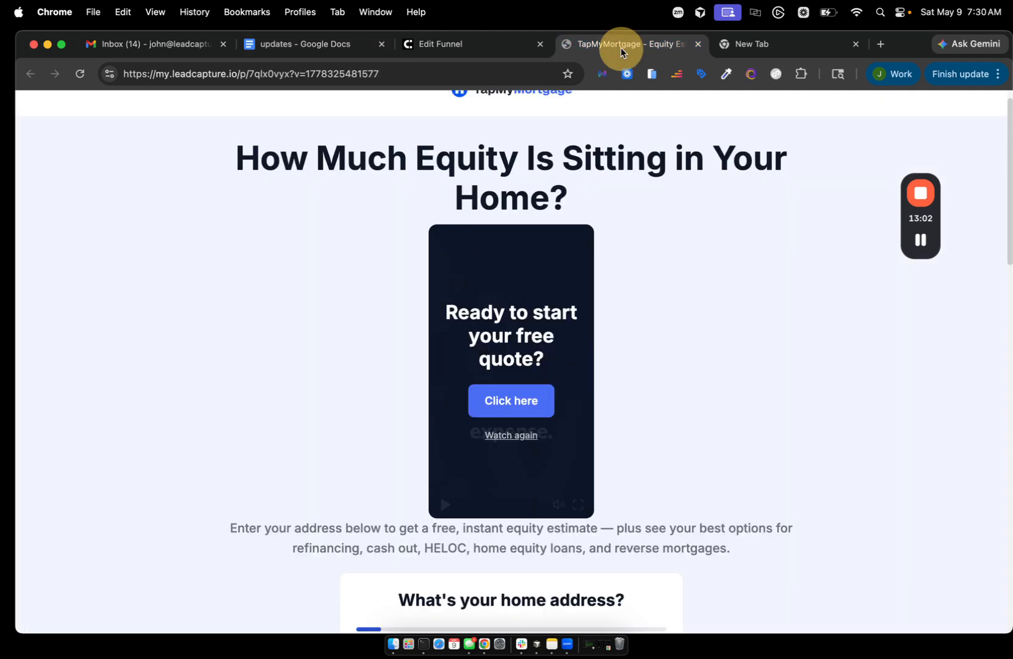
{"action": "left_click", "coordinate": [479, 45]}
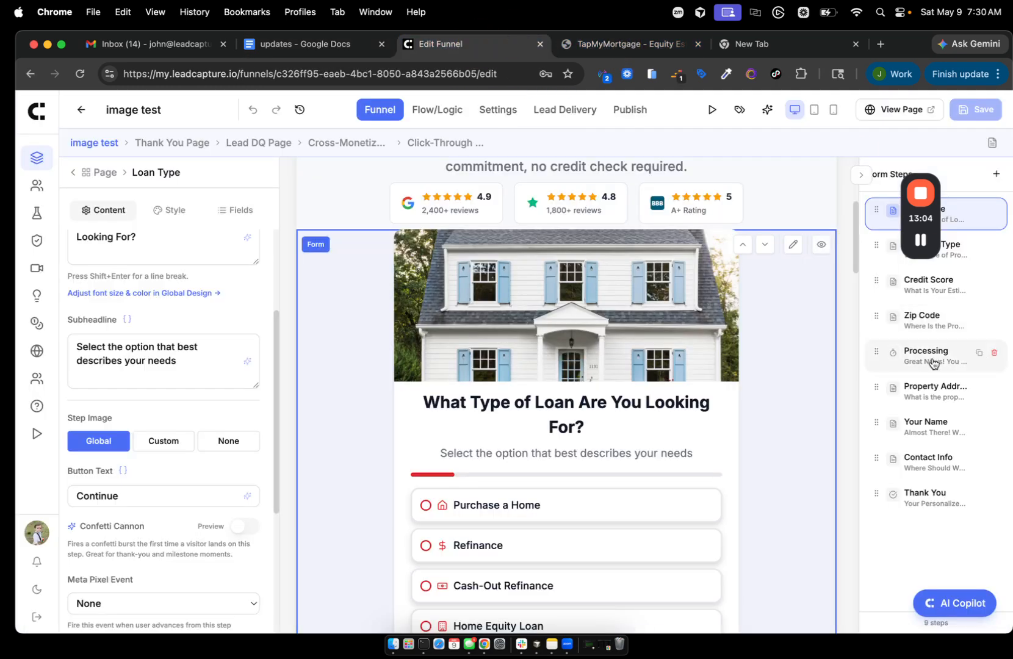
{"action": "left_click", "coordinate": [927, 391]}
- Drag the Property Address row above Processing in the Form Steps list
{"action": "scroll", "coordinate": [670, 420], "scroll_direction": "down", "scroll_amount": 1}
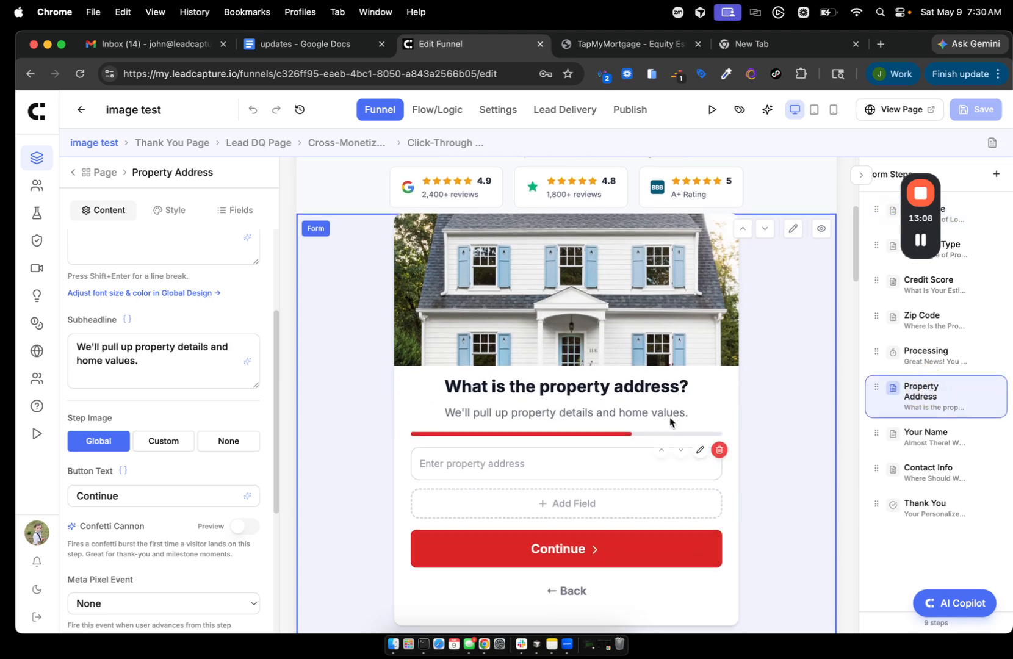
{"action": "left_click", "coordinate": [928, 357]}
{"action": "left_click", "coordinate": [930, 386]}
{"action": "left_click_drag", "start_coordinate": [877, 386], "coordinate": [886, 349]}
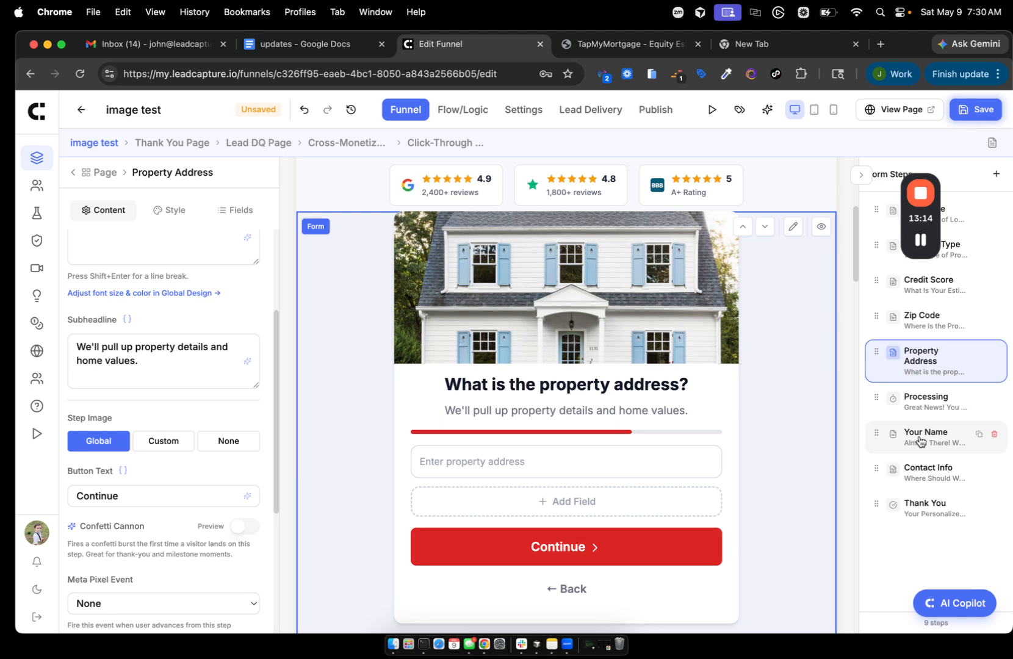
{"action": "left_click", "coordinate": [909, 398]}
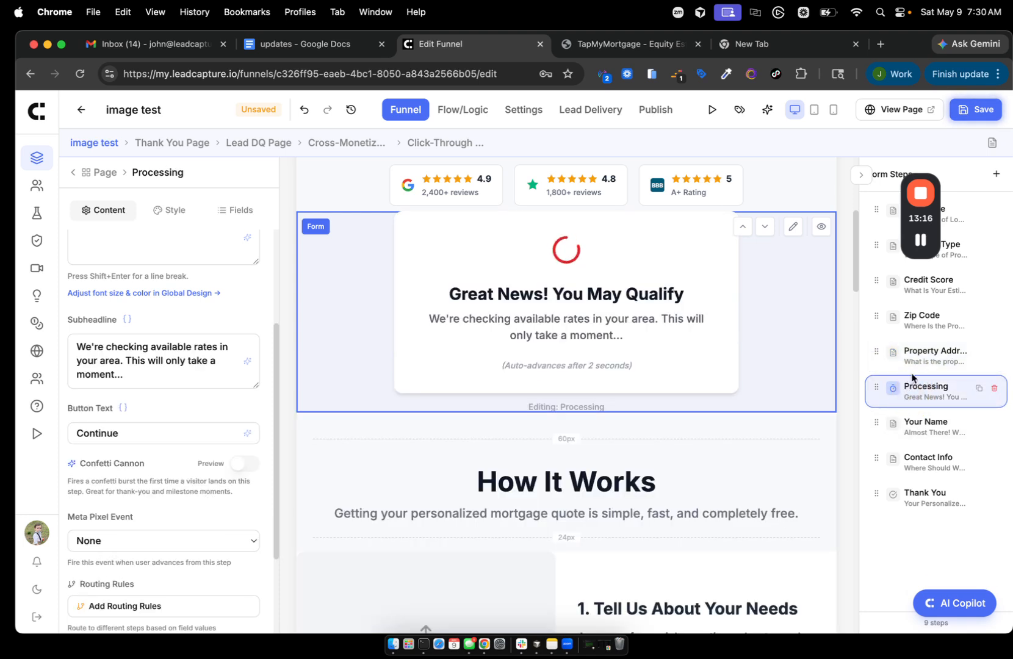
- Open the Your Name step and turn on its confetti burst
{"action": "left_click", "coordinate": [928, 220]}
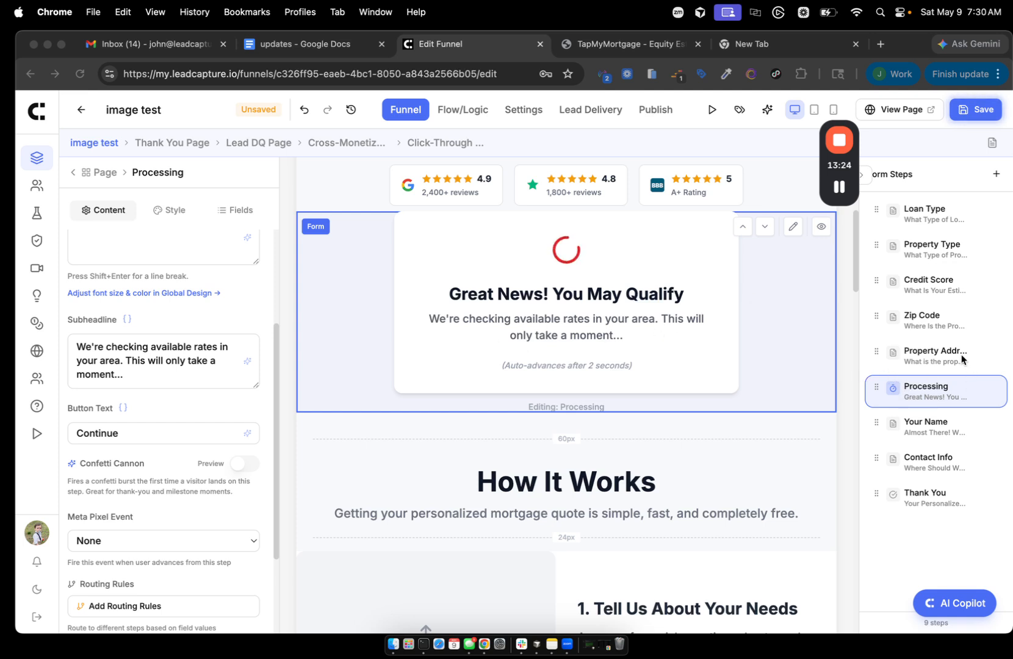
{"action": "left_click", "coordinate": [927, 422]}
{"action": "left_click", "coordinate": [927, 422]}
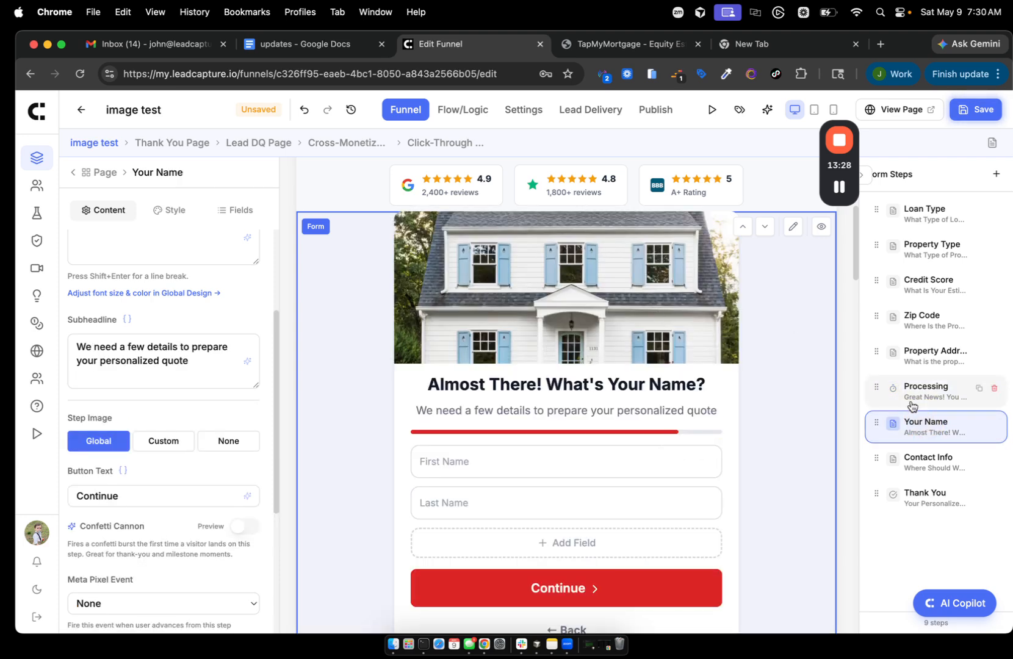
{"action": "scroll", "coordinate": [201, 397], "scroll_direction": "down", "scroll_amount": 3}
{"action": "left_click", "coordinate": [243, 448]}
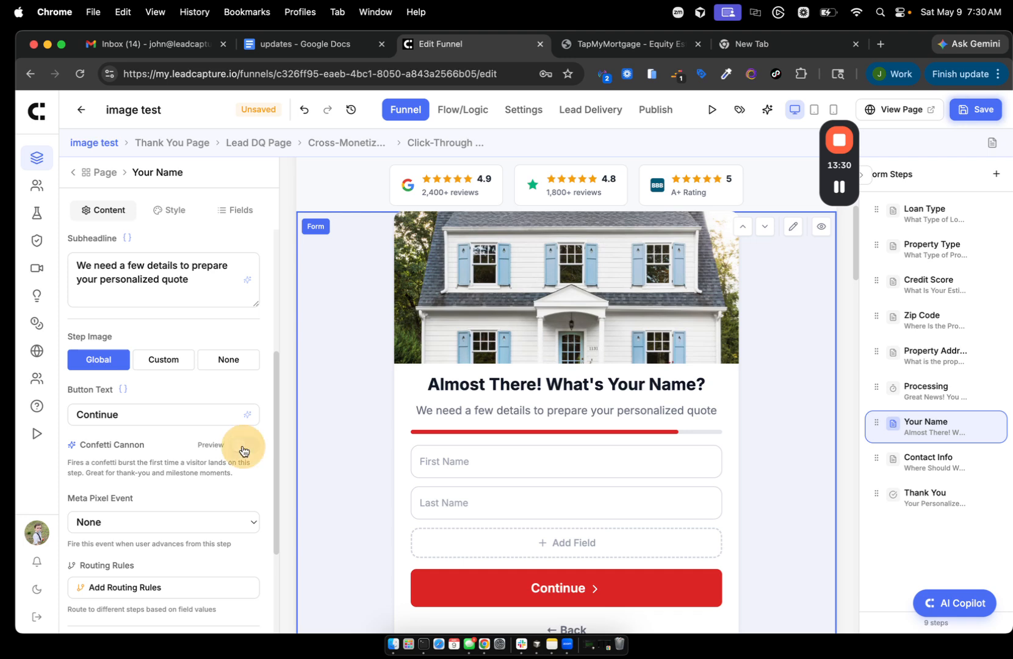
- Preview the Confetti Cannon burst on the Your Name step
{"action": "left_click", "coordinate": [213, 448]}
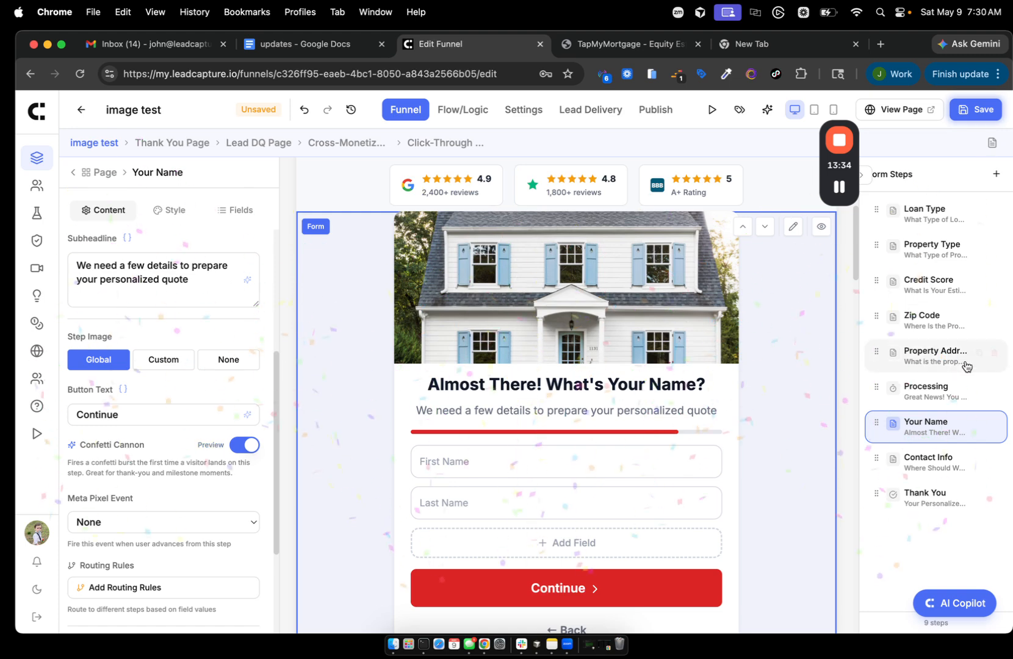
{"action": "left_click", "coordinate": [935, 395]}
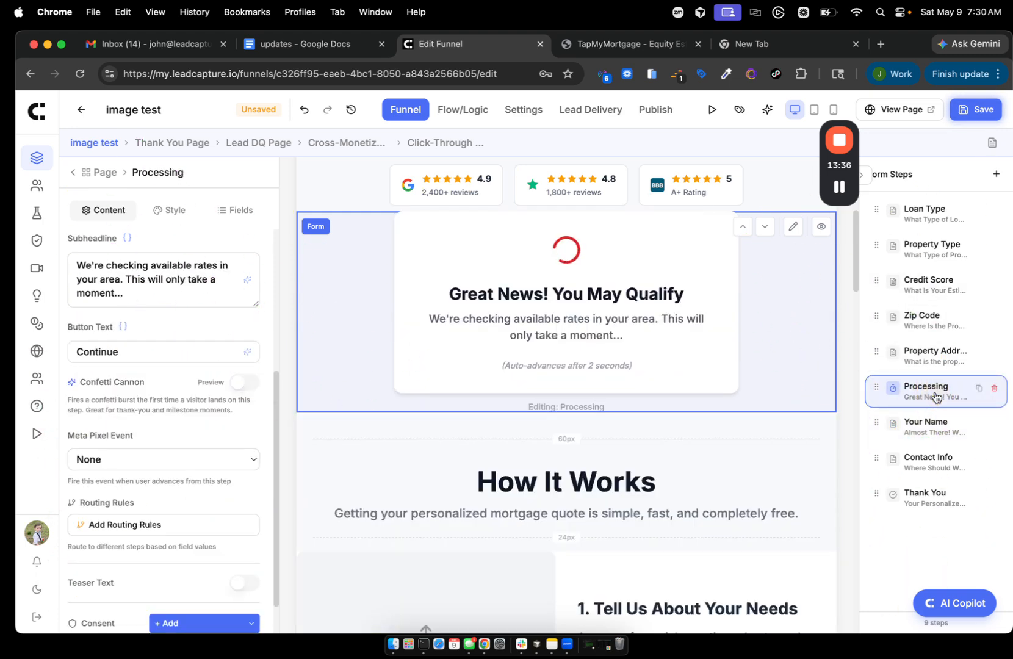
{"action": "left_click", "coordinate": [932, 415]}
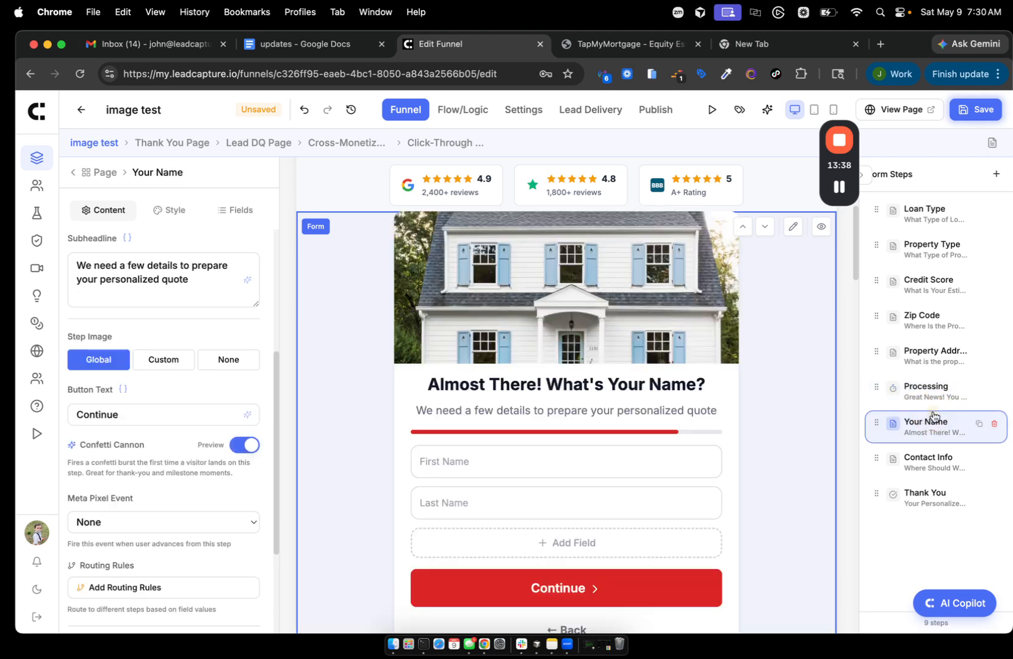
{"action": "left_click", "coordinate": [210, 445]}
- Check the Contact Info and Thank You steps, then return to Your Name
{"action": "left_click", "coordinate": [919, 459]}
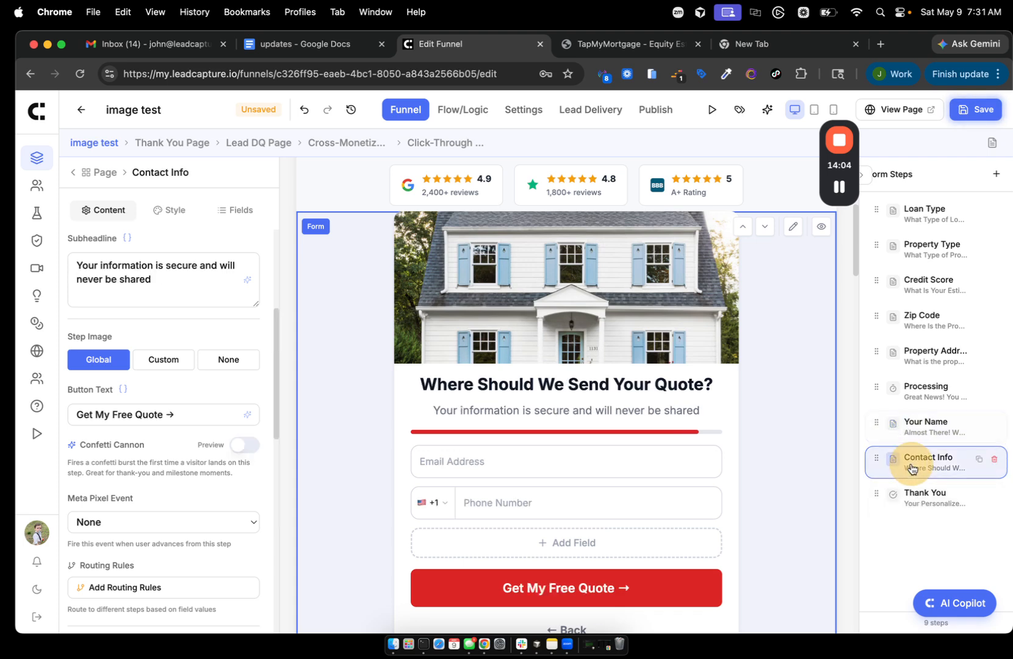
{"action": "left_click", "coordinate": [926, 507]}
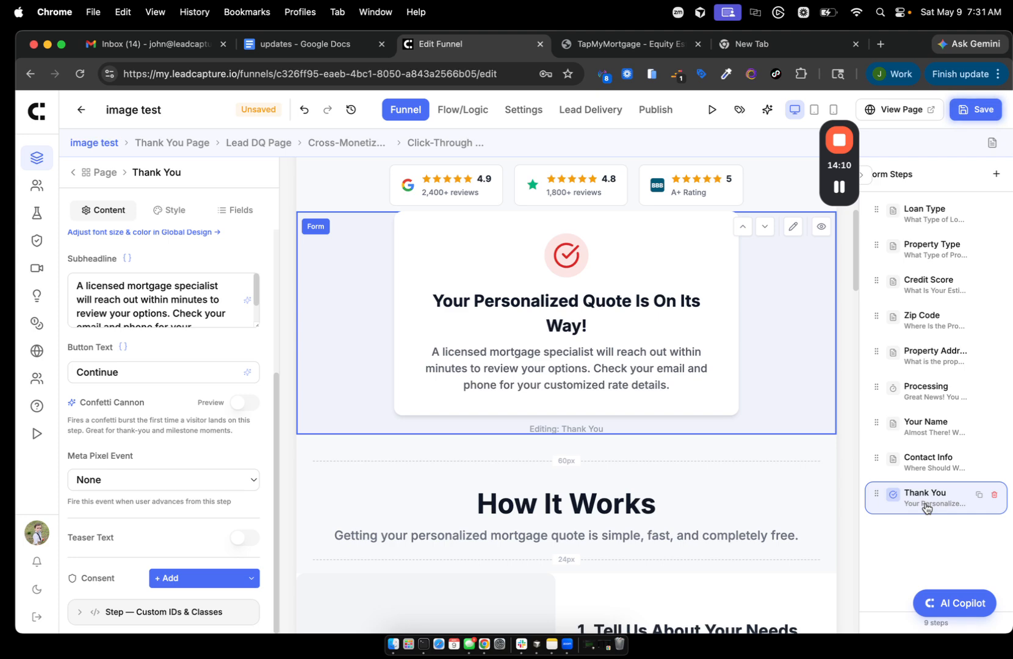
{"action": "left_click", "coordinate": [925, 430]}
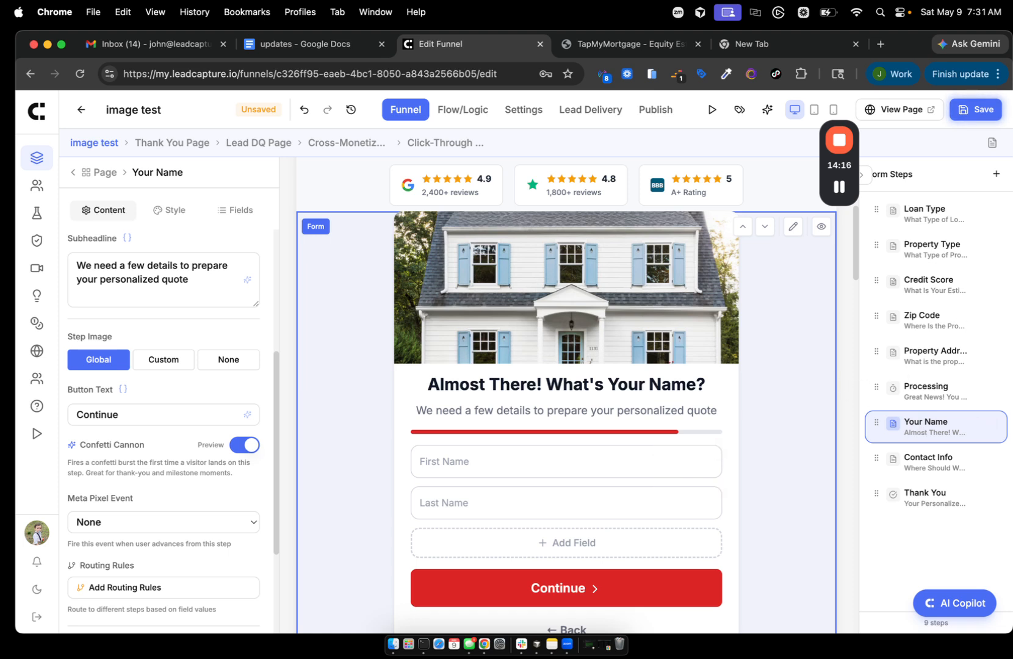
{"action": "left_click", "coordinate": [303, 51]}
{"action": "scroll", "coordinate": [332, 402], "scroll_direction": "down", "scroll_amount": 3}
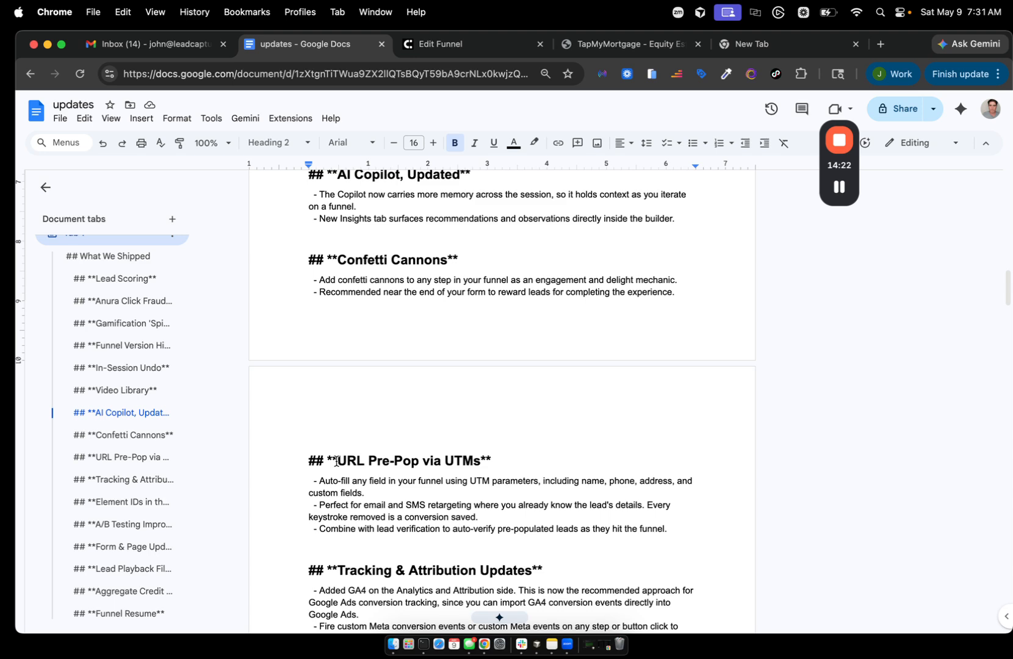
{"action": "left_click", "coordinate": [385, 492]}
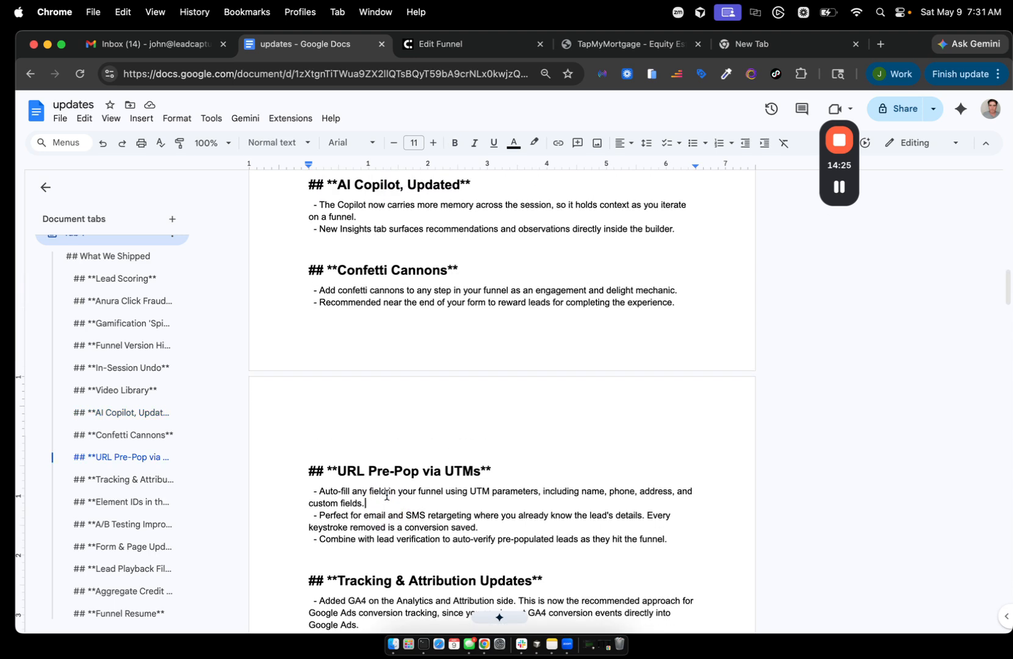
{"action": "left_click", "coordinate": [435, 49]}
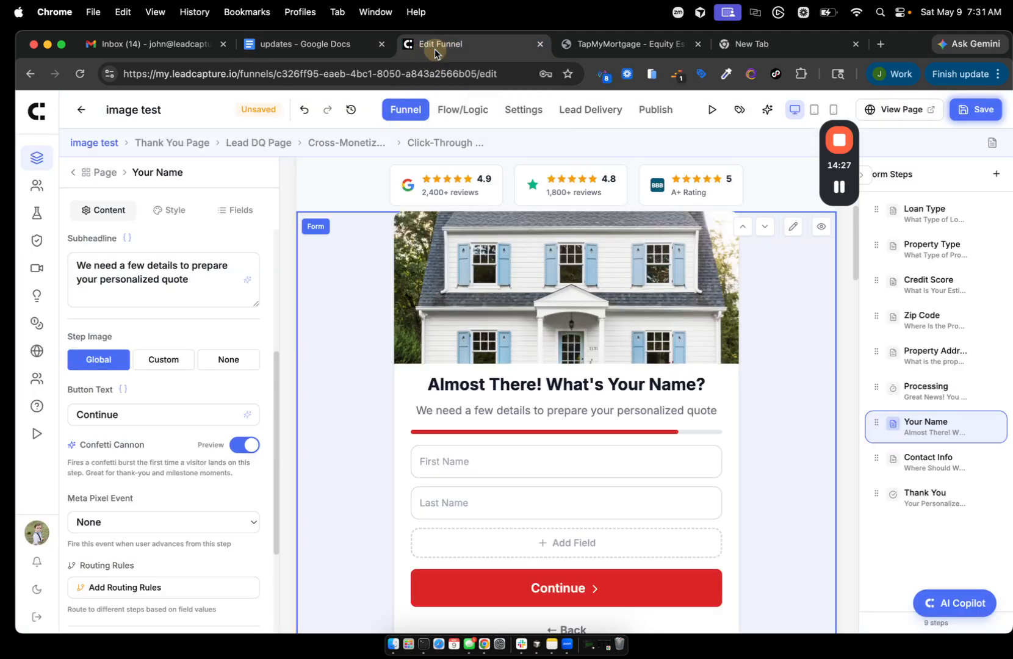
- In the funnel's Settings, find URL Pre-Population and switch on Enable Pre-Population
{"action": "left_click", "coordinate": [525, 110]}
{"action": "scroll", "coordinate": [514, 410], "scroll_direction": "down", "scroll_amount": 2}
{"action": "scroll", "coordinate": [514, 407], "scroll_direction": "down", "scroll_amount": 15}
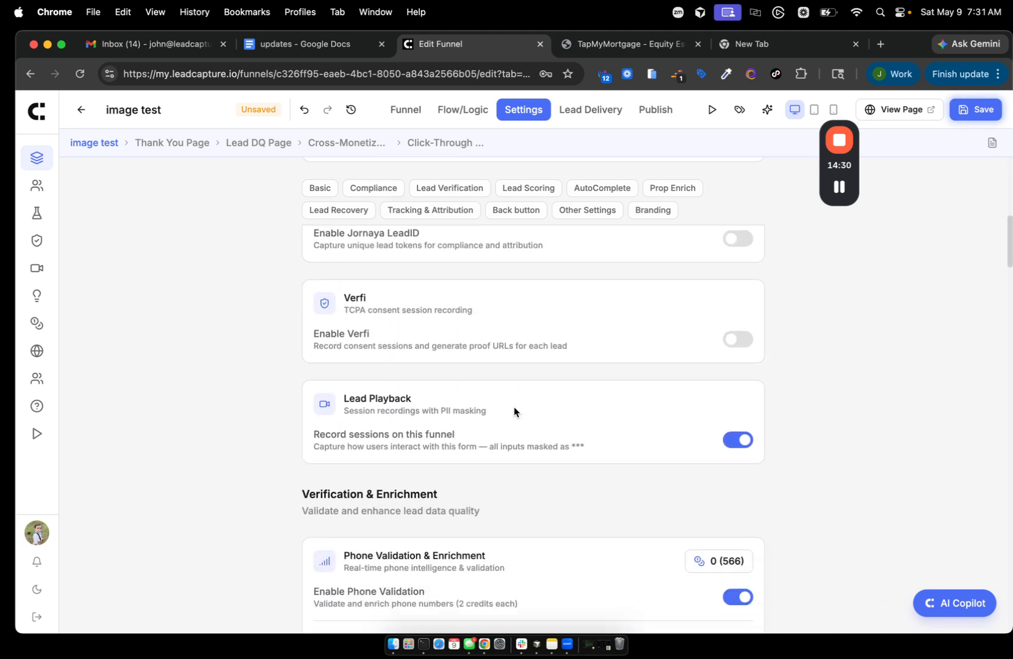
{"action": "scroll", "coordinate": [514, 410], "scroll_direction": "up", "scroll_amount": 1}
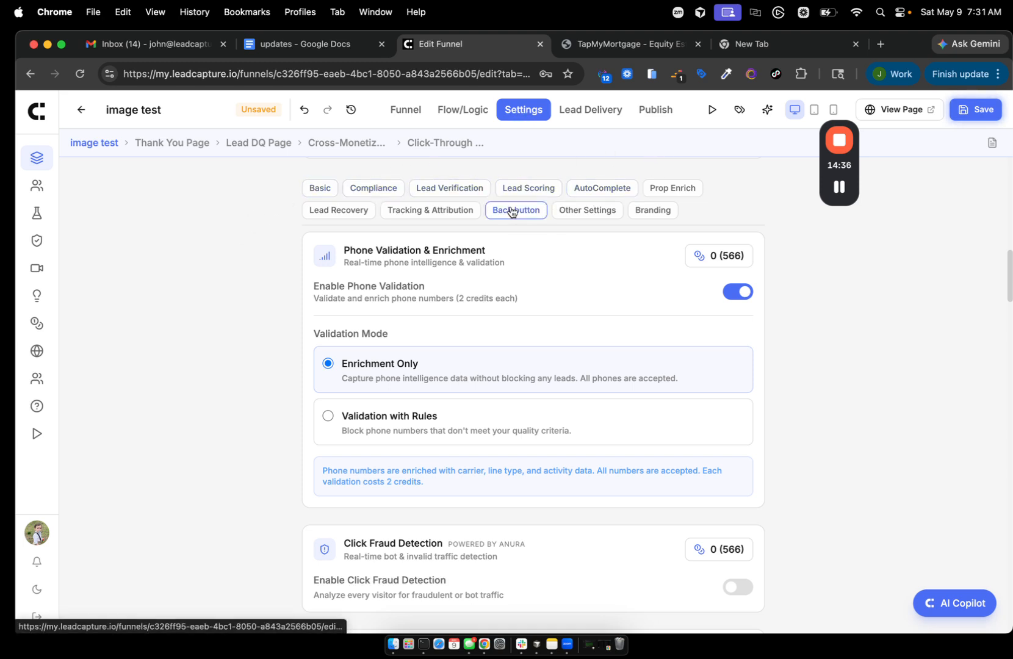
{"action": "left_click", "coordinate": [408, 210]}
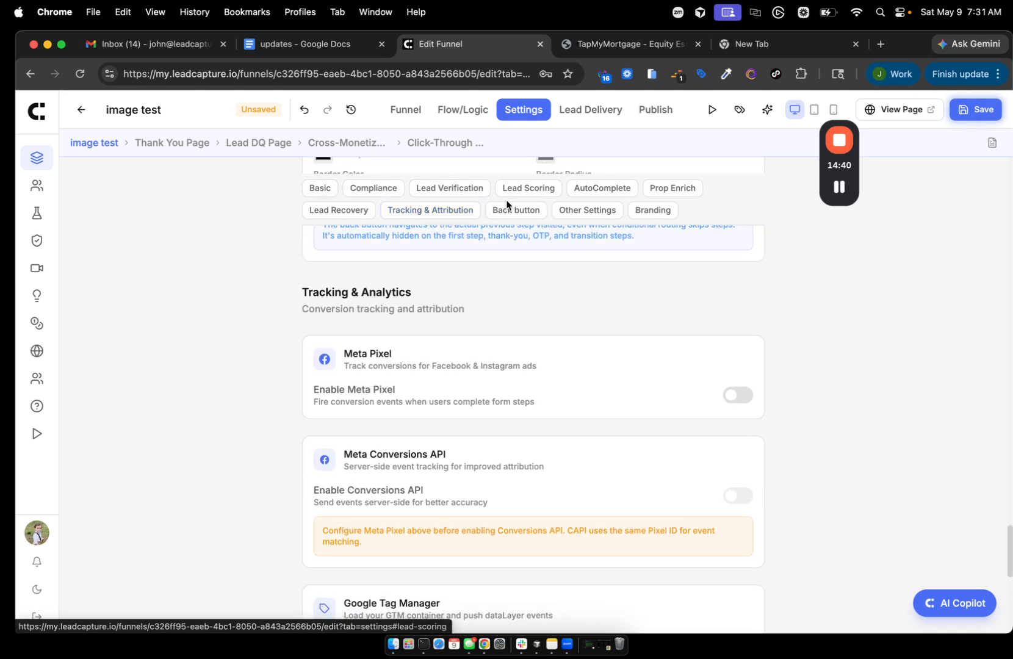
{"action": "left_click", "coordinate": [580, 214]}
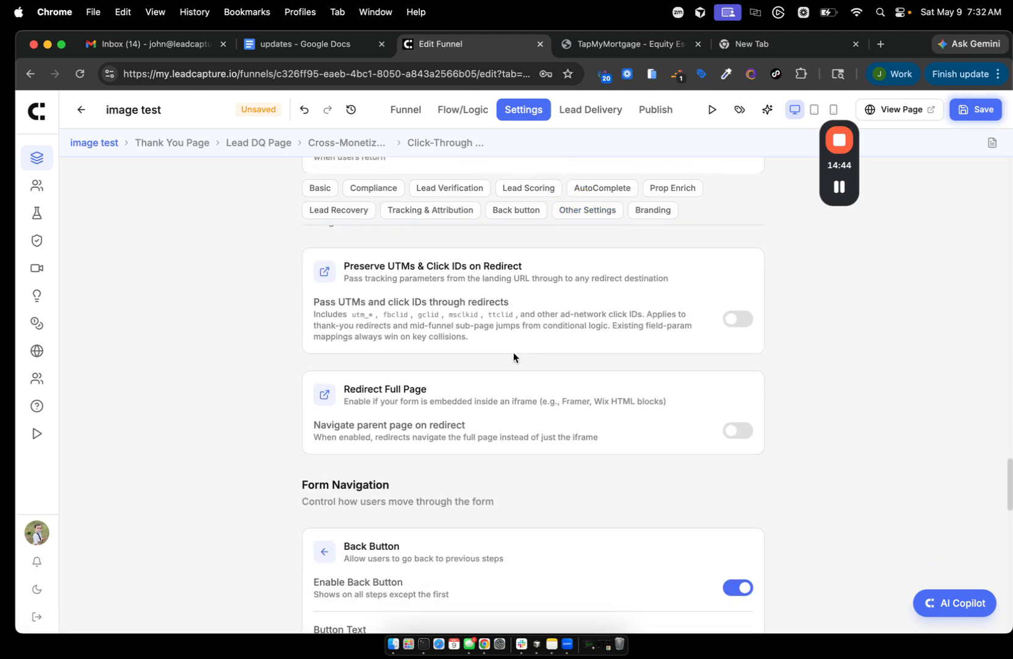
{"action": "scroll", "coordinate": [513, 354], "scroll_direction": "down", "scroll_amount": 1}
{"action": "scroll", "coordinate": [513, 355], "scroll_direction": "up", "scroll_amount": 4}
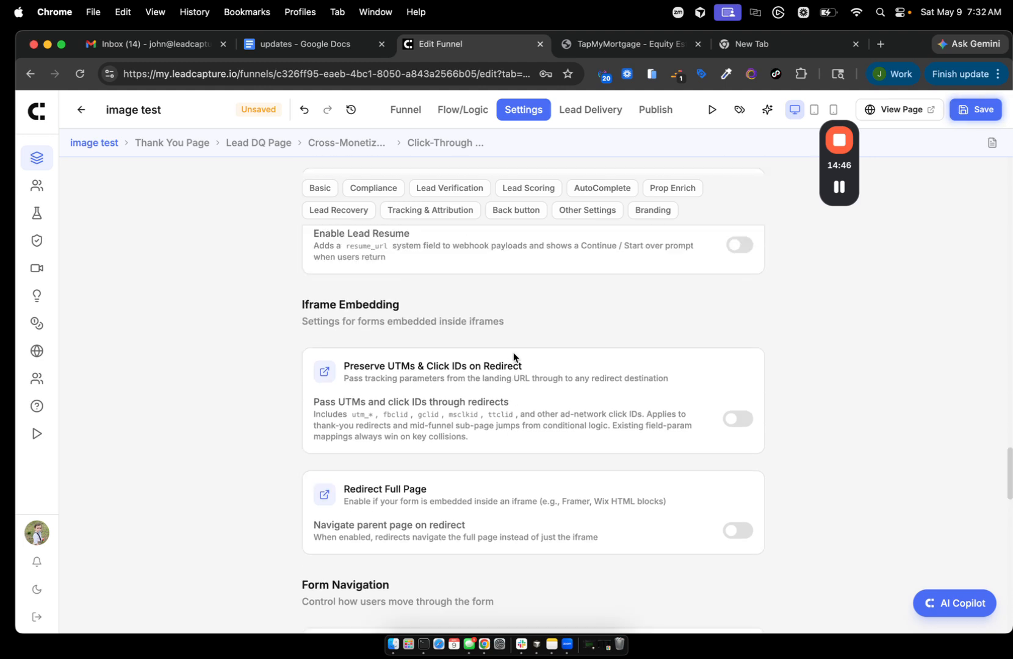
{"action": "scroll", "coordinate": [702, 340], "scroll_direction": "up", "scroll_amount": 9}
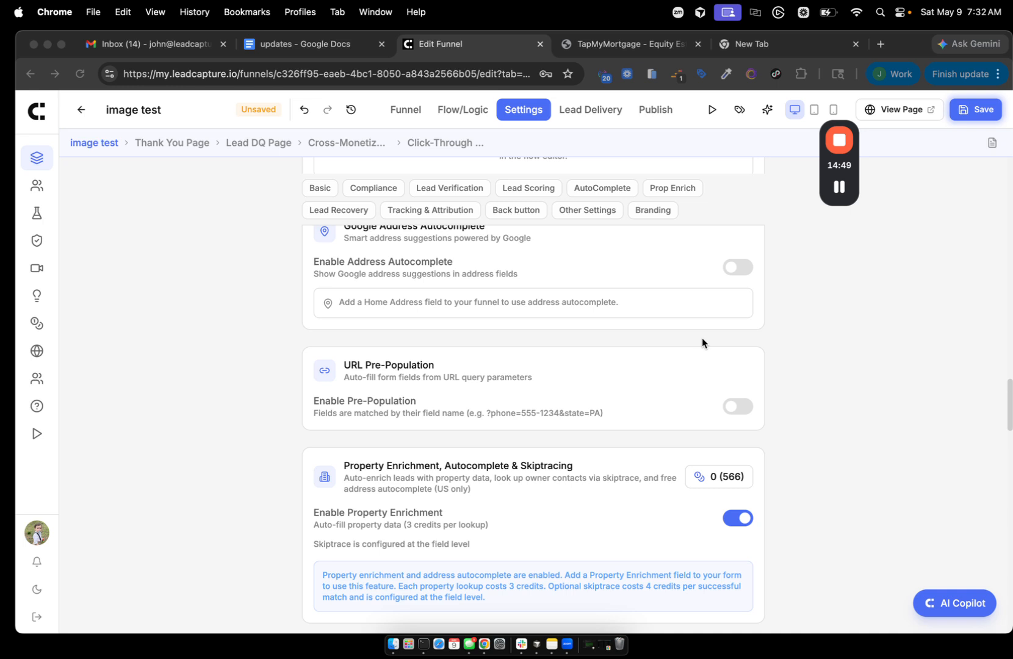
{"action": "left_click", "coordinate": [364, 364]}
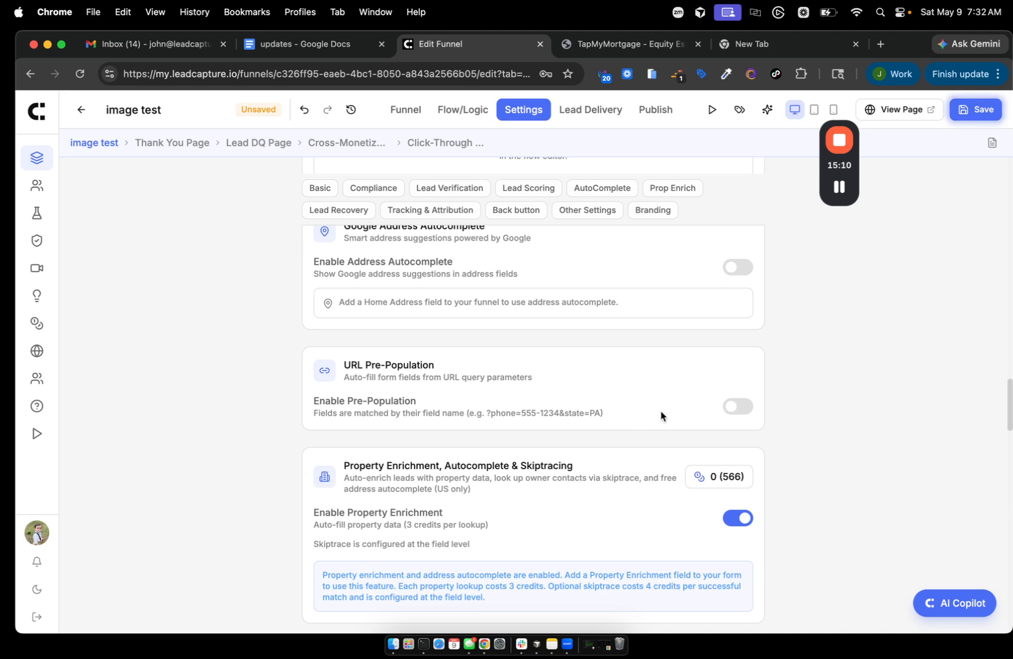
{"action": "left_click", "coordinate": [740, 405]}
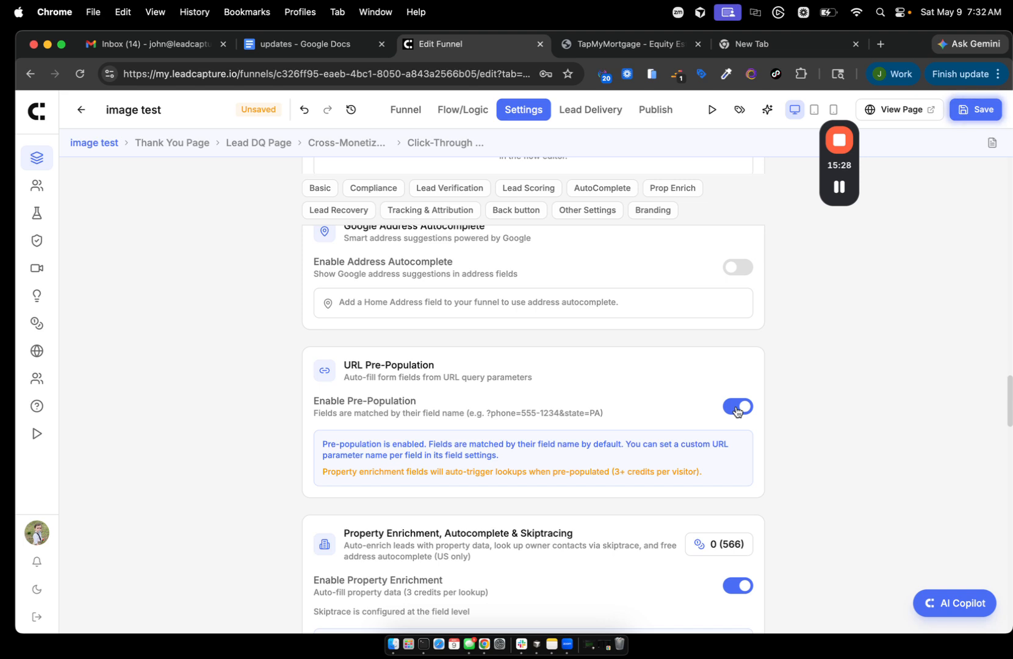
- Turn Enable Pre-Population off and scroll through the Lead Recovery options
{"action": "left_click", "coordinate": [736, 407]}
{"action": "scroll", "coordinate": [735, 410], "scroll_direction": "down", "scroll_amount": 5}
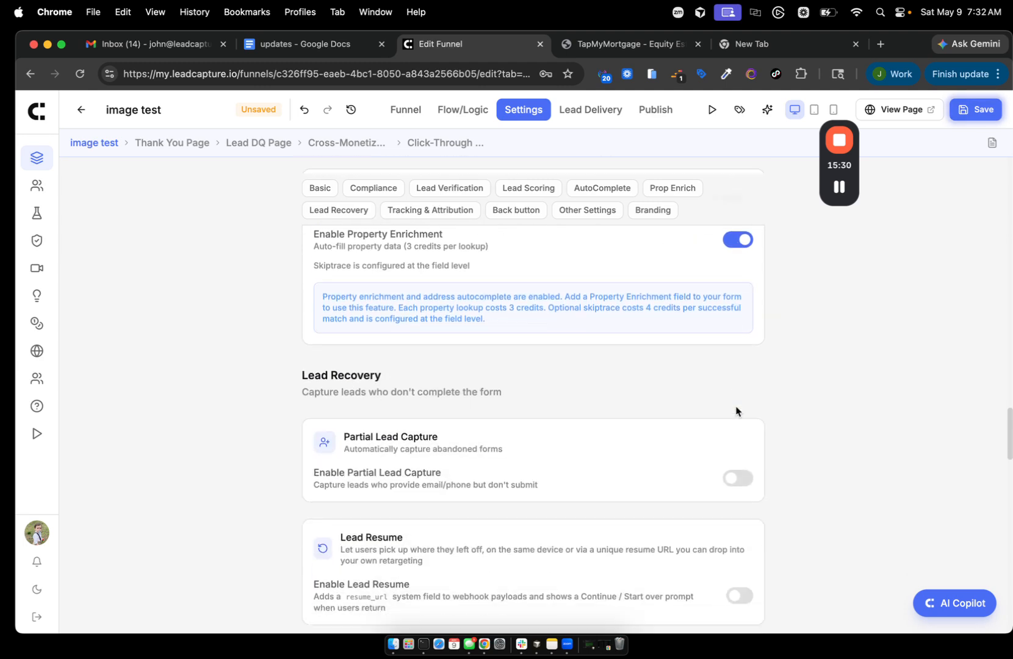
{"action": "scroll", "coordinate": [736, 410], "scroll_direction": "down", "scroll_amount": 3}
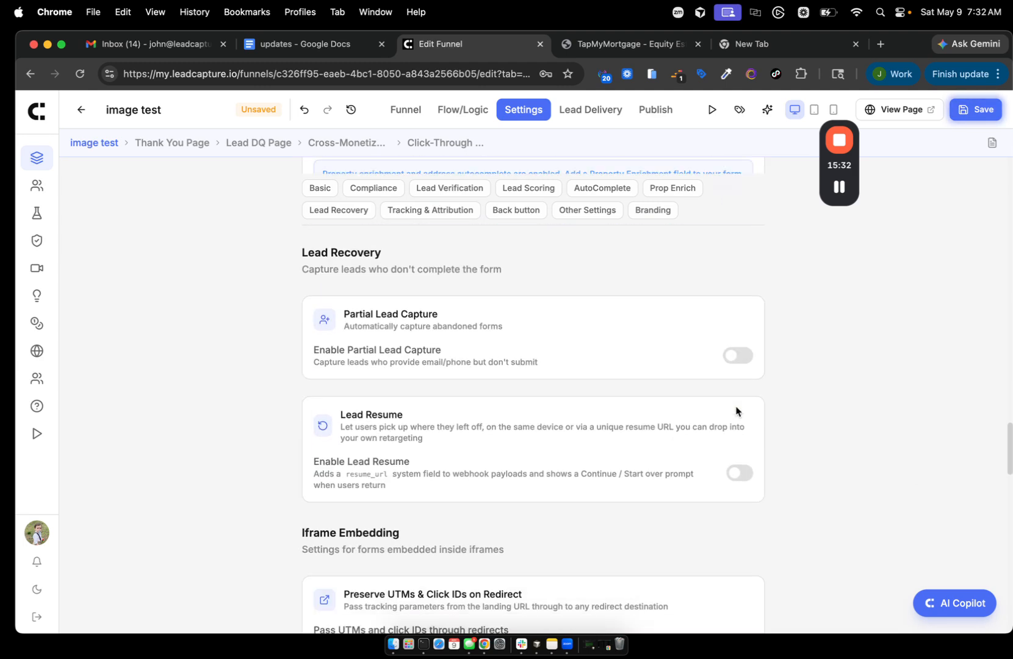
{"action": "scroll", "coordinate": [736, 410], "scroll_direction": "up", "scroll_amount": 2}
{"action": "scroll", "coordinate": [736, 407], "scroll_direction": "down", "scroll_amount": 3}
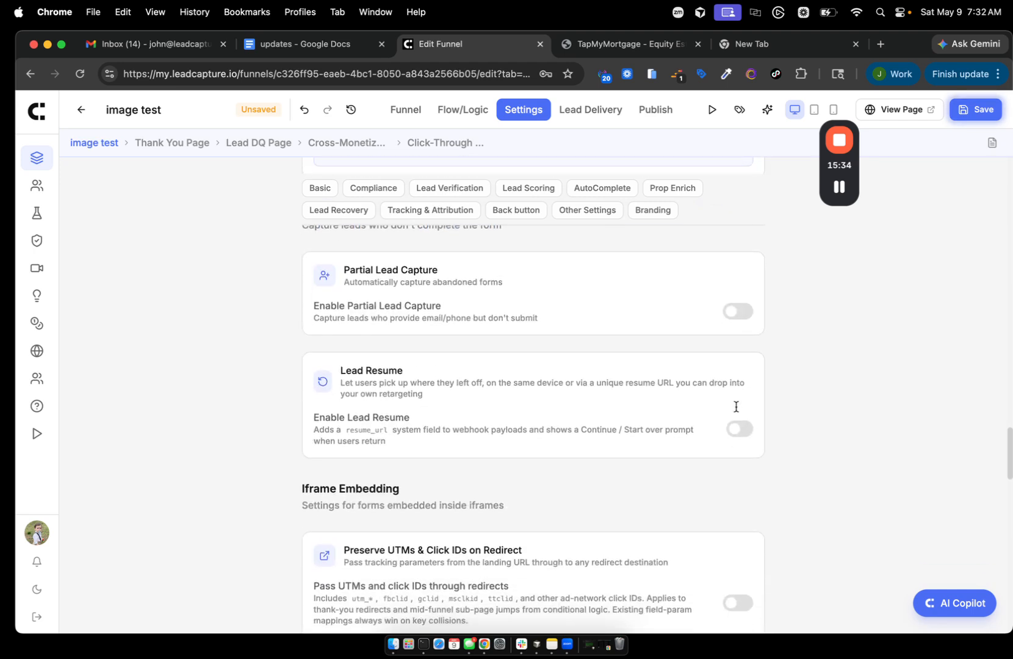
{"action": "scroll", "coordinate": [736, 407], "scroll_direction": "up", "scroll_amount": 3}
{"action": "scroll", "coordinate": [736, 408], "scroll_direction": "down", "scroll_amount": 6}
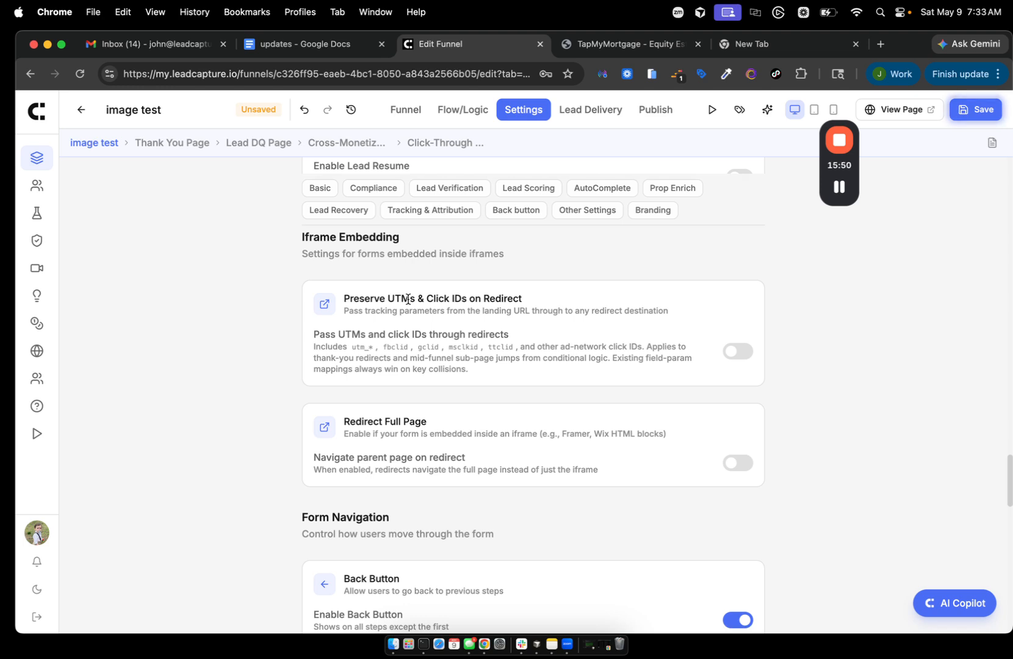
- Review Iframe Embedding and Lead Resume, then bring up the Tracking & Attribution settings
{"action": "scroll", "coordinate": [407, 300], "scroll_direction": "down", "scroll_amount": 1}
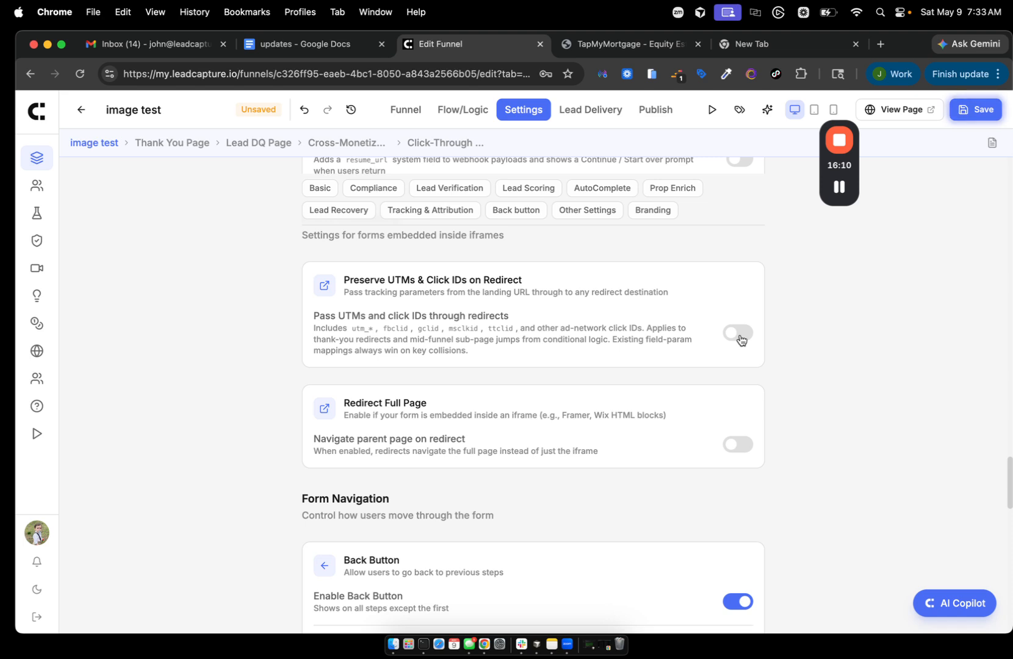
{"action": "scroll", "coordinate": [740, 340], "scroll_direction": "down", "scroll_amount": 2}
{"action": "scroll", "coordinate": [741, 340], "scroll_direction": "down", "scroll_amount": 1}
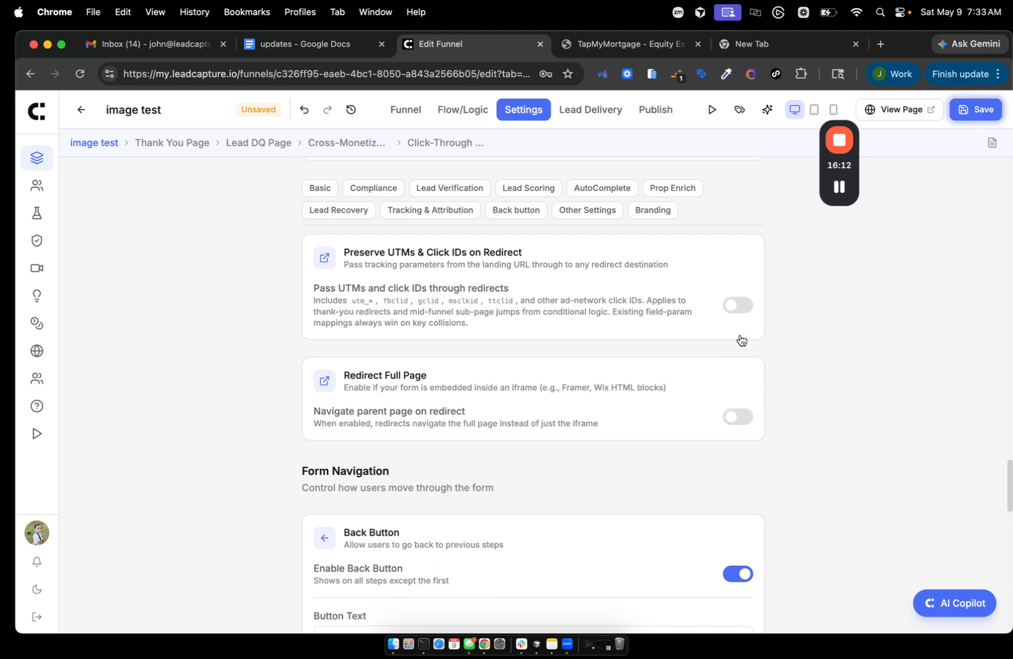
{"action": "scroll", "coordinate": [740, 340], "scroll_direction": "down", "scroll_amount": 1}
{"action": "scroll", "coordinate": [741, 340], "scroll_direction": "down", "scroll_amount": 4}
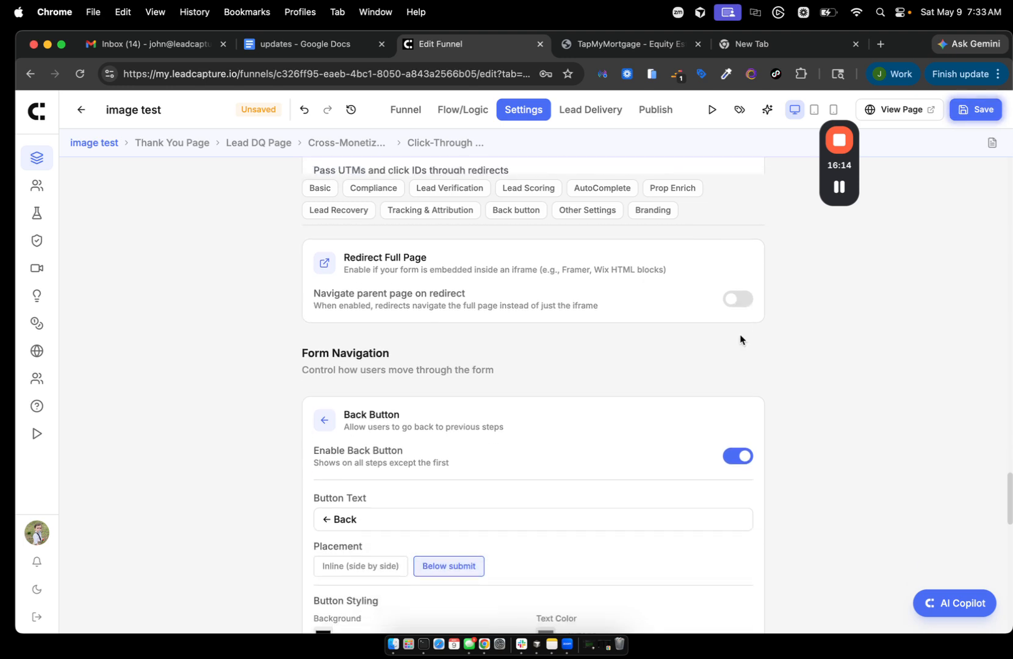
{"action": "scroll", "coordinate": [792, 288], "scroll_direction": "up", "scroll_amount": 12}
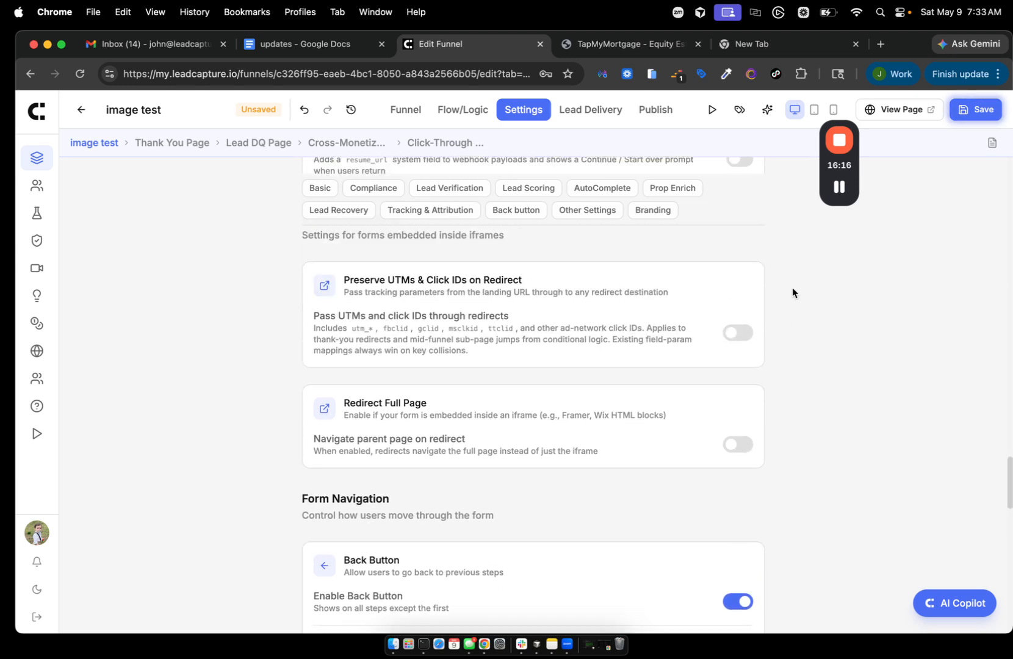
{"action": "scroll", "coordinate": [792, 288], "scroll_direction": "down", "scroll_amount": 6}
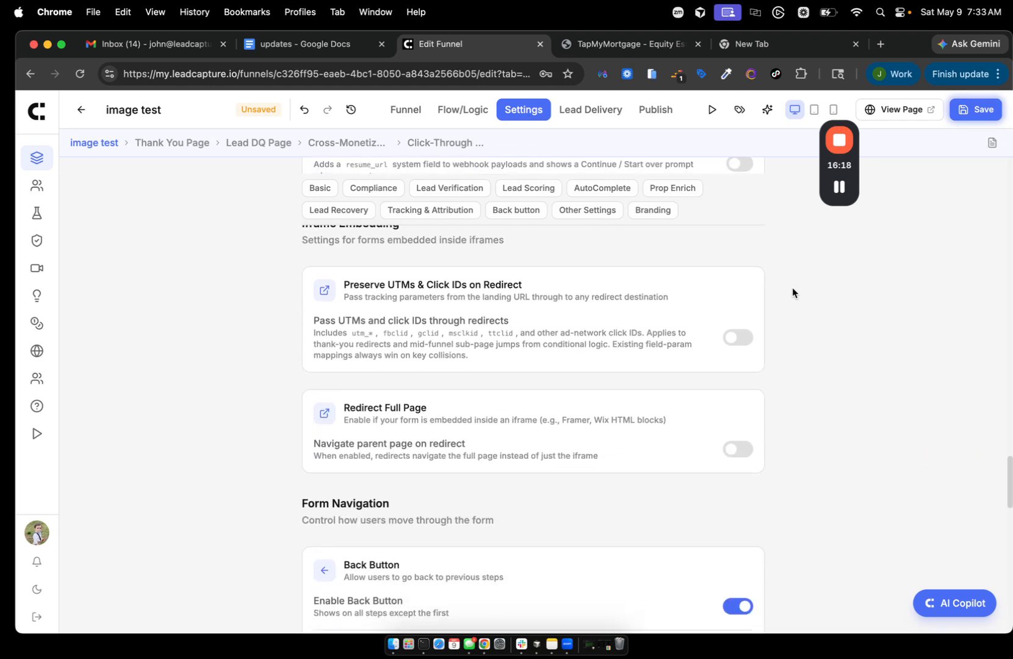
{"action": "scroll", "coordinate": [792, 290], "scroll_direction": "up", "scroll_amount": 5}
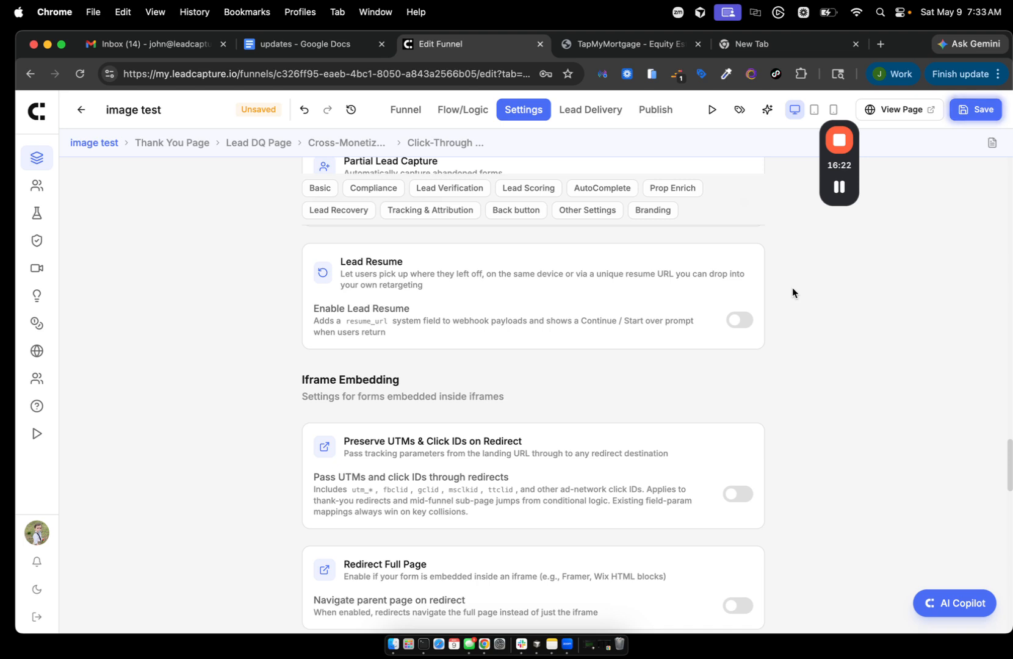
{"action": "scroll", "coordinate": [411, 285], "scroll_direction": "up", "scroll_amount": 1}
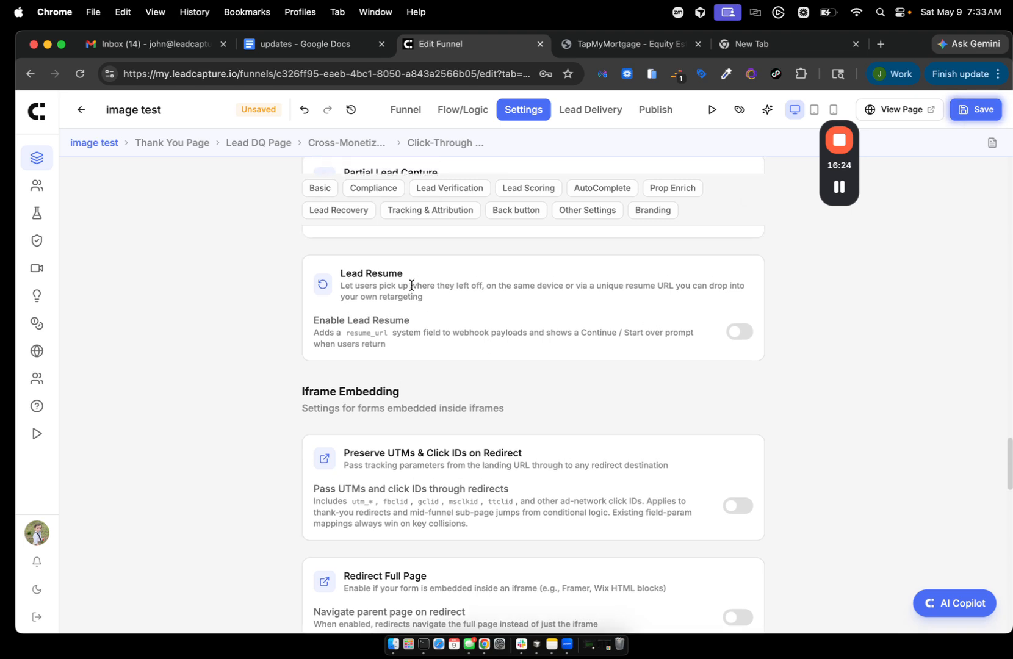
{"action": "left_click_drag", "start_coordinate": [334, 272], "coordinate": [419, 273]}
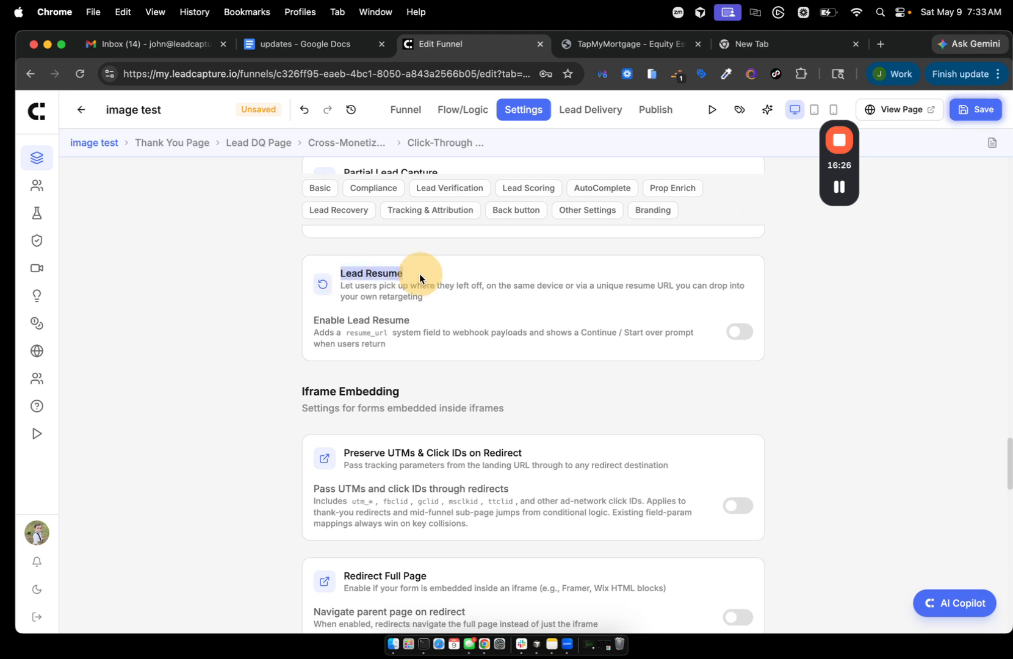
{"action": "left_click", "coordinate": [429, 215]}
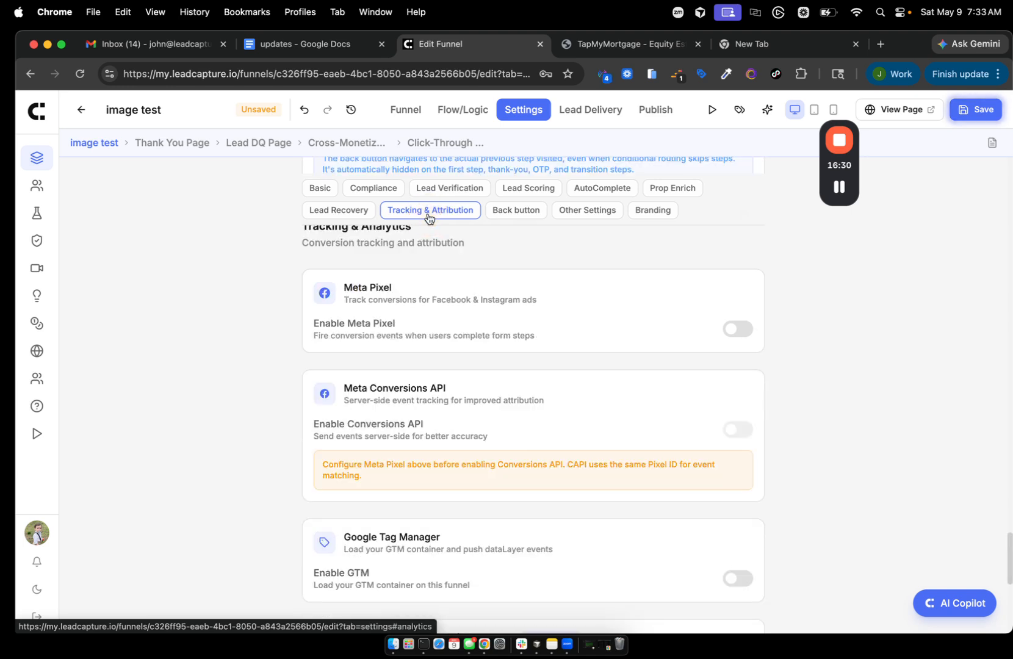
{"action": "scroll", "coordinate": [456, 363], "scroll_direction": "down", "scroll_amount": 1}
{"action": "scroll", "coordinate": [456, 363], "scroll_direction": "down", "scroll_amount": 3}
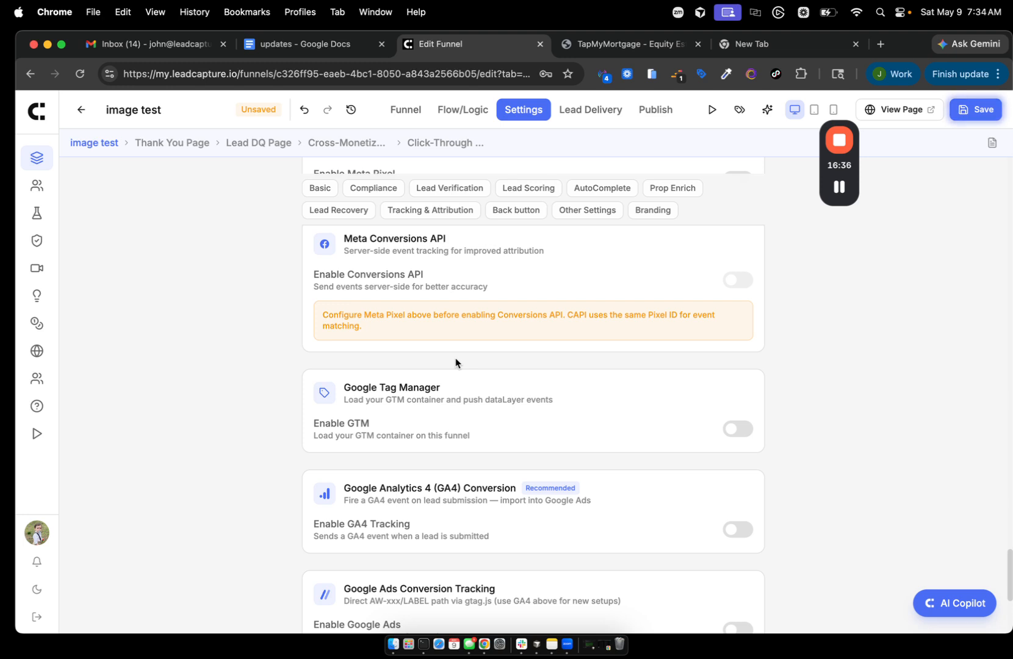
{"action": "scroll", "coordinate": [455, 361], "scroll_direction": "up", "scroll_amount": 1}
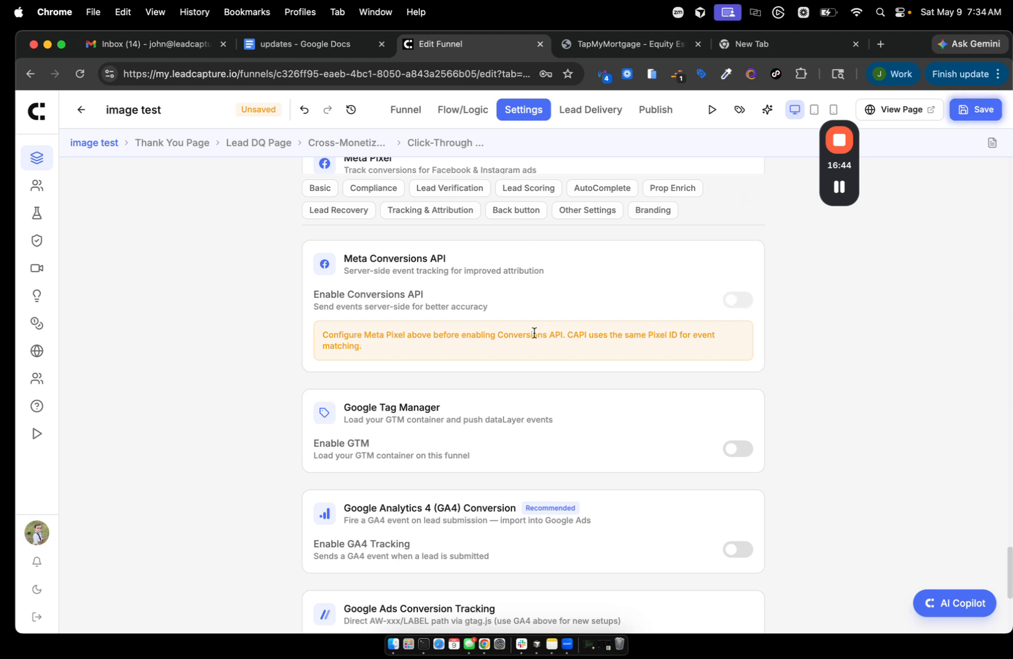
{"action": "scroll", "coordinate": [534, 333], "scroll_direction": "down", "scroll_amount": 1}
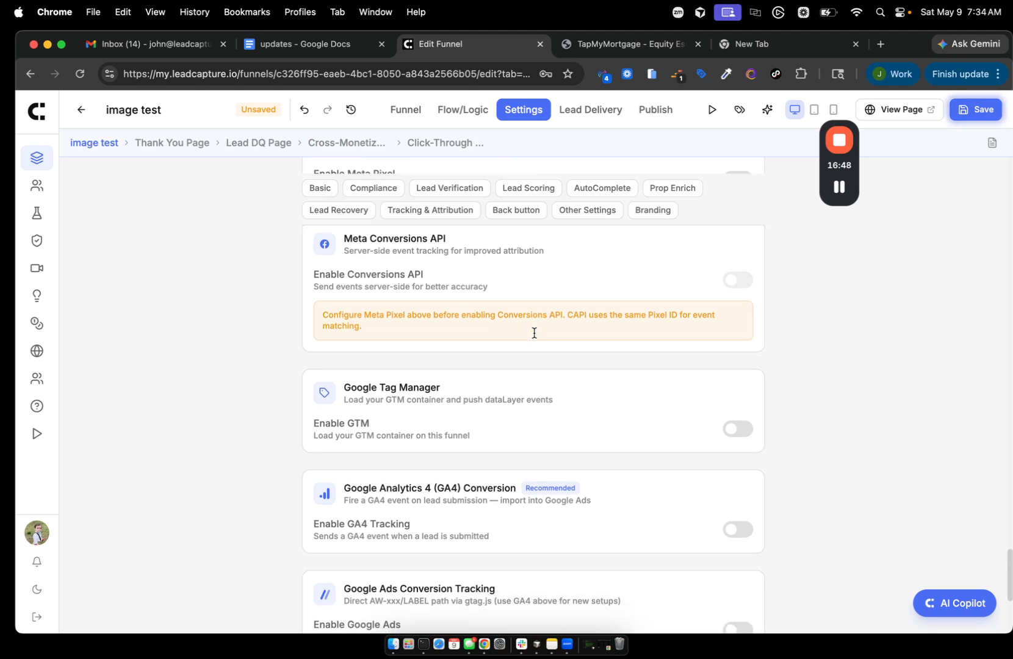
{"action": "scroll", "coordinate": [485, 379], "scroll_direction": "down", "scroll_amount": 3}
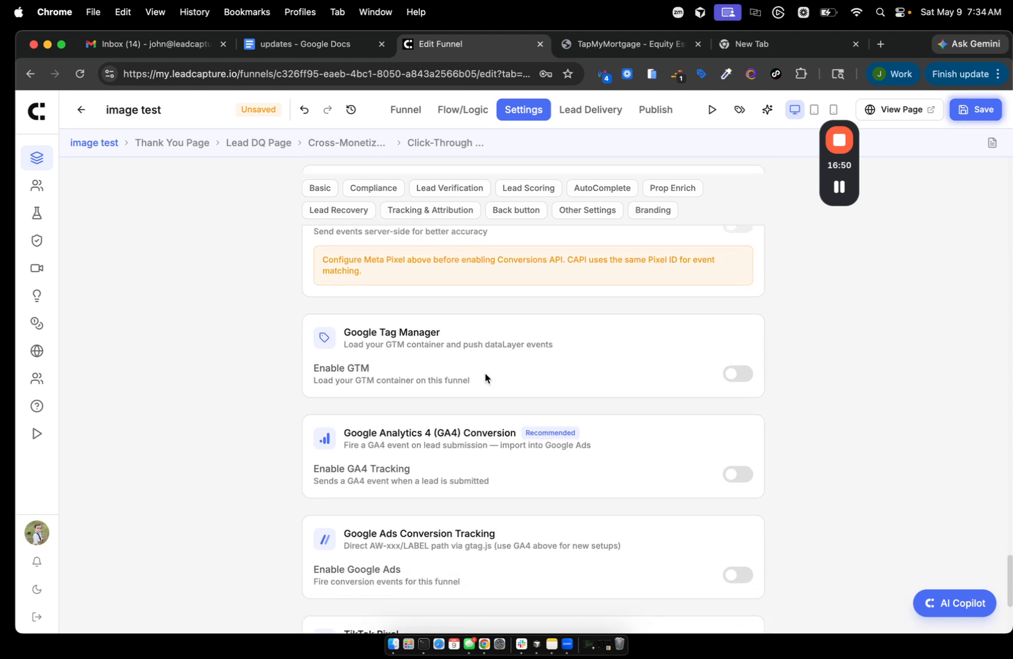
{"action": "scroll", "coordinate": [486, 378], "scroll_direction": "down", "scroll_amount": 10}
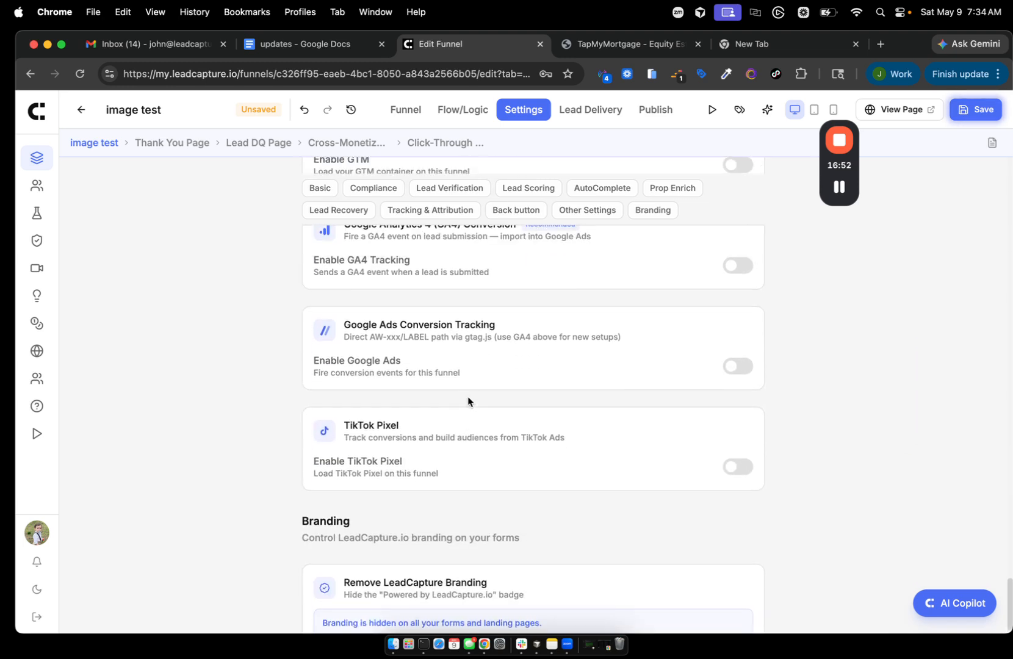
- Switch on Enable GA4 Tracking and put focus in the Event Name field
{"action": "scroll", "coordinate": [467, 397], "scroll_direction": "up", "scroll_amount": 3}
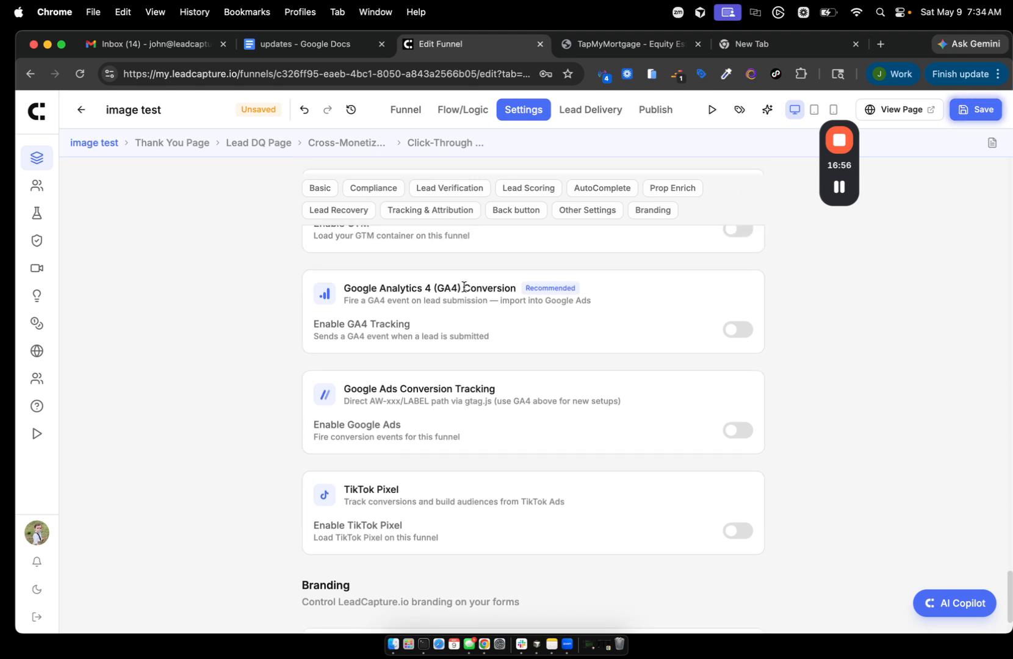
{"action": "left_click", "coordinate": [737, 330]}
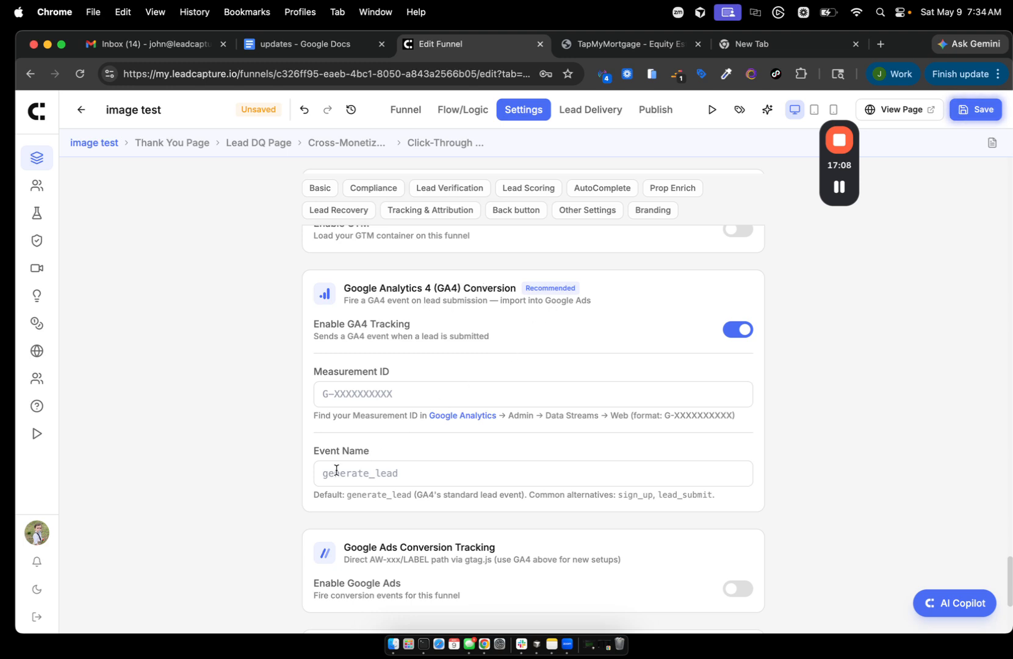
{"action": "left_click_drag", "start_coordinate": [310, 452], "coordinate": [429, 459]}
{"action": "left_click", "coordinate": [342, 471]}
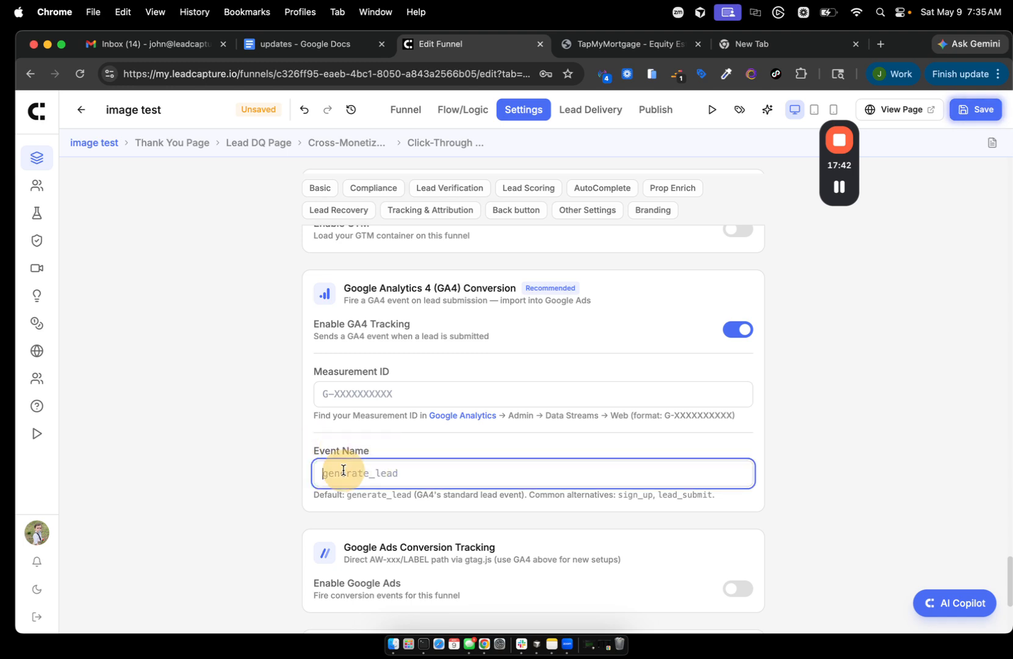
- Review the GA4 Measurement ID and Event Name settings, then return to the page editor
{"action": "scroll", "coordinate": [488, 342], "scroll_direction": "up", "scroll_amount": 3}
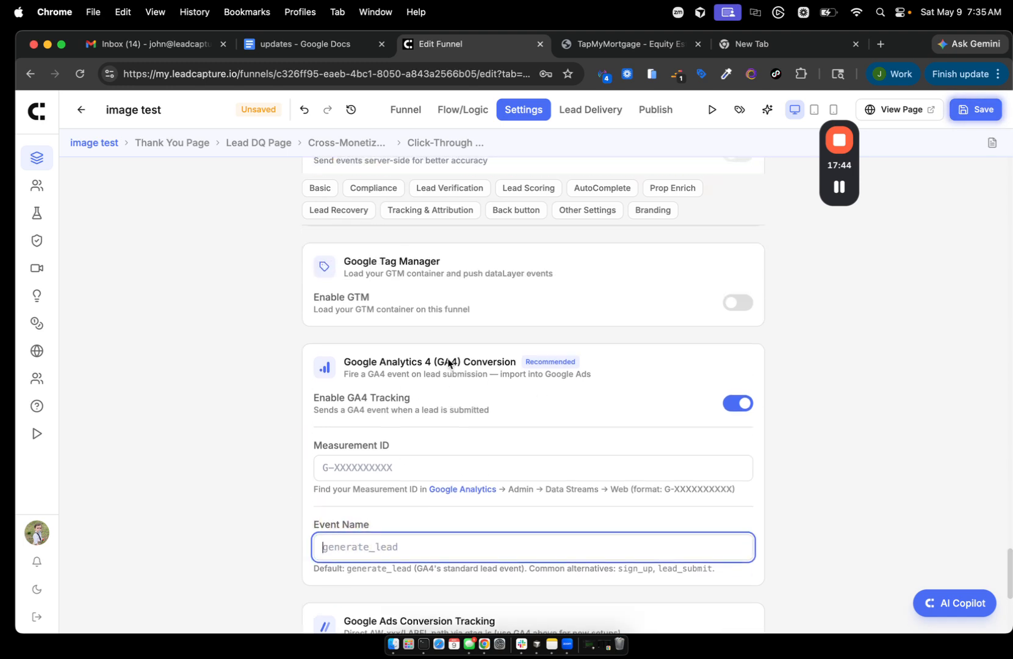
{"action": "left_click_drag", "start_coordinate": [344, 305], "coordinate": [440, 300]}
{"action": "scroll", "coordinate": [427, 299], "scroll_direction": "down", "scroll_amount": 4}
{"action": "scroll", "coordinate": [428, 300], "scroll_direction": "down", "scroll_amount": 3}
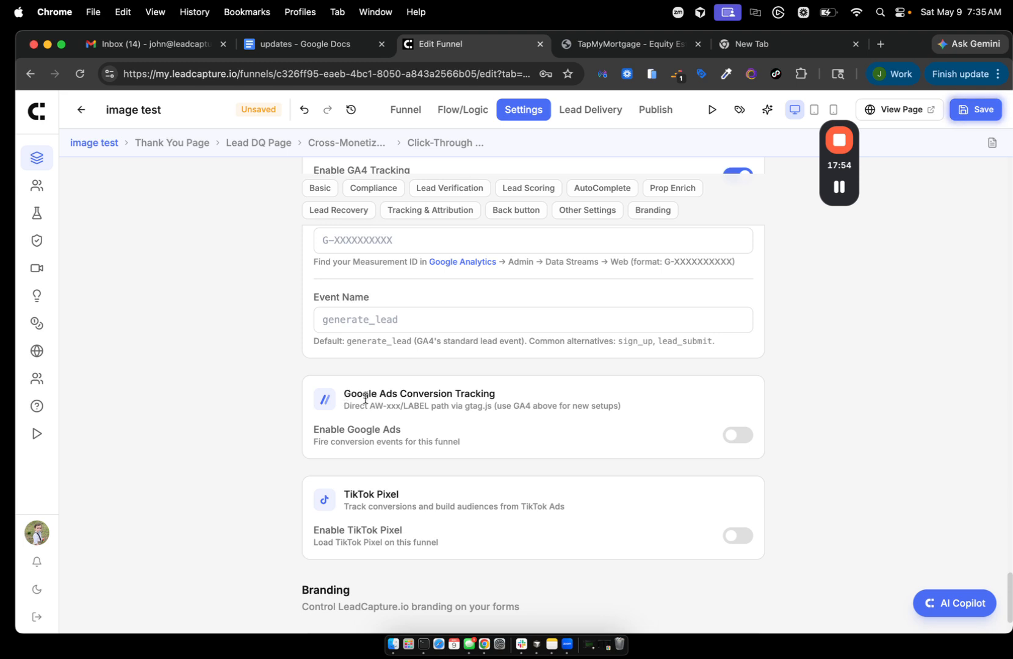
{"action": "scroll", "coordinate": [653, 404], "scroll_direction": "up", "scroll_amount": 3}
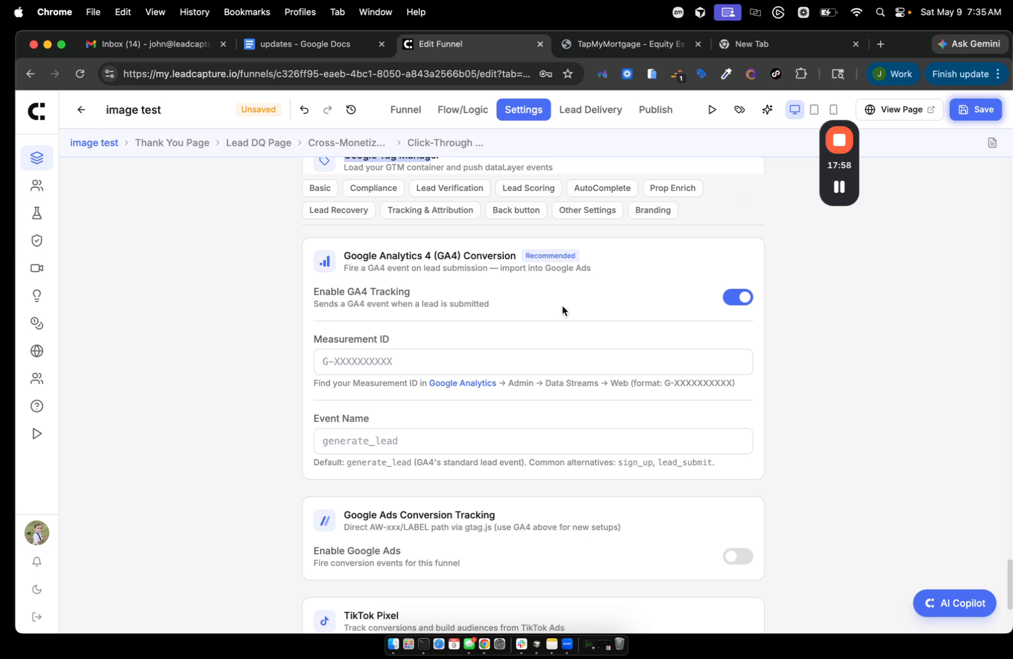
{"action": "scroll", "coordinate": [562, 306], "scroll_direction": "up", "scroll_amount": 1}
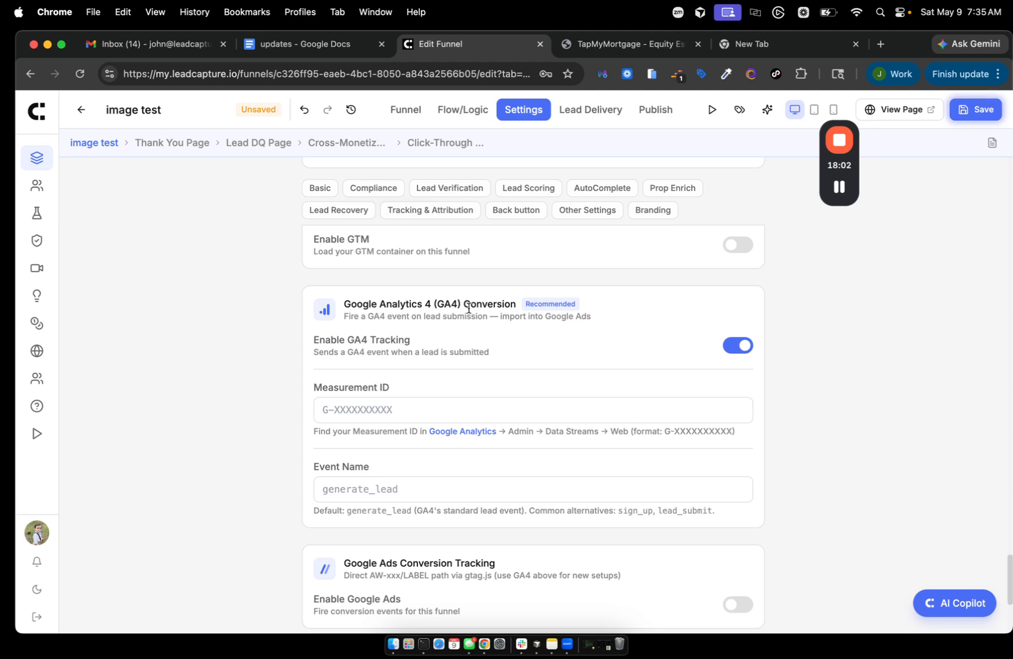
{"action": "left_click", "coordinate": [405, 109]}
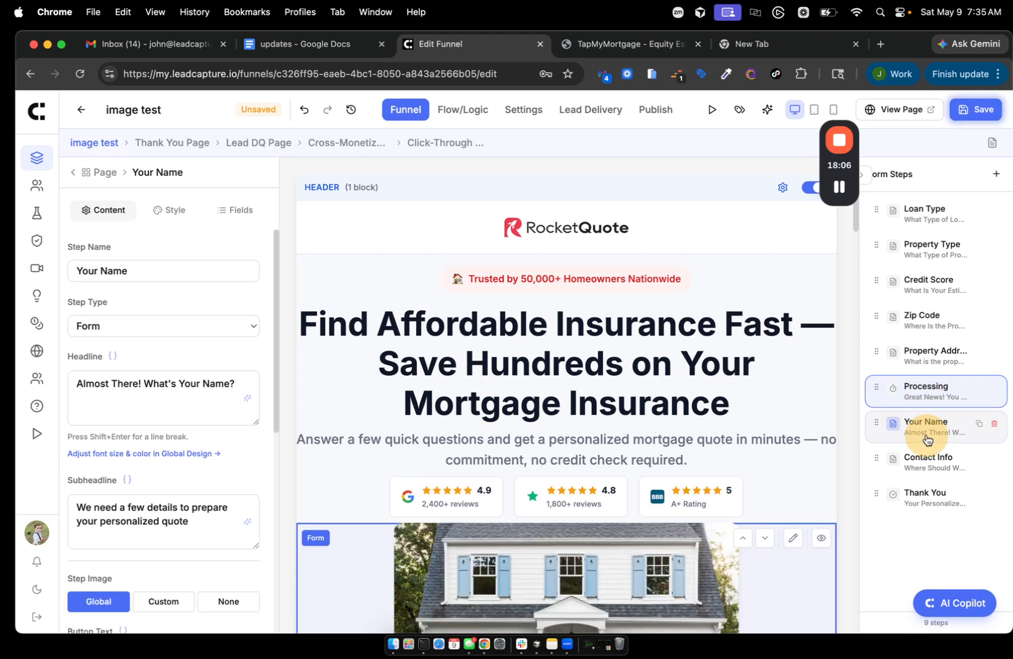
{"action": "scroll", "coordinate": [798, 485], "scroll_direction": "down", "scroll_amount": 5}
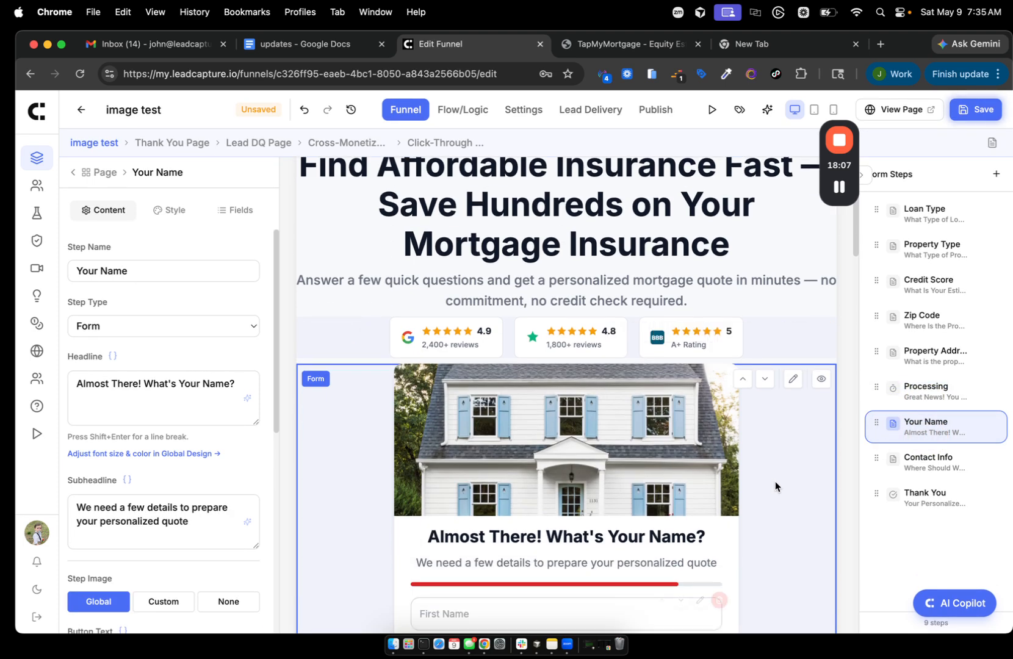
{"action": "left_click", "coordinate": [794, 382]}
{"action": "scroll", "coordinate": [113, 448], "scroll_direction": "down", "scroll_amount": 7}
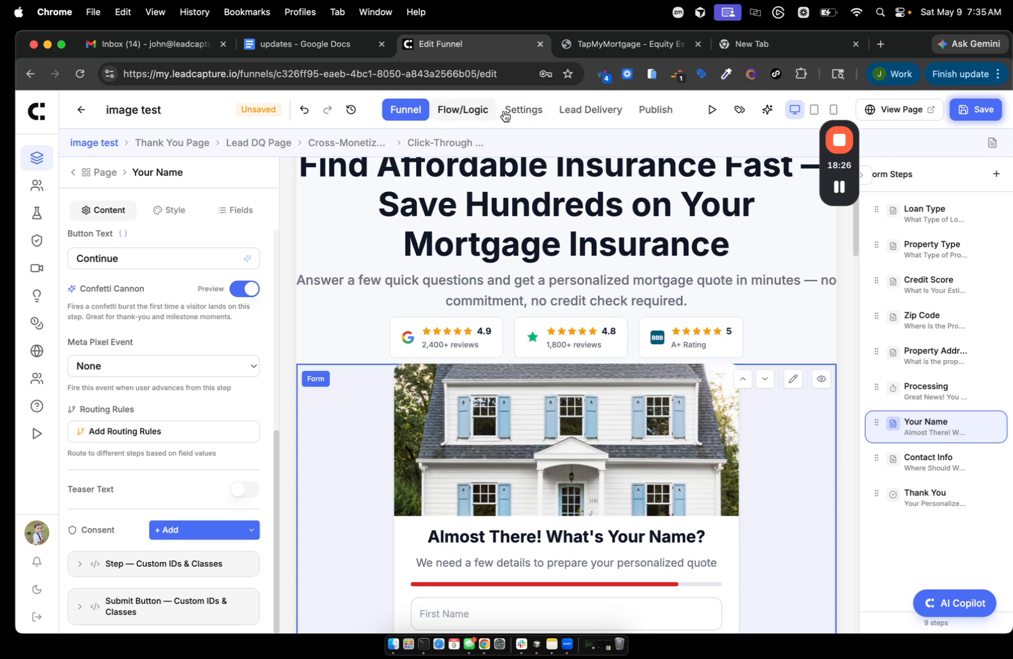
{"action": "left_click", "coordinate": [528, 109]}
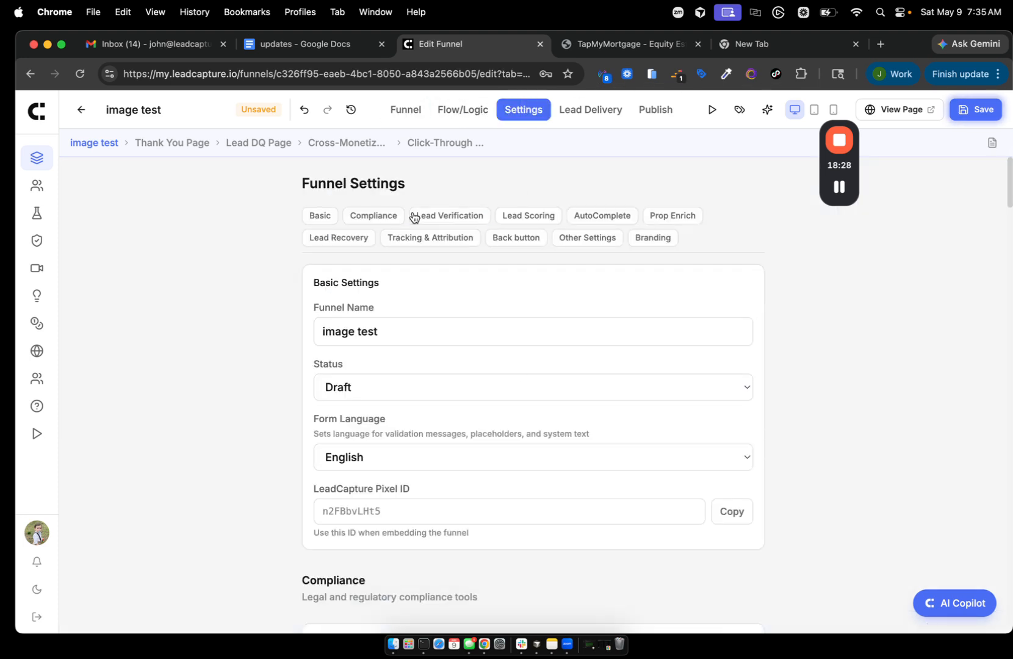
{"action": "left_click", "coordinate": [339, 238]}
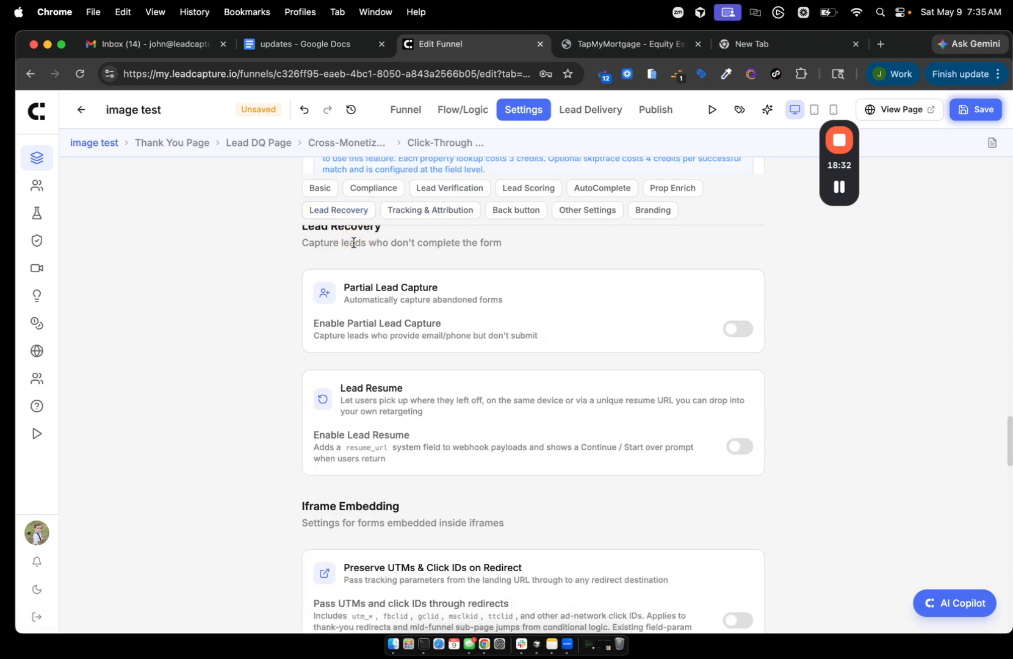
- Enable Partial Lead Capture with a 5 min idle timeout
{"action": "scroll", "coordinate": [389, 398], "scroll_direction": "up", "scroll_amount": 2}
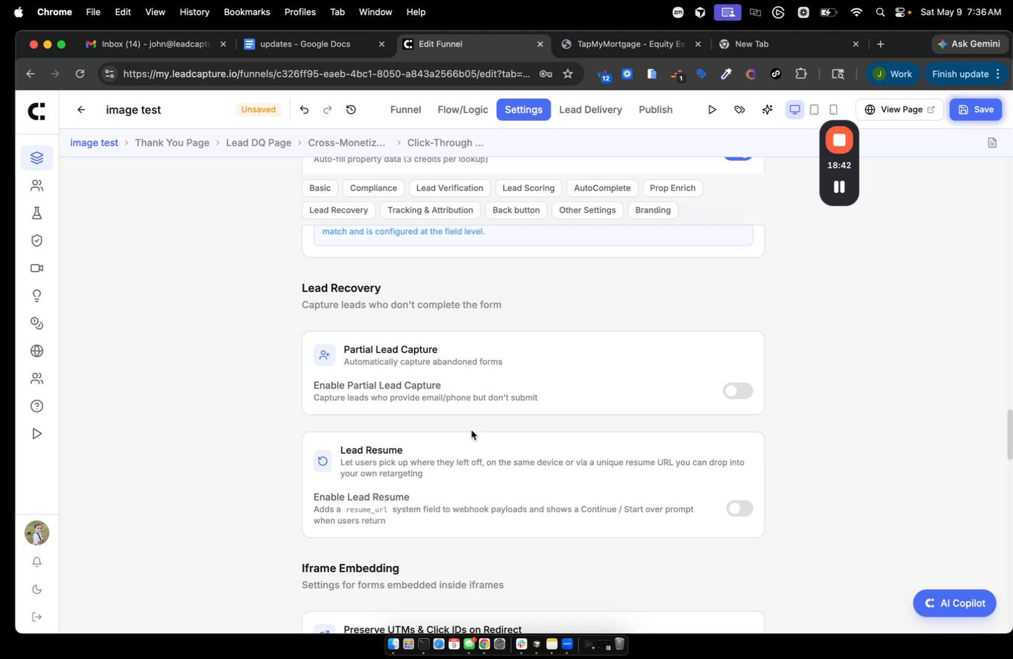
{"action": "left_click", "coordinate": [736, 391]}
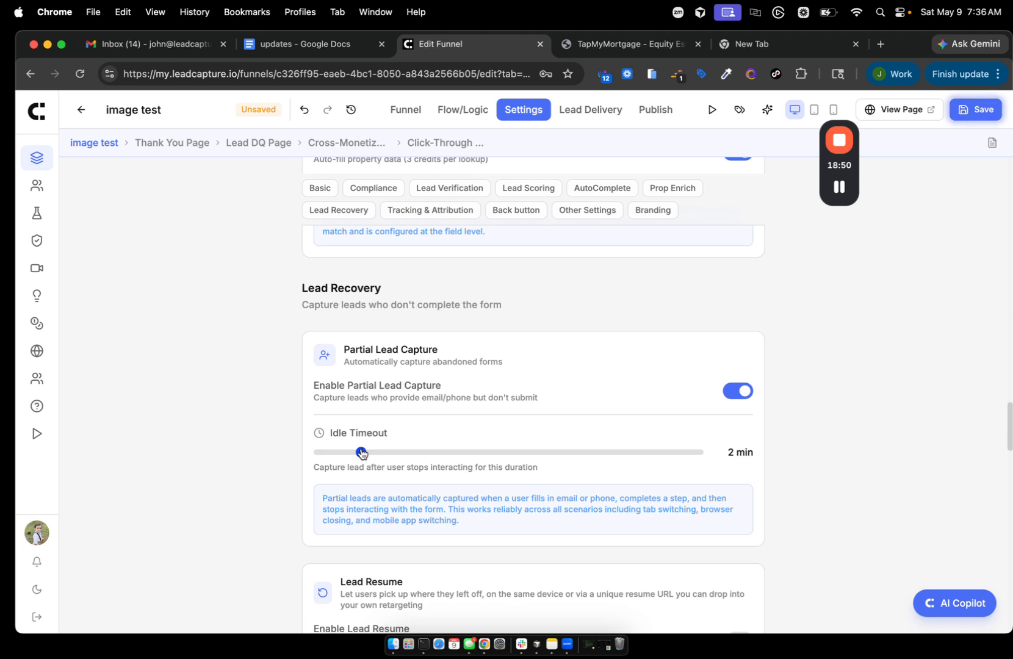
{"action": "left_click_drag", "start_coordinate": [362, 453], "coordinate": [485, 464]}
- Scroll down the Lead Recovery options and switch on Enable Lead Resume
{"action": "scroll", "coordinate": [479, 458], "scroll_direction": "down", "scroll_amount": 2}
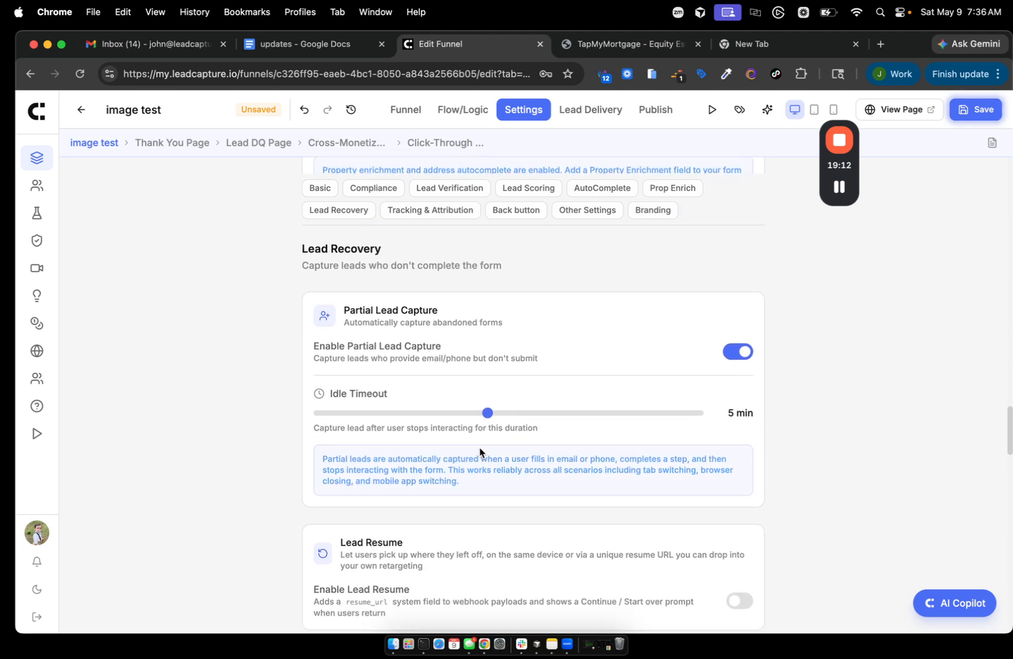
{"action": "scroll", "coordinate": [480, 450], "scroll_direction": "down", "scroll_amount": 1}
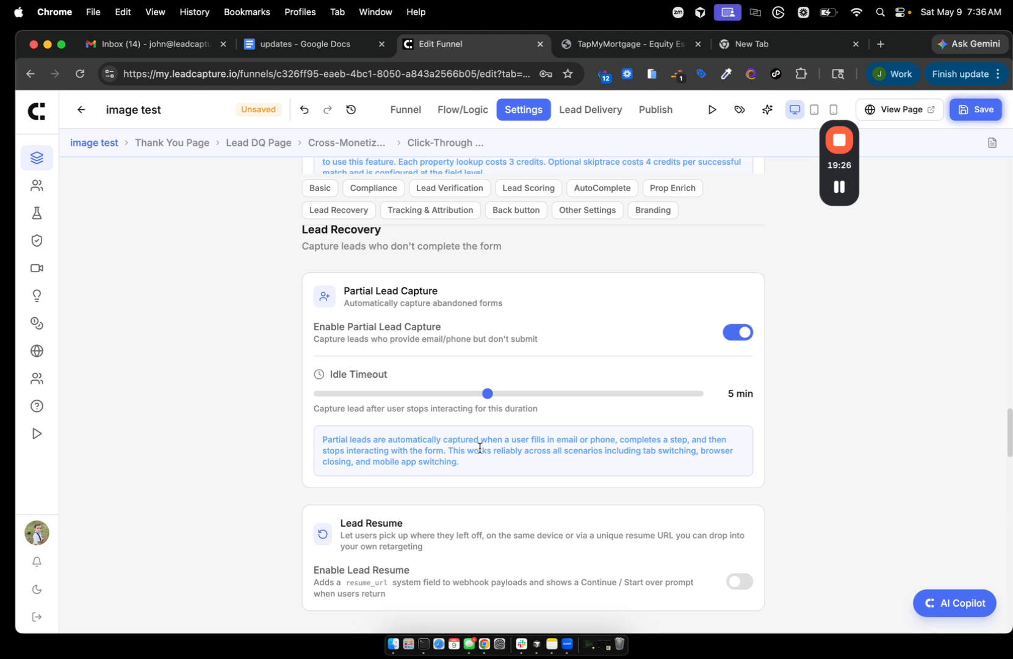
{"action": "scroll", "coordinate": [480, 449], "scroll_direction": "down", "scroll_amount": 1}
{"action": "scroll", "coordinate": [480, 449], "scroll_direction": "up", "scroll_amount": 1}
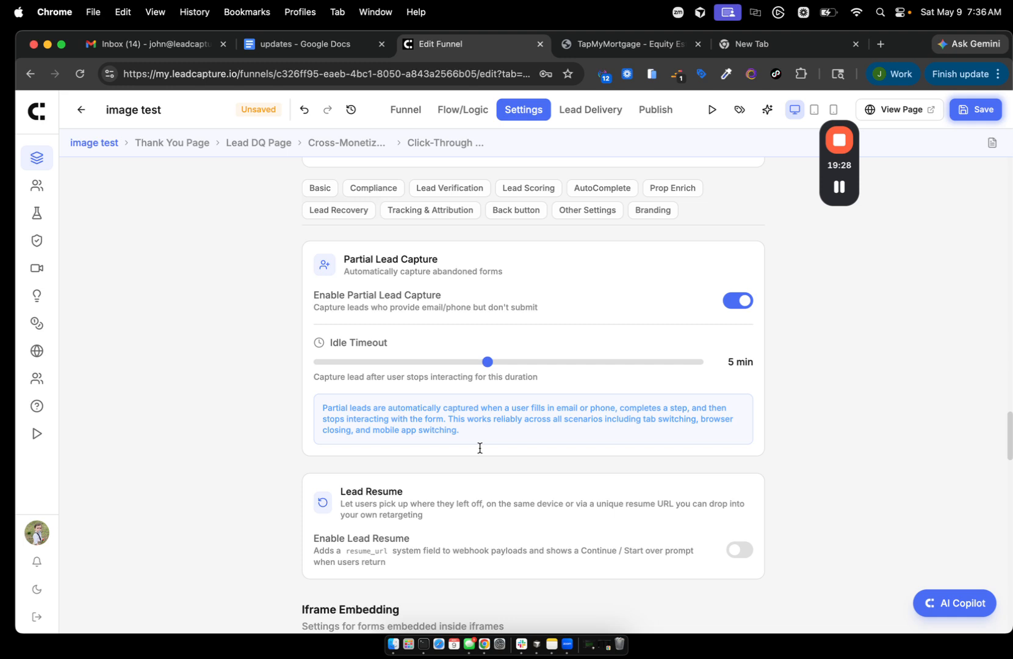
{"action": "scroll", "coordinate": [479, 448], "scroll_direction": "down", "scroll_amount": 1}
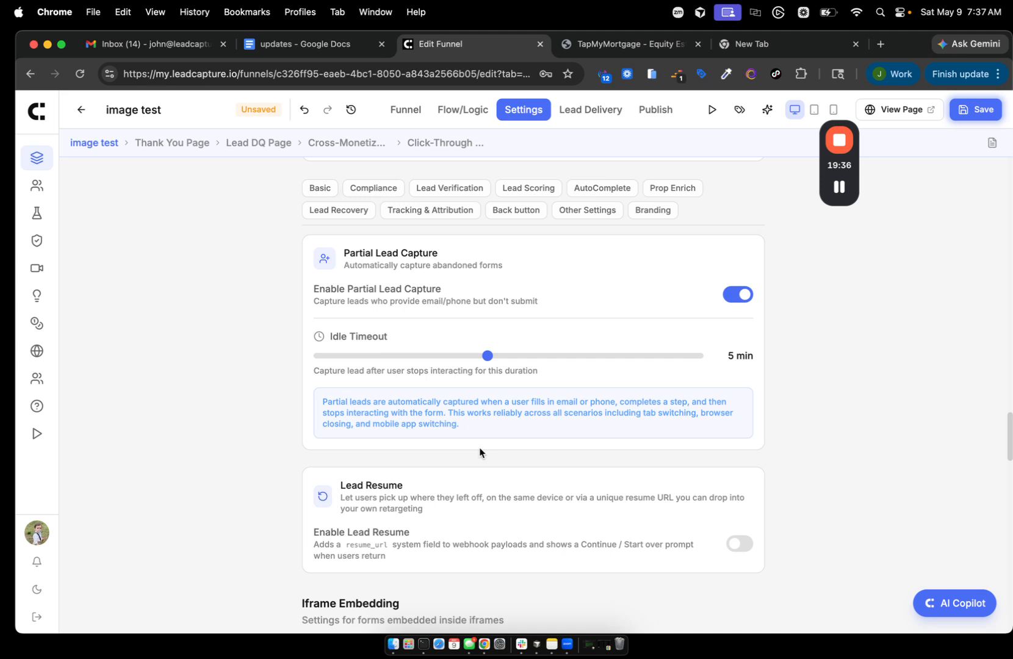
{"action": "scroll", "coordinate": [479, 452], "scroll_direction": "down", "scroll_amount": 1}
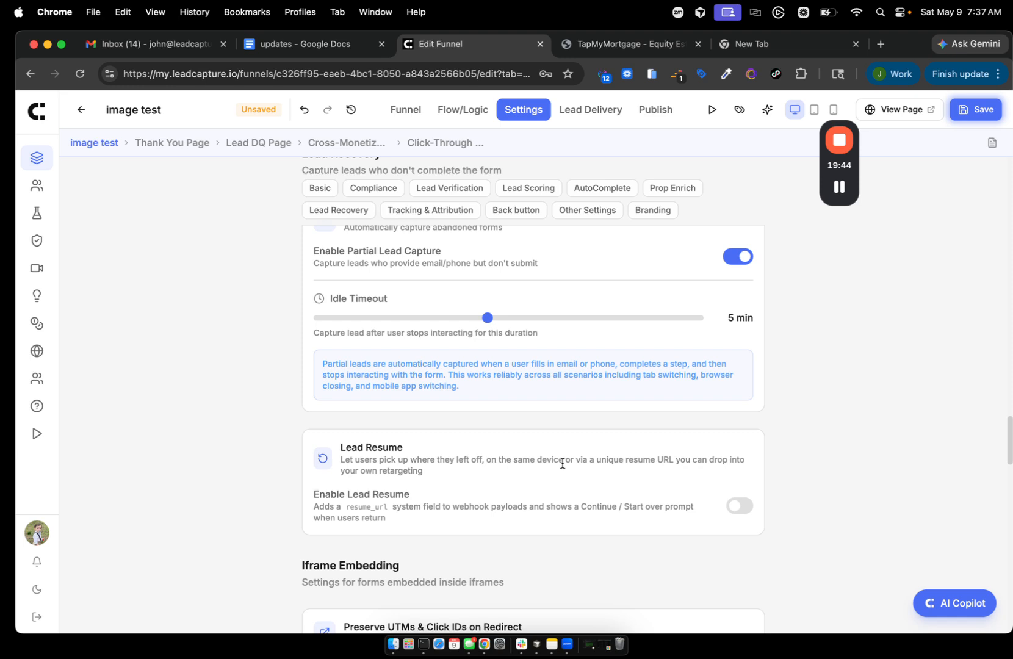
{"action": "left_click", "coordinate": [733, 507]}
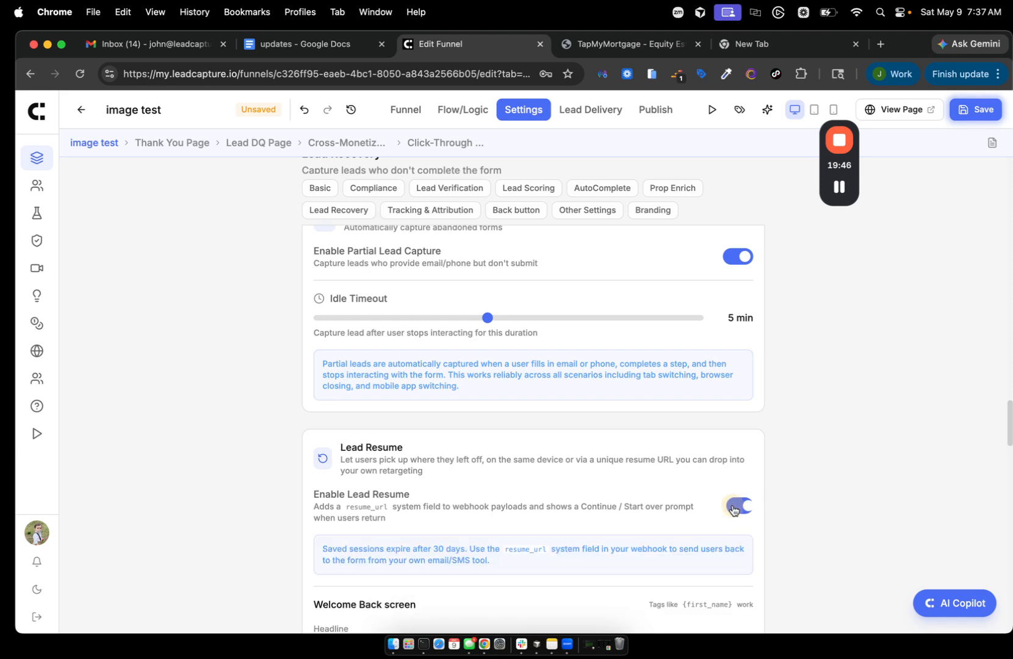
- Review the Welcome Back screen options and save the funnel settings
{"action": "scroll", "coordinate": [551, 580], "scroll_direction": "down", "scroll_amount": 2}
{"action": "scroll", "coordinate": [551, 579], "scroll_direction": "down", "scroll_amount": 2}
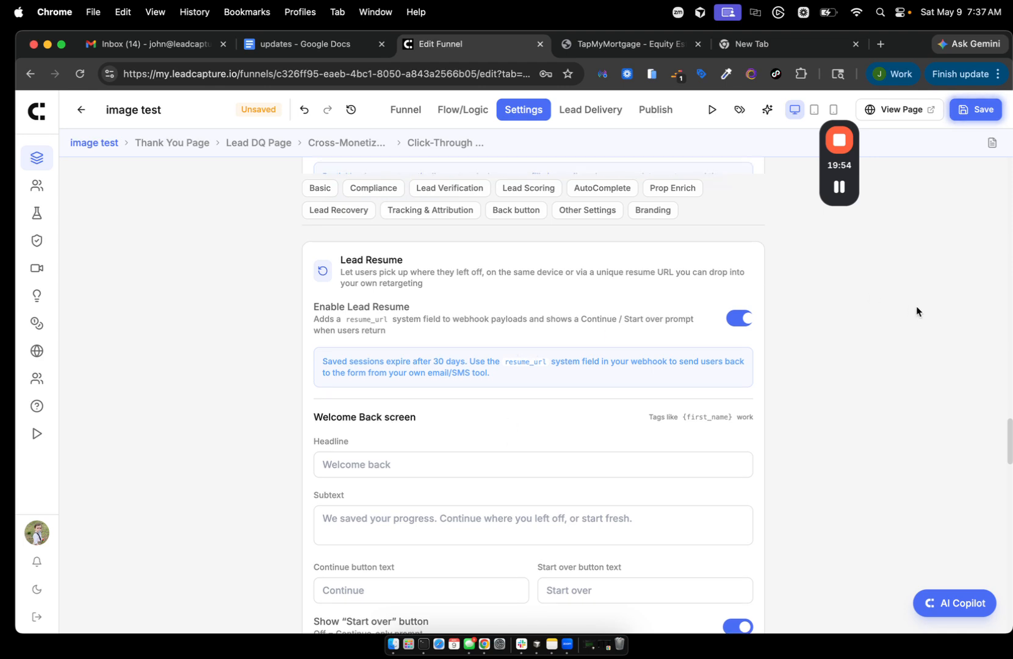
{"action": "scroll", "coordinate": [915, 307], "scroll_direction": "up", "scroll_amount": 3}
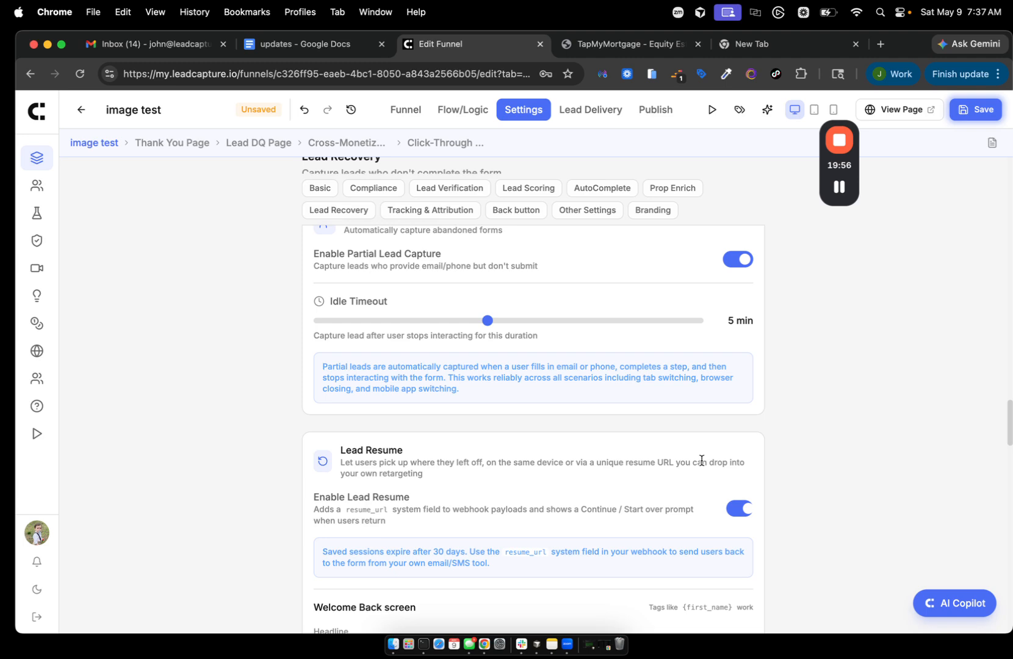
{"action": "scroll", "coordinate": [702, 460], "scroll_direction": "down", "scroll_amount": 1}
{"action": "left_click", "coordinate": [975, 117]}
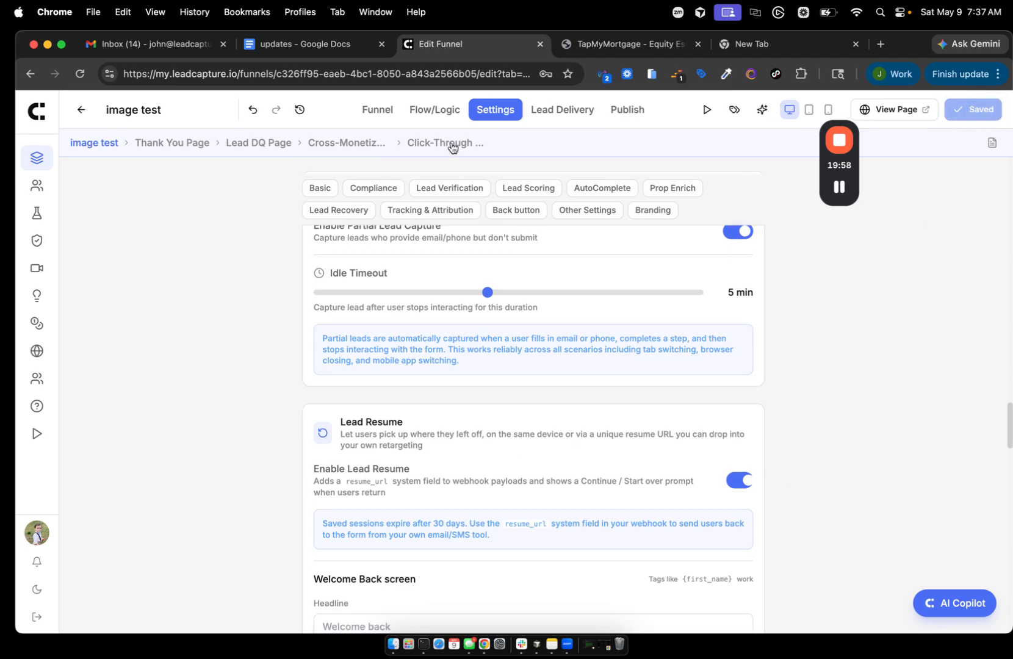
{"action": "left_click", "coordinate": [369, 111]}
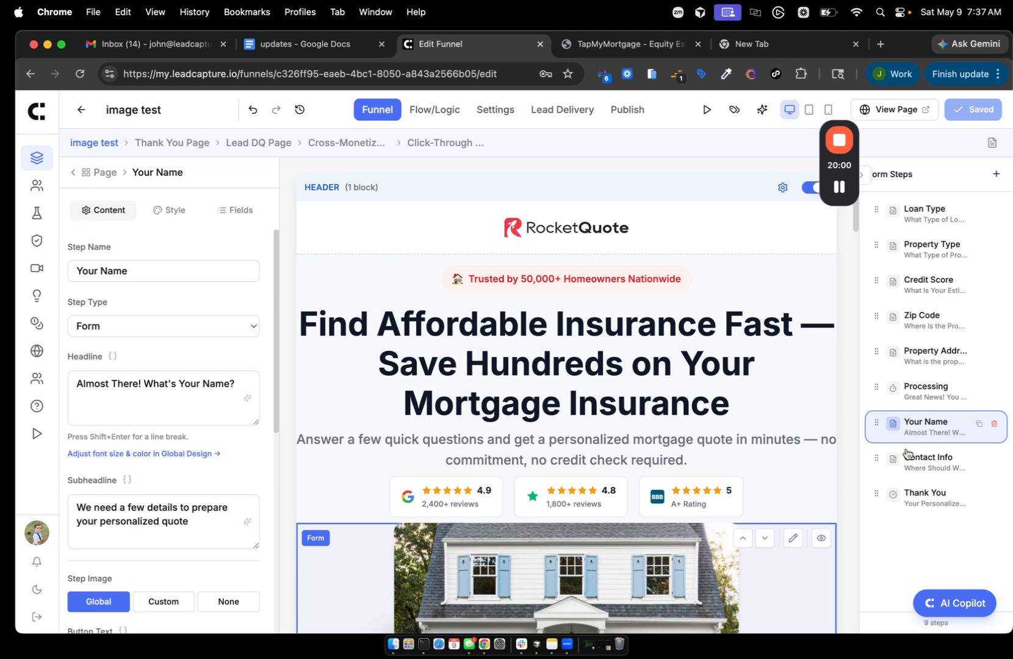
- Move the Contact Info step right after Loan Type and save the new order
{"action": "left_click_drag", "start_coordinate": [876, 458], "coordinate": [902, 247]}
{"action": "left_click", "coordinate": [917, 250]}
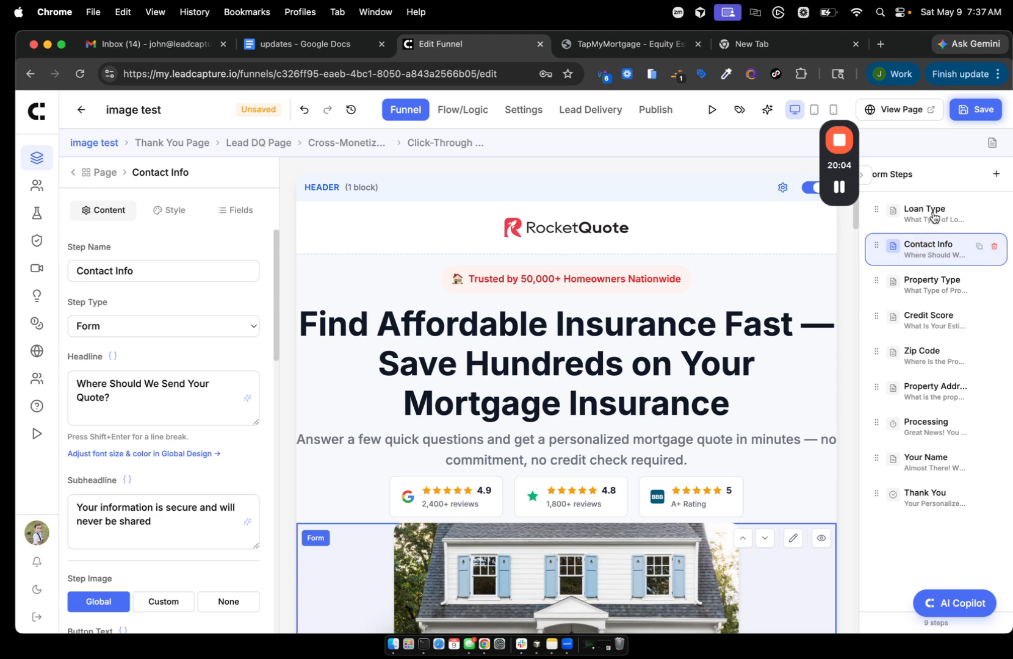
{"action": "left_click", "coordinate": [915, 211]}
{"action": "left_click", "coordinate": [923, 252]}
{"action": "left_click", "coordinate": [977, 109]}
- Add a First Name field above Email Address in Contact Info, save, and view the live page
{"action": "scroll", "coordinate": [541, 489], "scroll_direction": "down", "scroll_amount": 7}
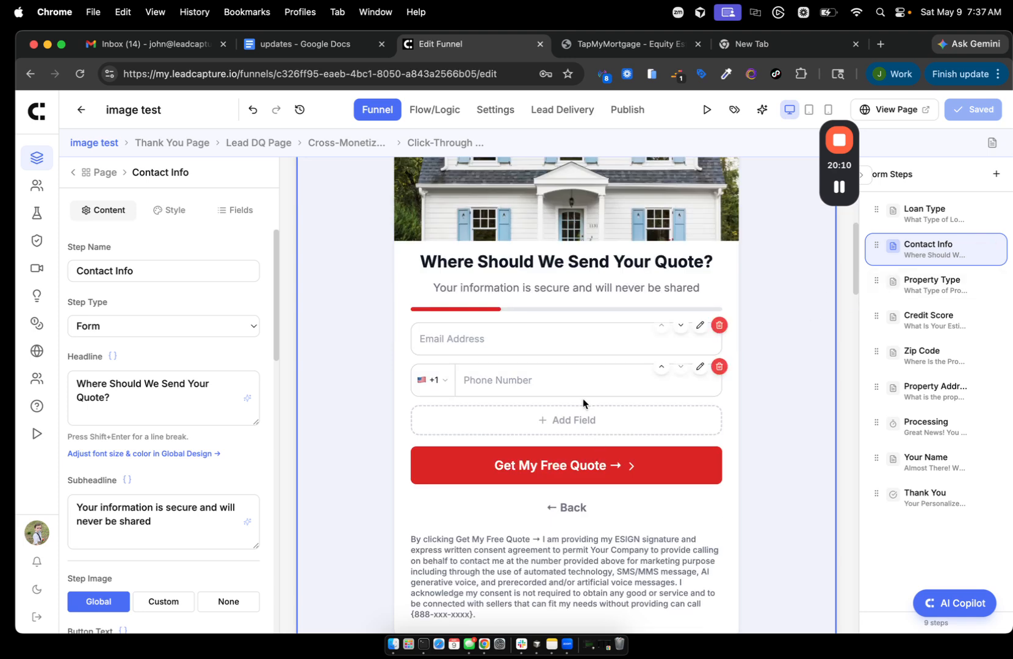
{"action": "left_click", "coordinate": [556, 421]}
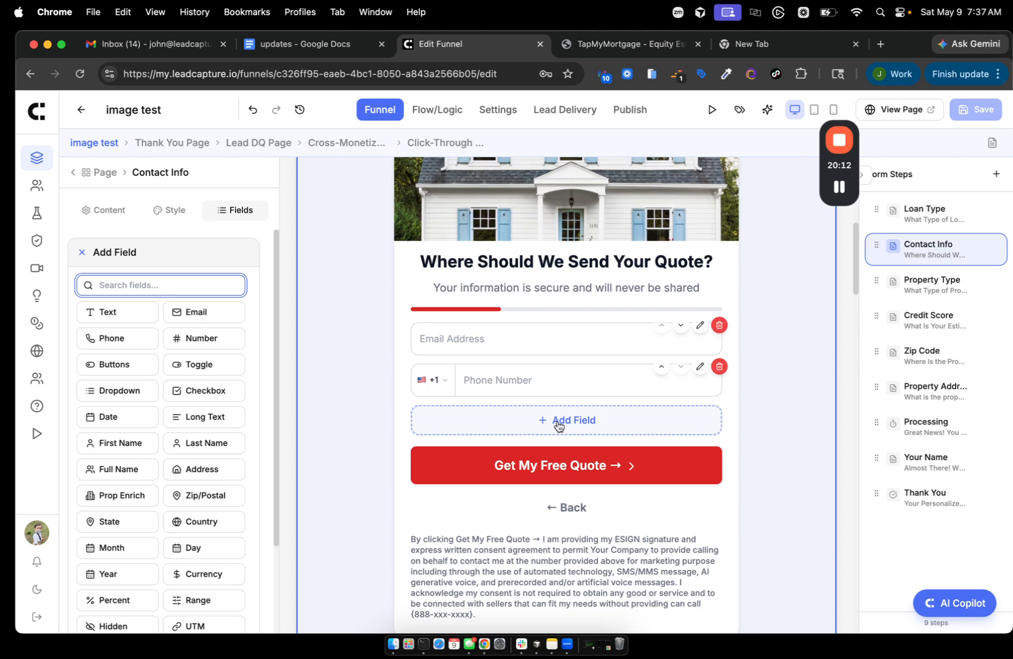
{"action": "type", "text": "first"}
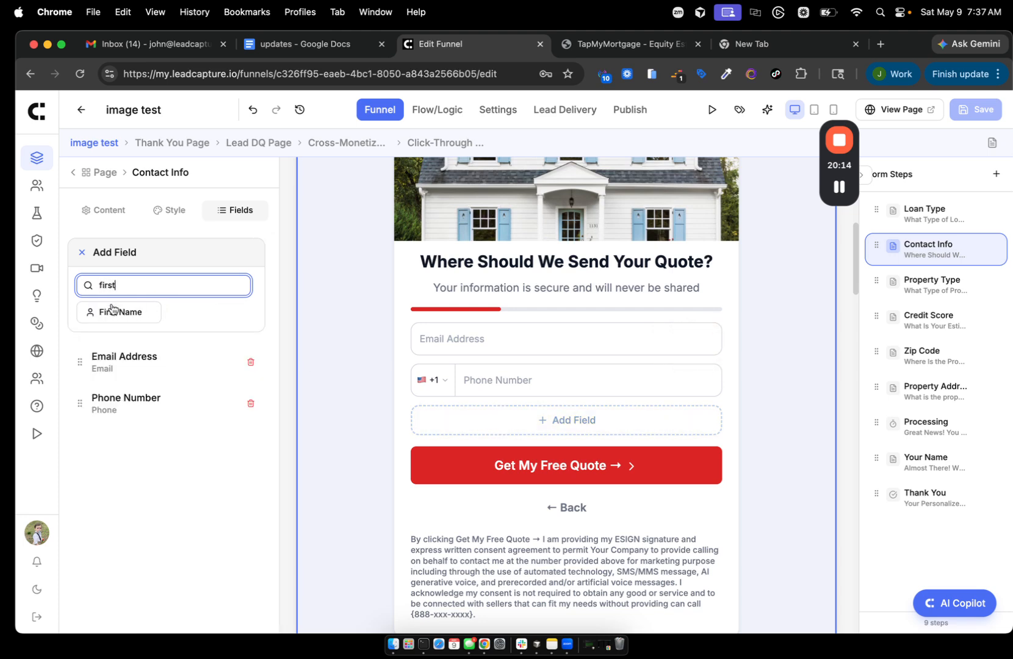
{"action": "left_click", "coordinate": [116, 312]}
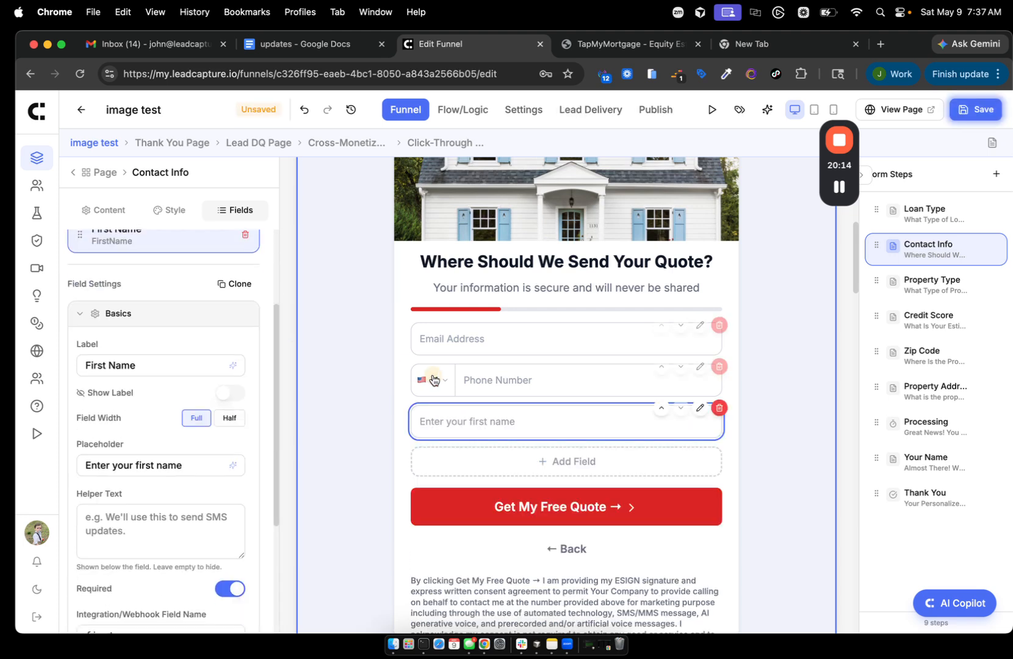
{"action": "left_click", "coordinate": [661, 366]}
{"action": "left_click", "coordinate": [975, 111]}
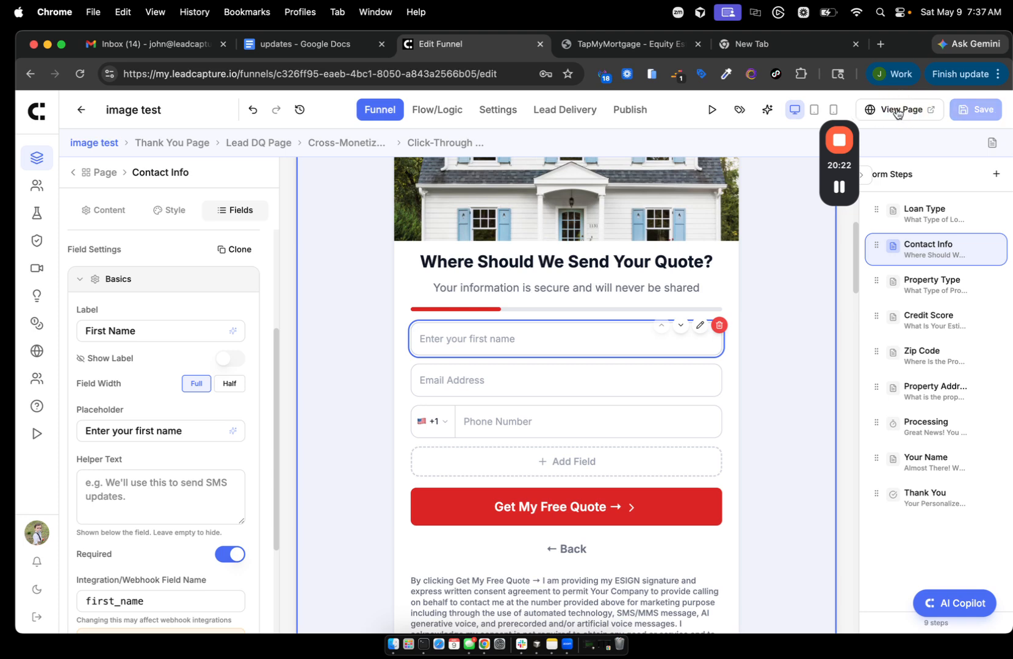
{"action": "left_click", "coordinate": [841, 186]}
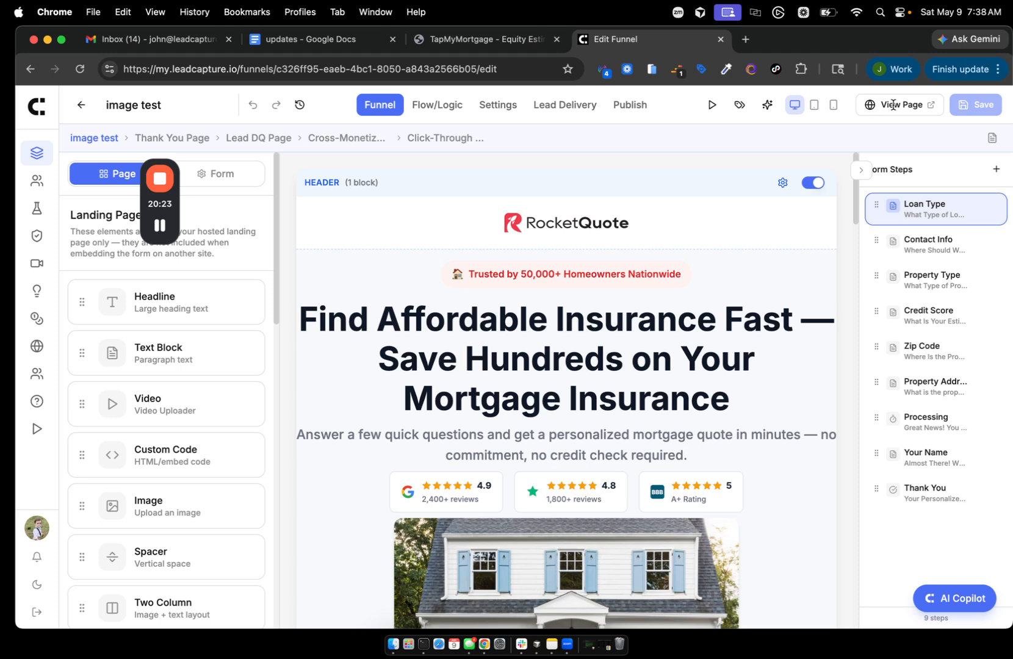
{"action": "left_click", "coordinate": [919, 107]}
- Choose Purchase a Home and submit a first name, email and phone number
{"action": "scroll", "coordinate": [560, 402], "scroll_direction": "down", "scroll_amount": 5}
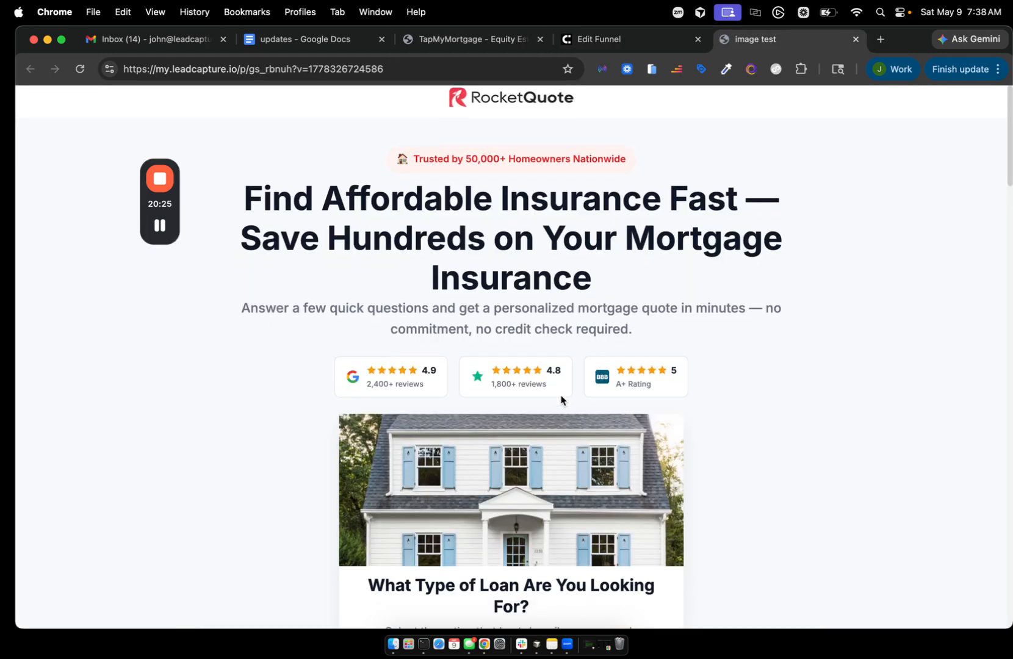
{"action": "scroll", "coordinate": [493, 213], "scroll_direction": "up", "scroll_amount": 5}
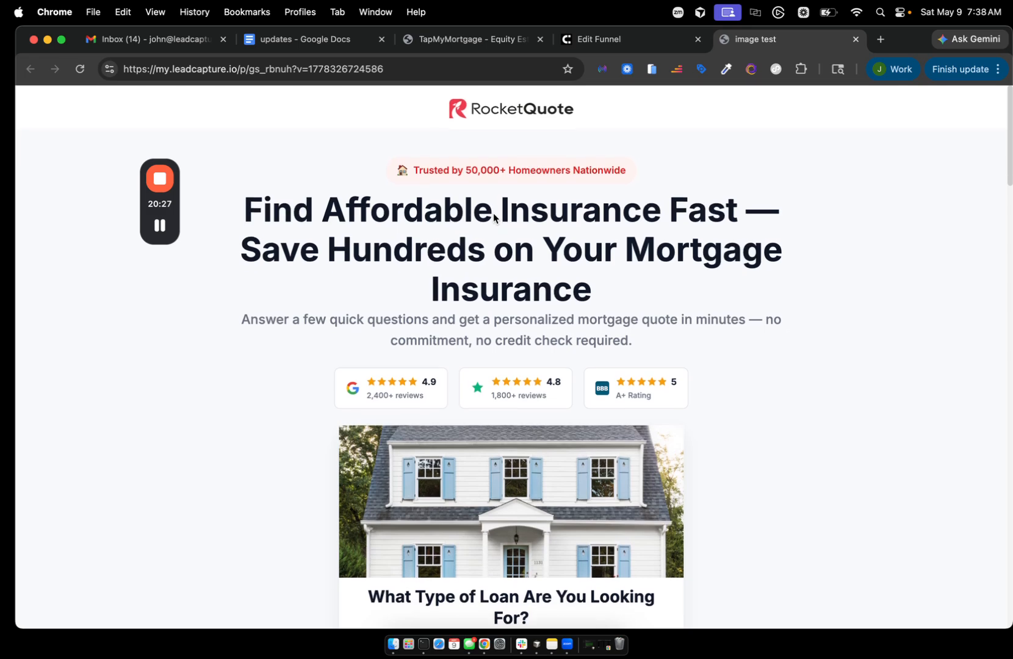
{"action": "scroll", "coordinate": [465, 386], "scroll_direction": "down", "scroll_amount": 4}
{"action": "left_click", "coordinate": [460, 457]}
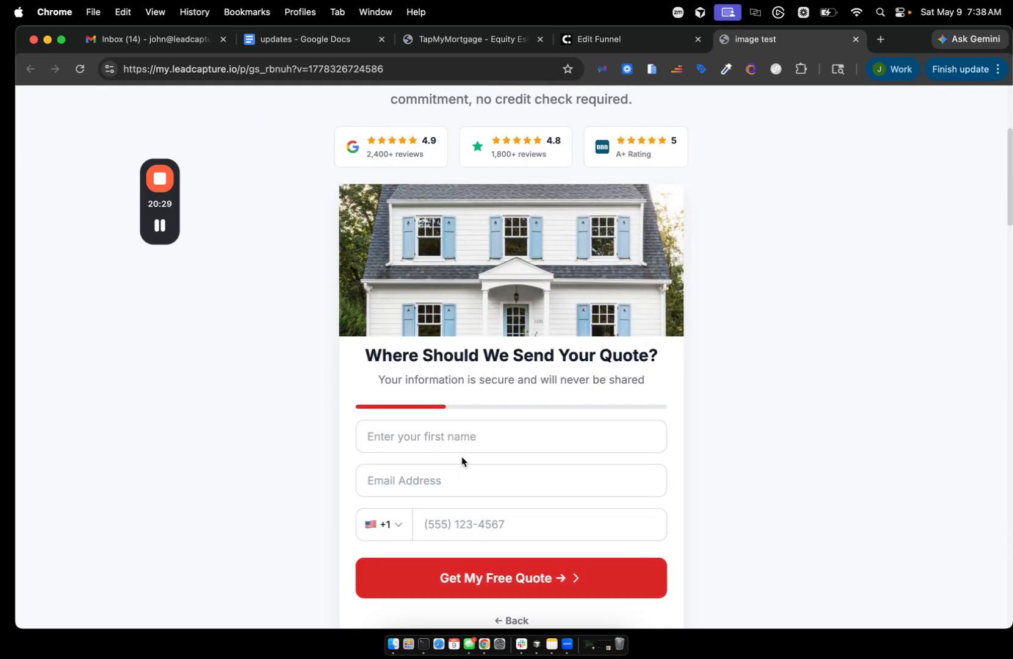
{"action": "left_click", "coordinate": [425, 433]}
{"action": "type", "text": "Mike"}
{"action": "key", "text": "Tab"}
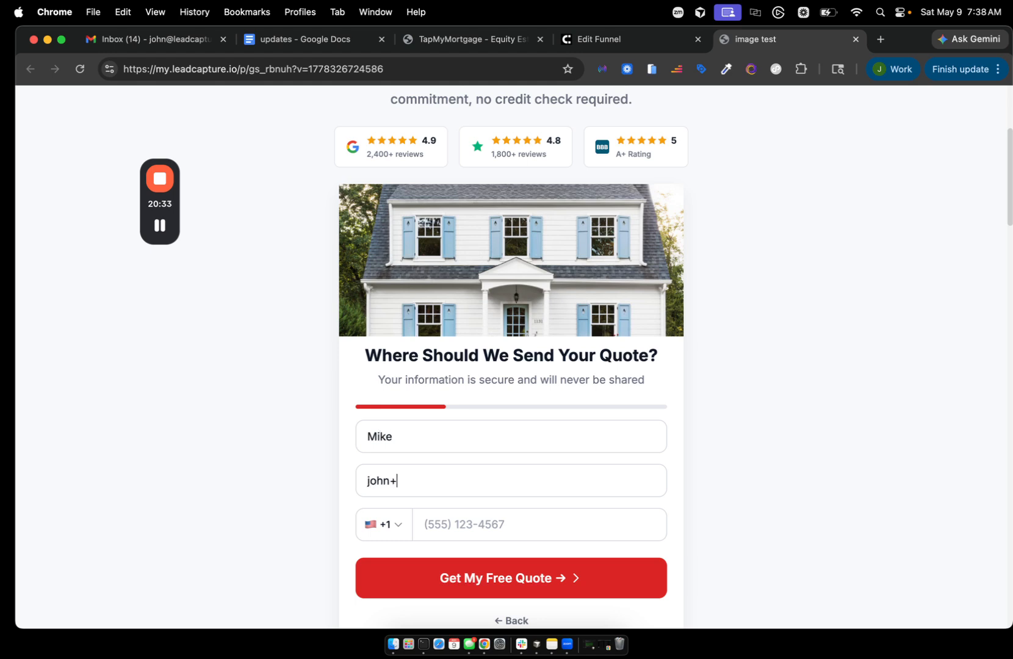
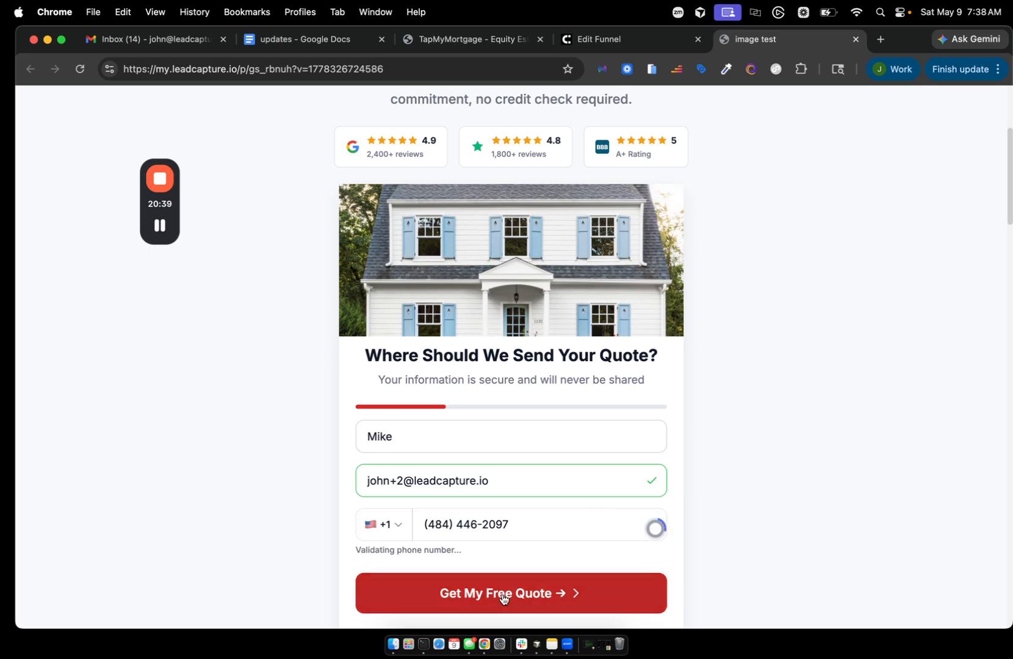
{"action": "left_click", "coordinate": [467, 581]}
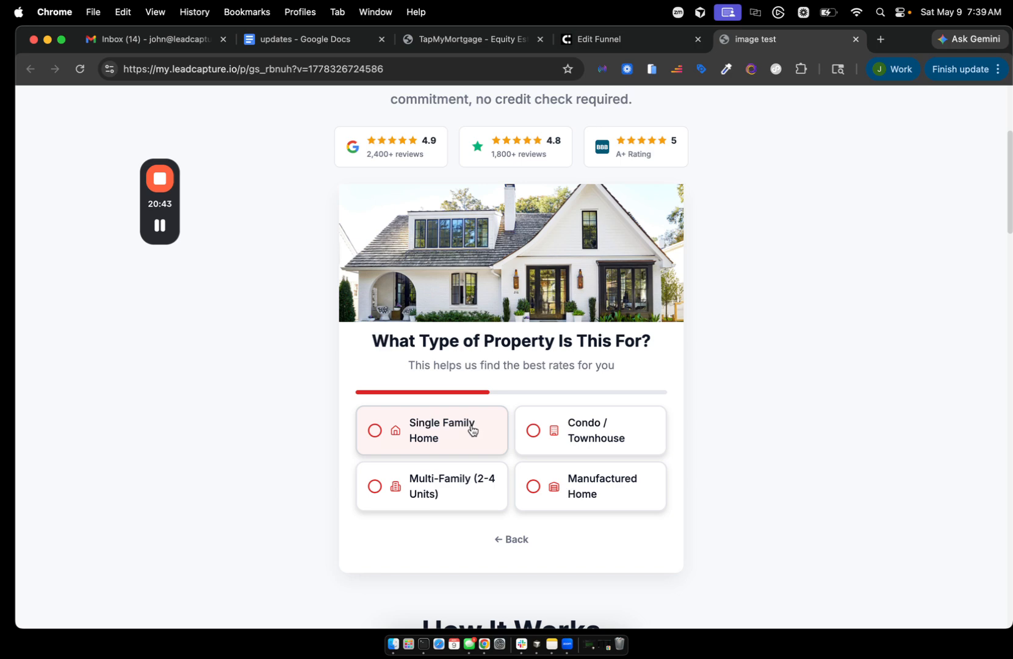
- Answer Condo / Townhouse as the property type and close the preview tab
{"action": "left_click", "coordinate": [577, 430]}
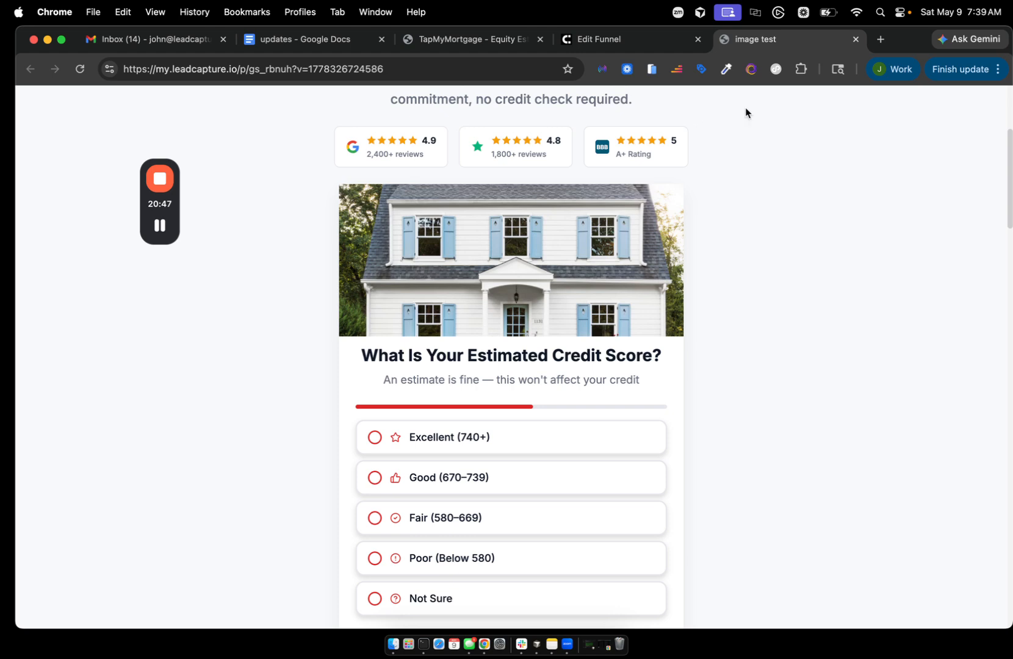
{"action": "scroll", "coordinate": [748, 181], "scroll_direction": "up", "scroll_amount": 5}
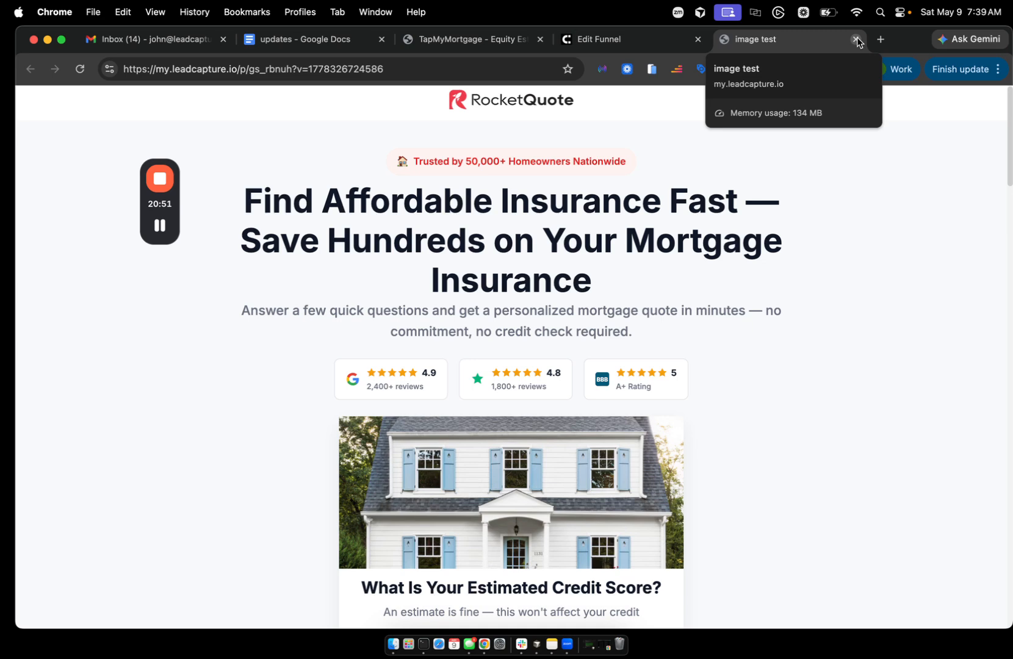
{"action": "left_click", "coordinate": [856, 40]}
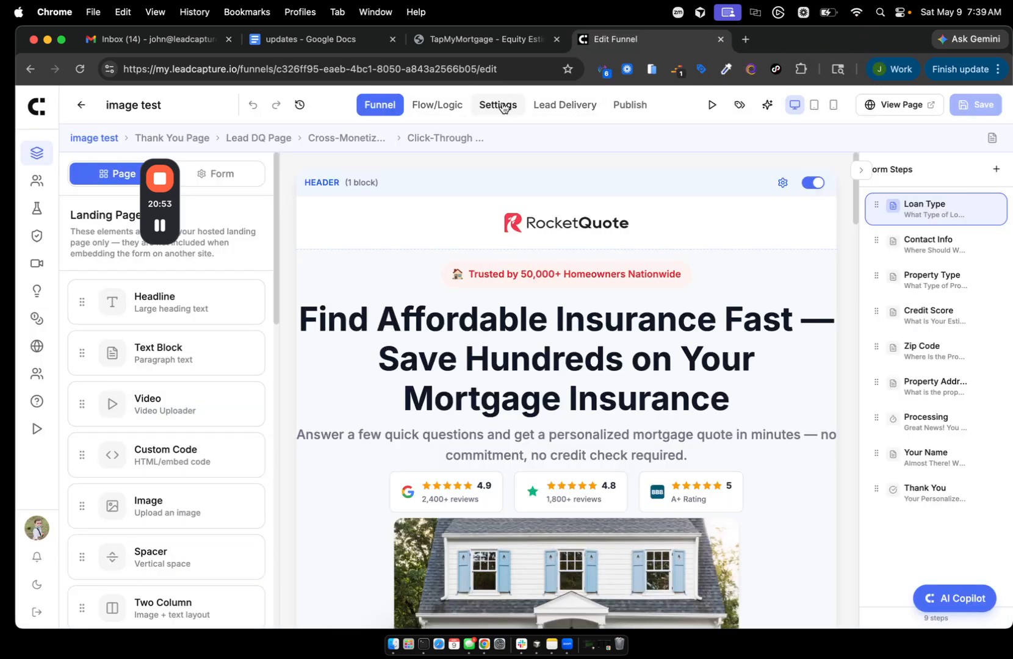
- Go to the Leads page from the sidebar to find the test submission
{"action": "mouse_move", "coordinate": [163, 229]}
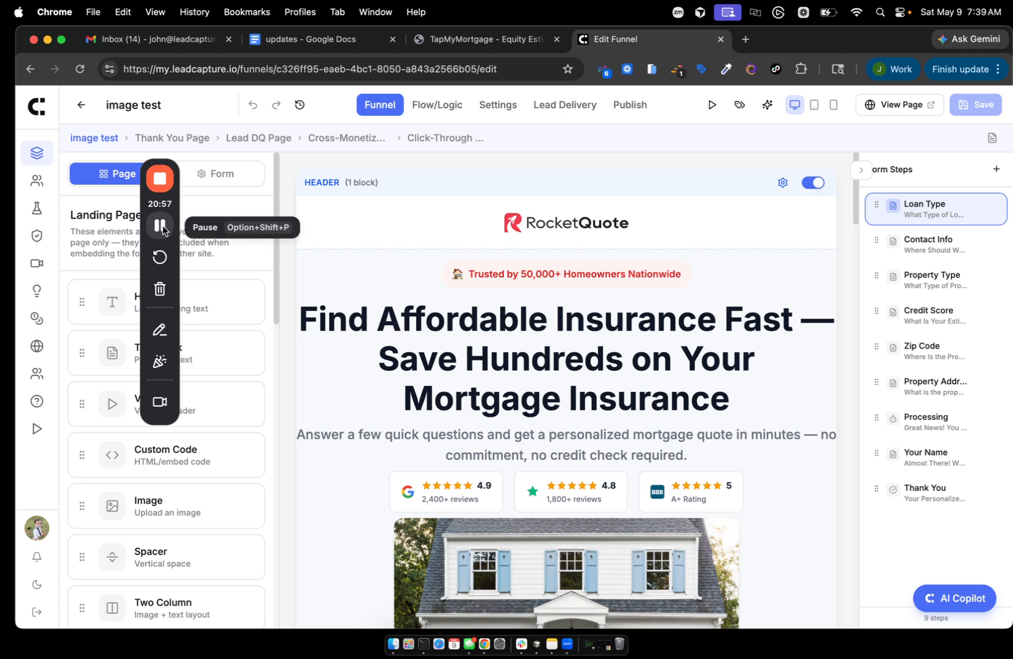
{"action": "left_click", "coordinate": [162, 227]}
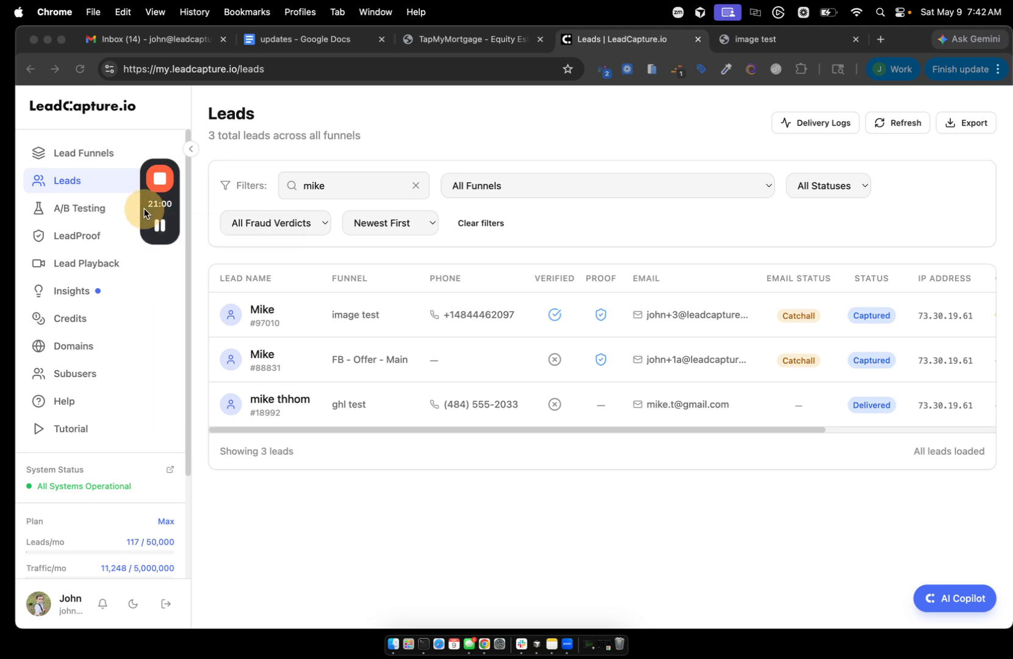
- Open the newest image test lead's details and scroll to its Identifiers
{"action": "left_click_drag", "start_coordinate": [141, 208], "coordinate": [824, 294]}
{"action": "left_click", "coordinate": [263, 310]}
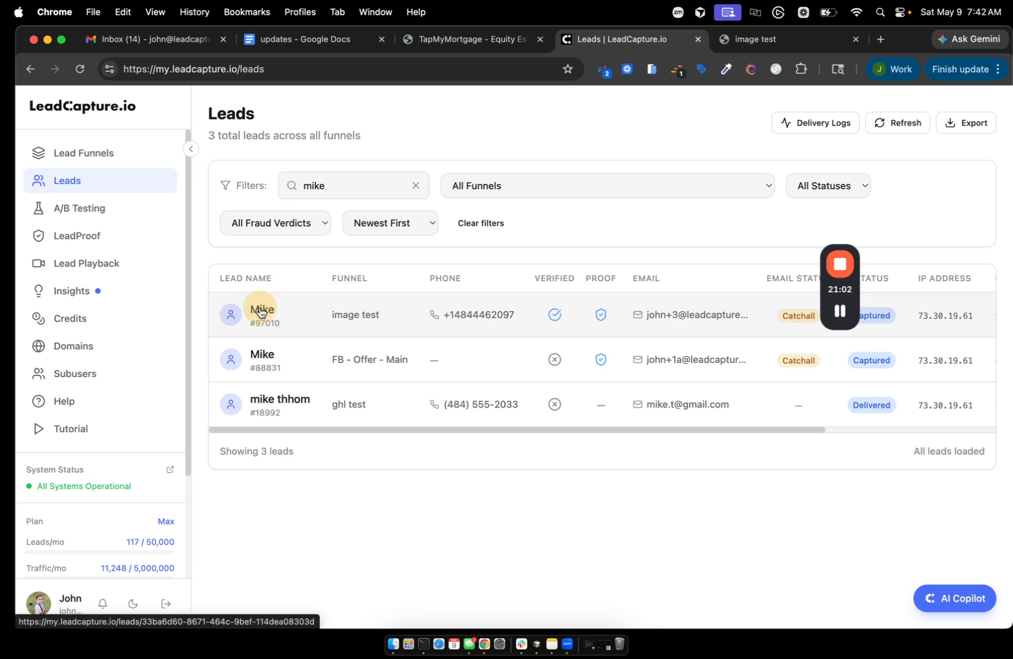
{"action": "scroll", "coordinate": [703, 451], "scroll_direction": "down", "scroll_amount": 15}
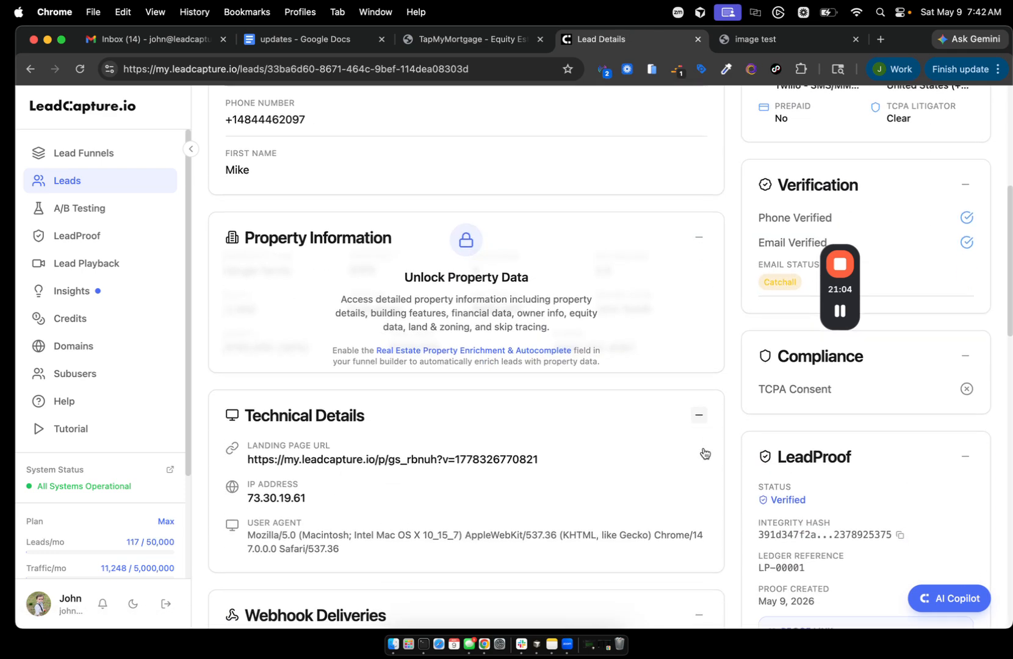
{"action": "scroll", "coordinate": [703, 452], "scroll_direction": "down", "scroll_amount": 5}
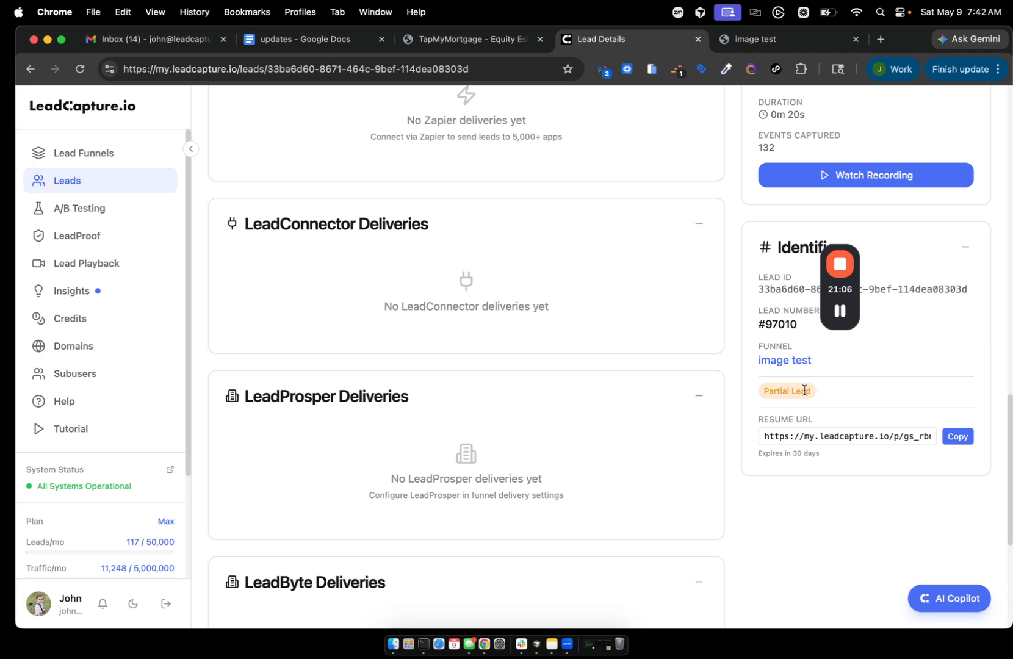
{"action": "scroll", "coordinate": [787, 389], "scroll_direction": "up", "scroll_amount": 1}
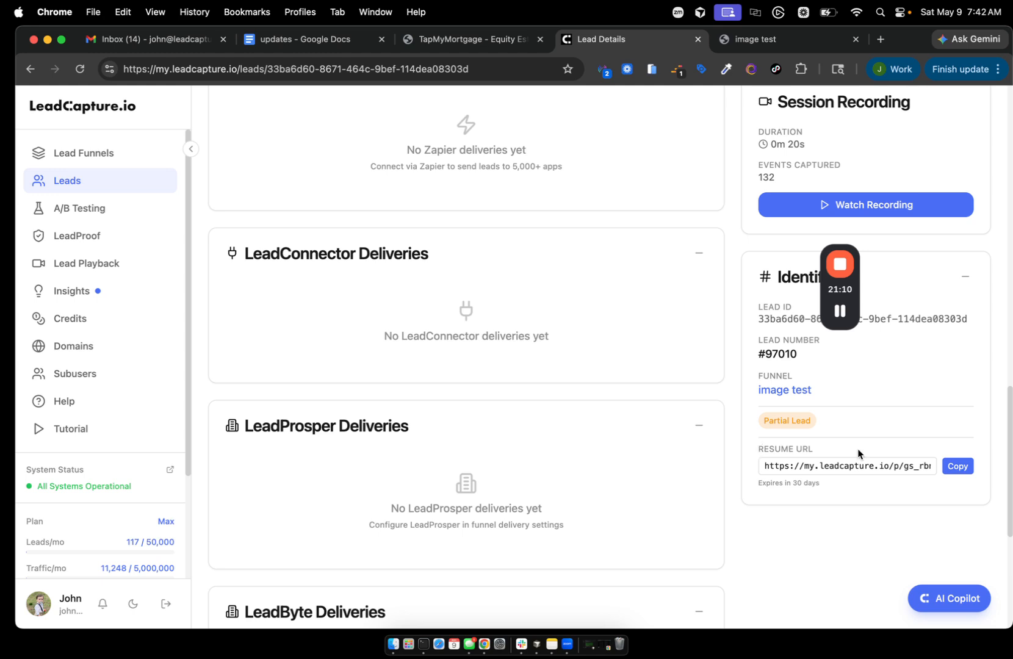
- Copy the lead's Resume URL and start a new browser tab
{"action": "left_click_drag", "start_coordinate": [830, 465], "coordinate": [914, 455]}
{"action": "left_click", "coordinate": [942, 440]}
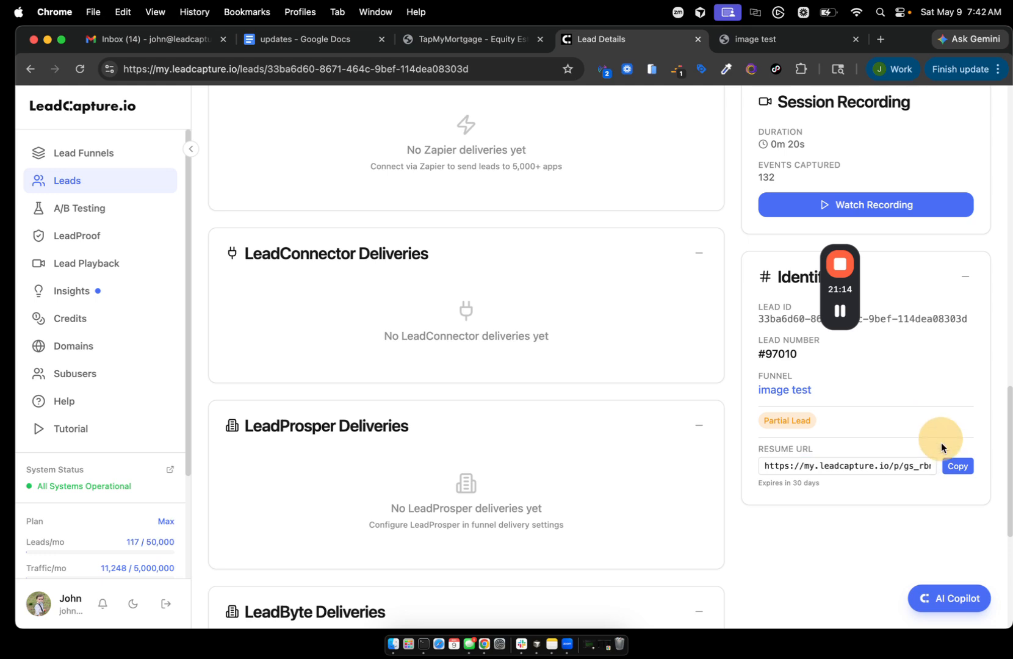
{"action": "left_click", "coordinate": [946, 461]}
{"action": "left_click", "coordinate": [881, 42]}
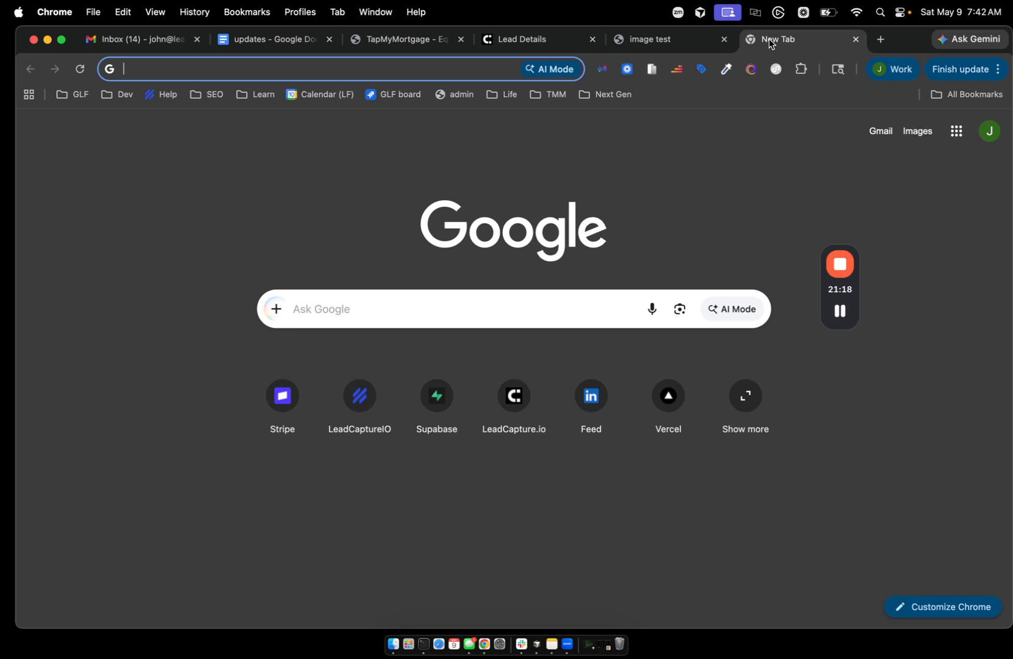
- Load the copied resume URL, continue the saved form and answer Condo / Townhouse
{"action": "key", "text": "super+v"}
{"action": "key", "text": "Return"}
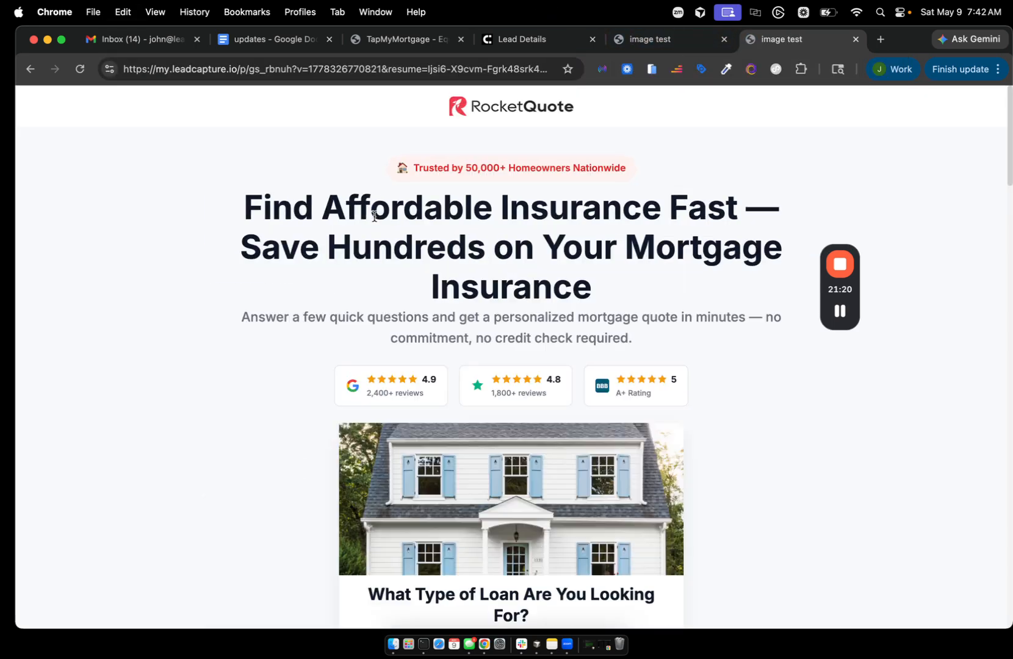
{"action": "scroll", "coordinate": [371, 342], "scroll_direction": "down", "scroll_amount": 2}
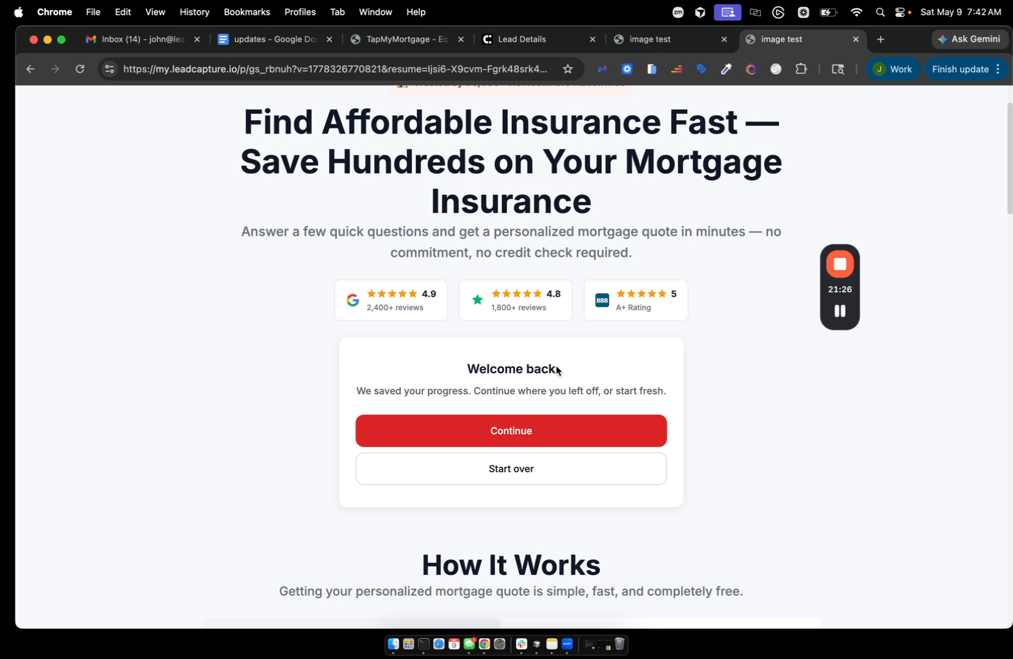
{"action": "left_click", "coordinate": [514, 432]}
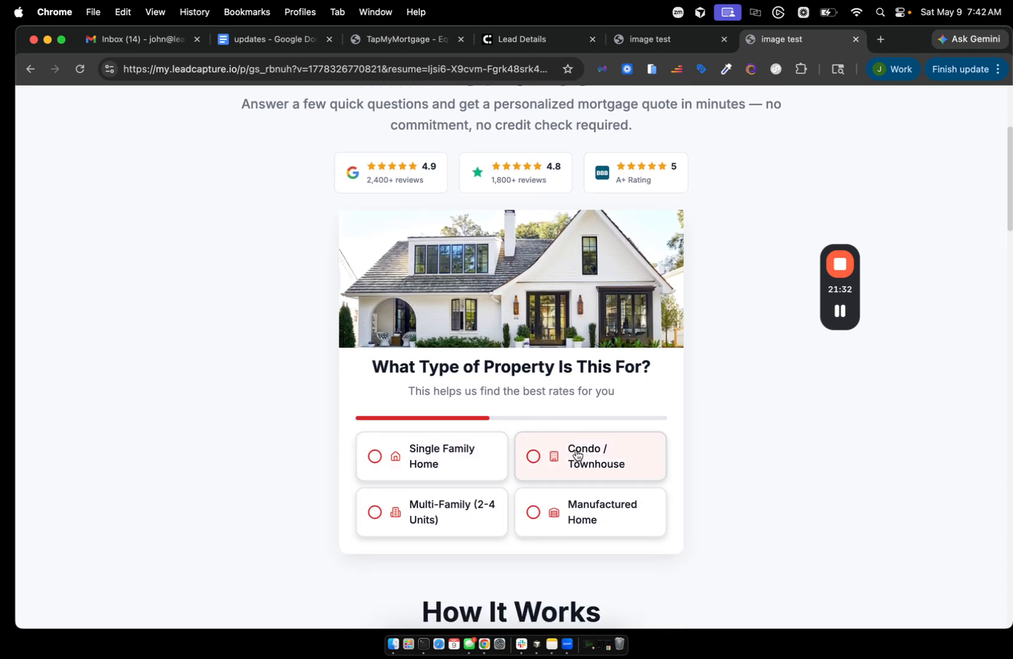
{"action": "left_click", "coordinate": [574, 455]}
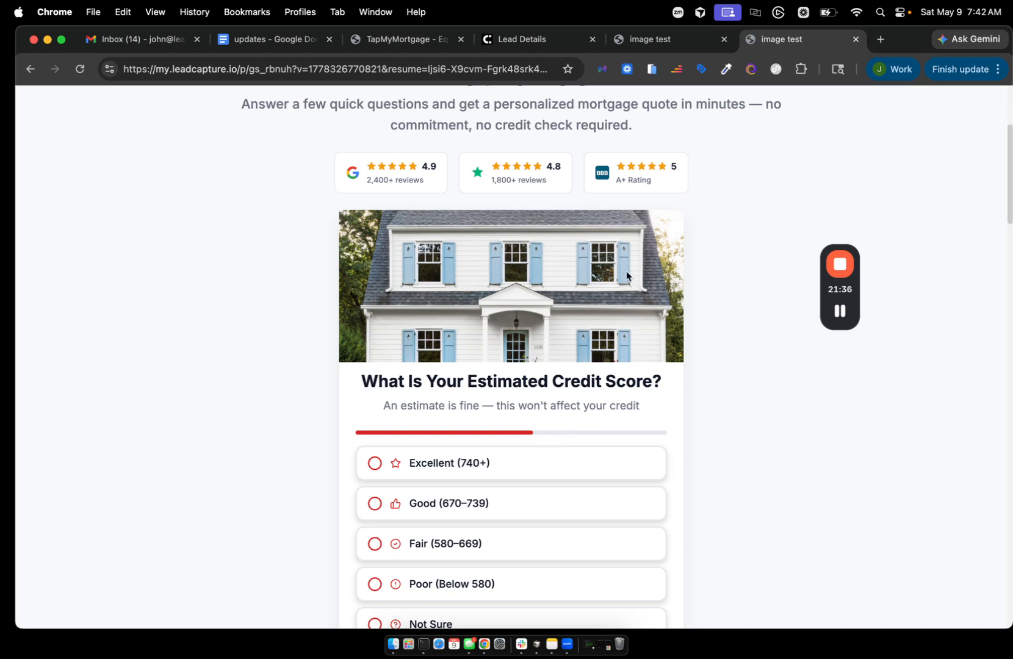
{"action": "left_click", "coordinate": [534, 44]}
{"action": "scroll", "coordinate": [507, 215], "scroll_direction": "up", "scroll_amount": 10}
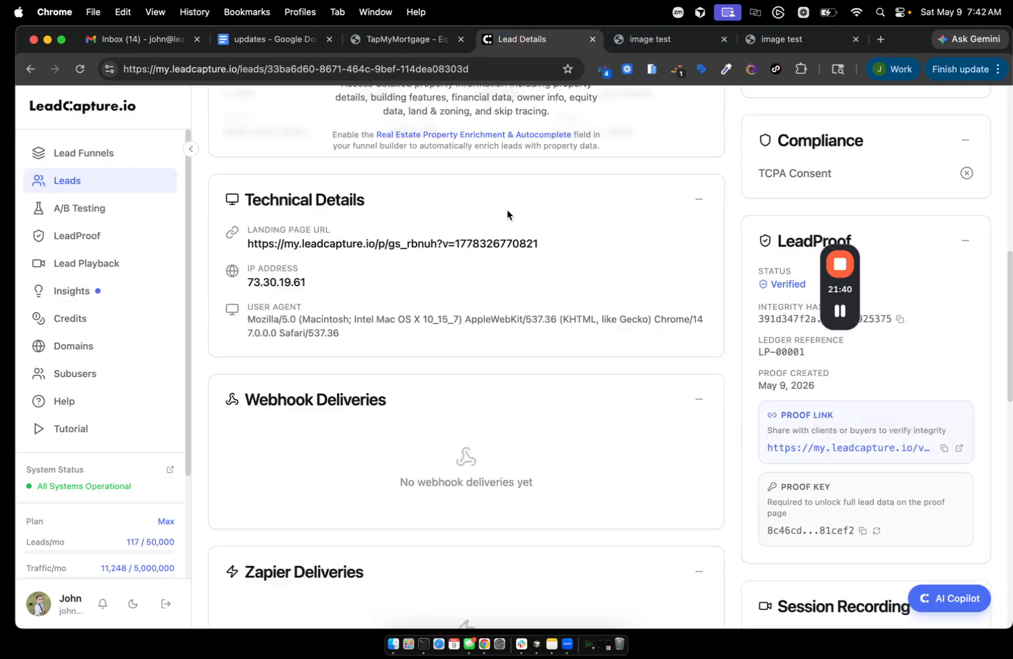
{"action": "scroll", "coordinate": [507, 215], "scroll_direction": "up", "scroll_amount": 5}
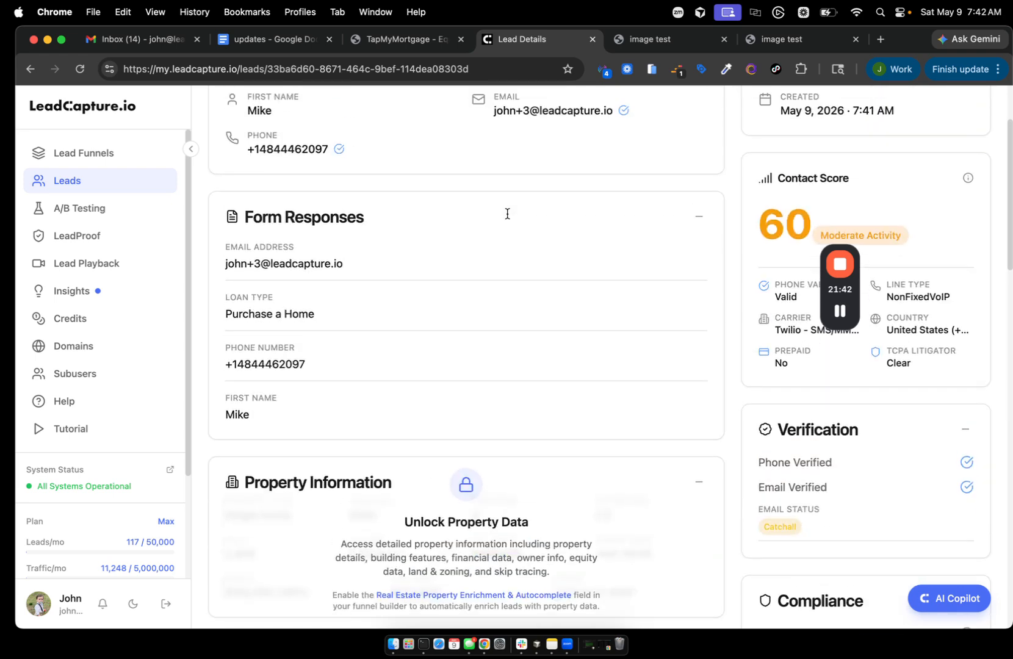
{"action": "scroll", "coordinate": [506, 217], "scroll_direction": "down", "scroll_amount": 3}
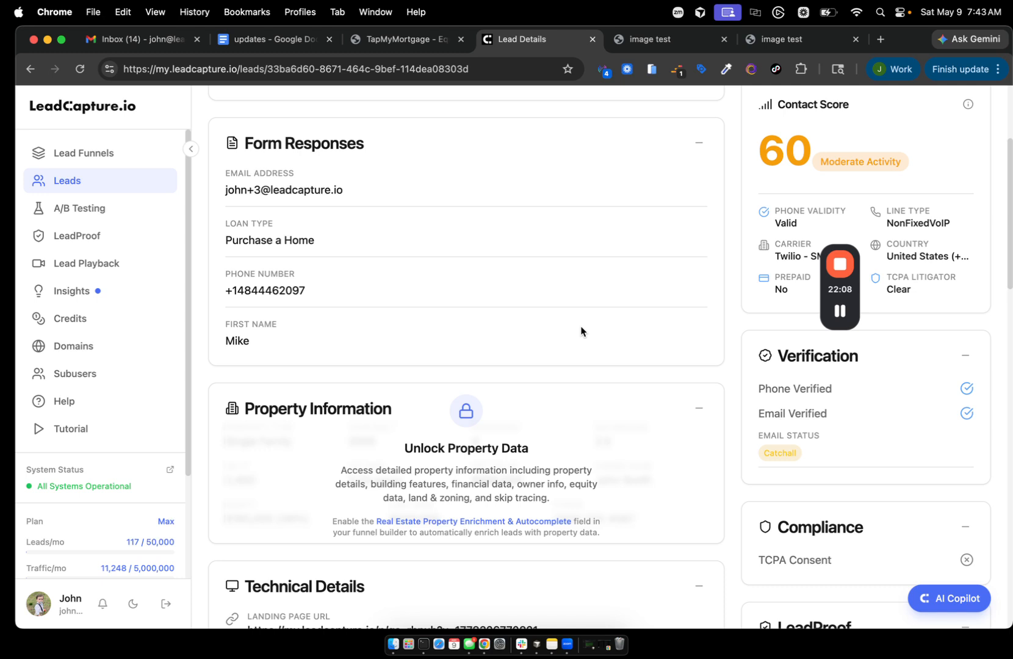
{"action": "scroll", "coordinate": [580, 330], "scroll_direction": "up", "scroll_amount": 2}
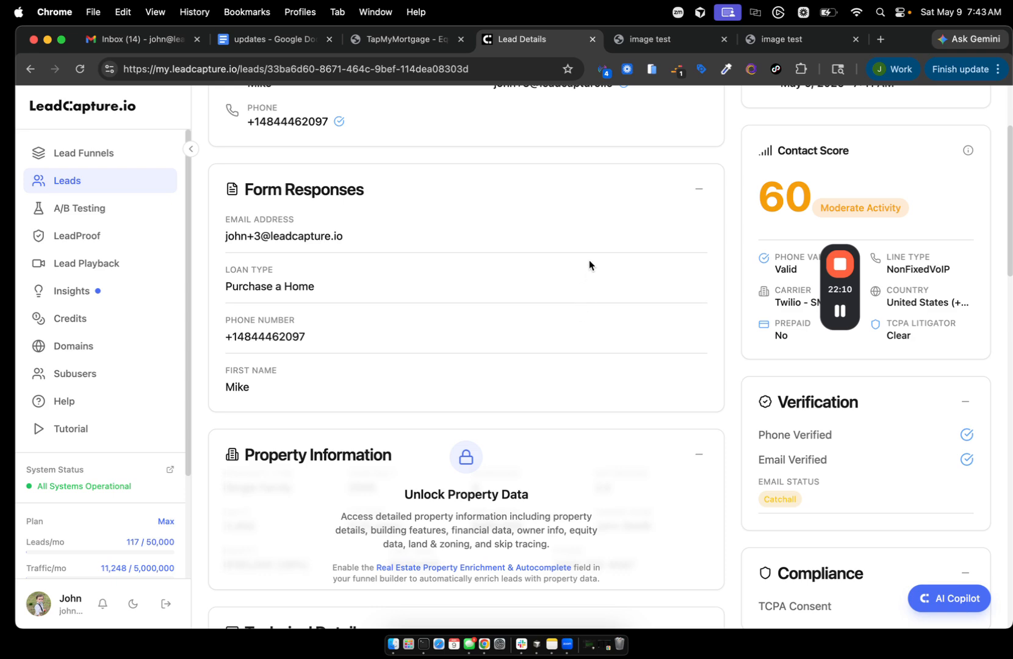
{"action": "scroll", "coordinate": [589, 259], "scroll_direction": "up", "scroll_amount": 2}
{"action": "scroll", "coordinate": [589, 259], "scroll_direction": "down", "scroll_amount": 2}
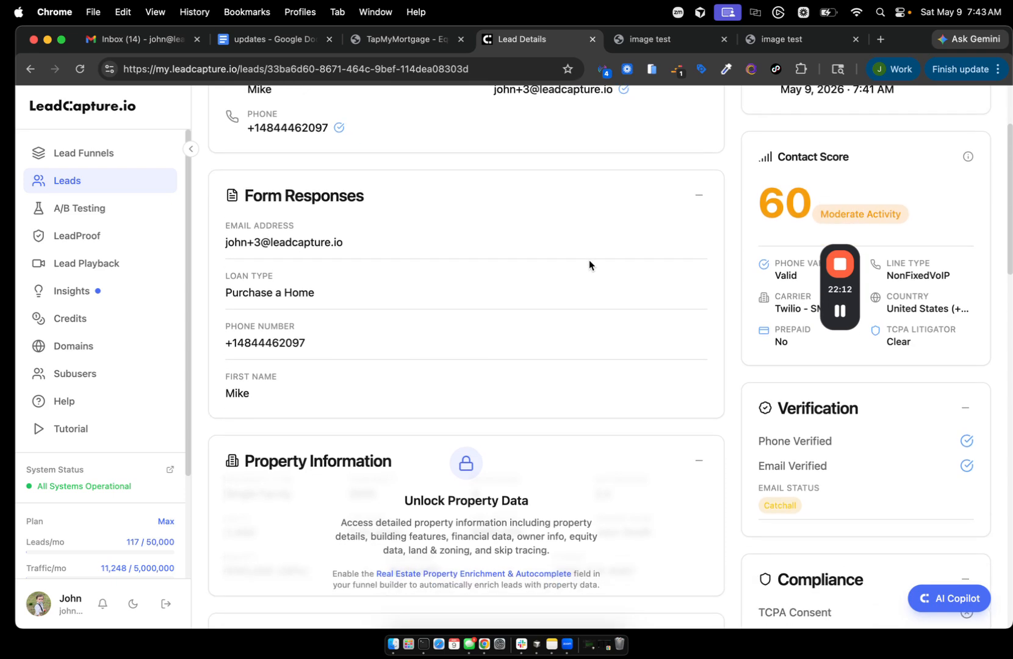
{"action": "scroll", "coordinate": [588, 259], "scroll_direction": "down", "scroll_amount": 20}
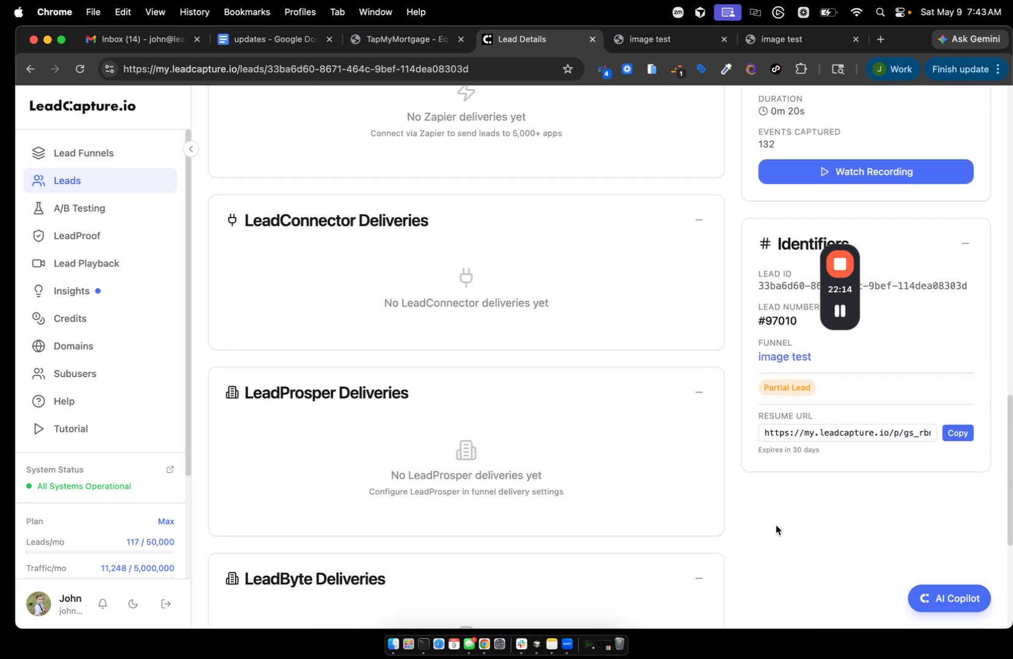
{"action": "scroll", "coordinate": [776, 524], "scroll_direction": "down", "scroll_amount": 1}
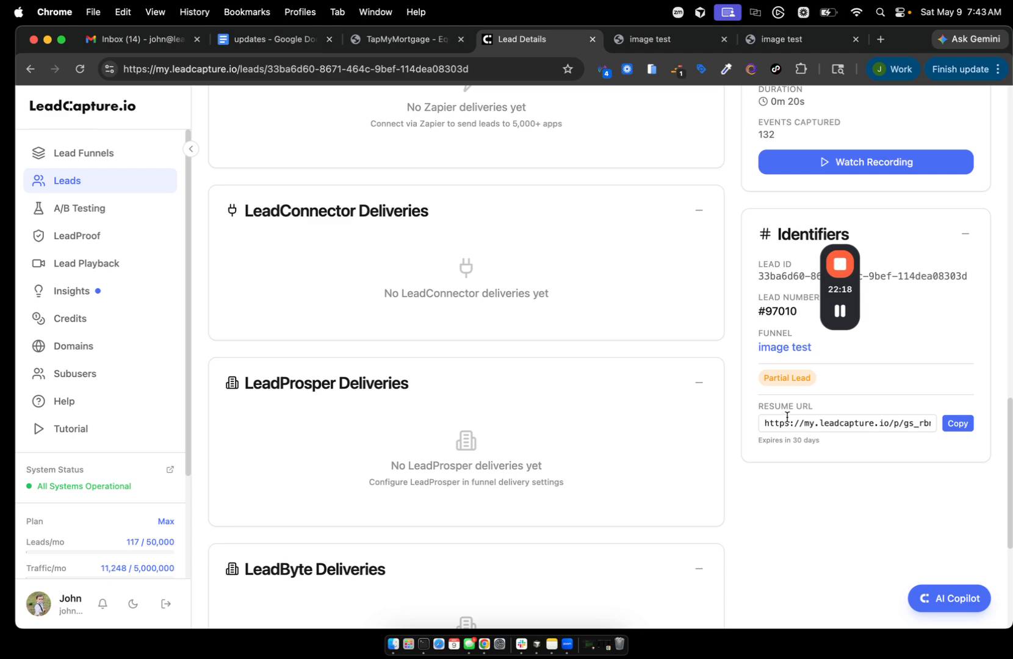
{"action": "scroll", "coordinate": [665, 356], "scroll_direction": "up", "scroll_amount": 10}
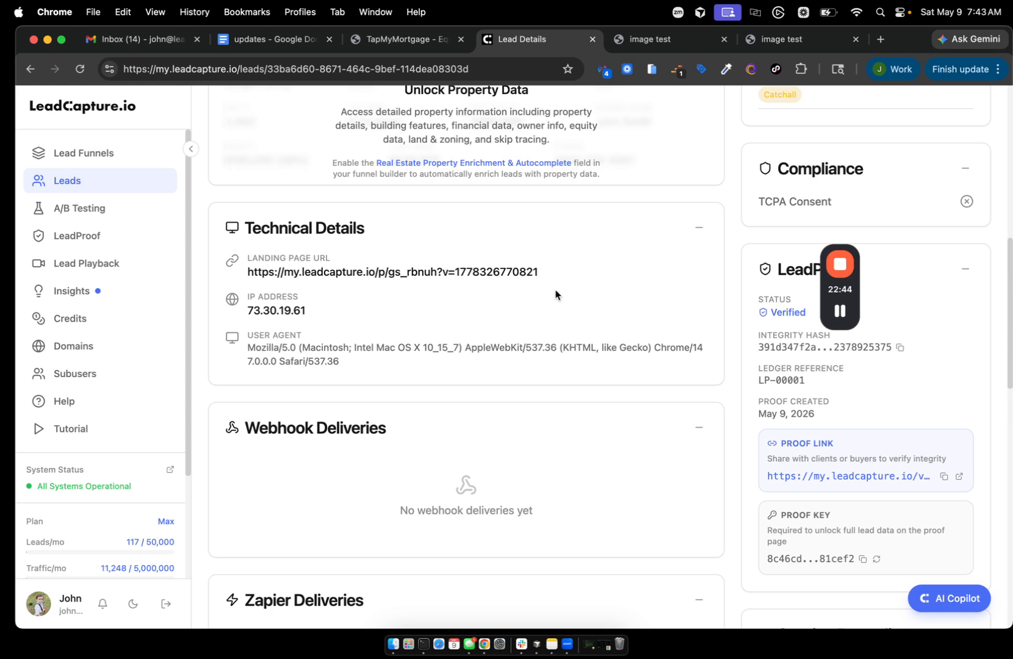
{"action": "left_click", "coordinate": [841, 311]}
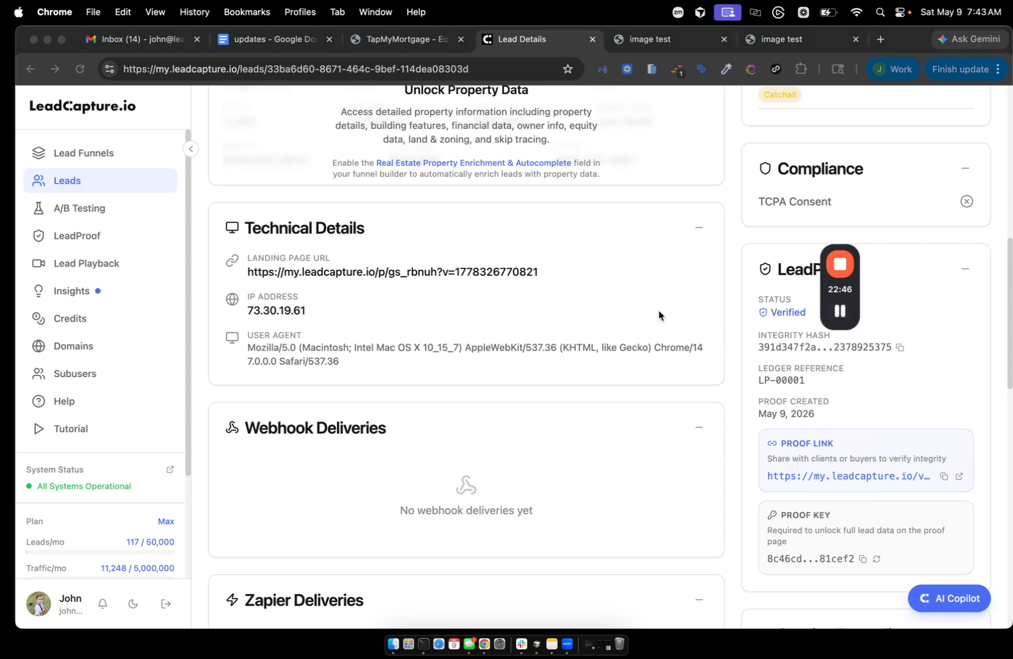
{"action": "scroll", "coordinate": [658, 310], "scroll_direction": "up", "scroll_amount": 10}
{"action": "left_click", "coordinate": [408, 133]}
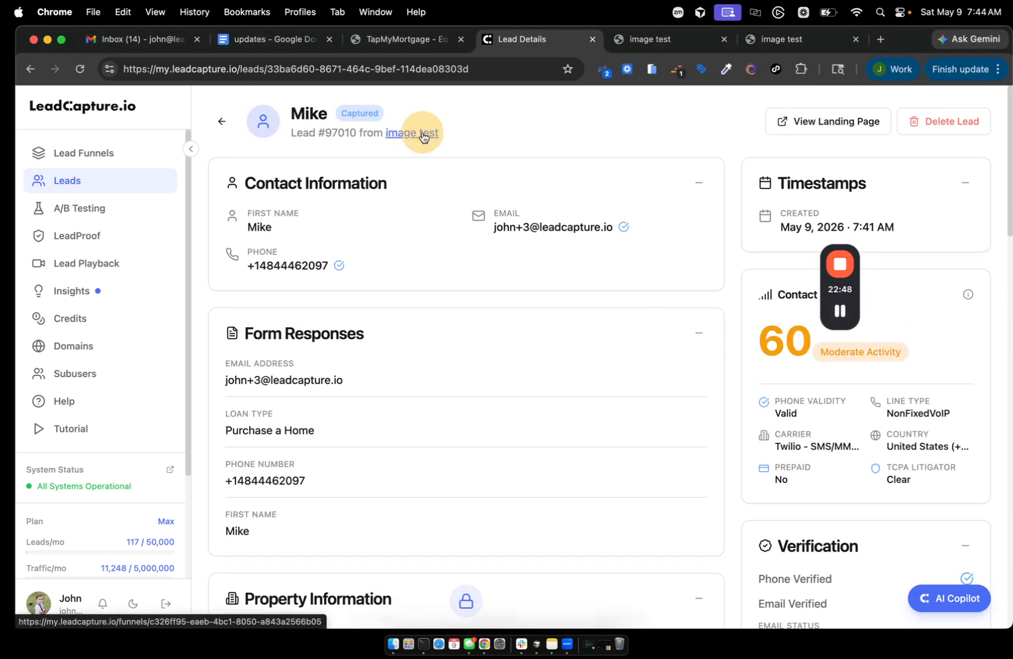
- Open the image test funnel's Lead Scoring settings and switch lead scoring on
{"action": "left_click", "coordinate": [897, 127]}
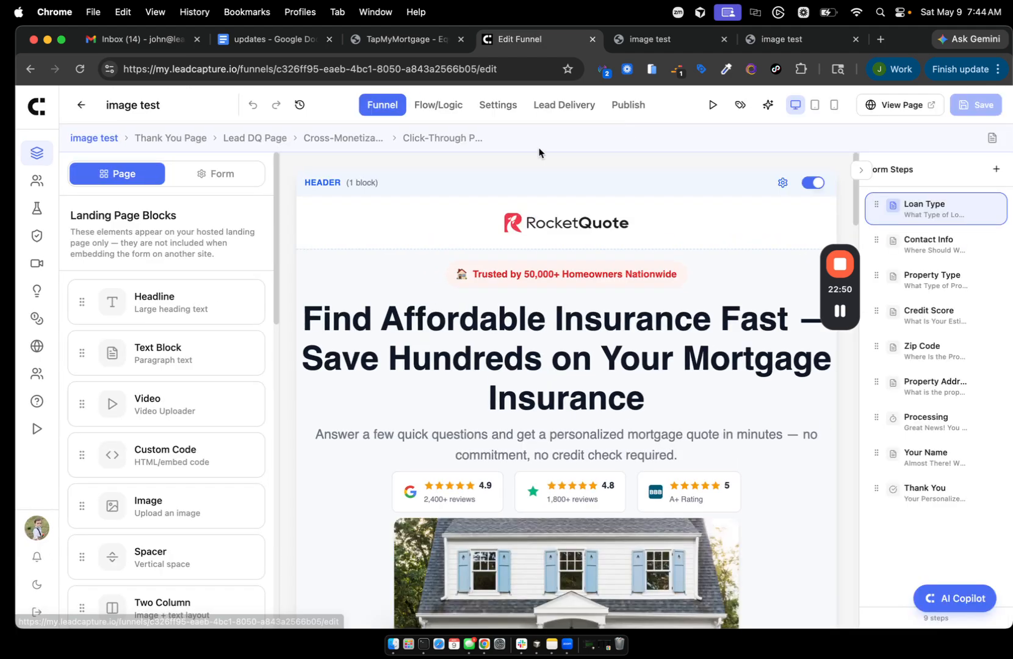
{"action": "left_click", "coordinate": [497, 104]}
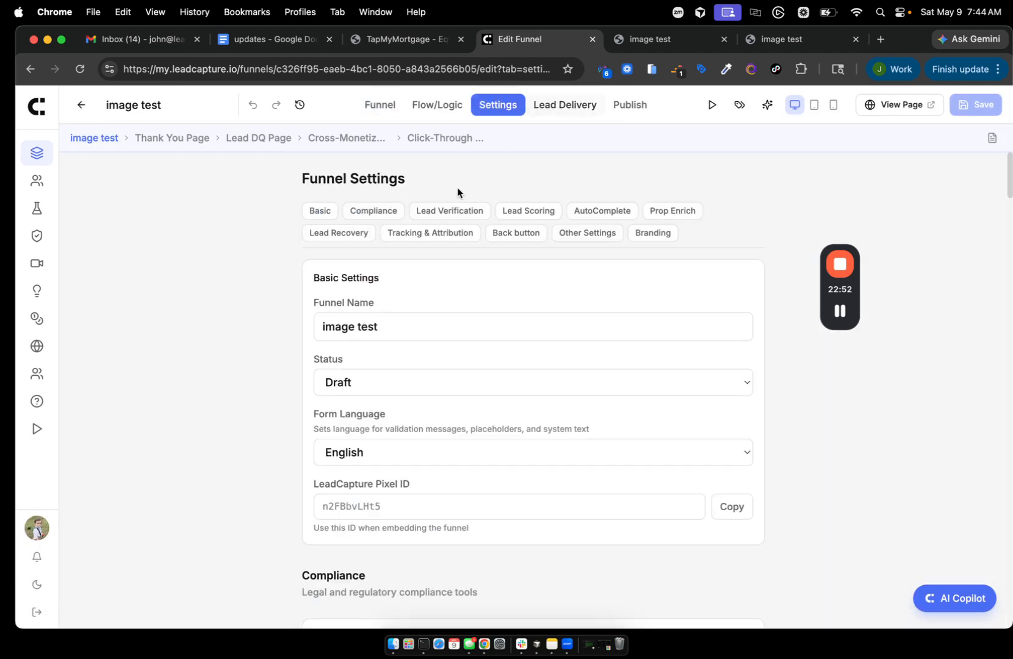
{"action": "left_click", "coordinate": [506, 223]}
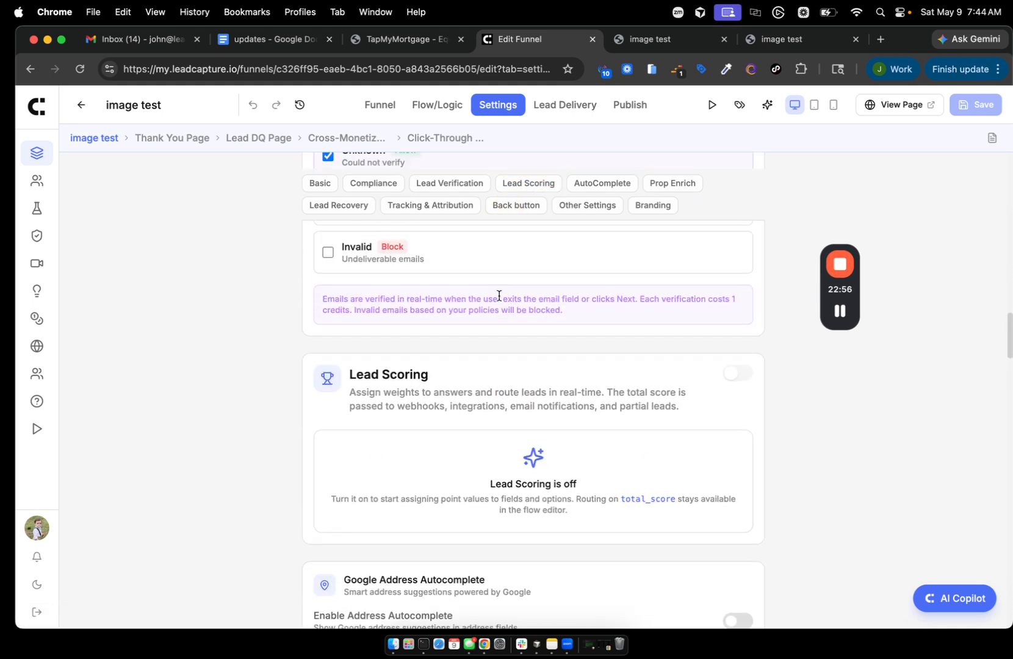
{"action": "left_click", "coordinate": [732, 372]}
- Add Loan Type as a scored field
{"action": "scroll", "coordinate": [443, 476], "scroll_direction": "down", "scroll_amount": 5}
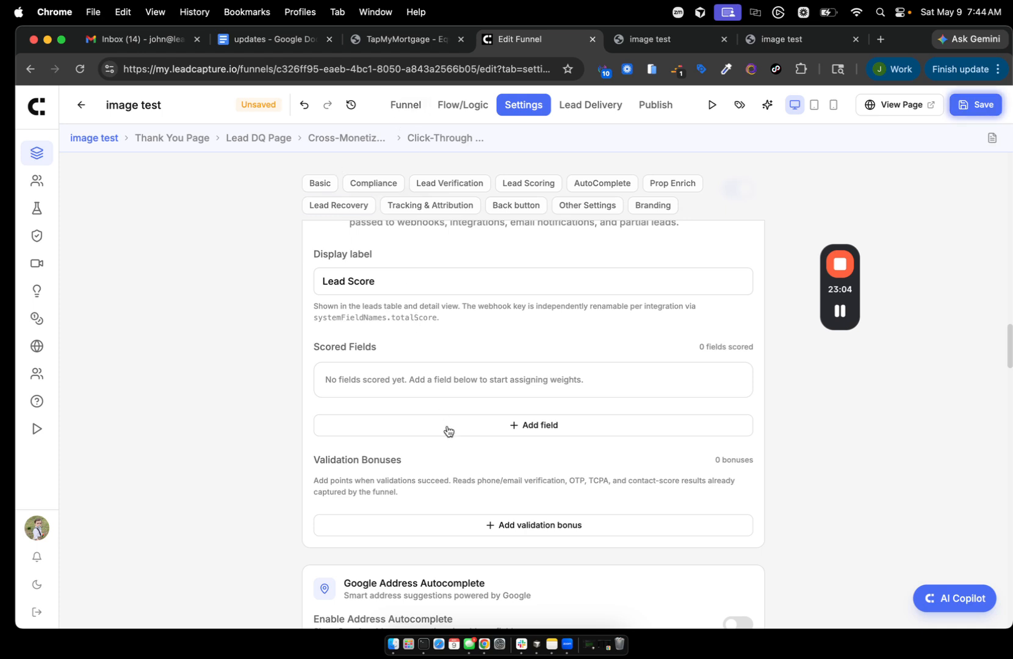
{"action": "left_click", "coordinate": [515, 425]}
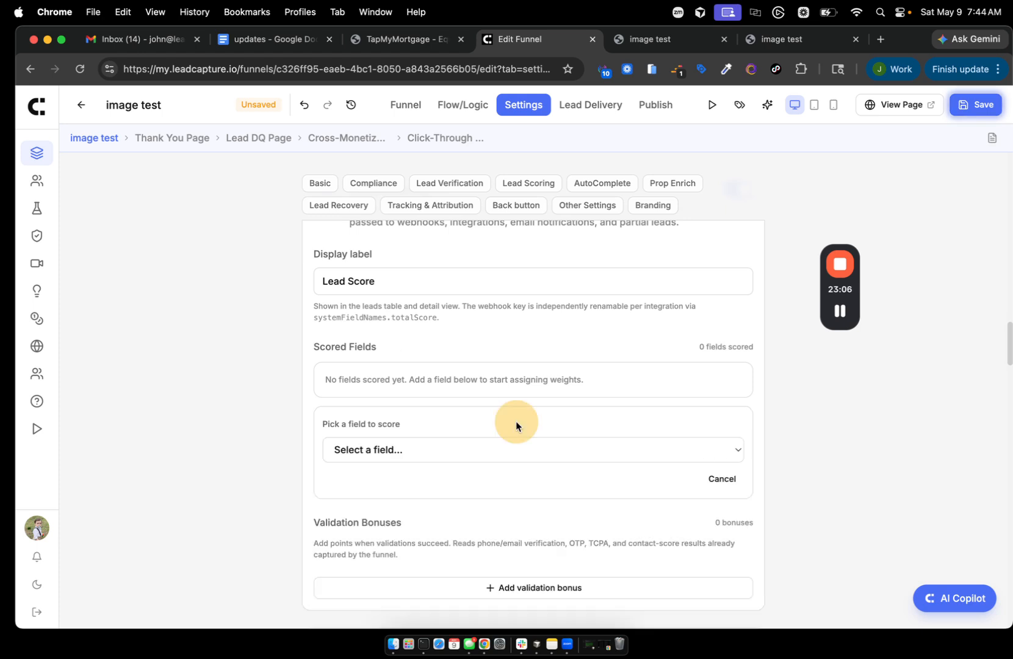
{"action": "scroll", "coordinate": [516, 420], "scroll_direction": "down", "scroll_amount": 2}
{"action": "left_click", "coordinate": [468, 355]}
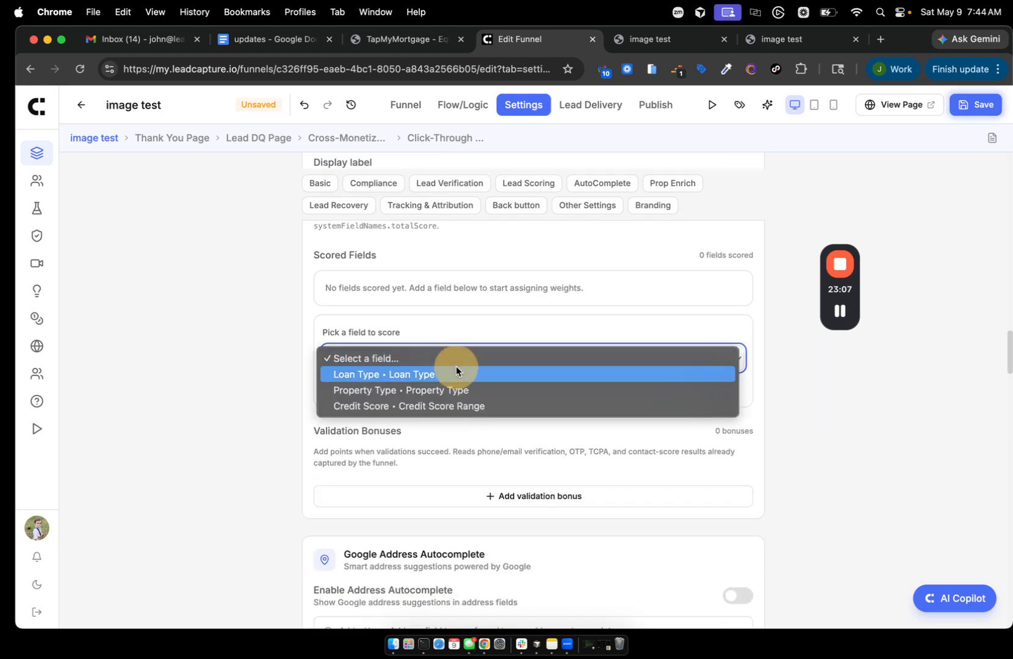
{"action": "left_click", "coordinate": [423, 377]}
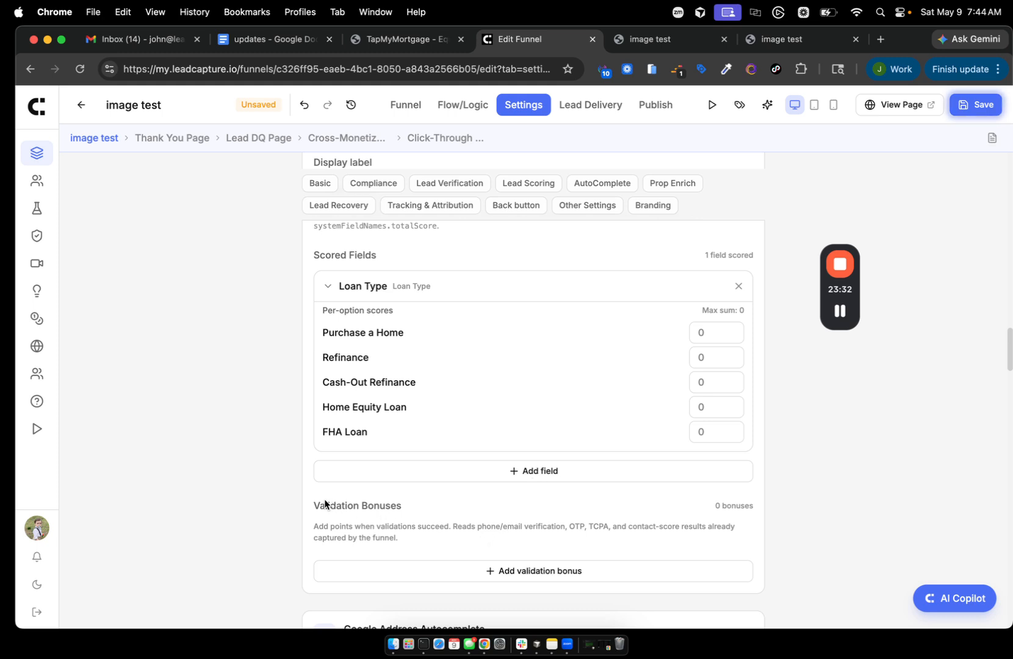
- Add a validation bonus for OTP passed worth 5 points
{"action": "scroll", "coordinate": [446, 512], "scroll_direction": "down", "scroll_amount": 1}
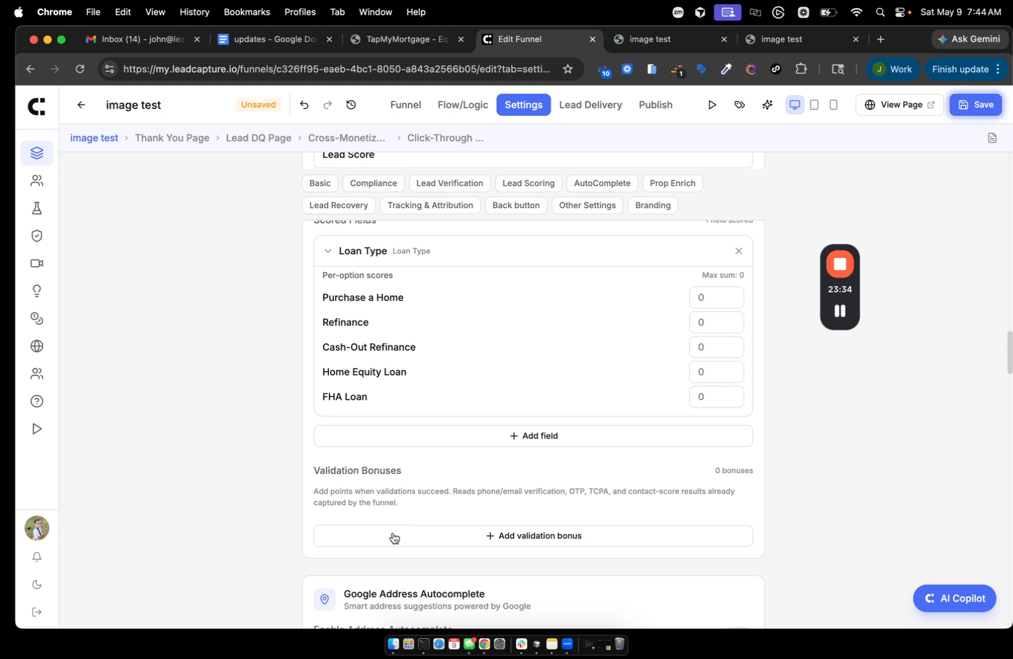
{"action": "left_click", "coordinate": [515, 526]}
{"action": "scroll", "coordinate": [515, 525], "scroll_direction": "down", "scroll_amount": 2}
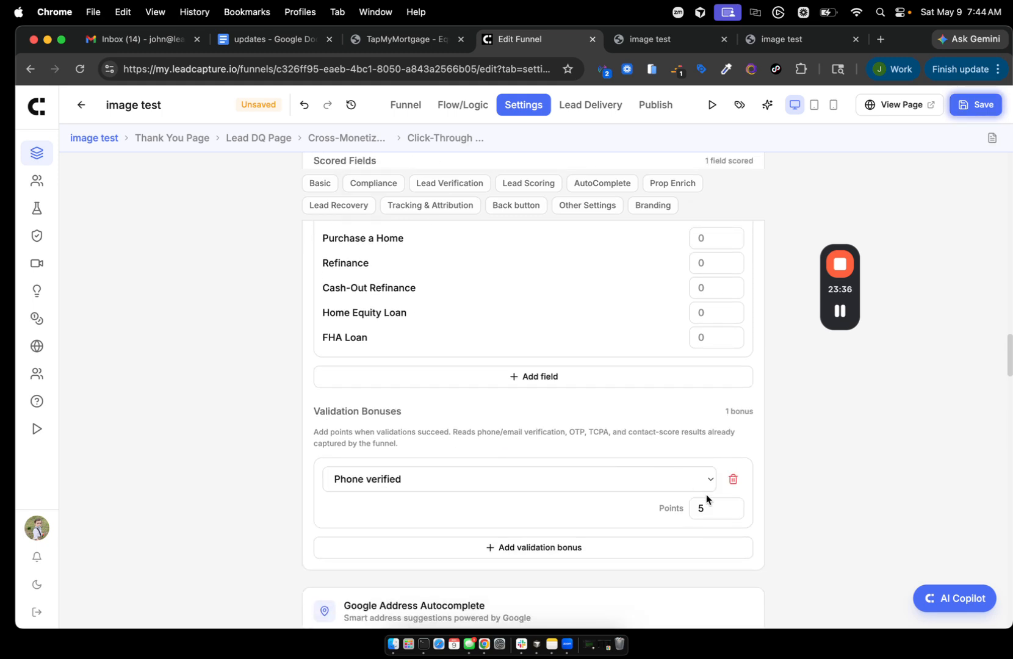
{"action": "left_click", "coordinate": [656, 480]}
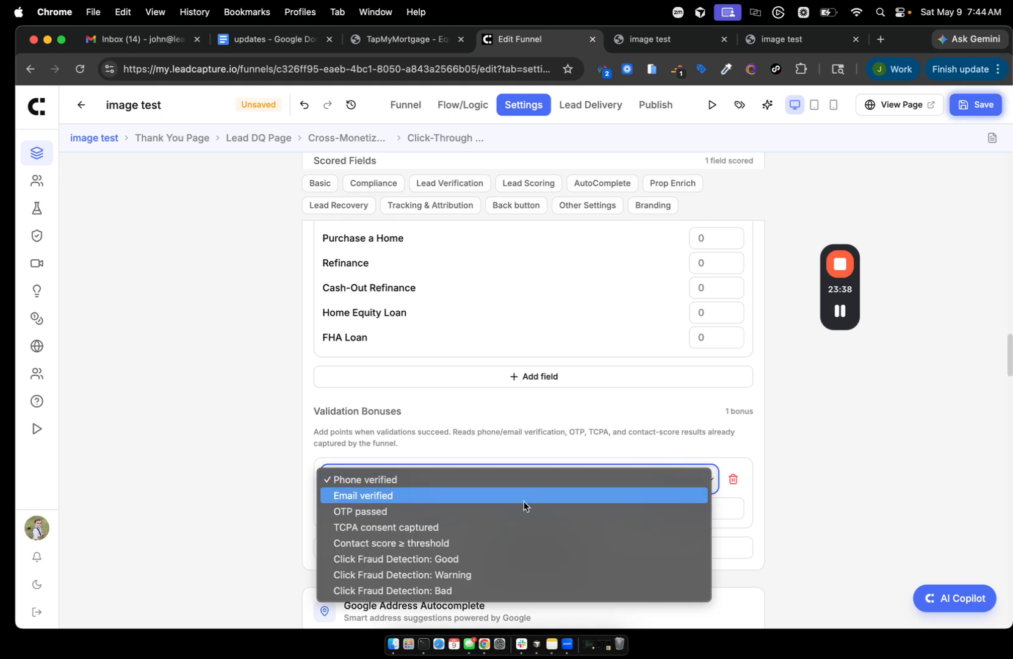
{"action": "left_click", "coordinate": [506, 512]}
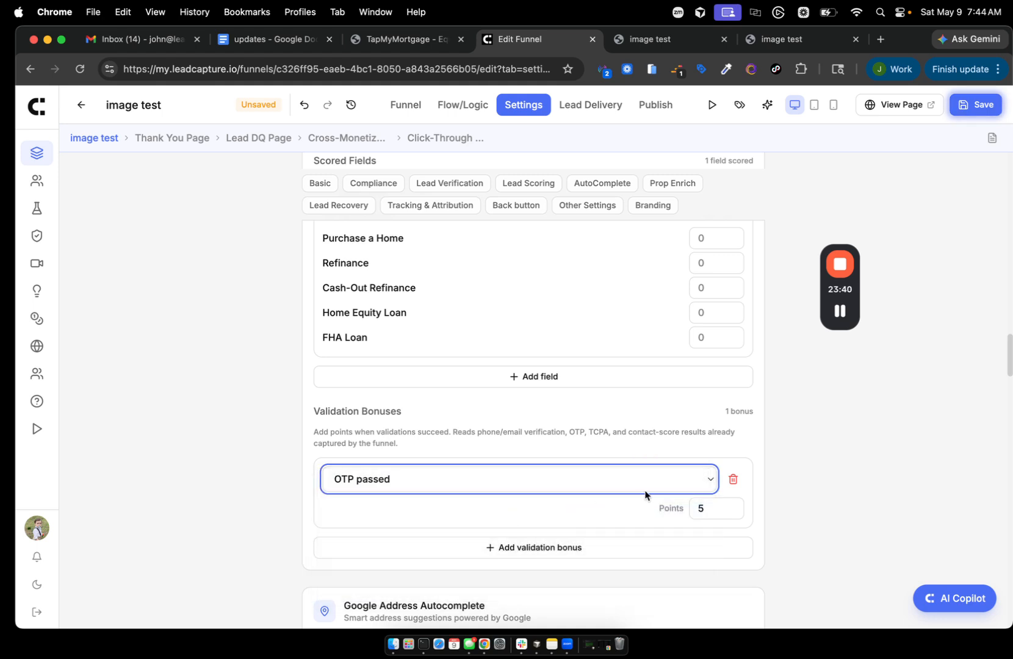
{"action": "left_click", "coordinate": [696, 507]}
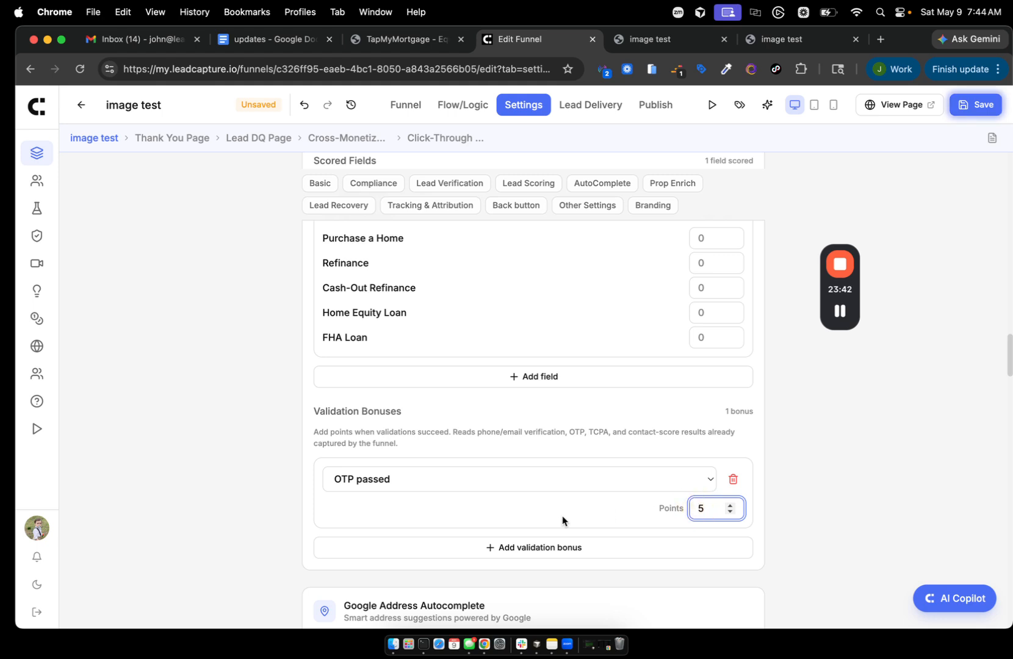
- Add a second validation bonus for Click Fraud Detection: Good worth 25 points
{"action": "left_click", "coordinate": [506, 548]}
{"action": "scroll", "coordinate": [477, 516], "scroll_direction": "down", "scroll_amount": 2}
{"action": "left_click", "coordinate": [414, 437]}
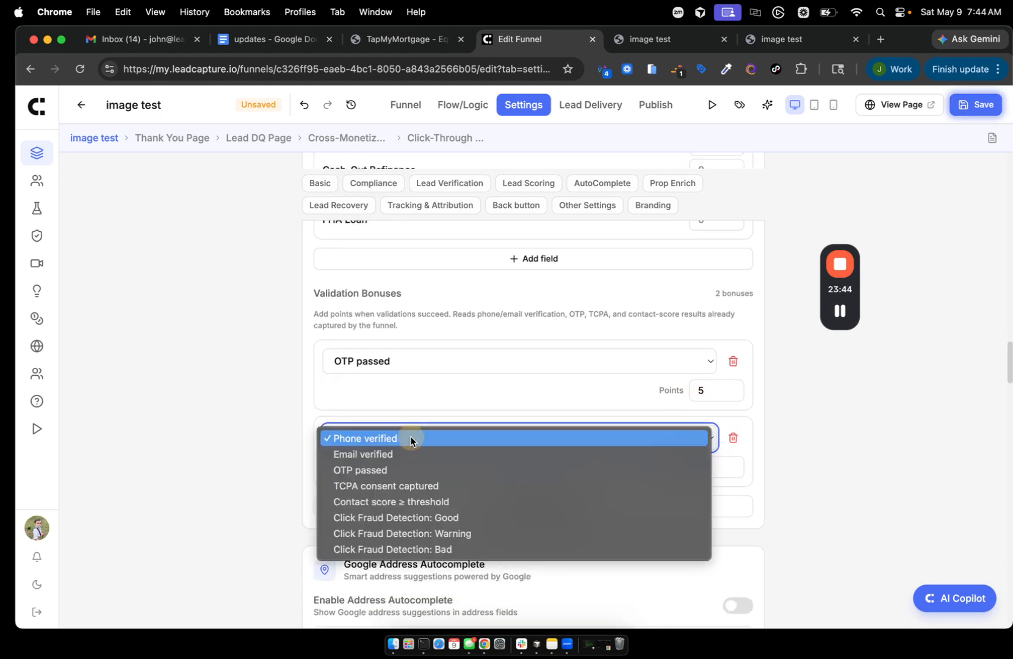
{"action": "left_click", "coordinate": [396, 522]}
{"action": "left_click", "coordinate": [693, 465]}
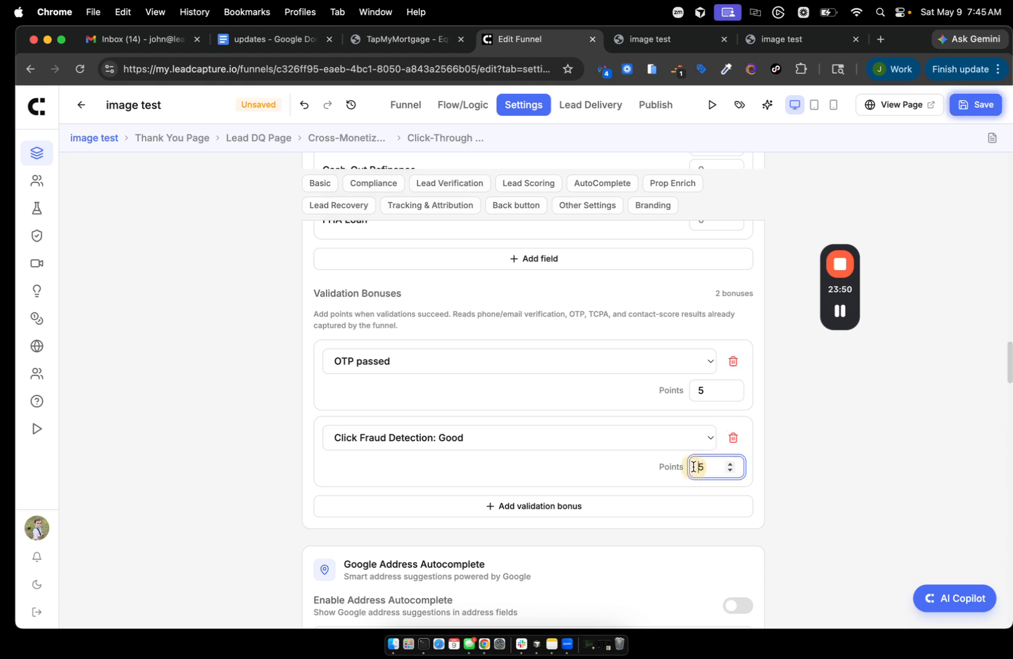
{"action": "type", "text": "2"}
- Add a Click Fraud Detection: Warning bonus worth 2 points, then view the Flow/Logic map
{"action": "left_click", "coordinate": [506, 506]}
{"action": "left_click", "coordinate": [463, 513]}
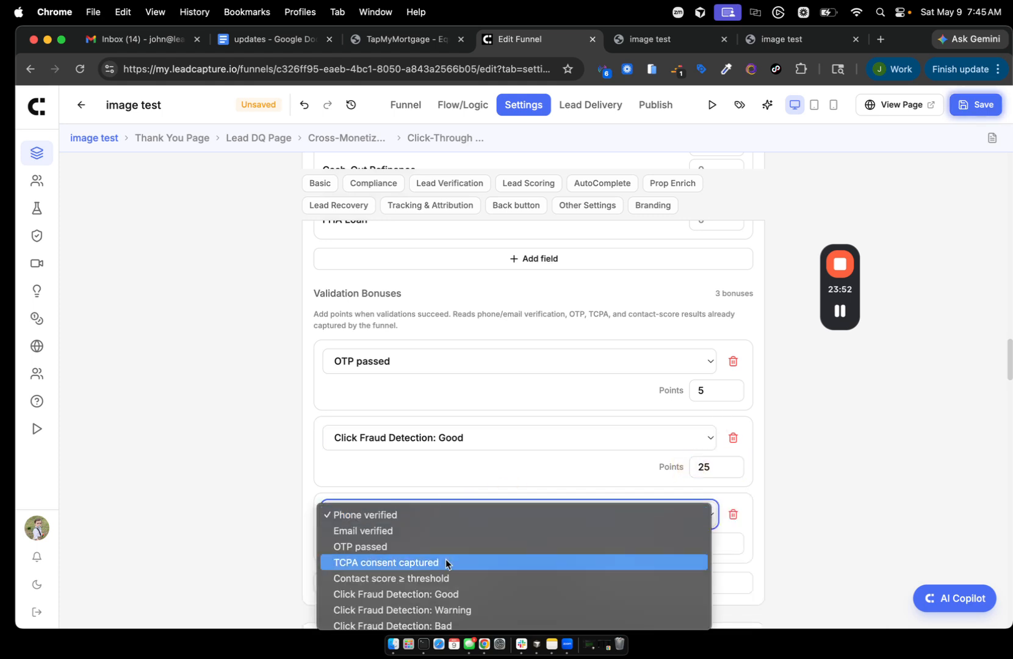
{"action": "left_click", "coordinate": [411, 603]}
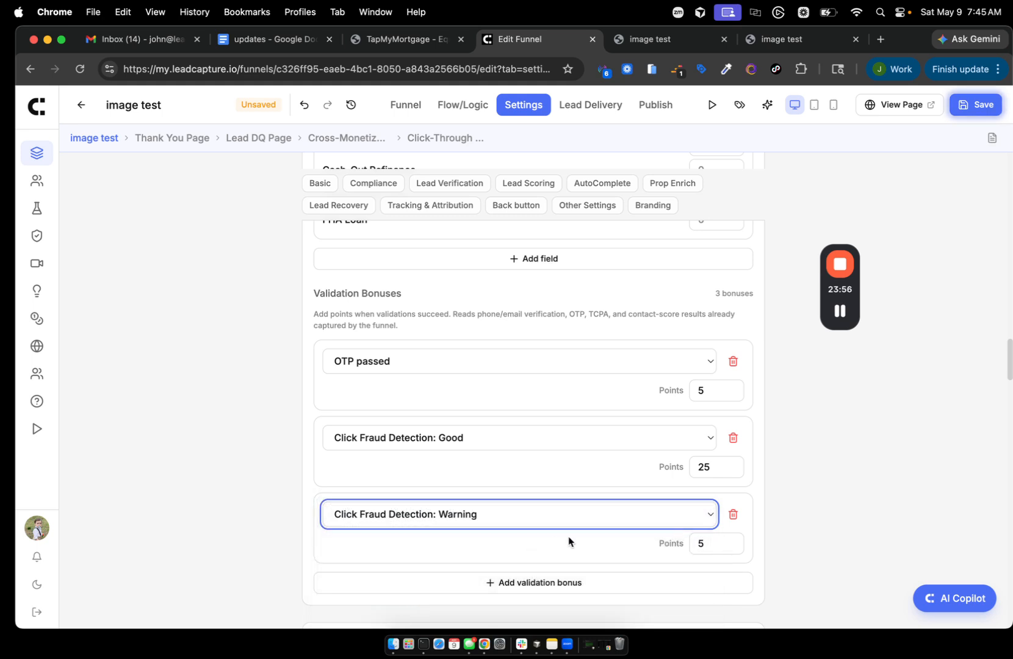
{"action": "left_click", "coordinate": [706, 542]}
{"action": "key", "text": "BackSpace"}
{"action": "type", "text": "2"}
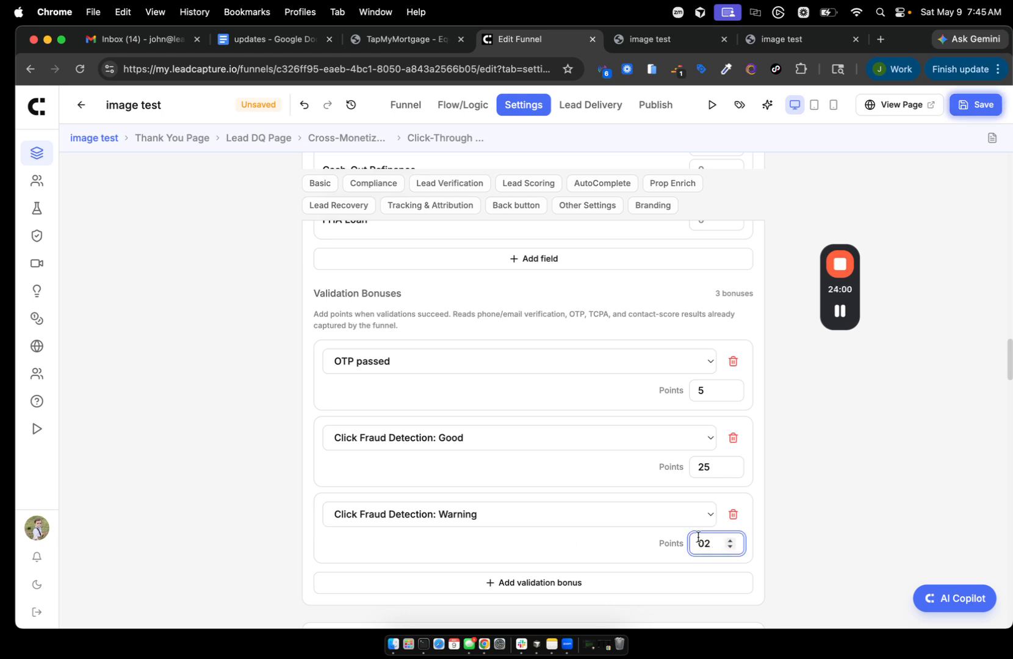
{"action": "key", "text": "Left"}
{"action": "key", "text": "BackSpace"}
{"action": "left_click", "coordinate": [851, 457]}
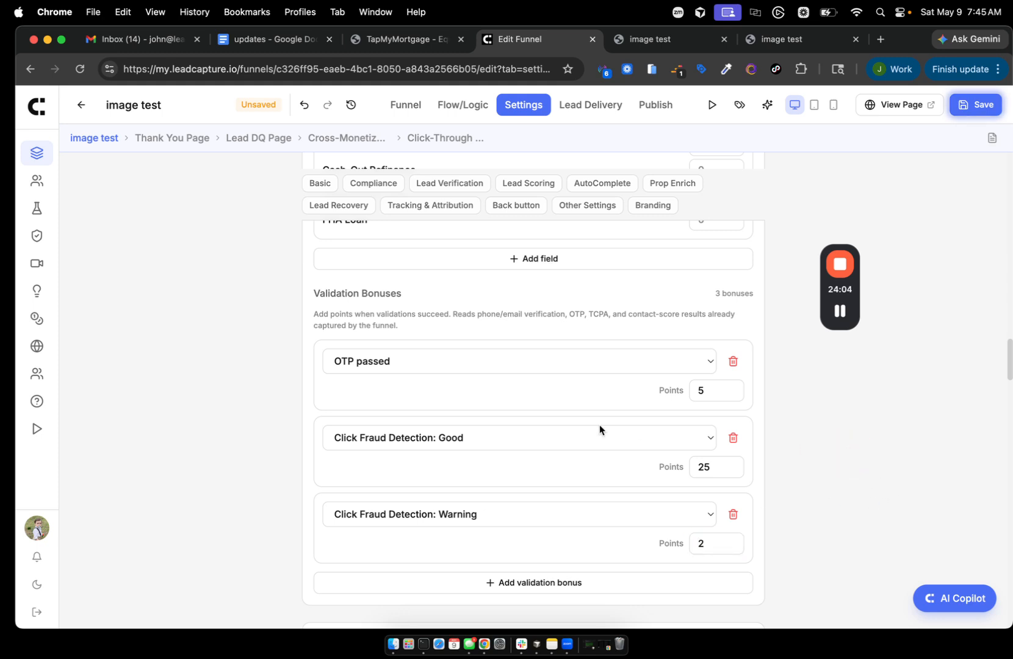
{"action": "left_click", "coordinate": [473, 108]}
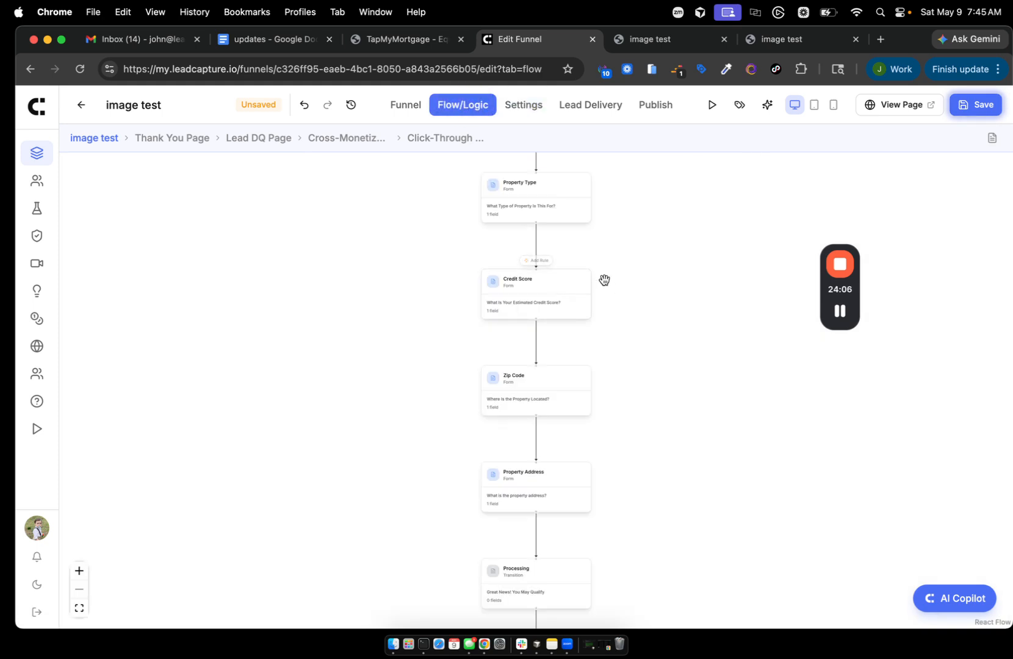
{"action": "scroll", "coordinate": [604, 280], "scroll_direction": "up", "scroll_amount": 5}
{"action": "scroll", "coordinate": [604, 280], "scroll_direction": "up", "scroll_amount": 1}
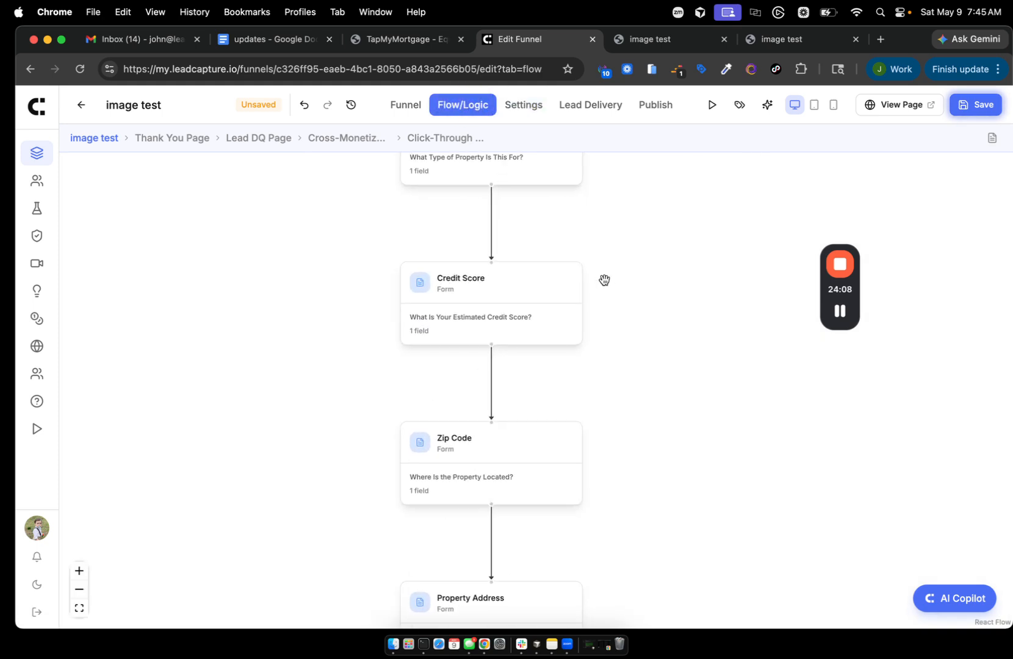
{"action": "left_click", "coordinate": [494, 247]}
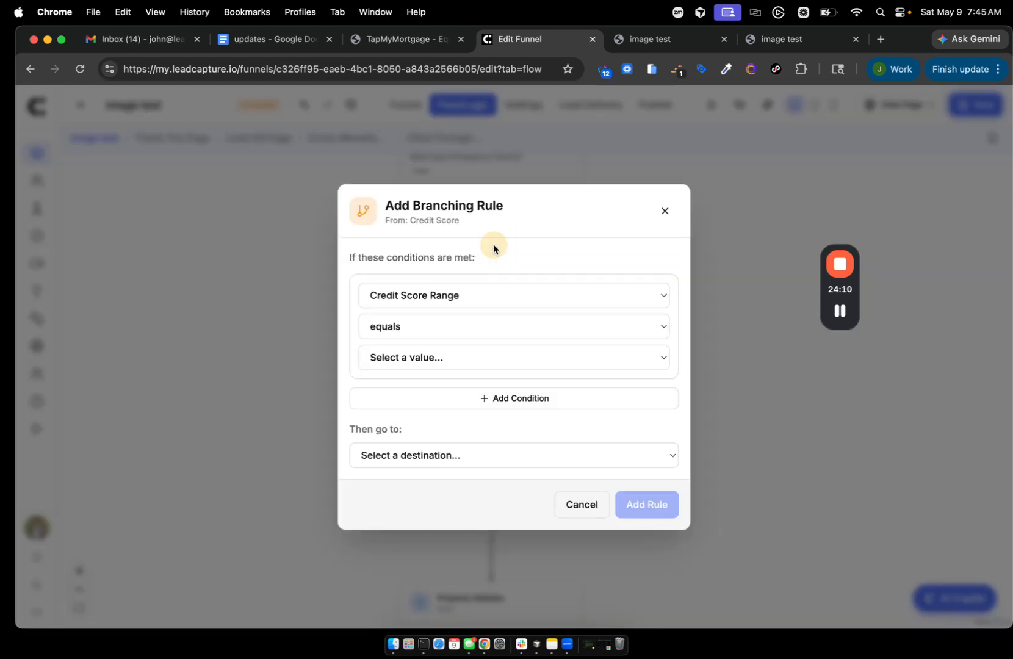
{"action": "left_click", "coordinate": [459, 296]}
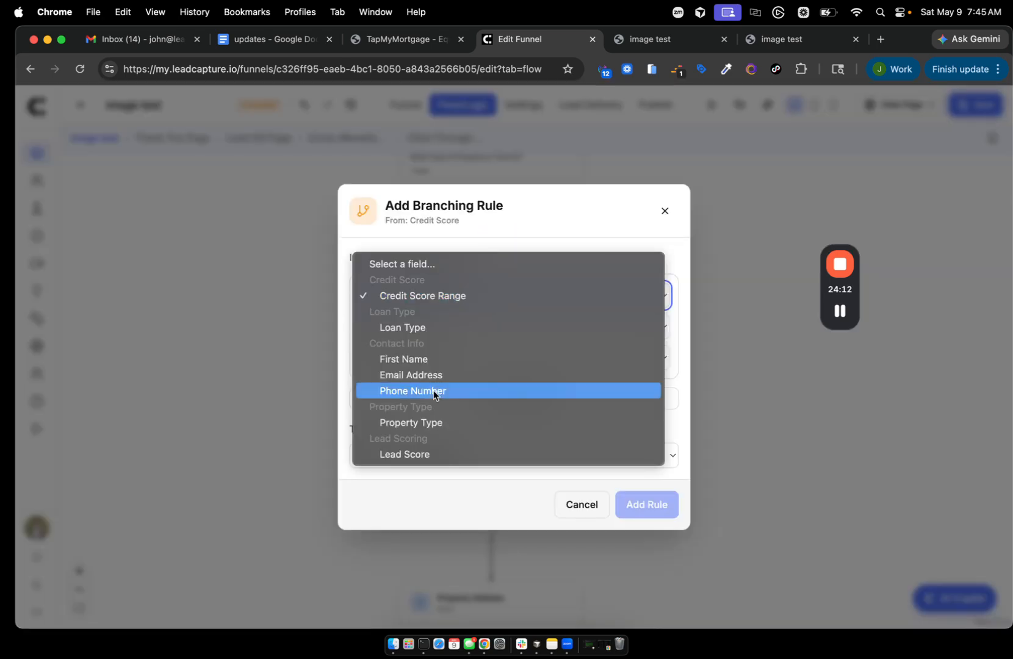
{"action": "left_click", "coordinate": [410, 454]}
{"action": "left_click", "coordinate": [414, 329]}
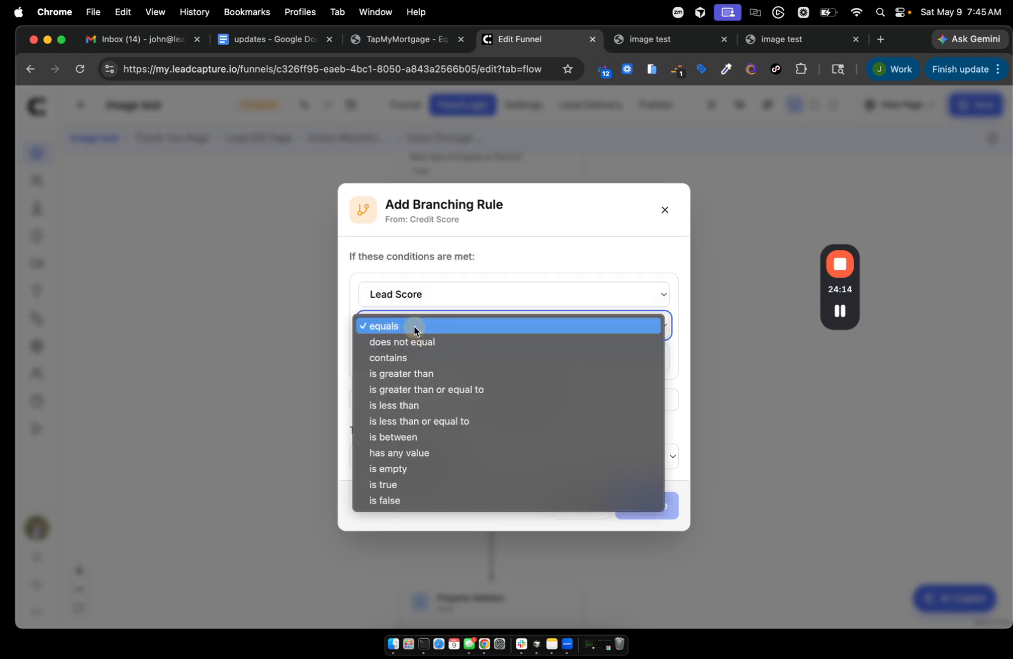
{"action": "left_click", "coordinate": [408, 406]}
{"action": "left_click", "coordinate": [398, 357]}
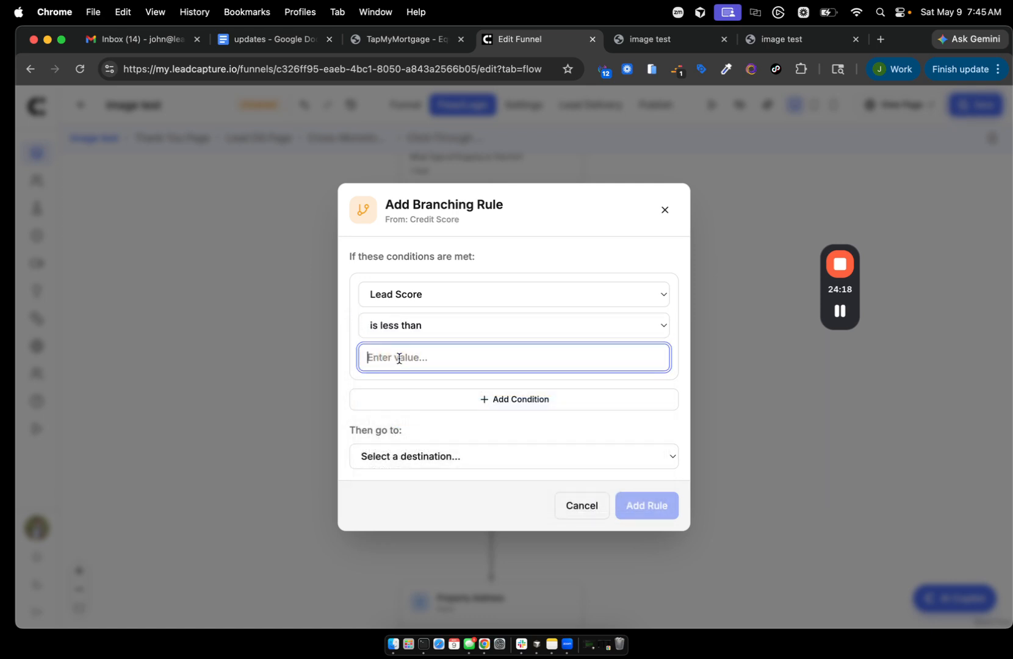
{"action": "type", "text": "20"}
{"action": "left_click", "coordinate": [665, 210]}
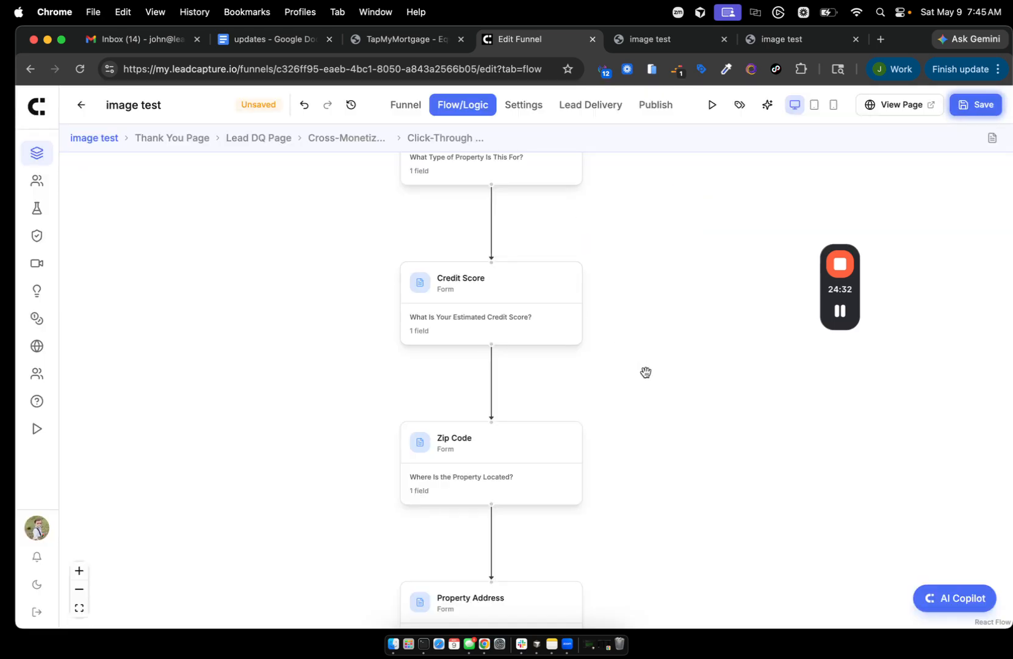
{"action": "left_click_drag", "start_coordinate": [646, 364], "coordinate": [648, 237]}
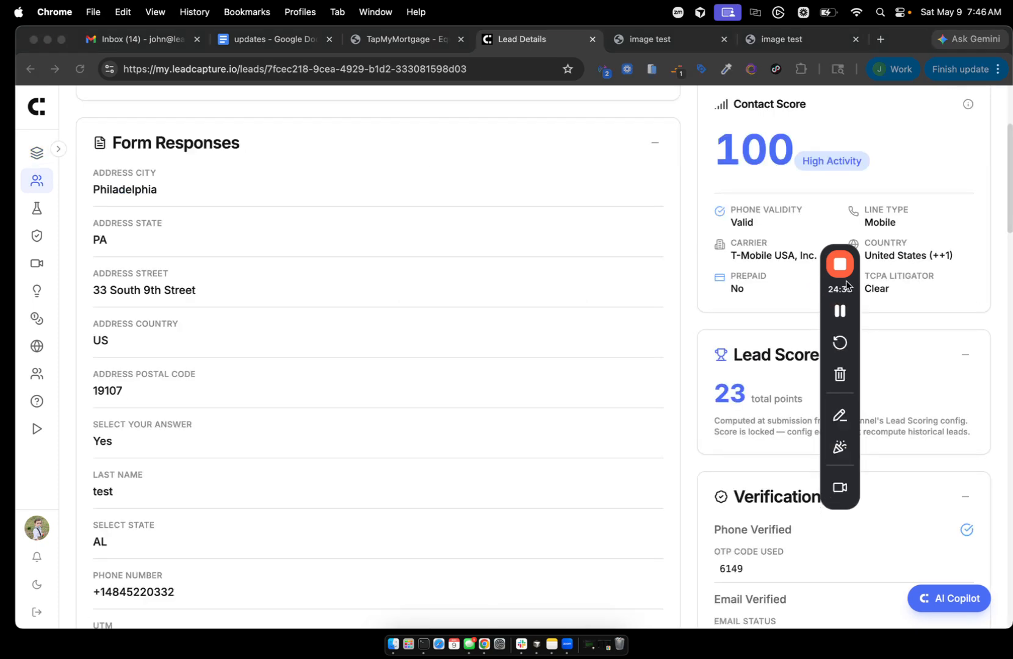
- On the Lead Details page, highlight the Lead Score heading and the lead's 23-point total
{"action": "left_click_drag", "start_coordinate": [847, 294], "coordinate": [530, 198]}
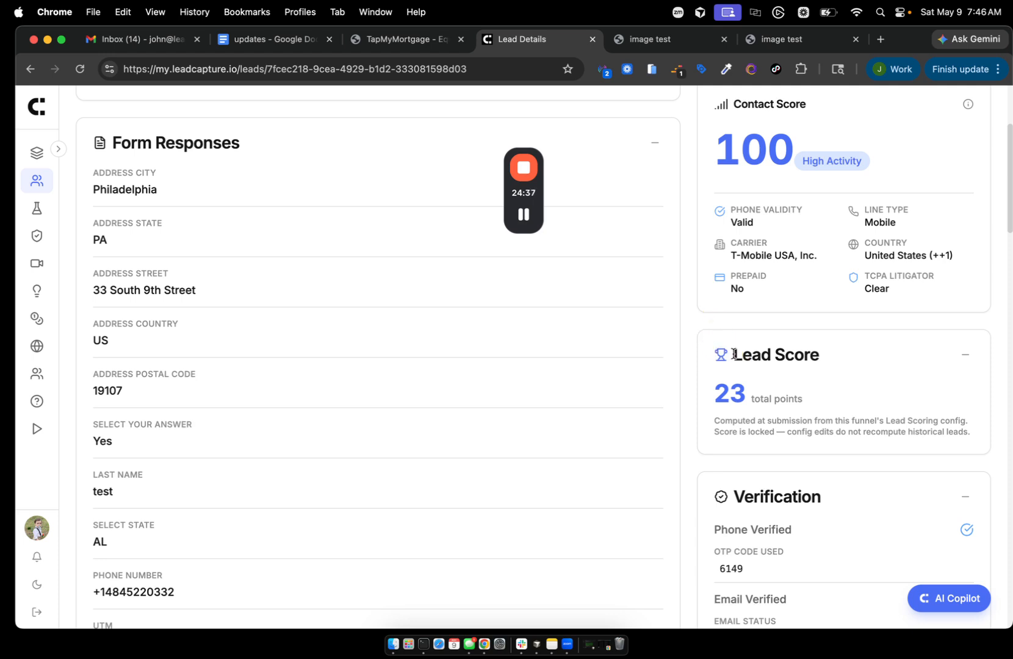
{"action": "left_click_drag", "start_coordinate": [734, 354], "coordinate": [778, 343]}
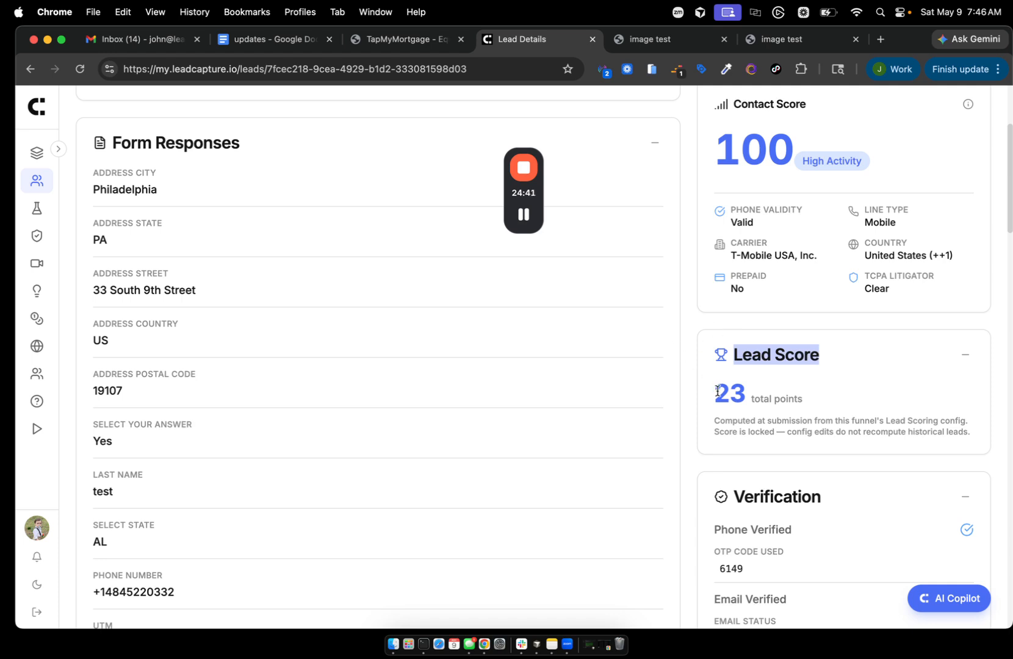
{"action": "left_click_drag", "start_coordinate": [716, 394], "coordinate": [740, 394]}
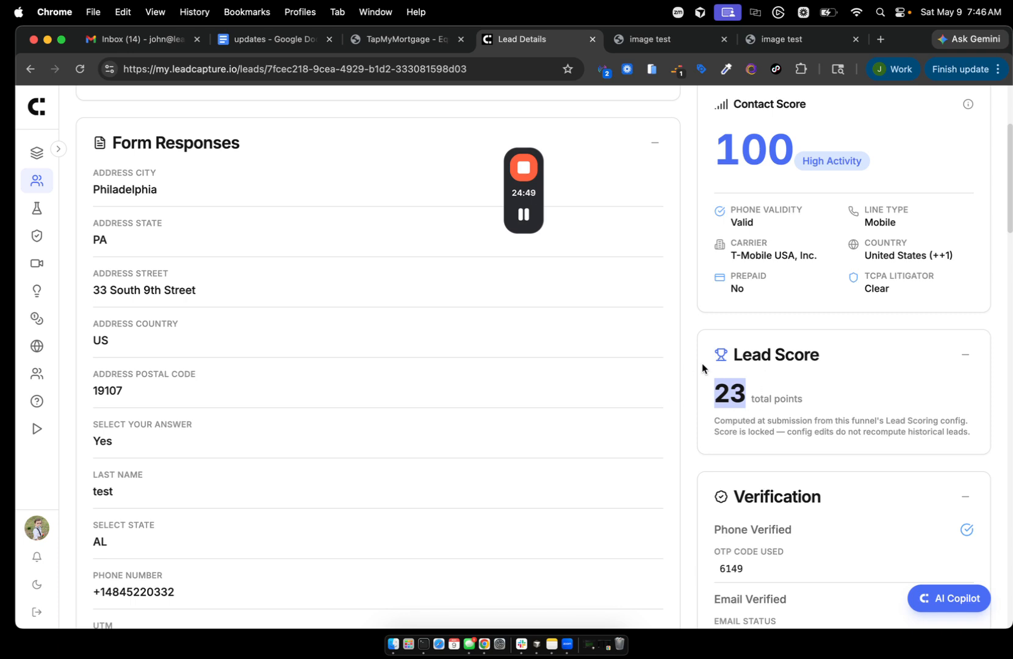
{"action": "scroll", "coordinate": [674, 440], "scroll_direction": "down", "scroll_amount": 1}
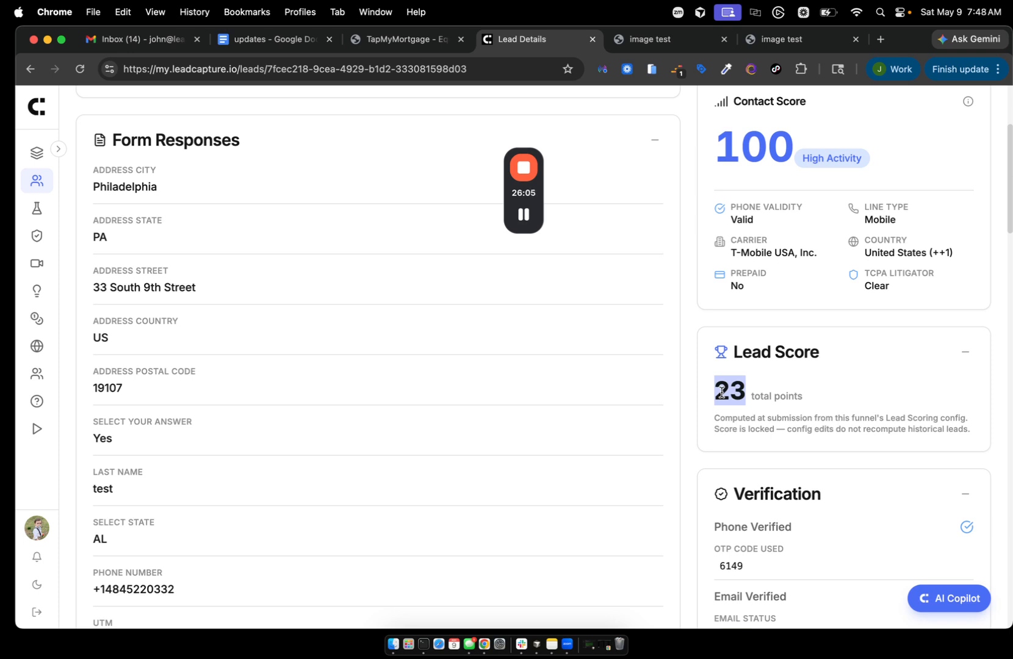
- Open the MVA - Funnel - Test funnel's details, then go back to the funnels list
{"action": "left_click", "coordinate": [750, 377]}
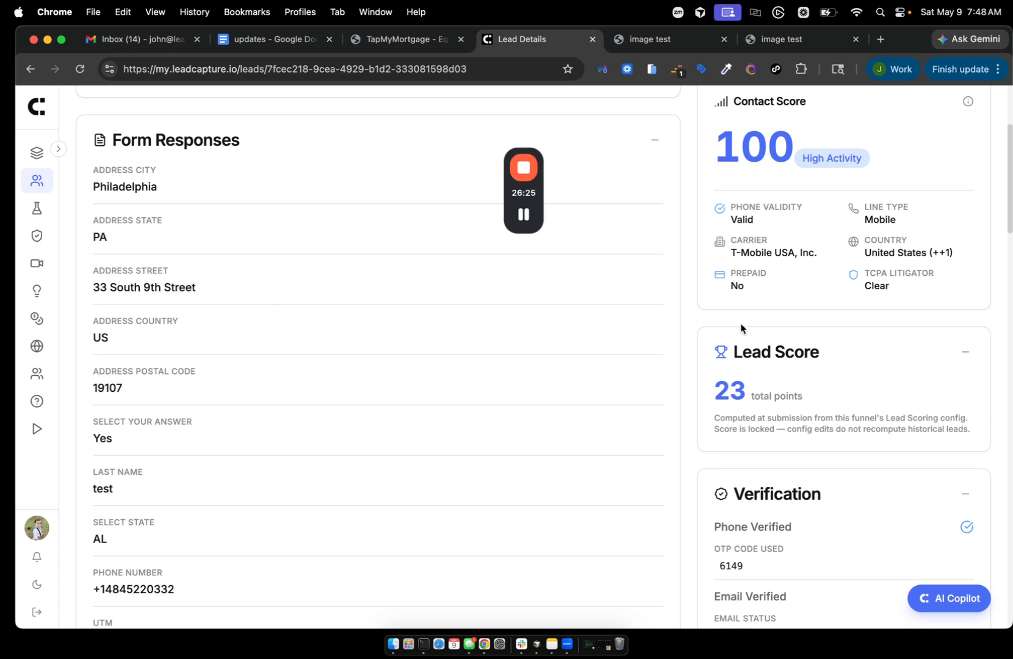
{"action": "scroll", "coordinate": [741, 328], "scroll_direction": "up", "scroll_amount": 5}
{"action": "left_click", "coordinate": [284, 137]}
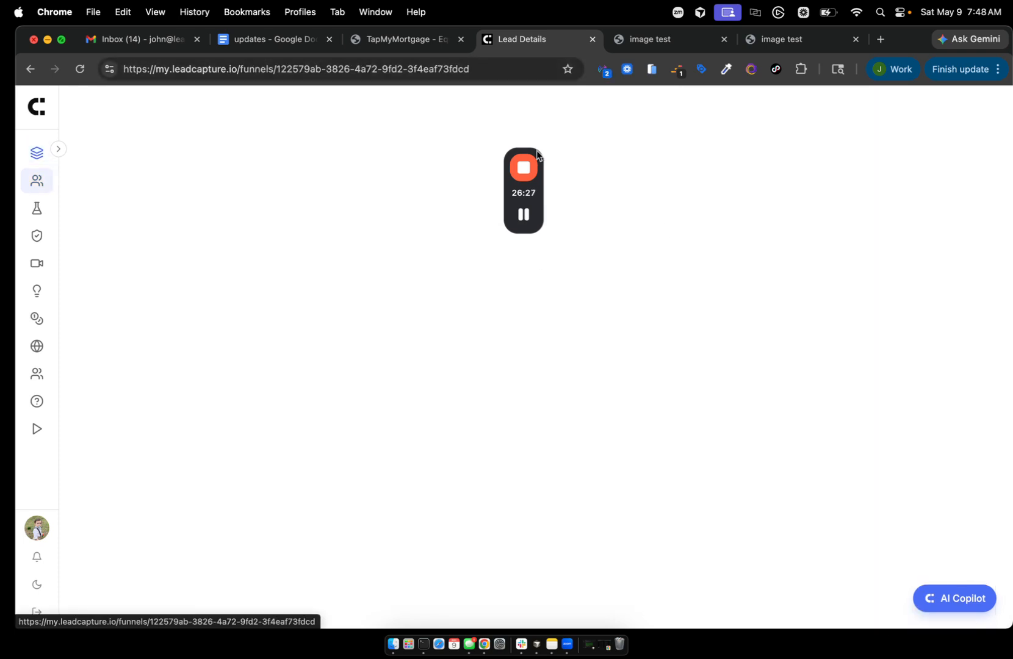
{"action": "left_click", "coordinate": [46, 108]}
- Open the image test funnel in the editor and show its Settings, status Draft, language English
{"action": "scroll", "coordinate": [357, 373], "scroll_direction": "down", "scroll_amount": 3}
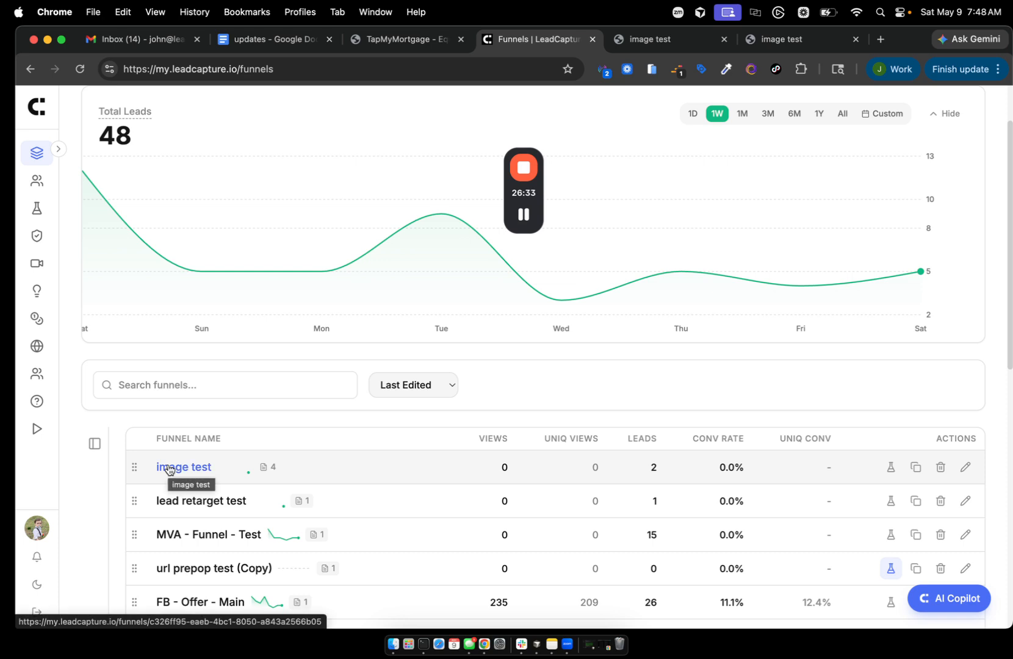
{"action": "left_click", "coordinate": [169, 468]}
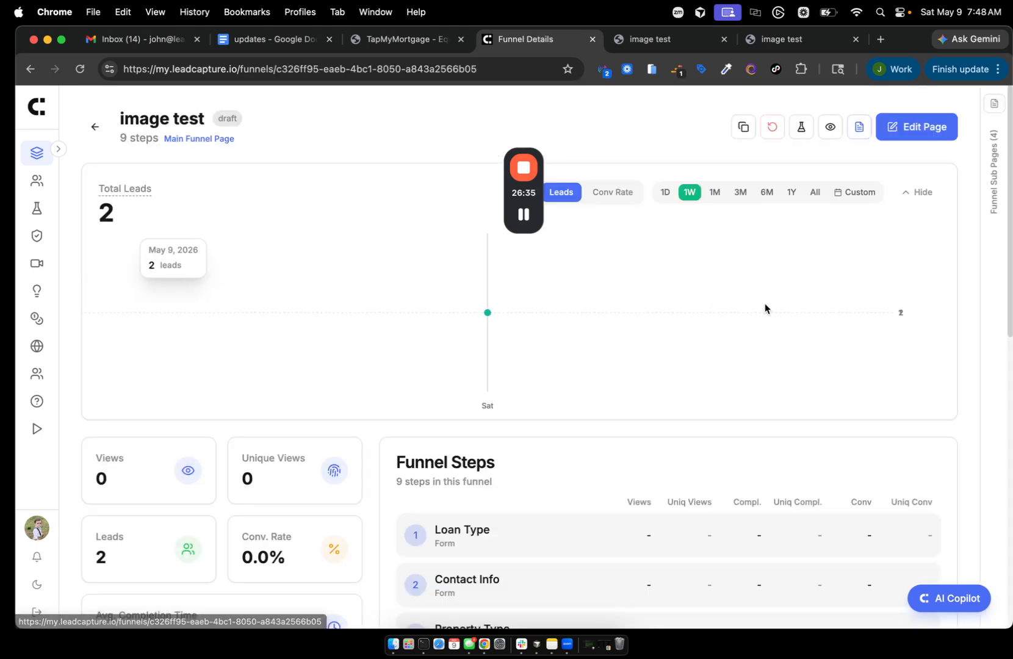
{"action": "left_click", "coordinate": [897, 126]}
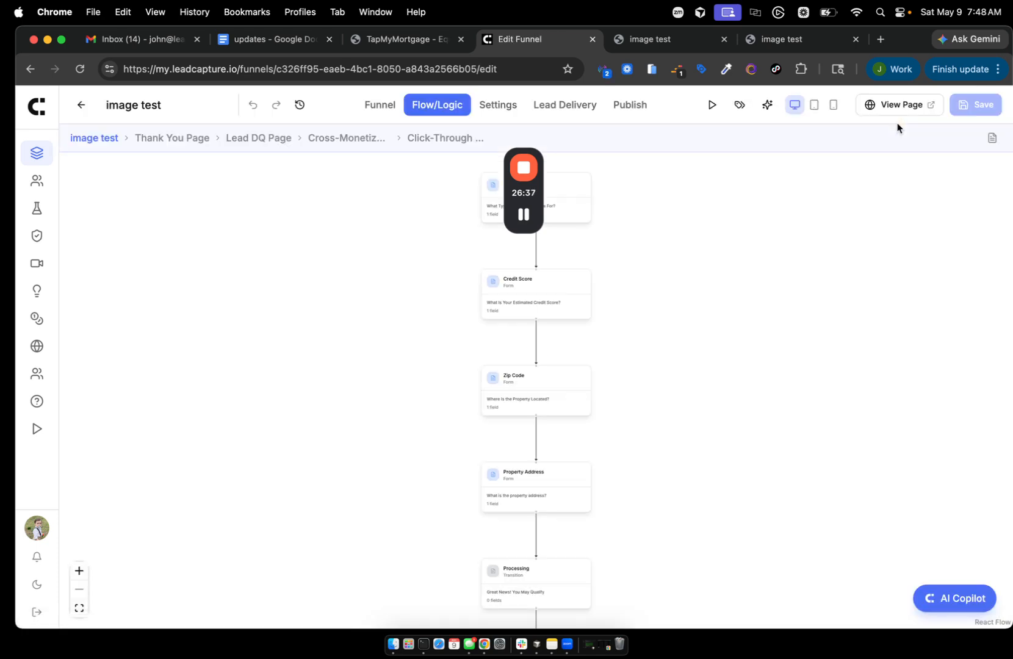
{"action": "left_click", "coordinate": [498, 105]}
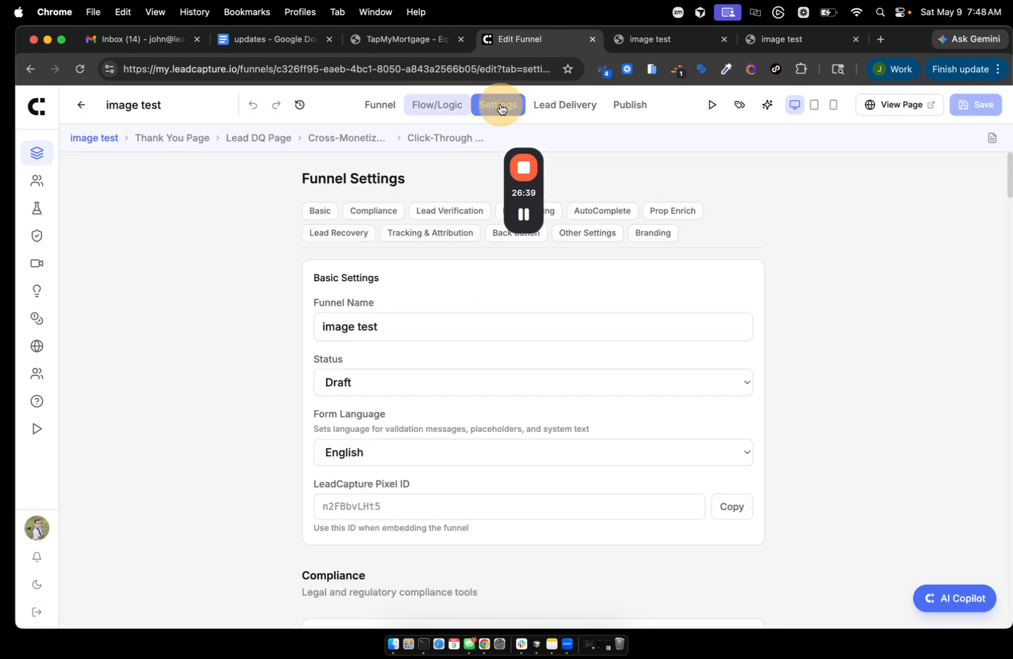
{"action": "left_click_drag", "start_coordinate": [532, 197], "coordinate": [898, 224]}
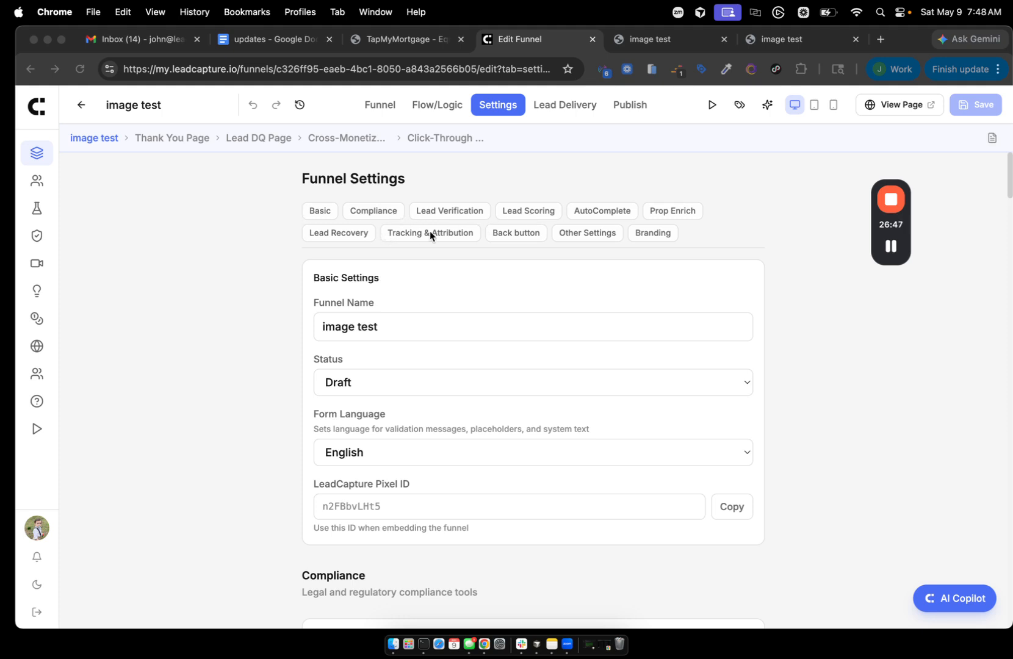
{"action": "left_click", "coordinate": [448, 211]}
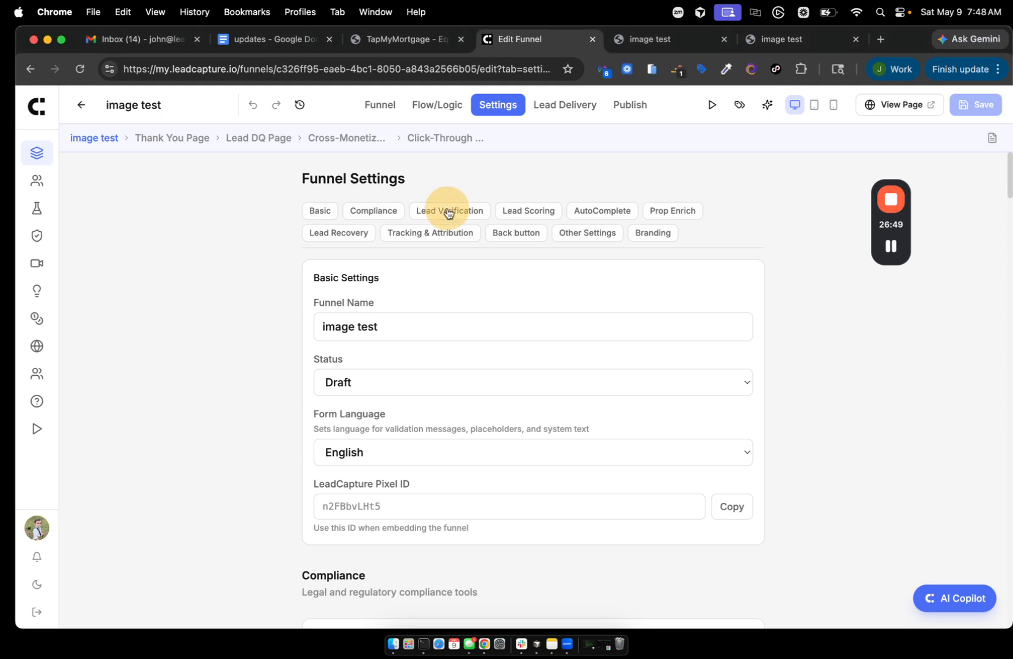
- Scroll the image test lead verification settings down to the Click Fraud Detection card
{"action": "scroll", "coordinate": [546, 357], "scroll_direction": "down", "scroll_amount": 5}
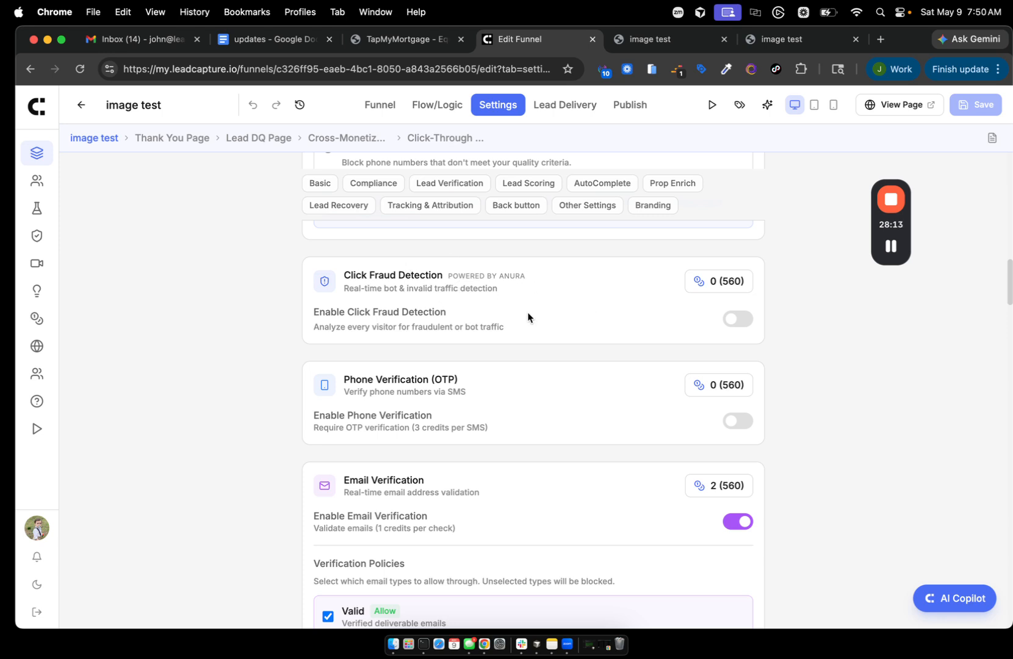
{"action": "left_click", "coordinate": [642, 294]}
- Enable click fraud detection in Enrichment + blocking mode, blocking leads with a bad verdict
{"action": "left_click", "coordinate": [730, 319]}
{"action": "scroll", "coordinate": [439, 365], "scroll_direction": "down", "scroll_amount": 2}
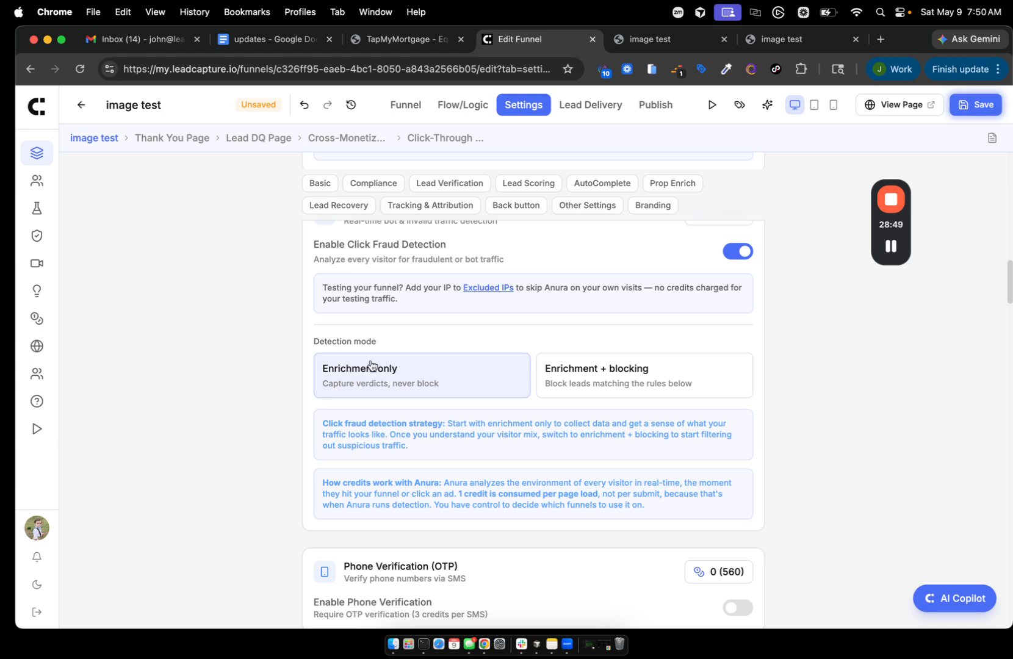
{"action": "left_click", "coordinate": [608, 380]}
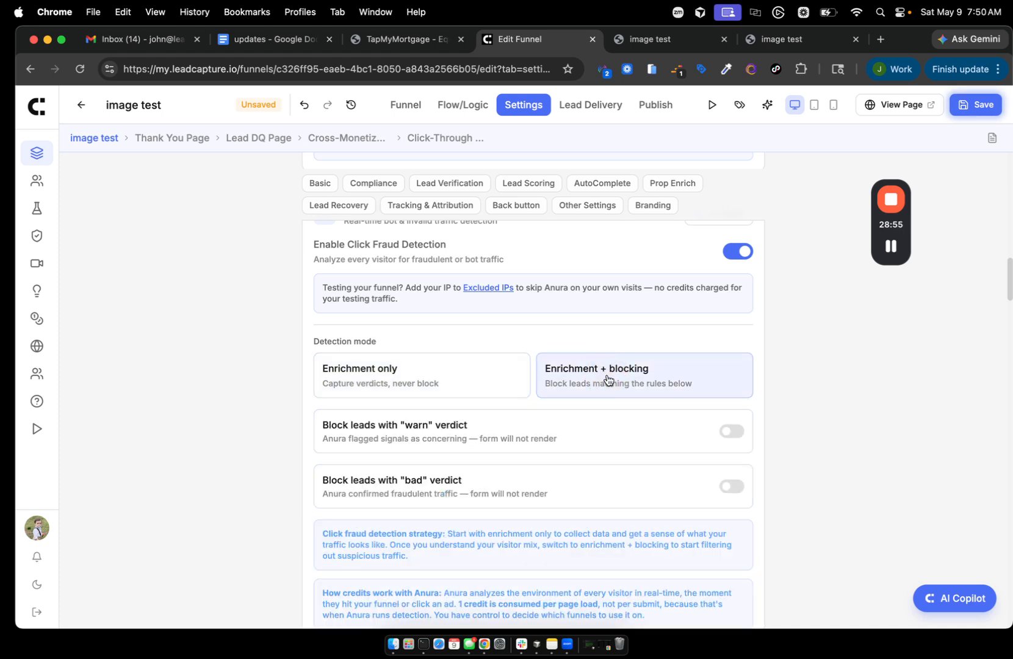
{"action": "scroll", "coordinate": [607, 379], "scroll_direction": "down", "scroll_amount": 1}
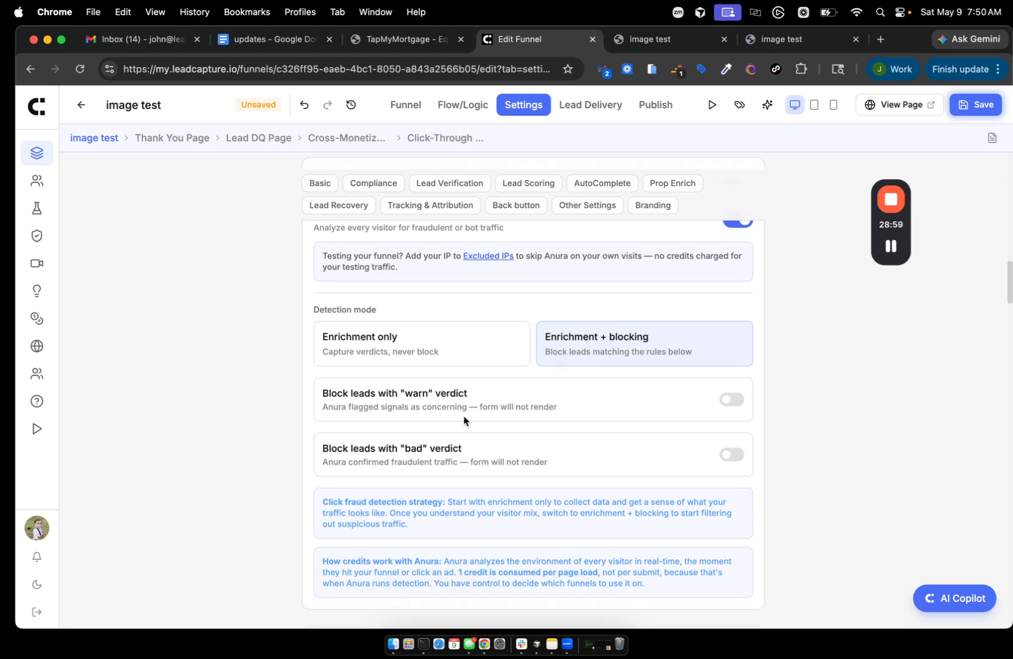
{"action": "left_click", "coordinate": [733, 456]}
{"action": "scroll", "coordinate": [733, 458], "scroll_direction": "down", "scroll_amount": 2}
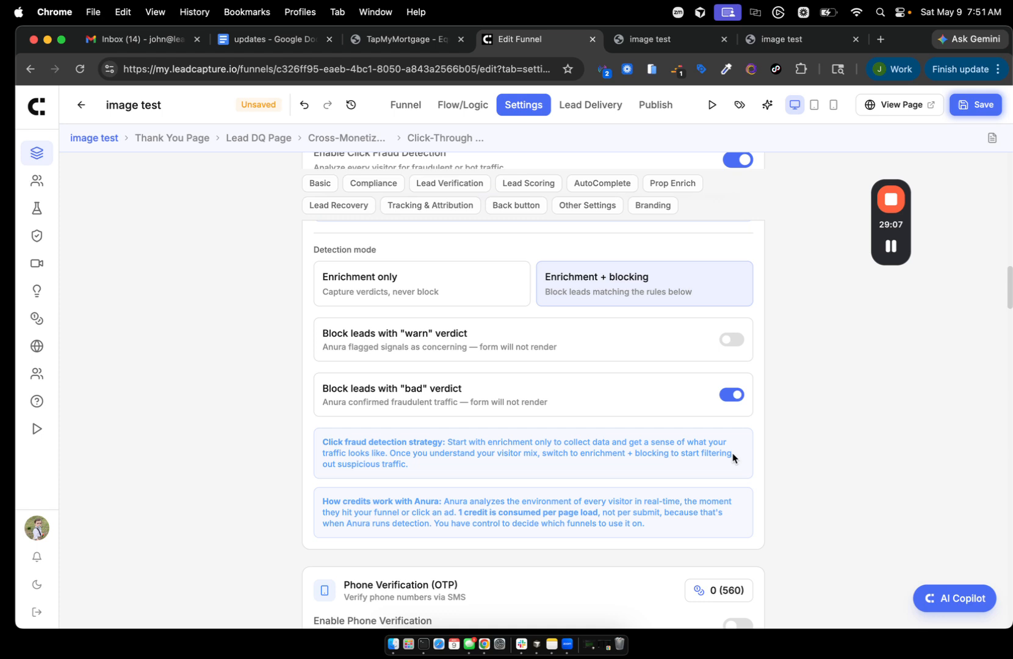
{"action": "scroll", "coordinate": [733, 456], "scroll_direction": "down", "scroll_amount": 1}
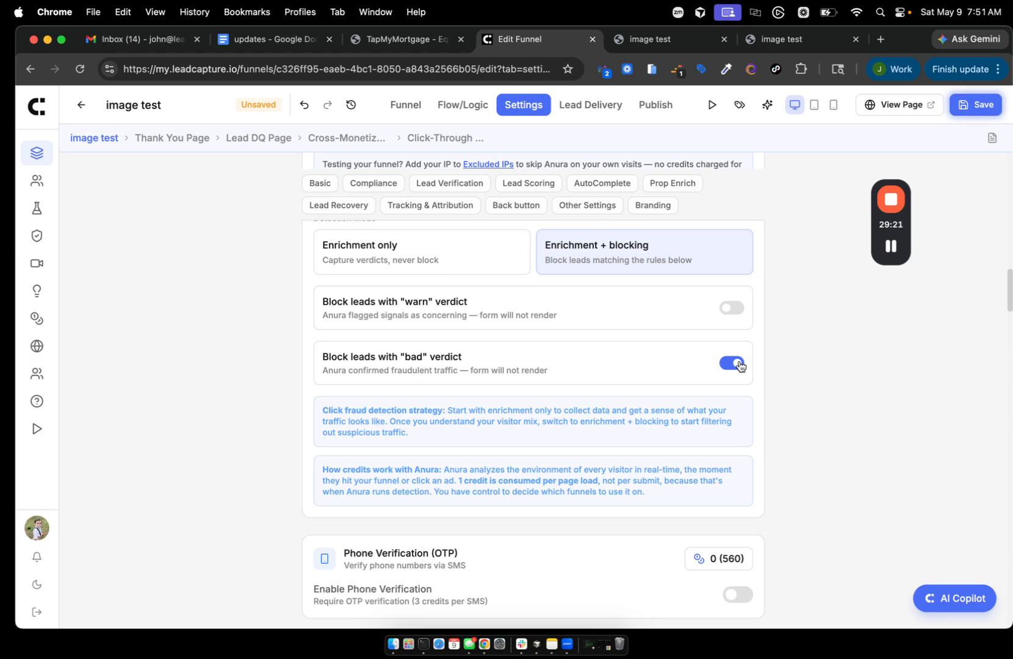
- Try warn and bad verdict blocking, then settle on Enrichment only mode with no blocking
{"action": "left_click", "coordinate": [731, 310]}
{"action": "left_click", "coordinate": [732, 310]}
{"action": "left_click", "coordinate": [732, 368]}
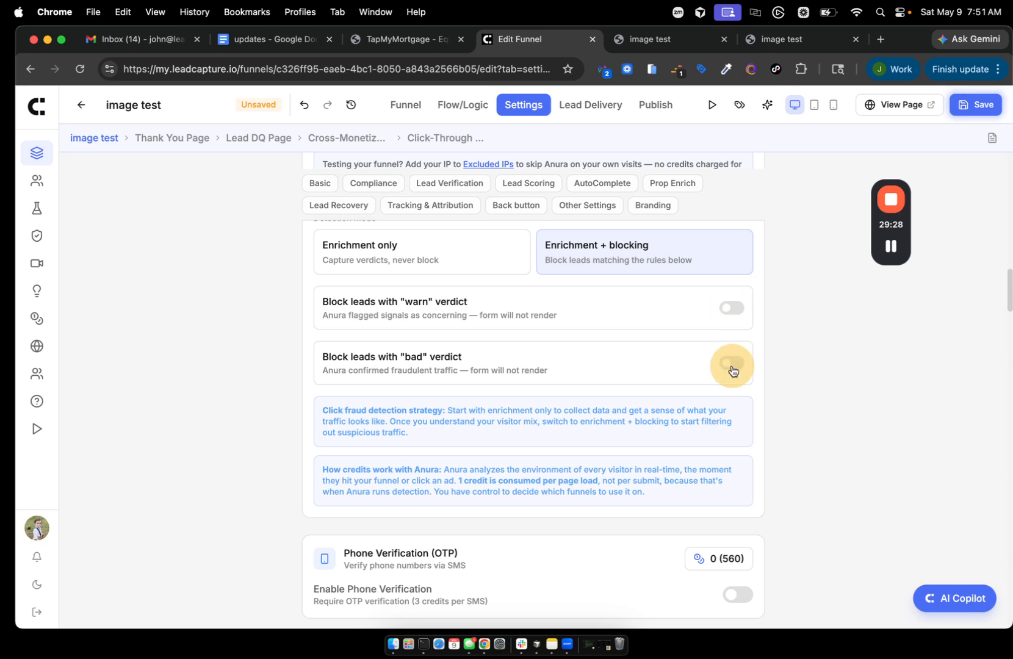
{"action": "left_click", "coordinate": [386, 269]}
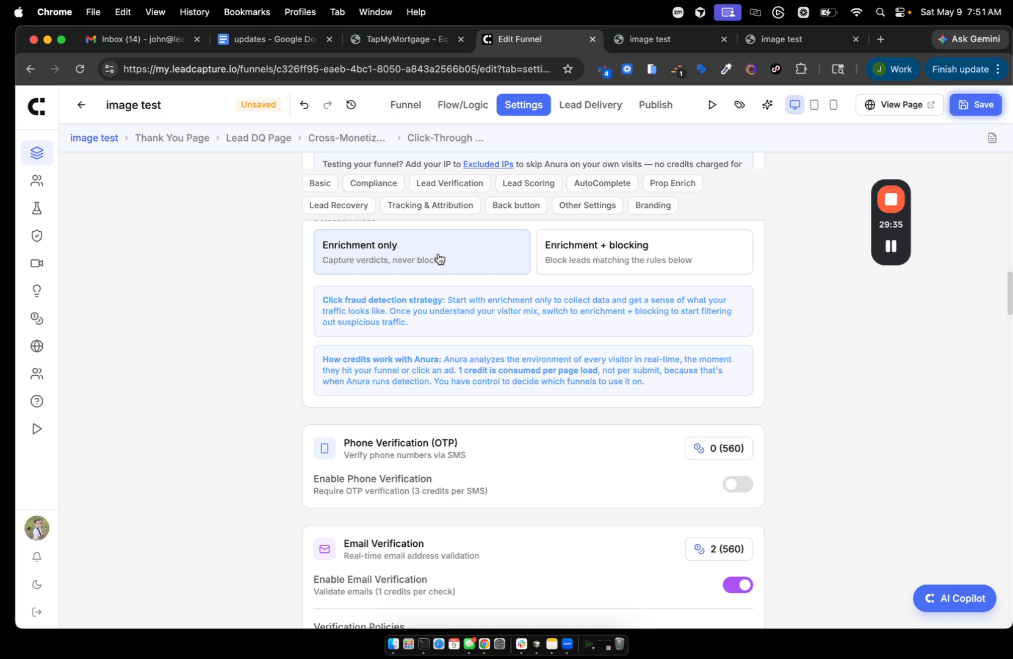
{"action": "left_click", "coordinate": [572, 260]}
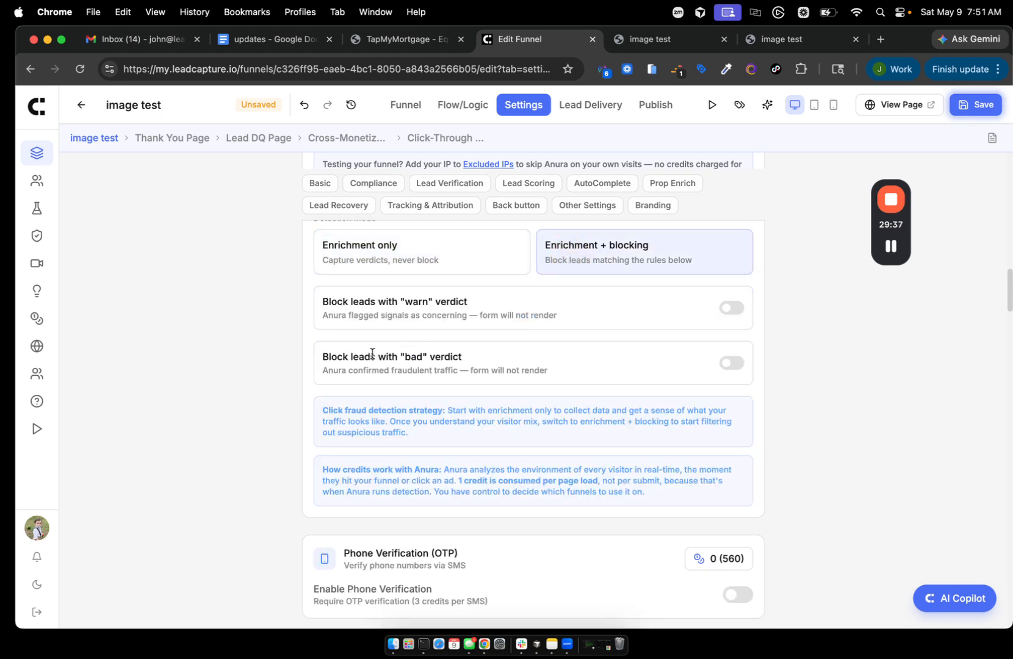
{"action": "left_click", "coordinate": [729, 365]}
{"action": "left_click", "coordinate": [730, 365]}
{"action": "left_click", "coordinate": [365, 269]}
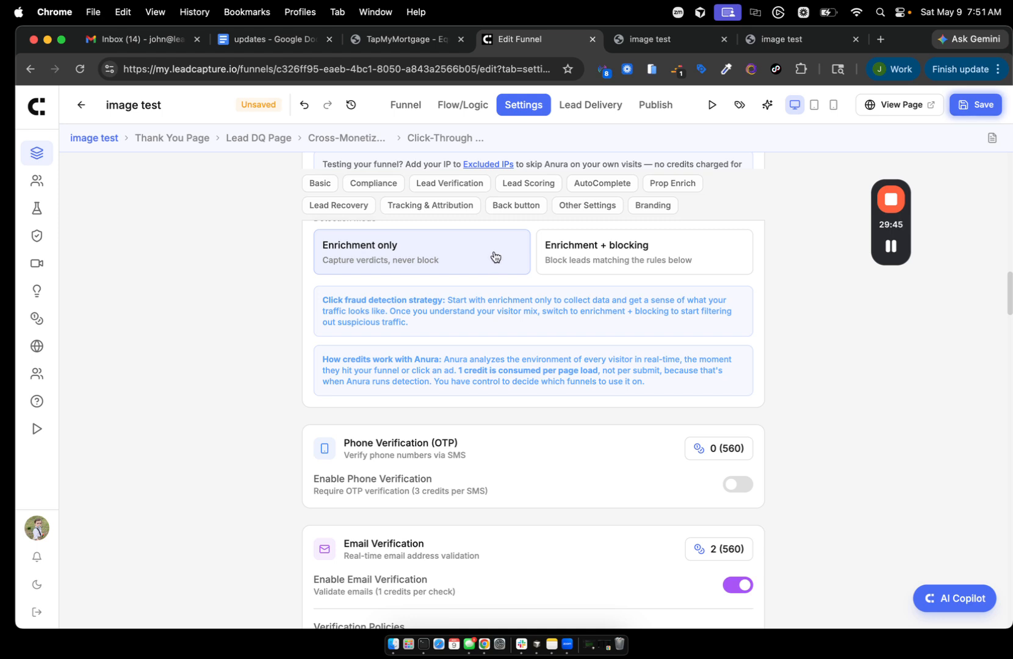
- Open a lead's details showing a GOOD Anura click fraud verdict with all checks passed
{"action": "scroll", "coordinate": [494, 255], "scroll_direction": "up", "scroll_amount": 2}
{"action": "scroll", "coordinate": [493, 256], "scroll_direction": "up", "scroll_amount": 3}
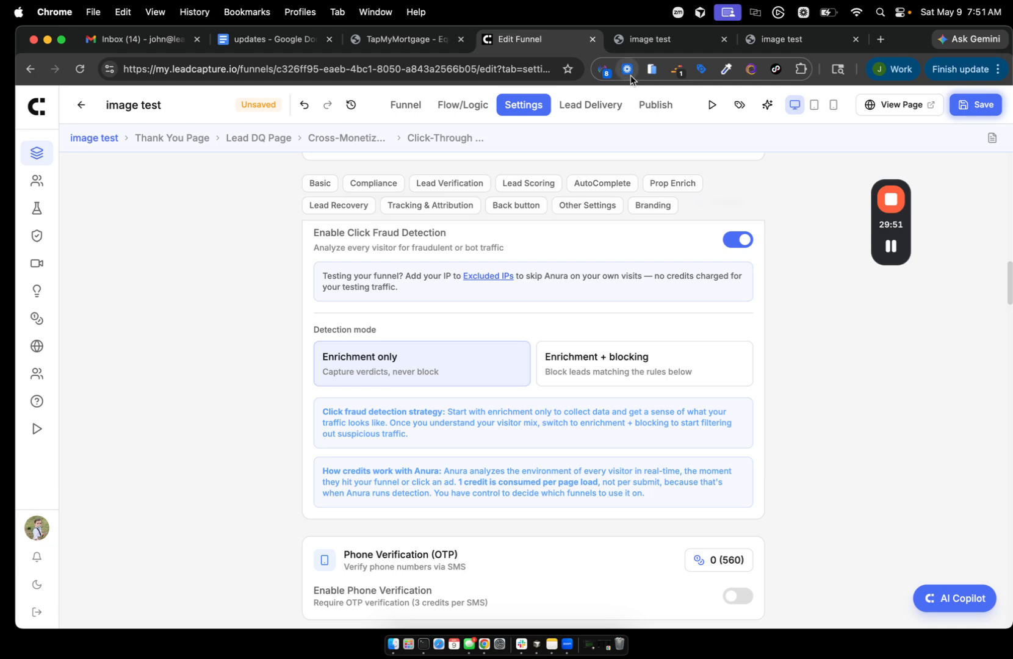
{"action": "left_click", "coordinate": [891, 246]}
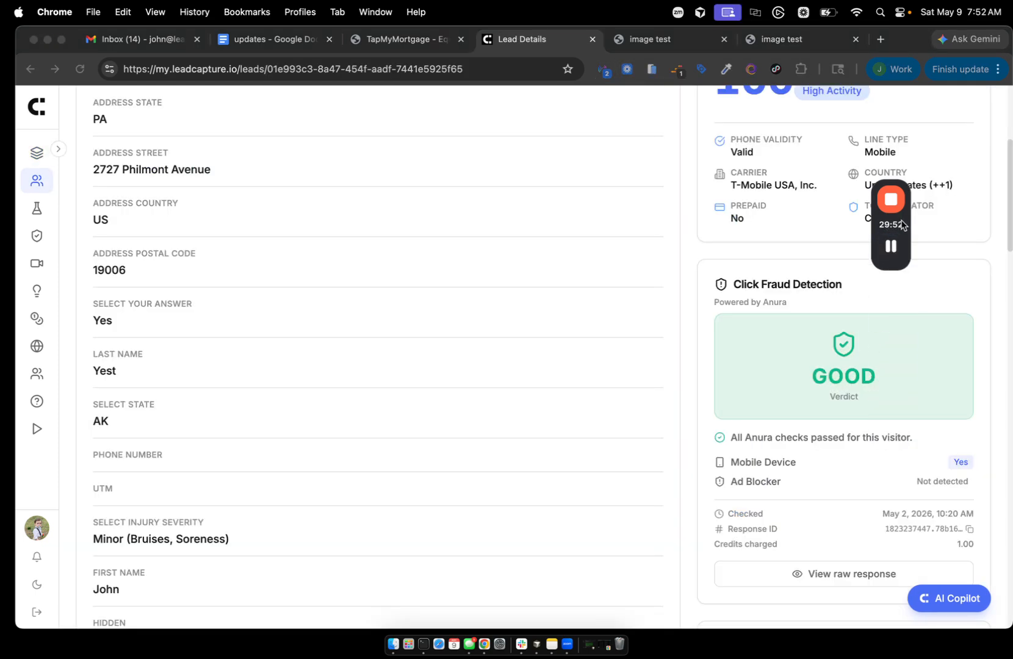
{"action": "left_click_drag", "start_coordinate": [900, 215], "coordinate": [580, 212]}
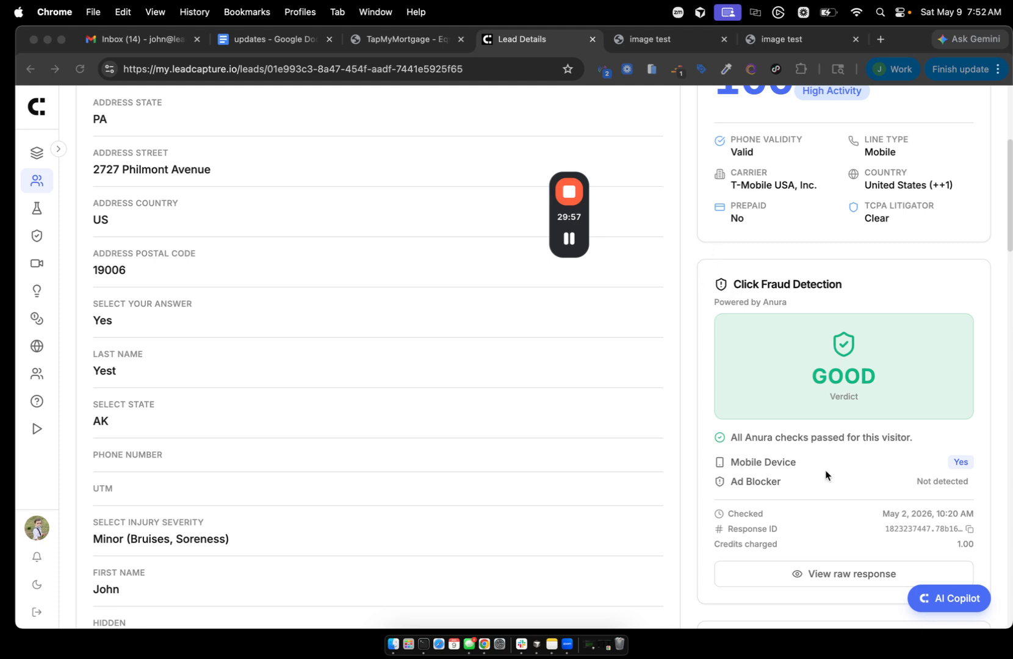
- View the lead's raw Anura fraud check response, then close it
{"action": "left_click", "coordinate": [802, 378]}
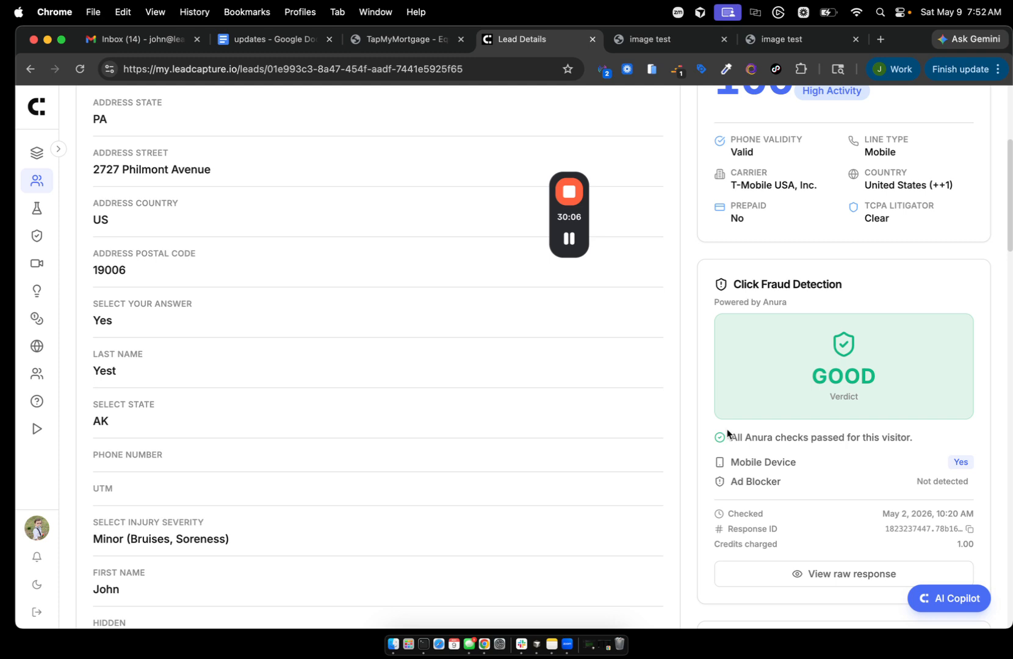
{"action": "left_click", "coordinate": [839, 576]}
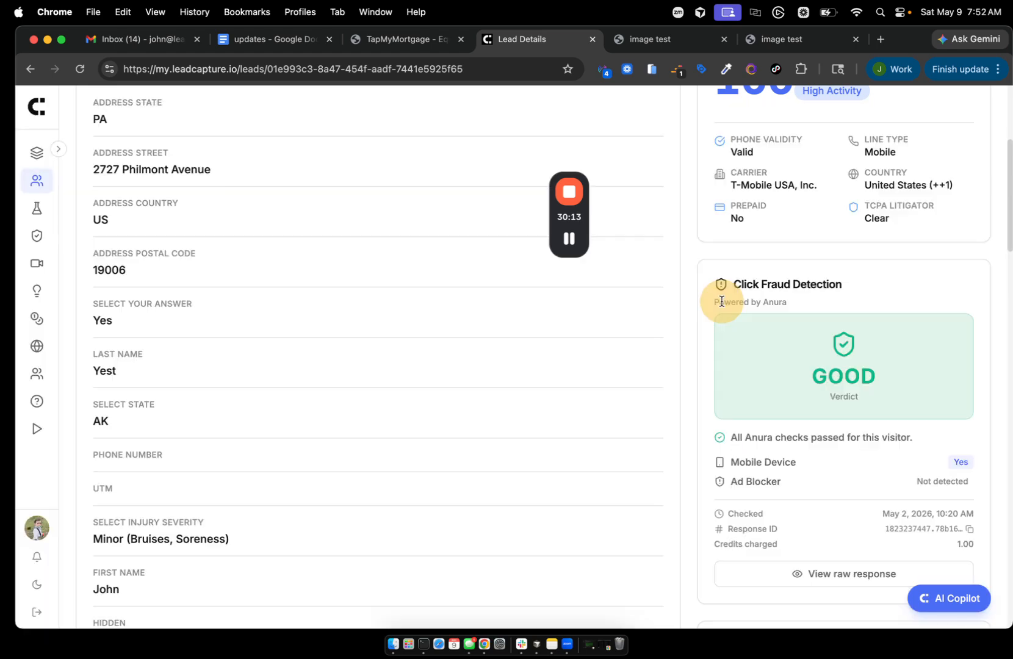
{"action": "left_click", "coordinate": [722, 303]}
- Return to the funnels list, showing image test with 2 leads and 0 views
{"action": "mouse_move", "coordinate": [571, 239]}
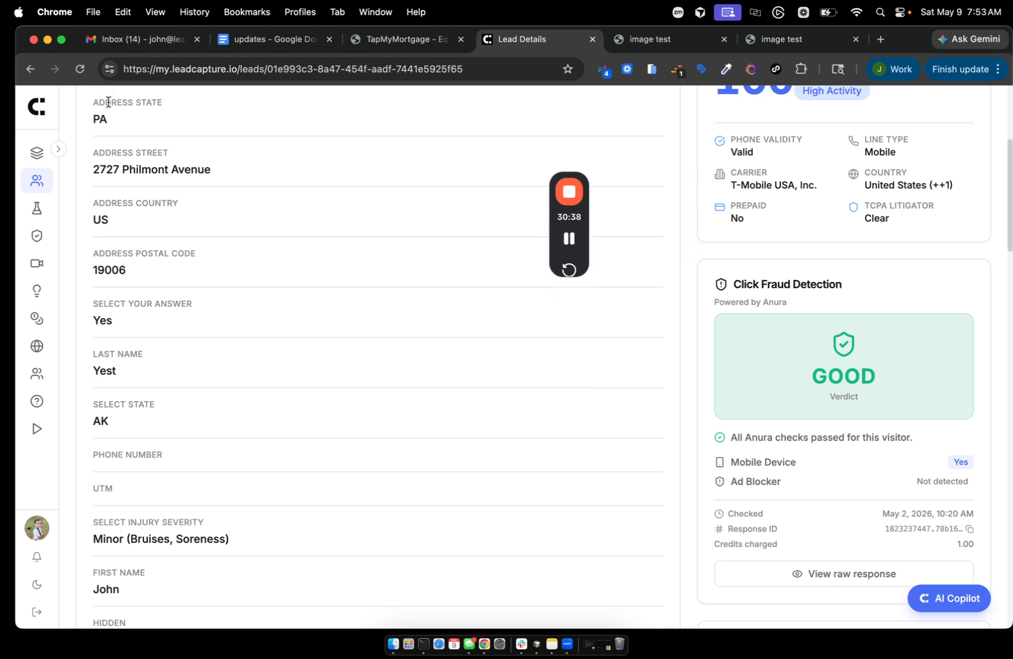
{"action": "left_click", "coordinate": [37, 109]}
{"action": "scroll", "coordinate": [253, 331], "scroll_direction": "down", "scroll_amount": 3}
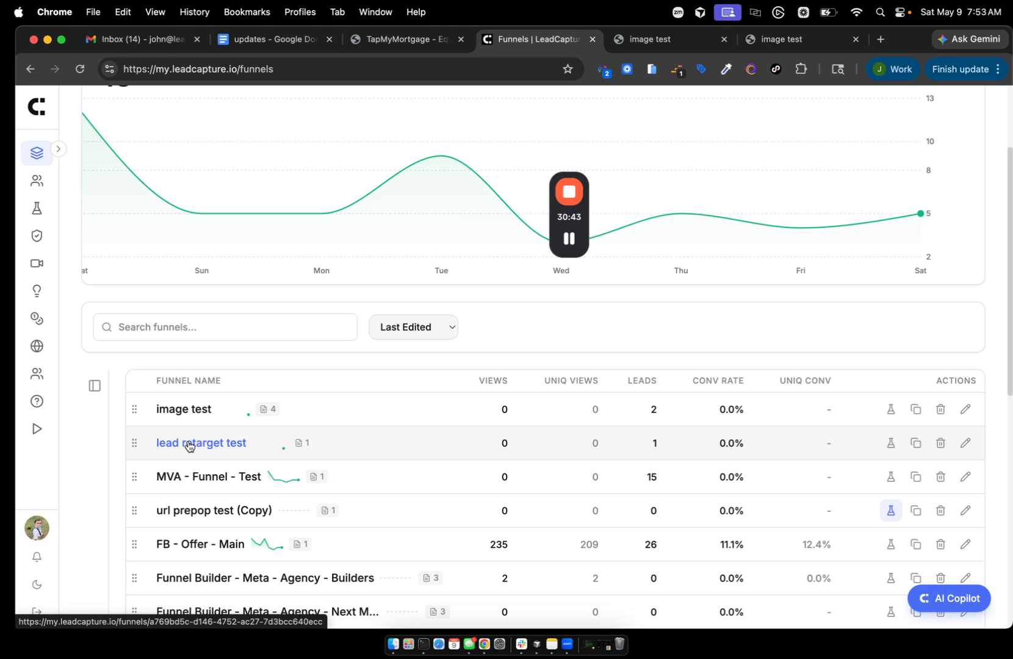
- In image test's flow logic, preview Zip Code branching rule fields, then dismiss without adding a rule
{"action": "left_click", "coordinate": [182, 411]}
{"action": "left_click", "coordinate": [916, 130]}
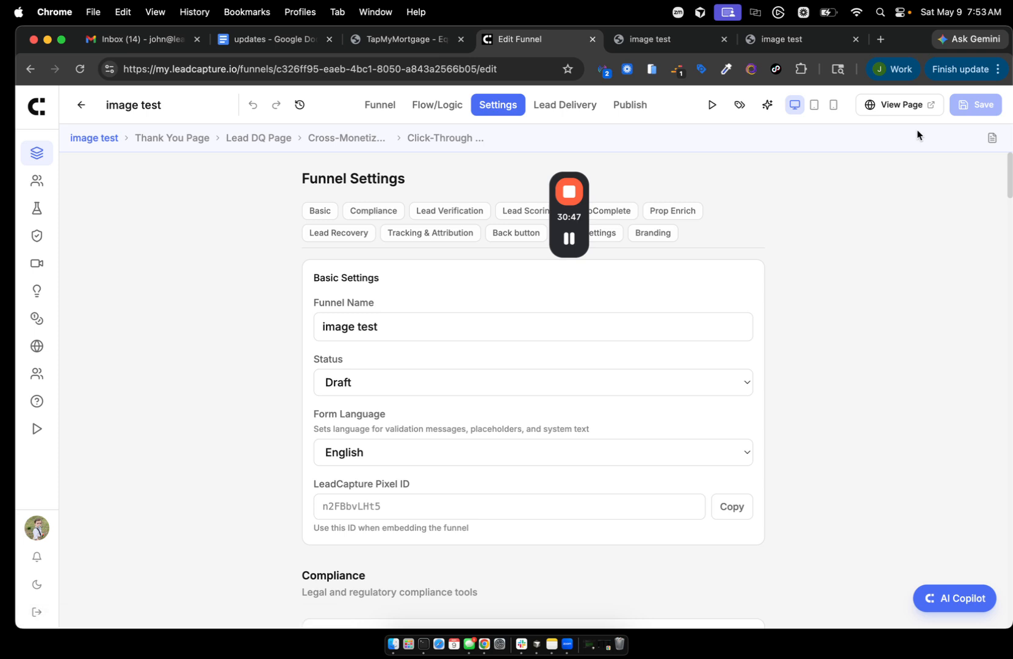
{"action": "left_click", "coordinate": [430, 109]}
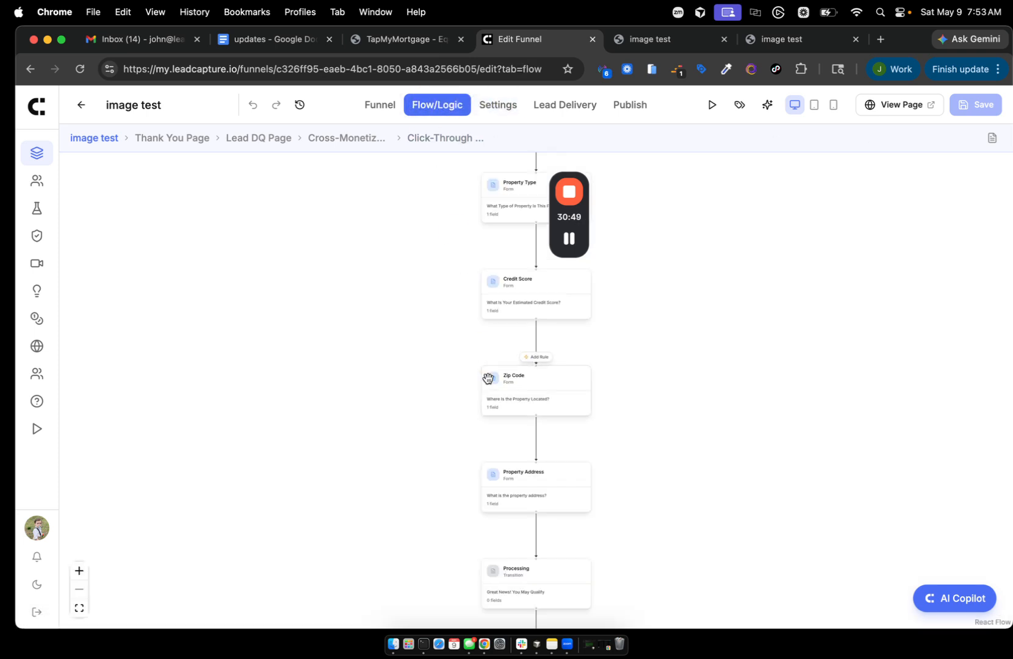
{"action": "left_click", "coordinate": [532, 358]}
{"action": "left_click", "coordinate": [483, 306]}
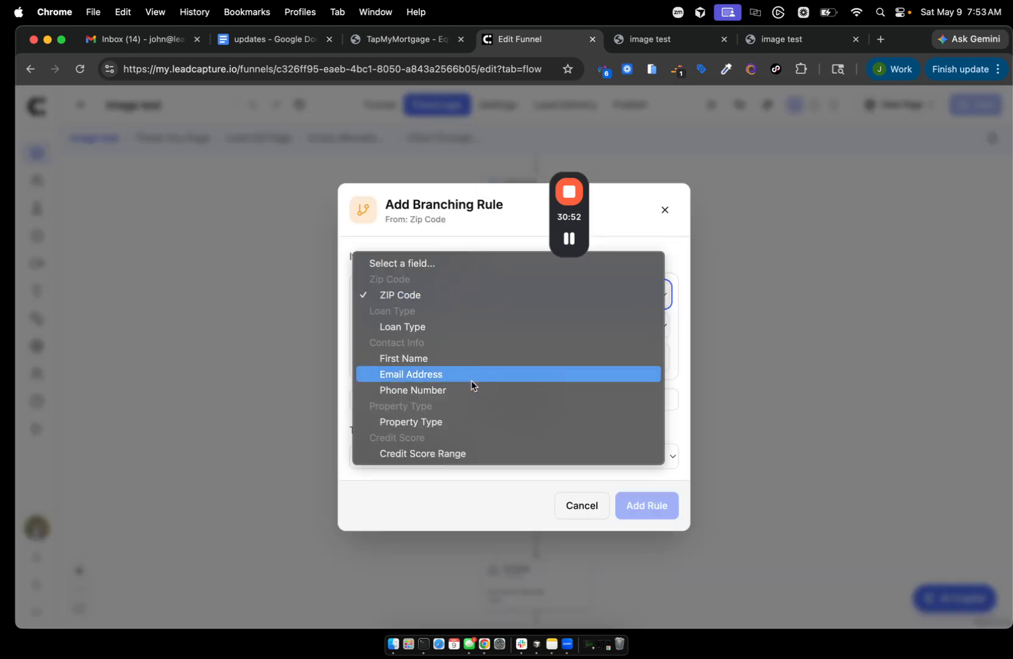
{"action": "left_click", "coordinate": [726, 295]}
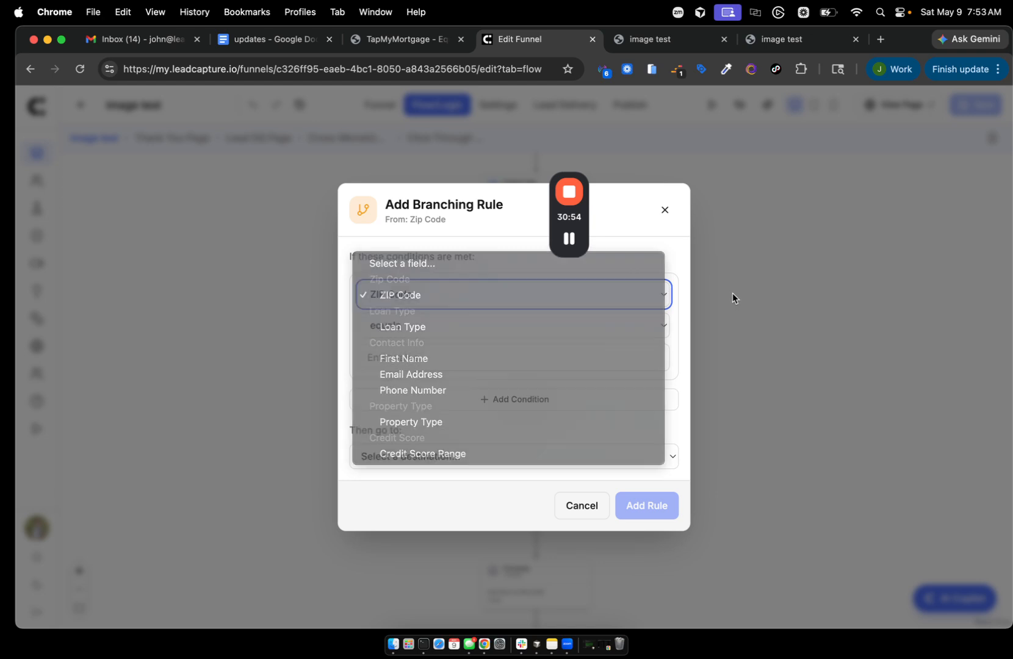
{"action": "left_click", "coordinate": [666, 211]}
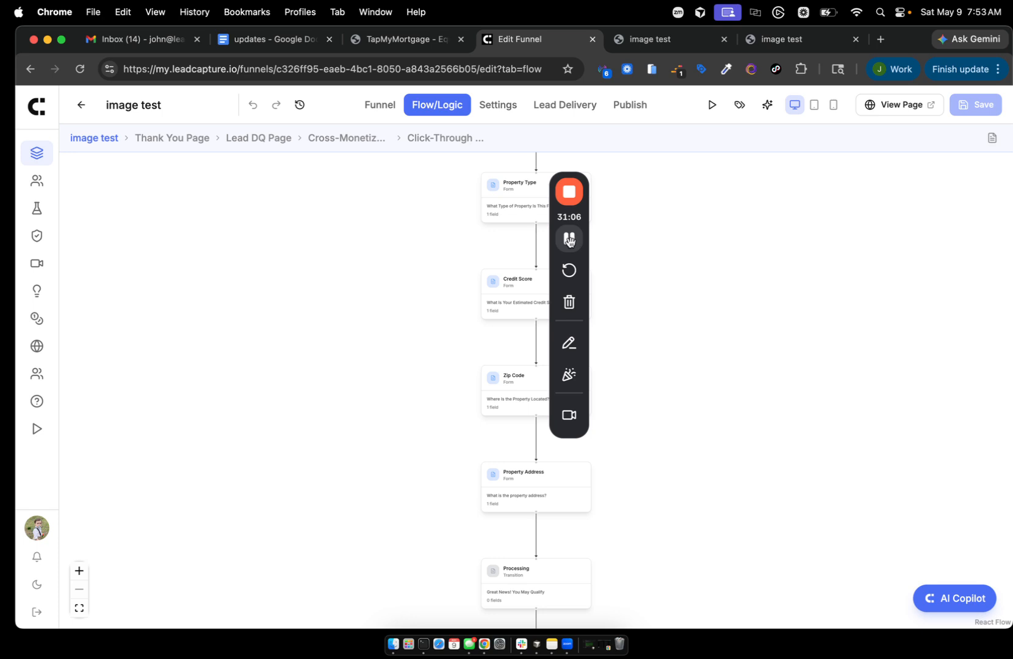
- Go to the Credits page, showing a 560.00 balance and Auto-Rebill for 500 credits
{"action": "left_click", "coordinate": [570, 239]}
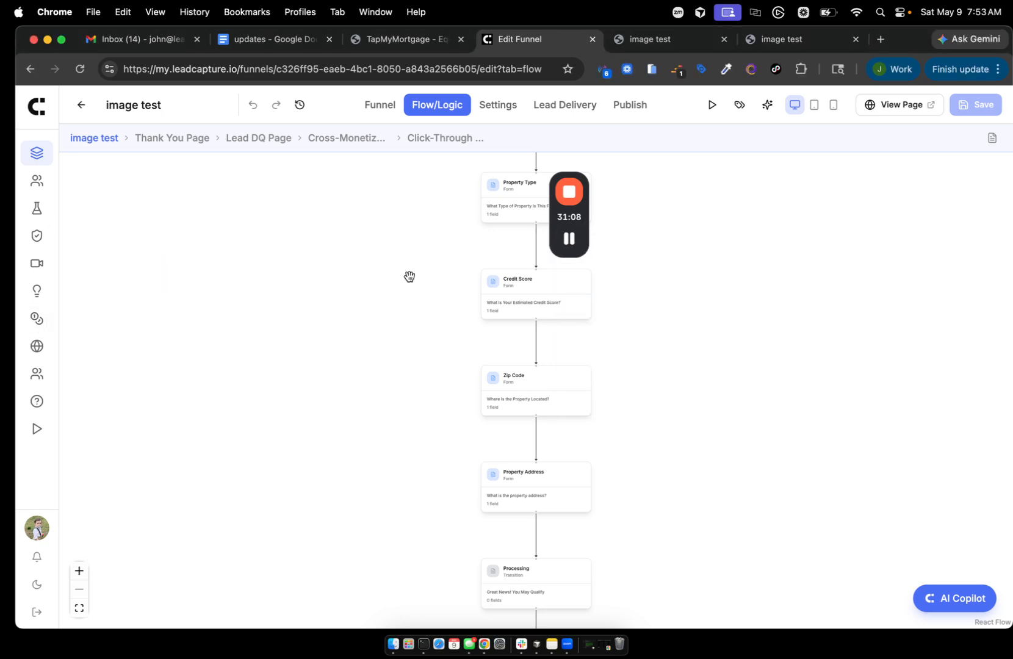
{"action": "left_click_drag", "start_coordinate": [567, 218], "coordinate": [814, 249]}
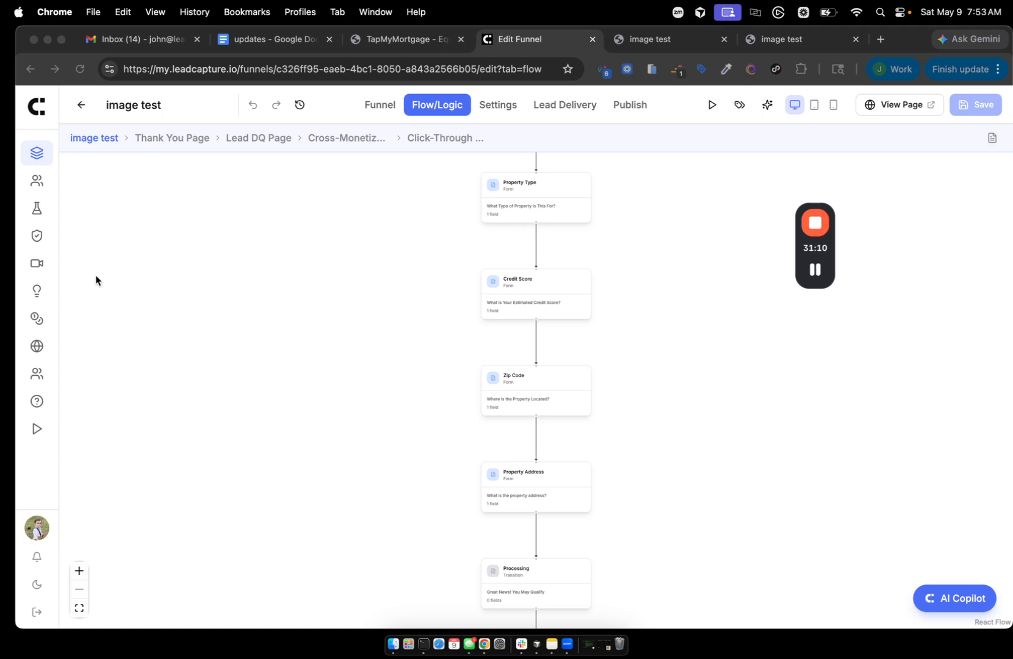
{"action": "left_click", "coordinate": [37, 318]}
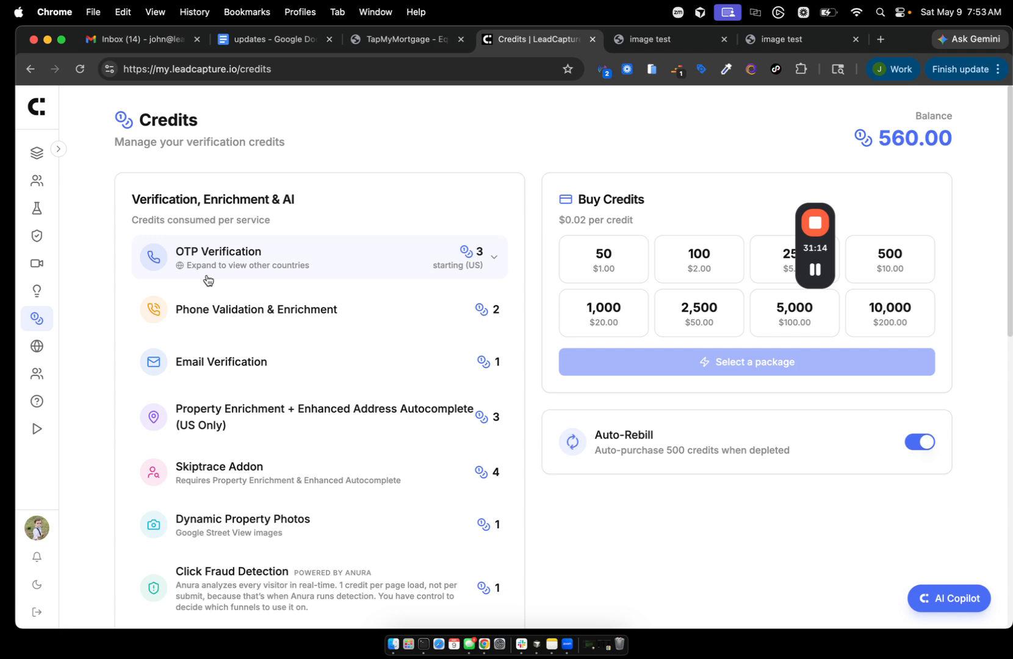
- Review the per-service credit costs, including Click Fraud Detection, down to the Usage table
{"action": "scroll", "coordinate": [186, 458], "scroll_direction": "down", "scroll_amount": 2}
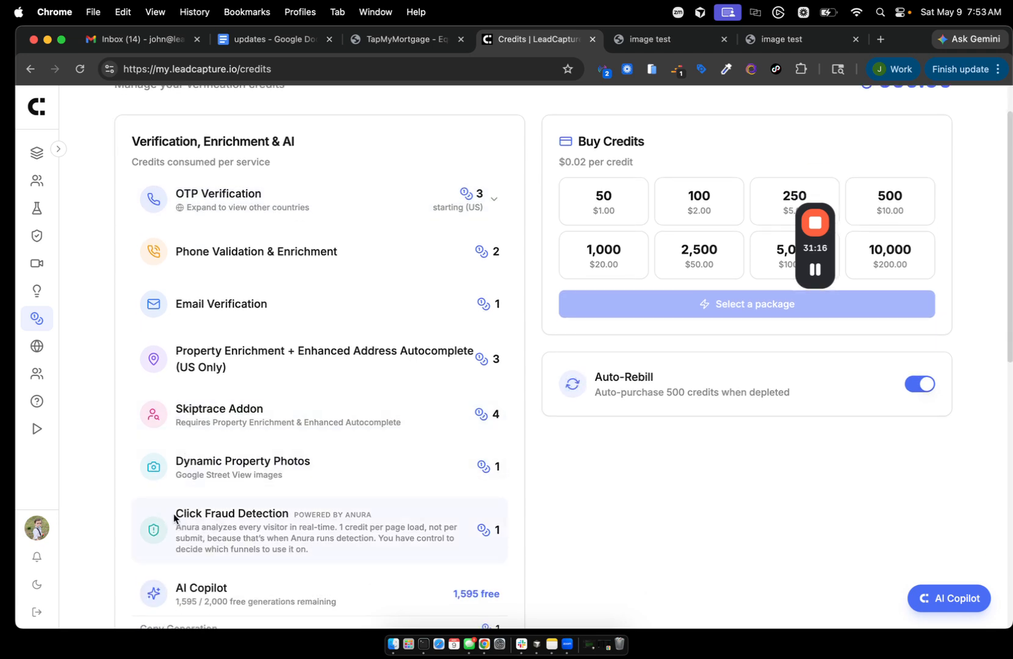
{"action": "left_click_drag", "start_coordinate": [175, 514], "coordinate": [443, 538]}
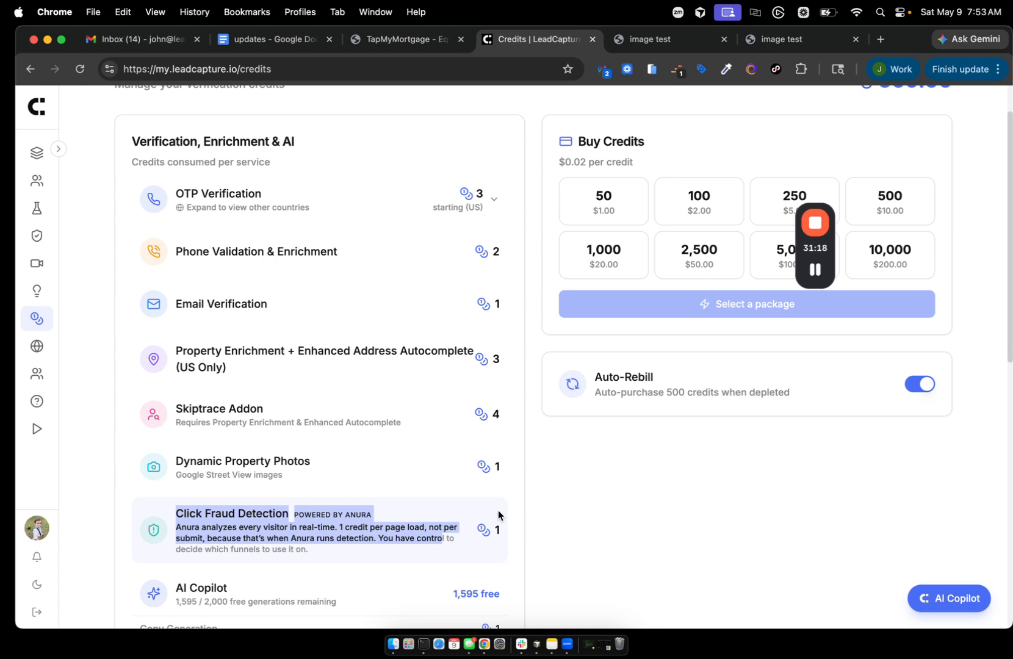
{"action": "left_click", "coordinate": [111, 439]}
{"action": "scroll", "coordinate": [332, 500], "scroll_direction": "up", "scroll_amount": 2}
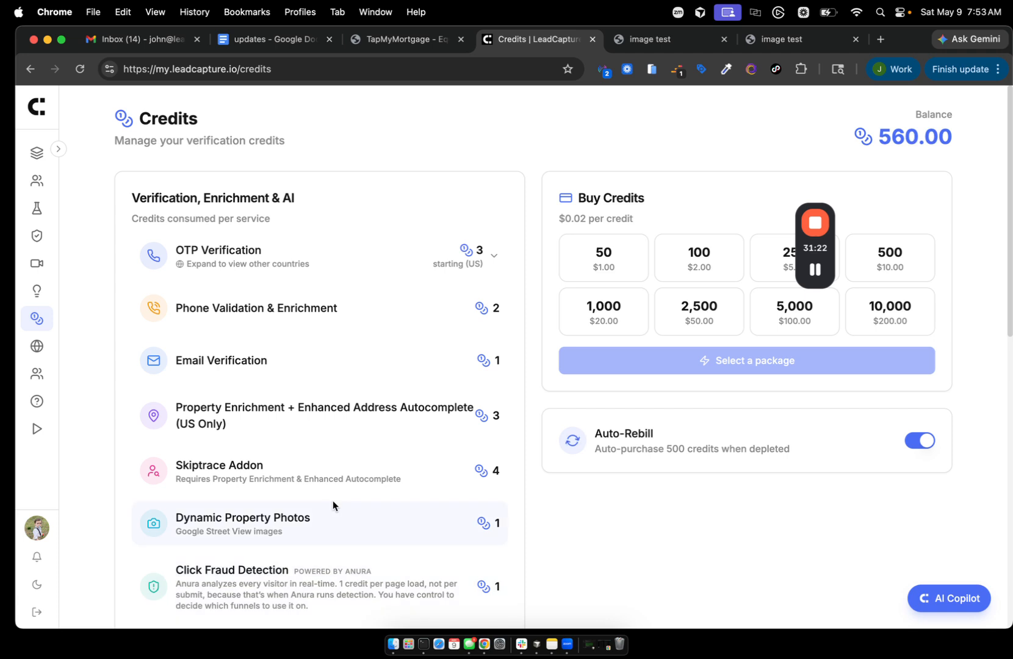
{"action": "scroll", "coordinate": [333, 500], "scroll_direction": "down", "scroll_amount": 10}
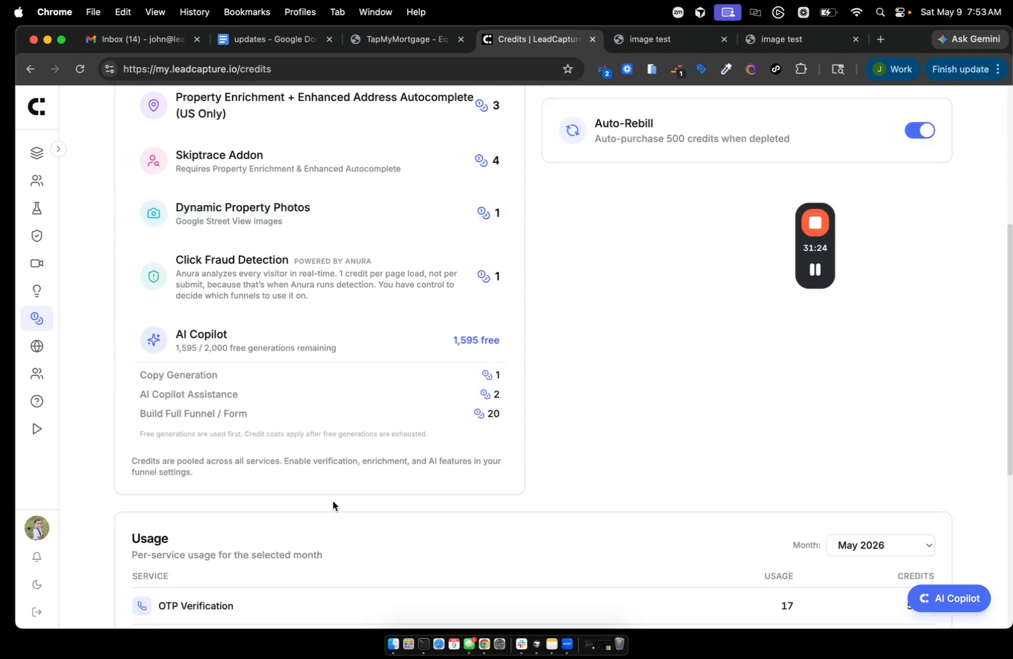
{"action": "scroll", "coordinate": [333, 500], "scroll_direction": "down", "scroll_amount": 3}
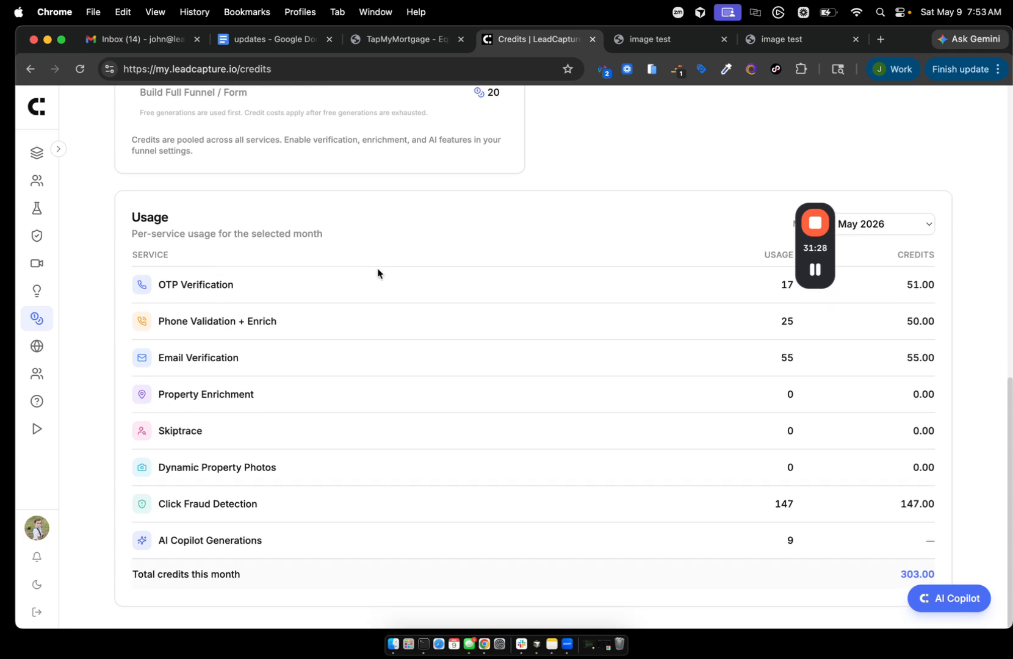
{"action": "left_click_drag", "start_coordinate": [808, 250], "coordinate": [783, 119]}
- Show usage for April 2026, February 2026, then December 2025, leaving December 2025 selected
{"action": "left_click", "coordinate": [904, 220]}
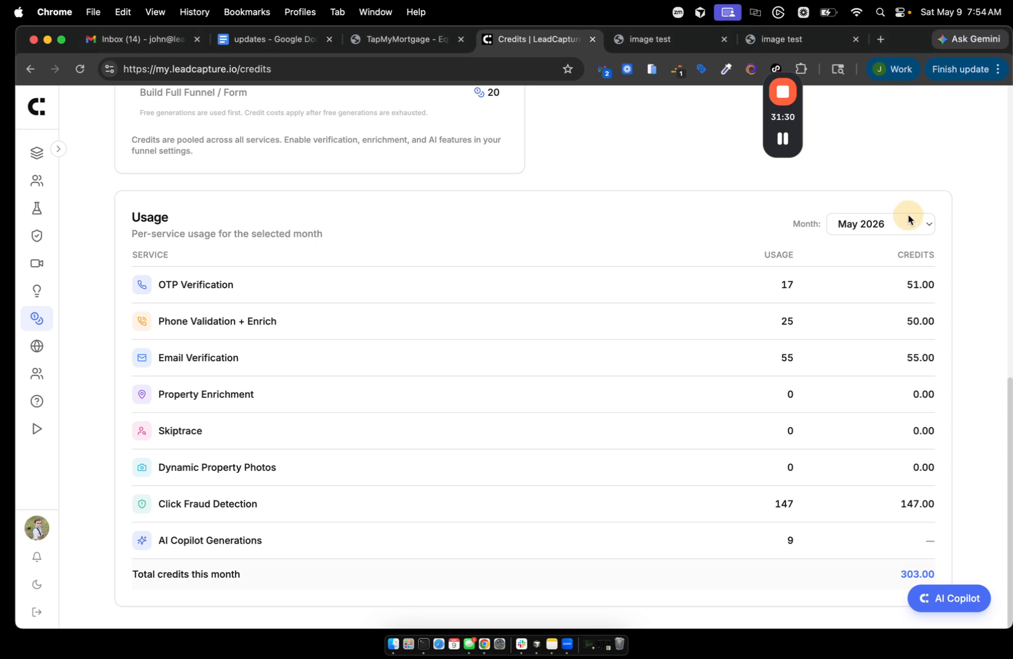
{"action": "left_click", "coordinate": [904, 224]}
{"action": "left_click", "coordinate": [889, 236]}
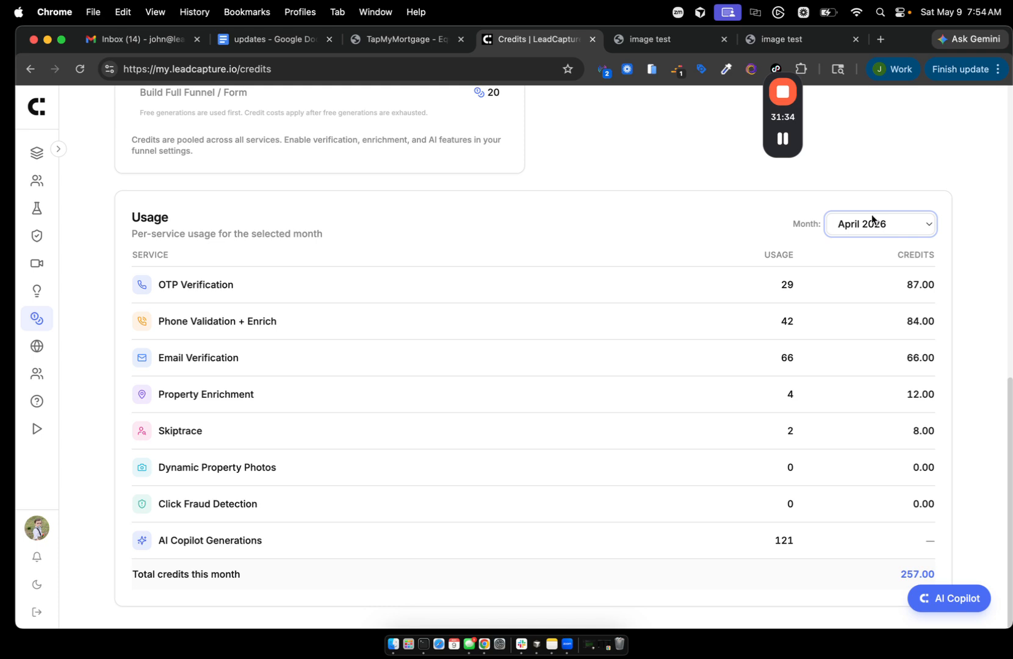
{"action": "left_click", "coordinate": [855, 231]}
{"action": "left_click", "coordinate": [850, 256]}
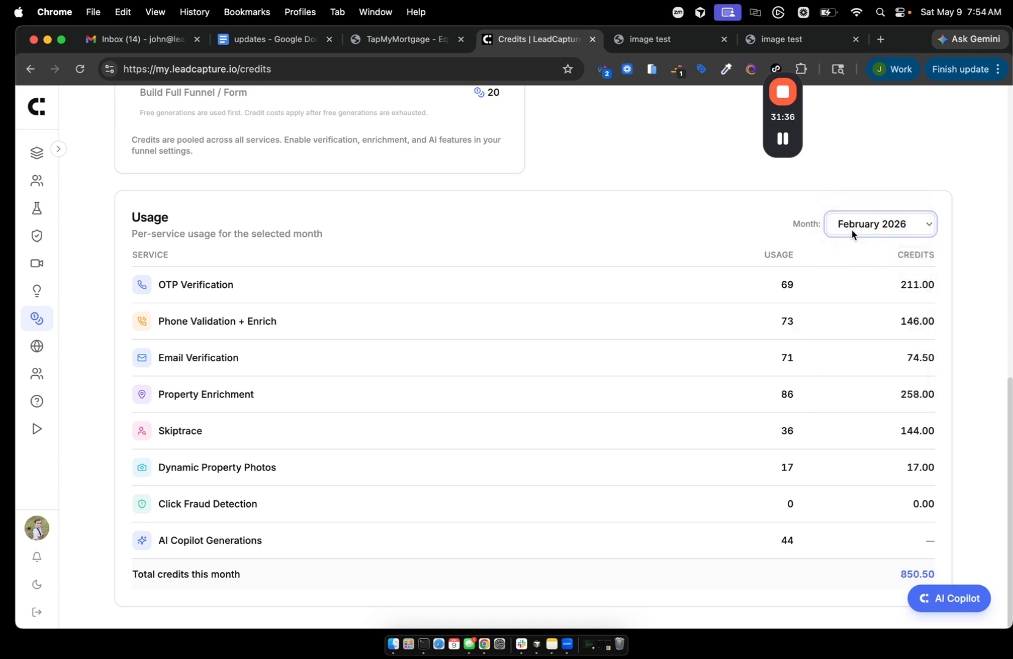
{"action": "left_click", "coordinate": [852, 229]}
{"action": "left_click", "coordinate": [852, 258]}
{"action": "left_click", "coordinate": [861, 232]}
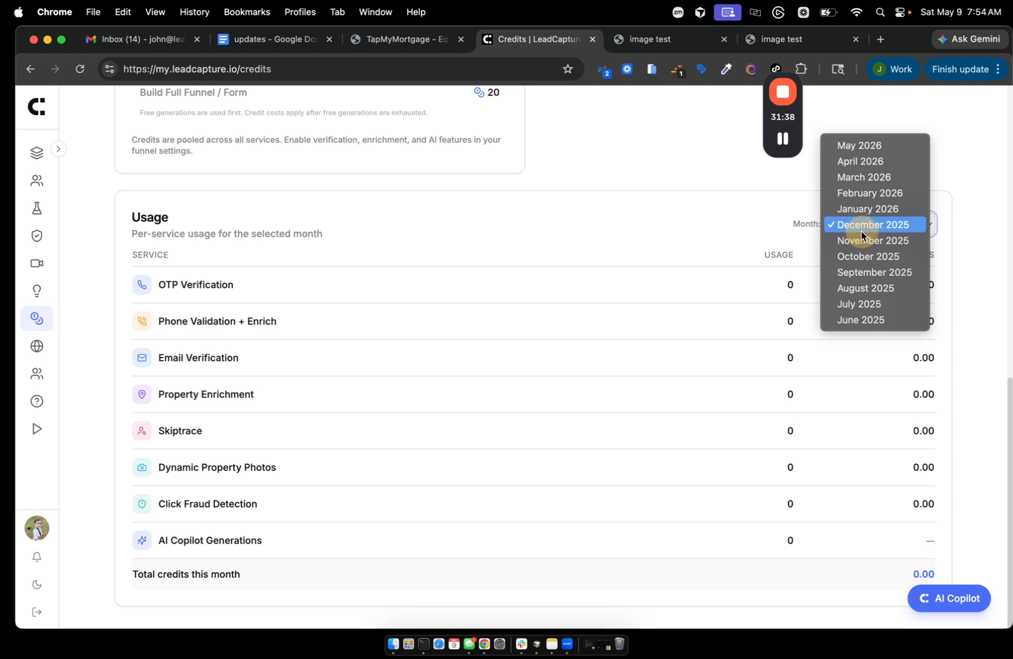
{"action": "left_click", "coordinate": [110, 268]}
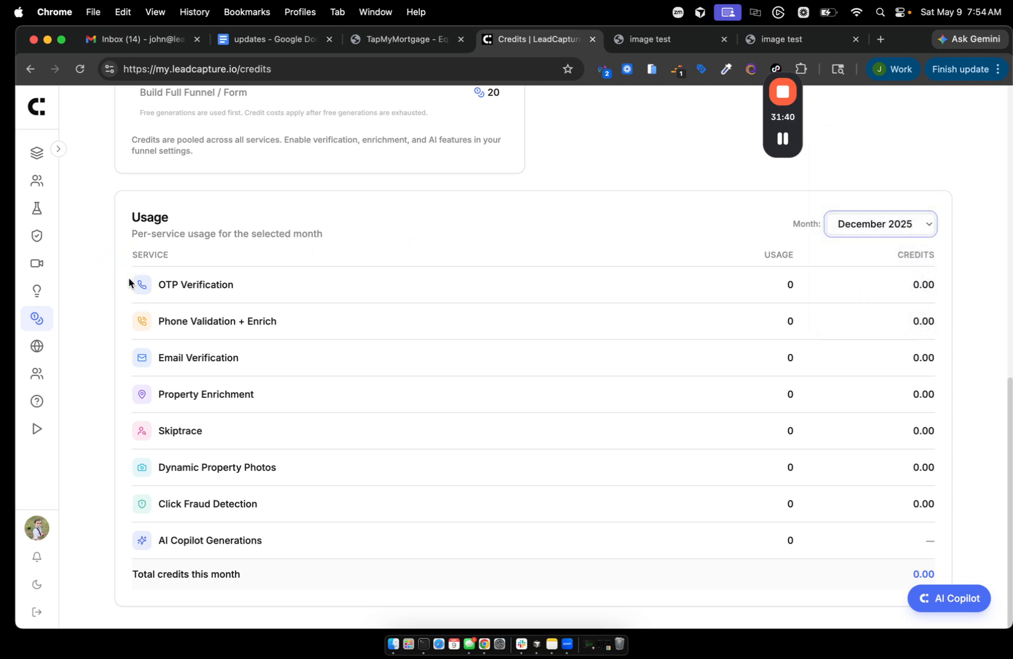
{"action": "left_click", "coordinate": [85, 267]}
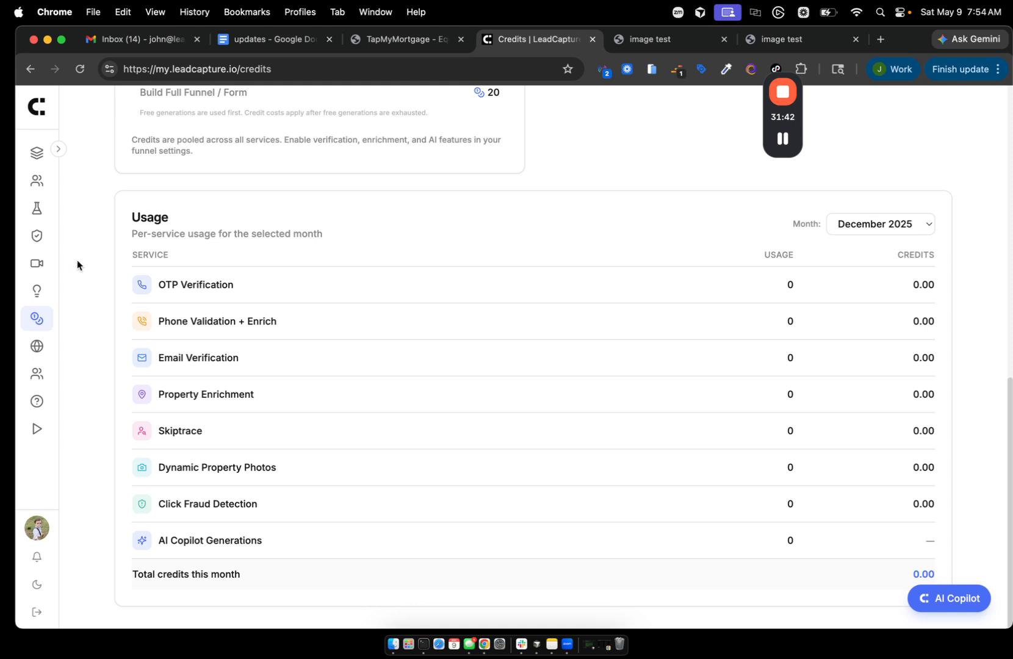
- Filter the Lead Playback recordings to the image test funnel, showing its four recordings
{"action": "left_click", "coordinate": [35, 264]}
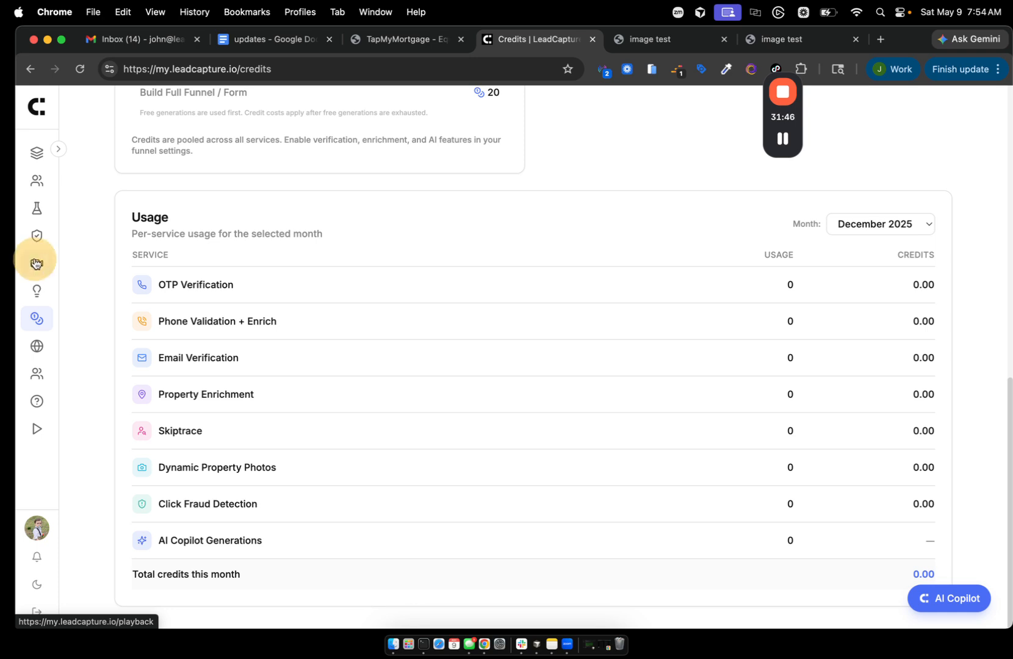
{"action": "scroll", "coordinate": [375, 328], "scroll_direction": "down", "scroll_amount": 1}
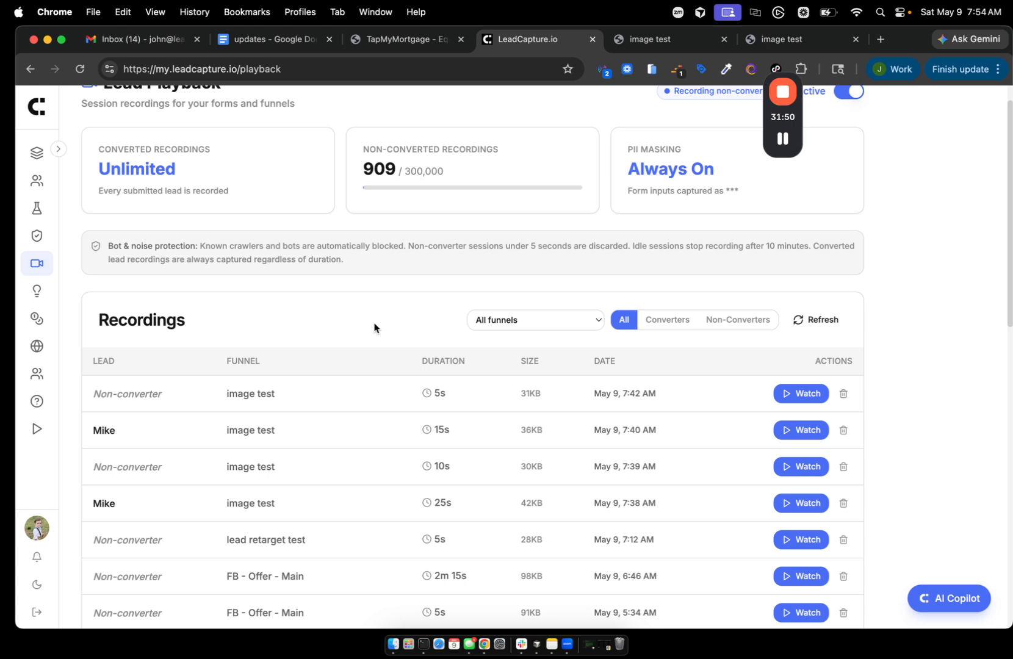
{"action": "scroll", "coordinate": [375, 328], "scroll_direction": "down", "scroll_amount": 1}
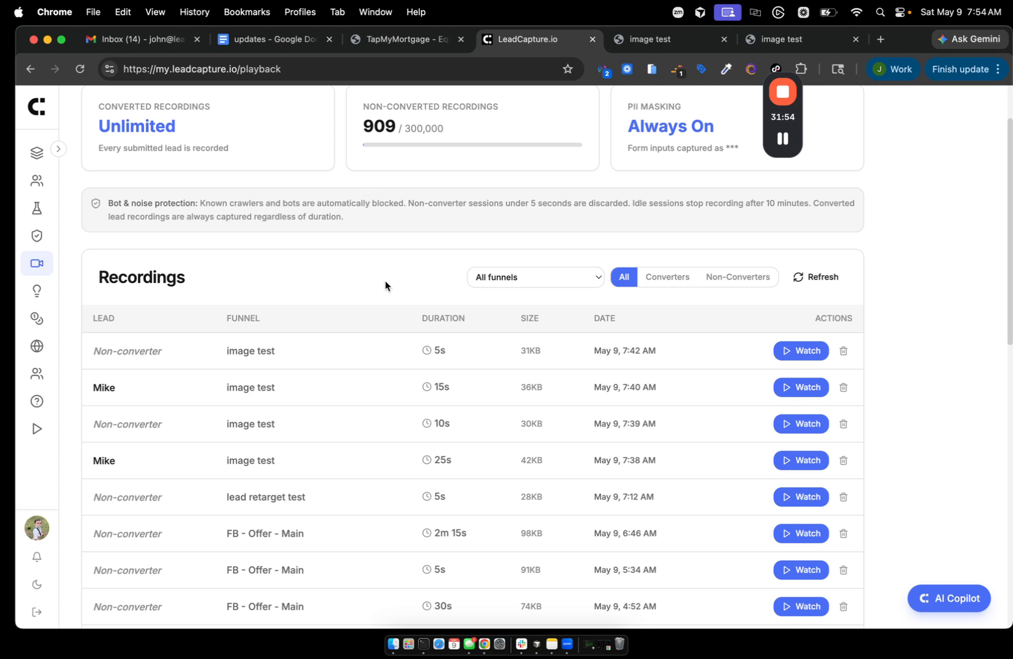
{"action": "scroll", "coordinate": [385, 285], "scroll_direction": "down", "scroll_amount": 2}
{"action": "scroll", "coordinate": [385, 285], "scroll_direction": "up", "scroll_amount": 4}
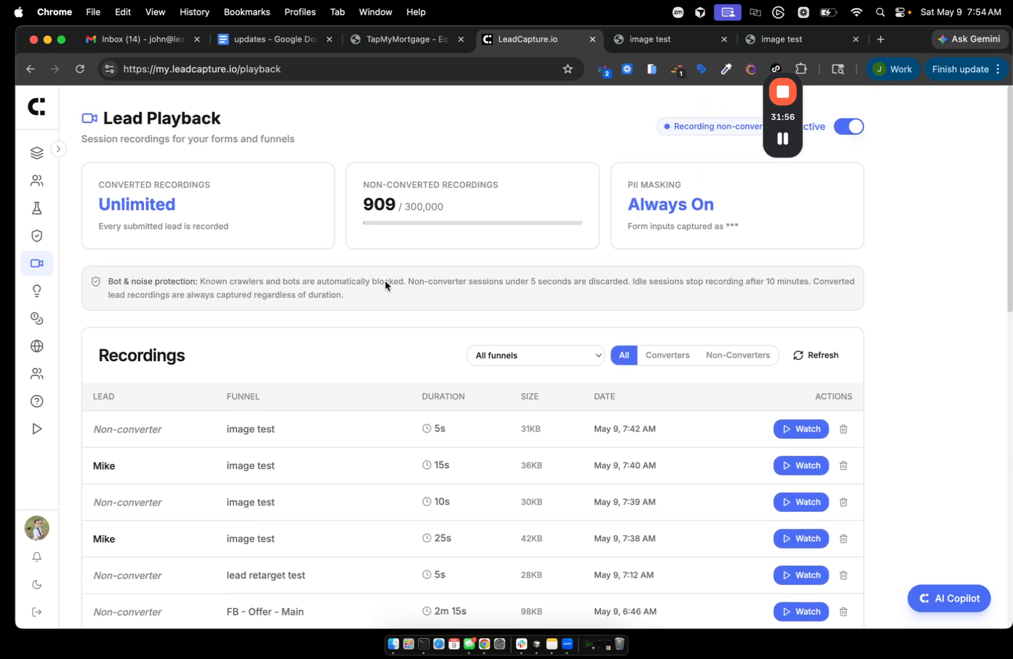
{"action": "scroll", "coordinate": [385, 285], "scroll_direction": "down", "scroll_amount": 1}
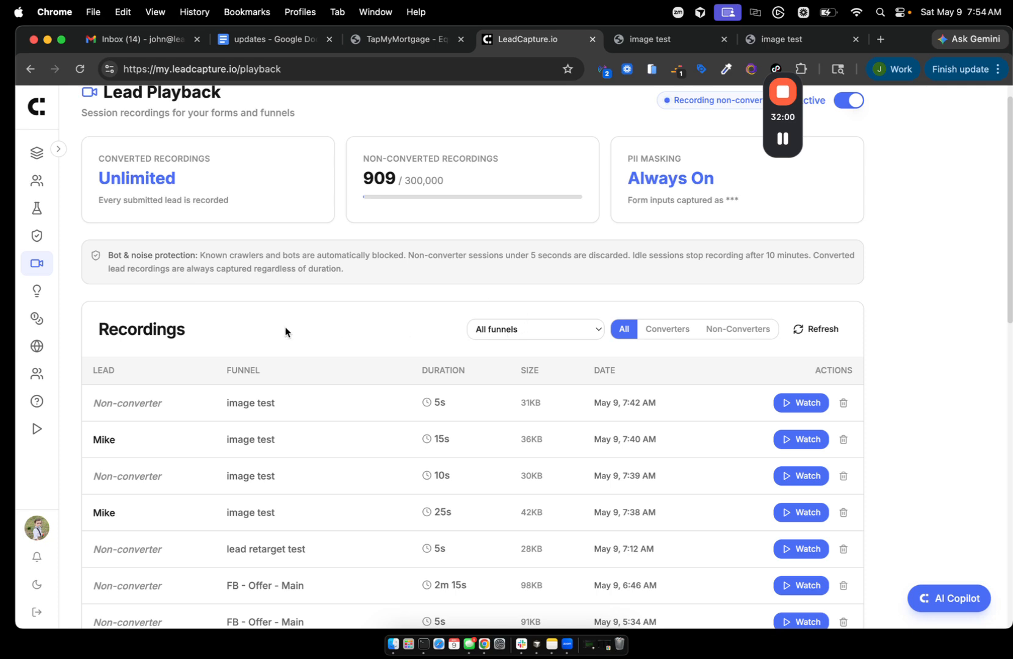
{"action": "left_click", "coordinate": [520, 333]}
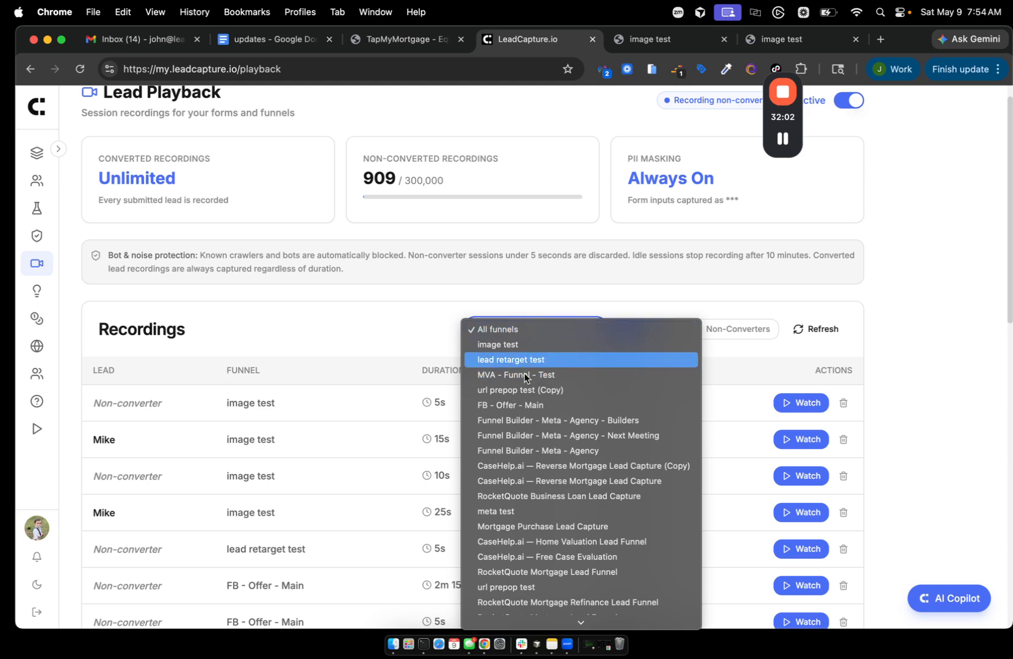
{"action": "left_click", "coordinate": [496, 345]}
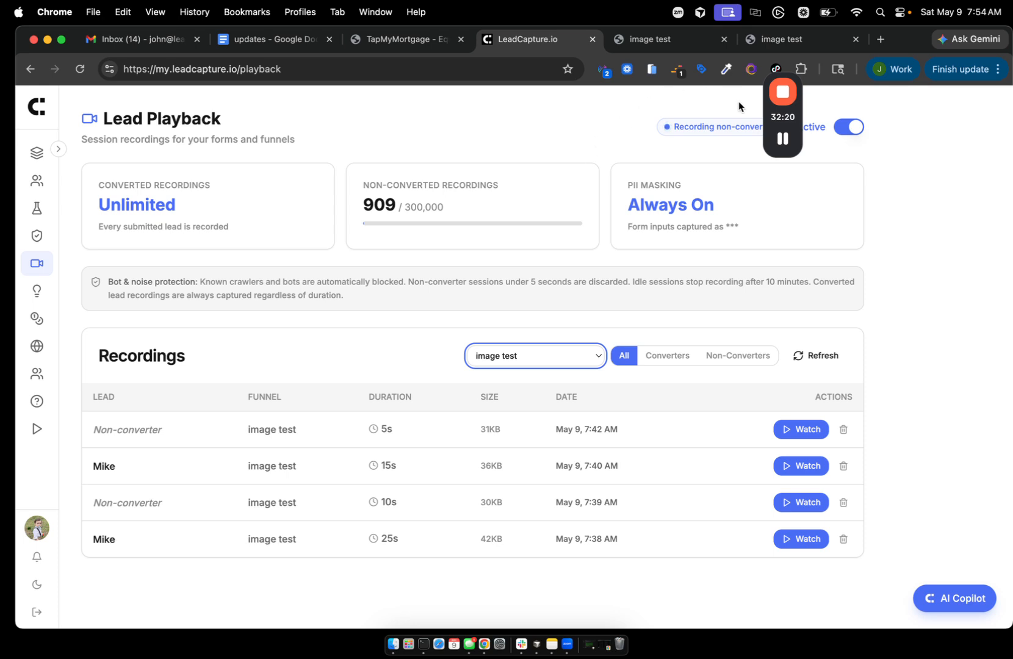
{"action": "left_click_drag", "start_coordinate": [782, 148], "coordinate": [887, 197]}
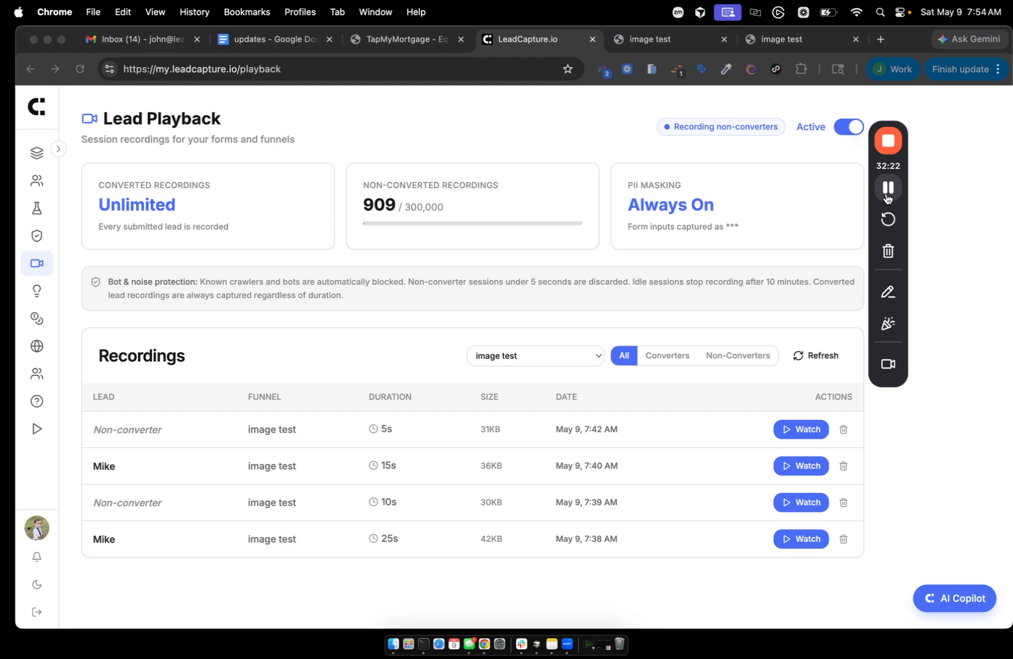
{"action": "left_click", "coordinate": [256, 39]}
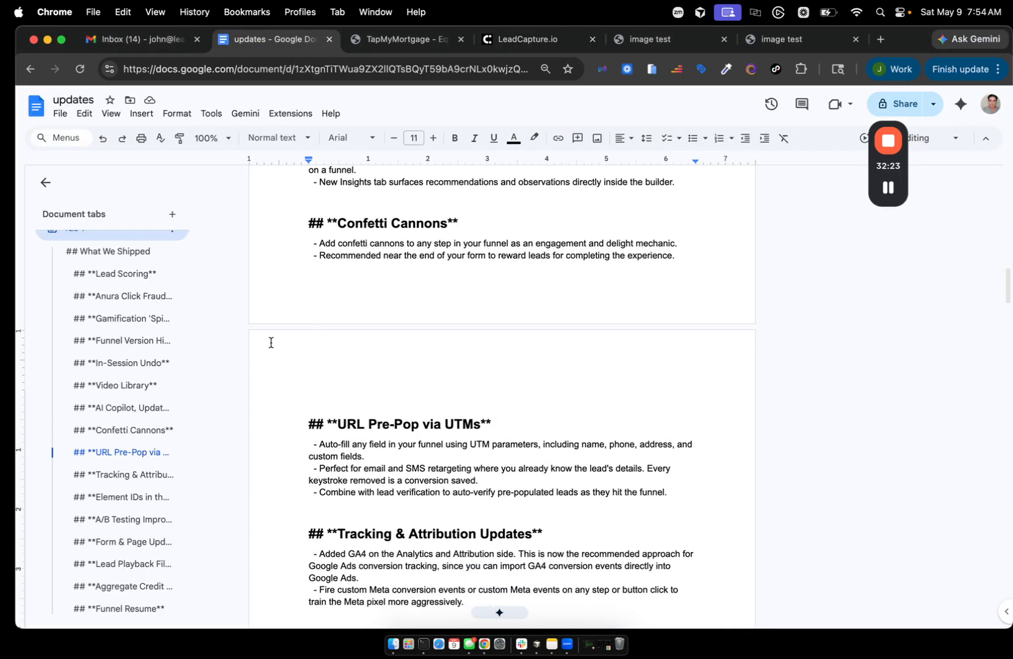
{"action": "scroll", "coordinate": [271, 342], "scroll_direction": "down", "scroll_amount": 10}
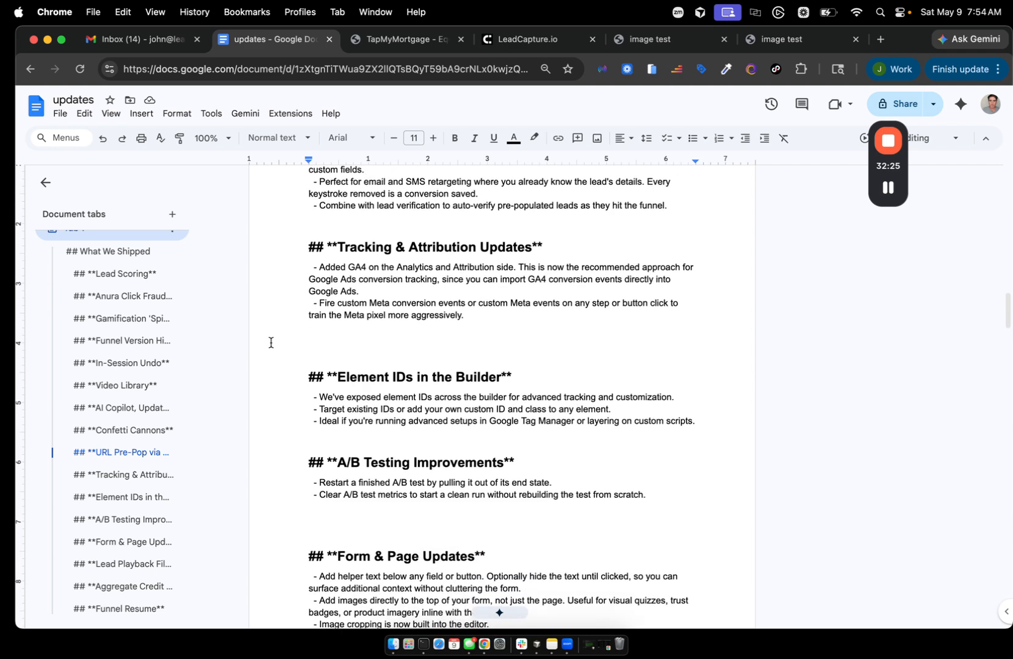
{"action": "scroll", "coordinate": [271, 342], "scroll_direction": "down", "scroll_amount": 3}
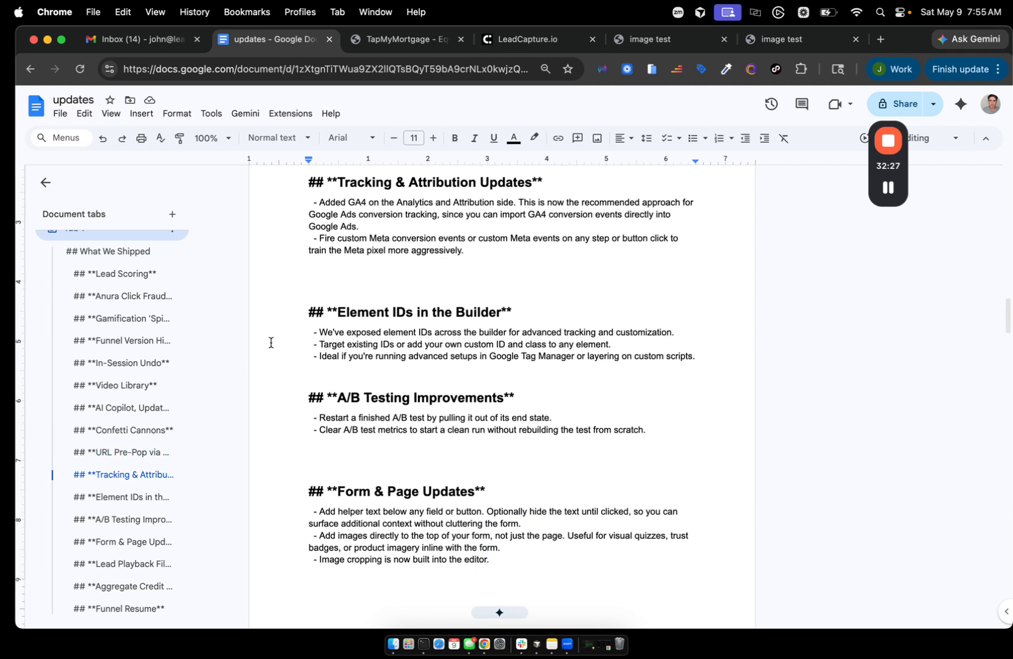
{"action": "scroll", "coordinate": [271, 342], "scroll_direction": "down", "scroll_amount": 8}
{"action": "scroll", "coordinate": [271, 342], "scroll_direction": "up", "scroll_amount": 9}
{"action": "scroll", "coordinate": [271, 342], "scroll_direction": "down", "scroll_amount": 6}
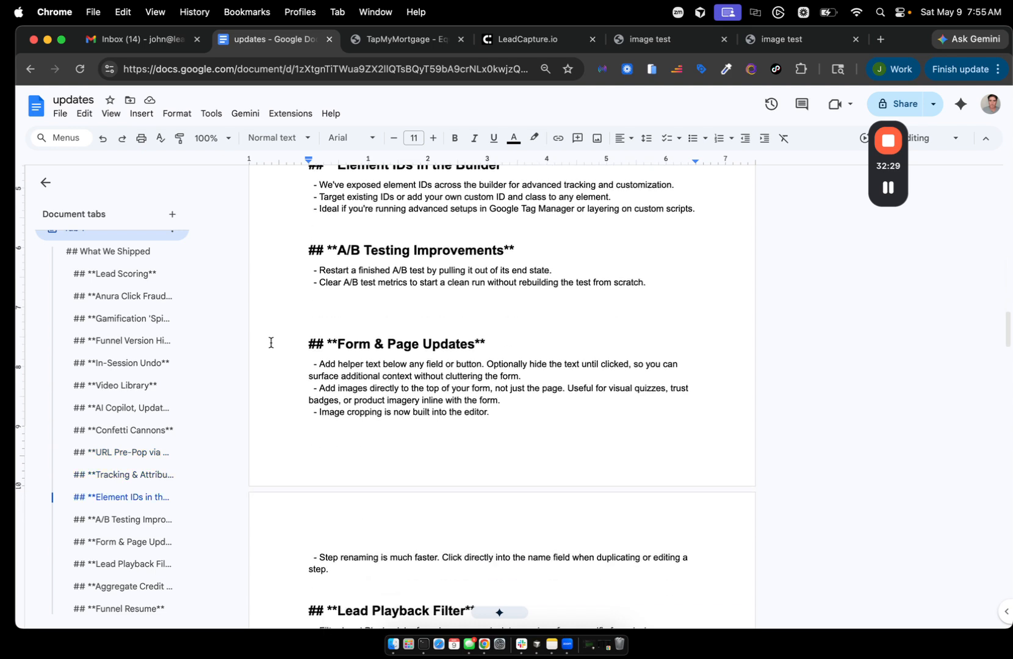
{"action": "scroll", "coordinate": [271, 342], "scroll_direction": "down", "scroll_amount": 13}
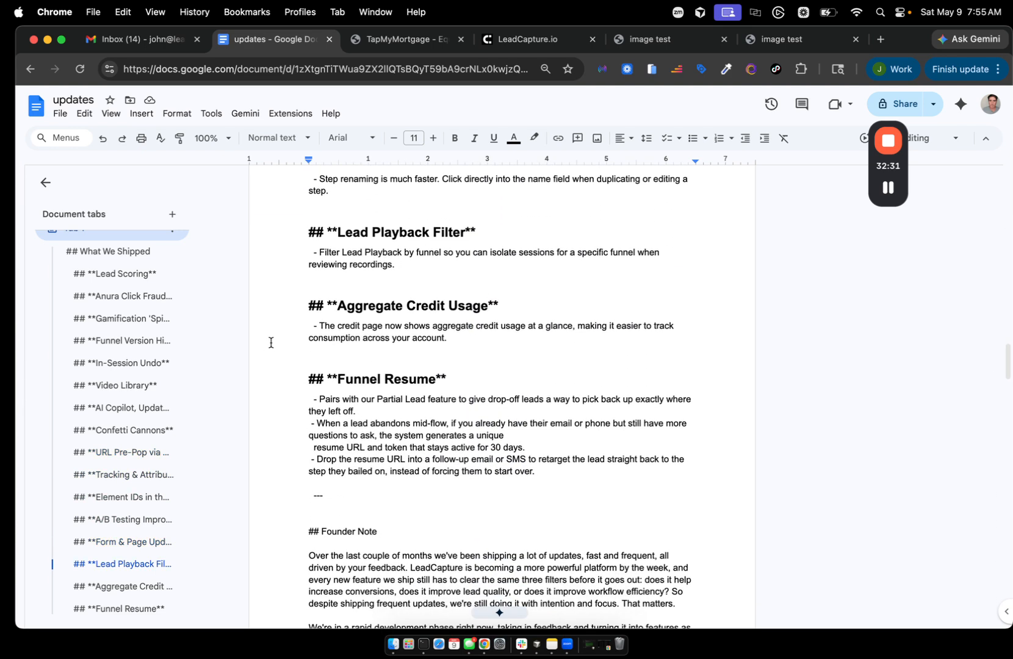
{"action": "scroll", "coordinate": [271, 342], "scroll_direction": "up", "scroll_amount": 7}
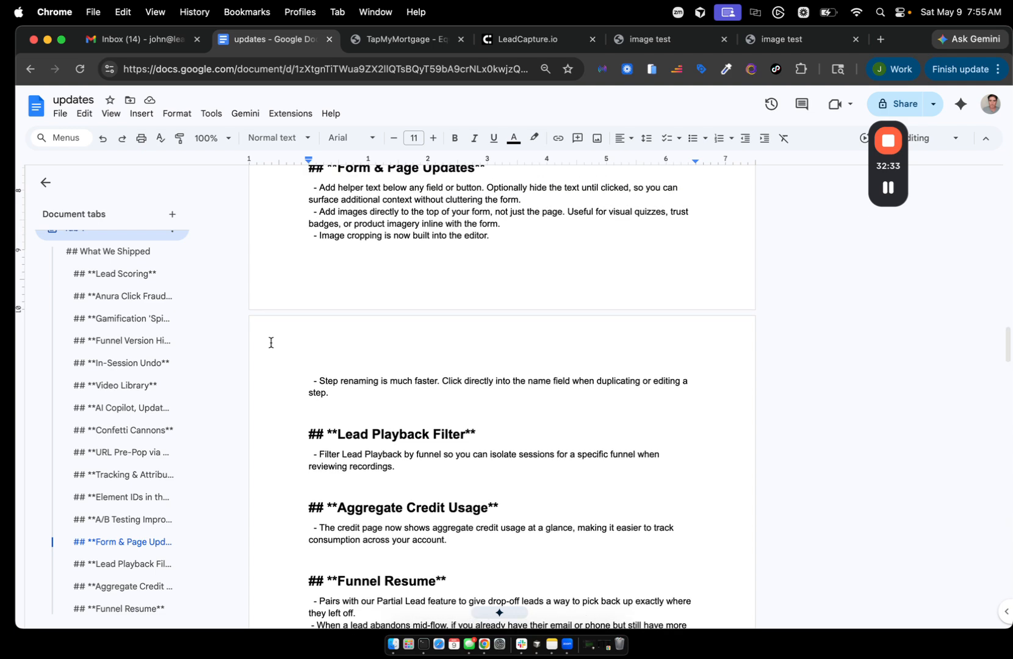
{"action": "scroll", "coordinate": [271, 342], "scroll_direction": "up", "scroll_amount": 18}
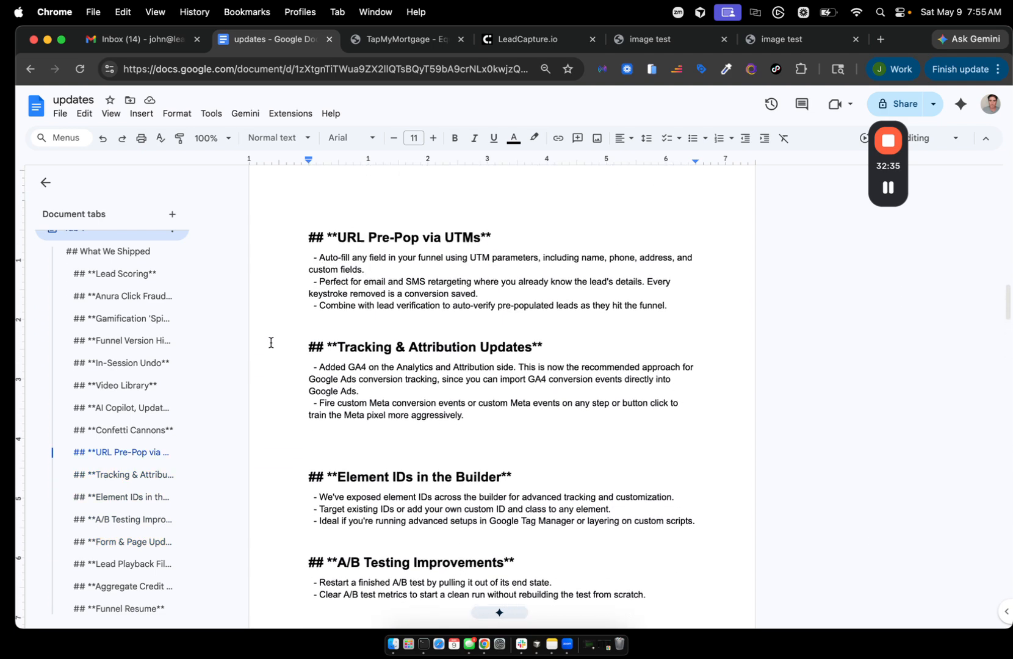
{"action": "scroll", "coordinate": [271, 342], "scroll_direction": "up", "scroll_amount": 8}
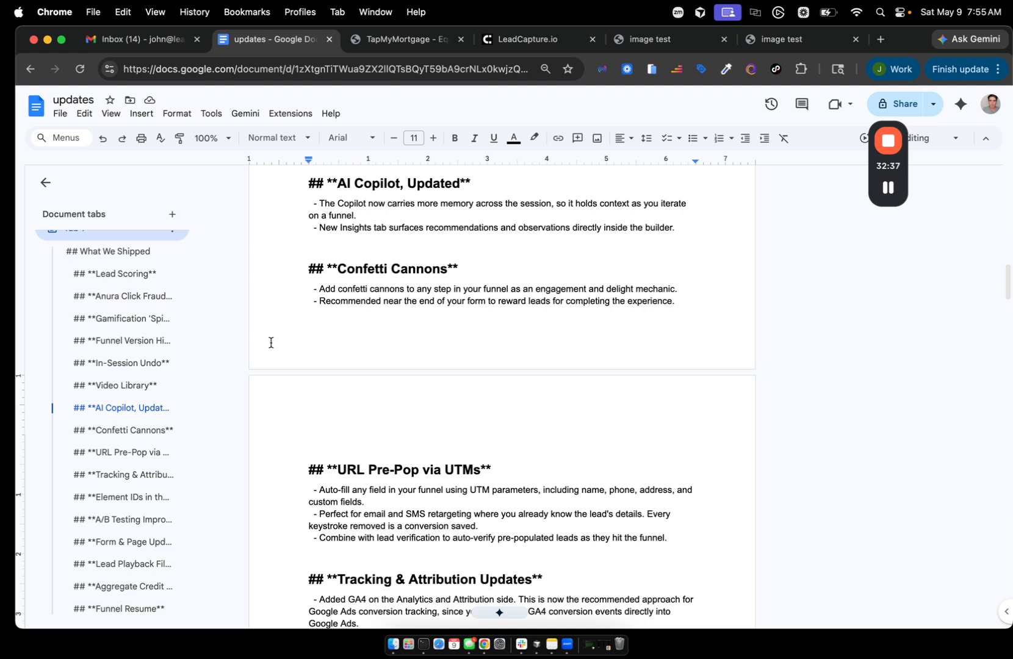
{"action": "scroll", "coordinate": [271, 343], "scroll_direction": "up", "scroll_amount": 1}
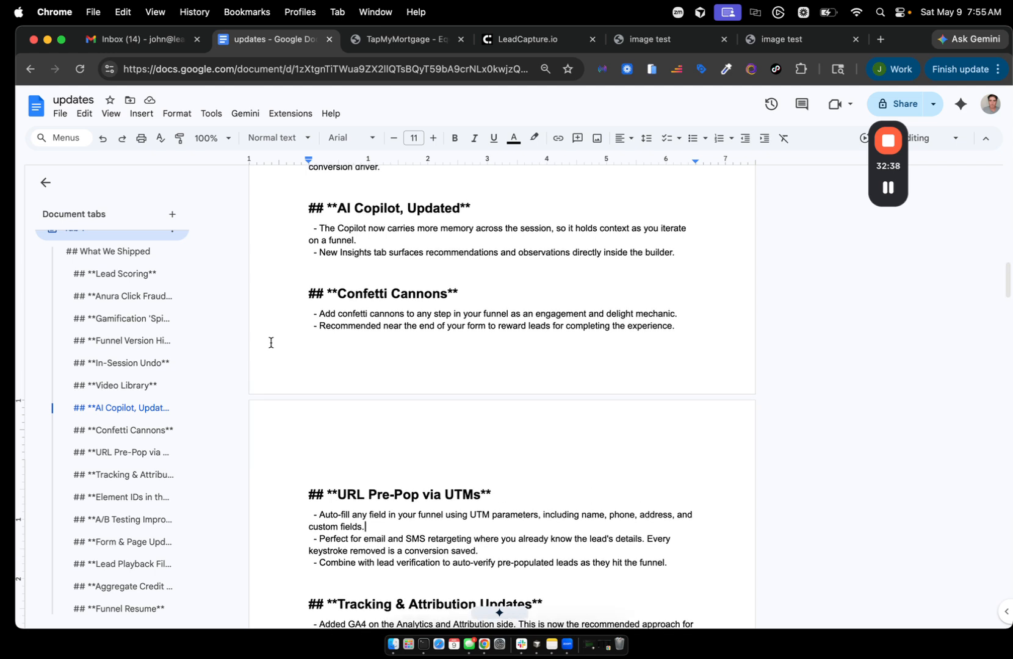
{"action": "left_click", "coordinate": [528, 48]}
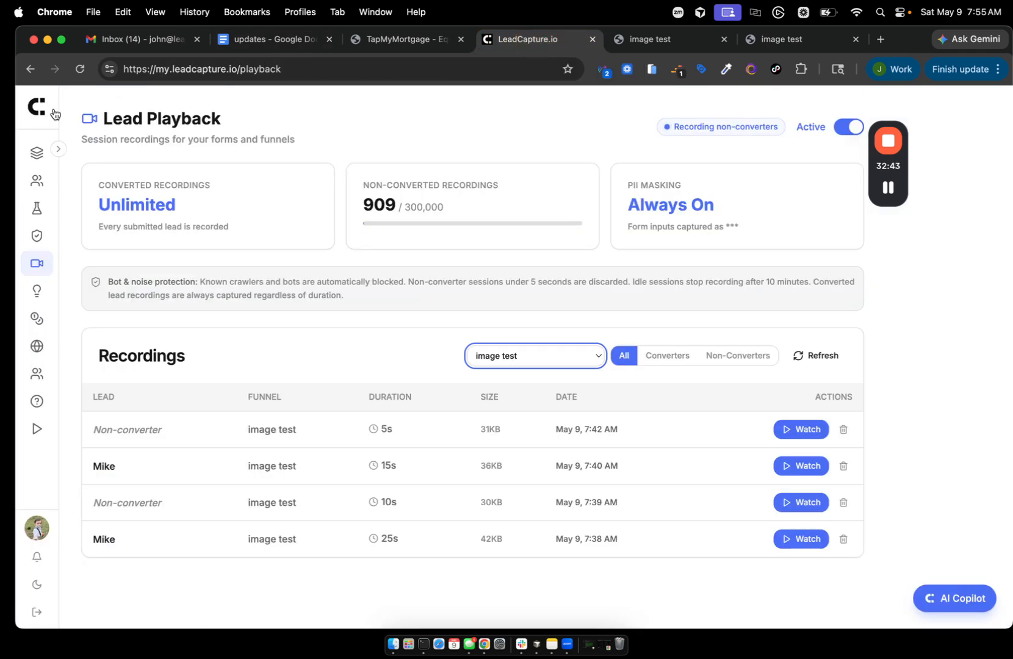
- Open MVA - Funnel - Test in the page editor and scroll to its Spin to Win step
{"action": "left_click", "coordinate": [38, 159]}
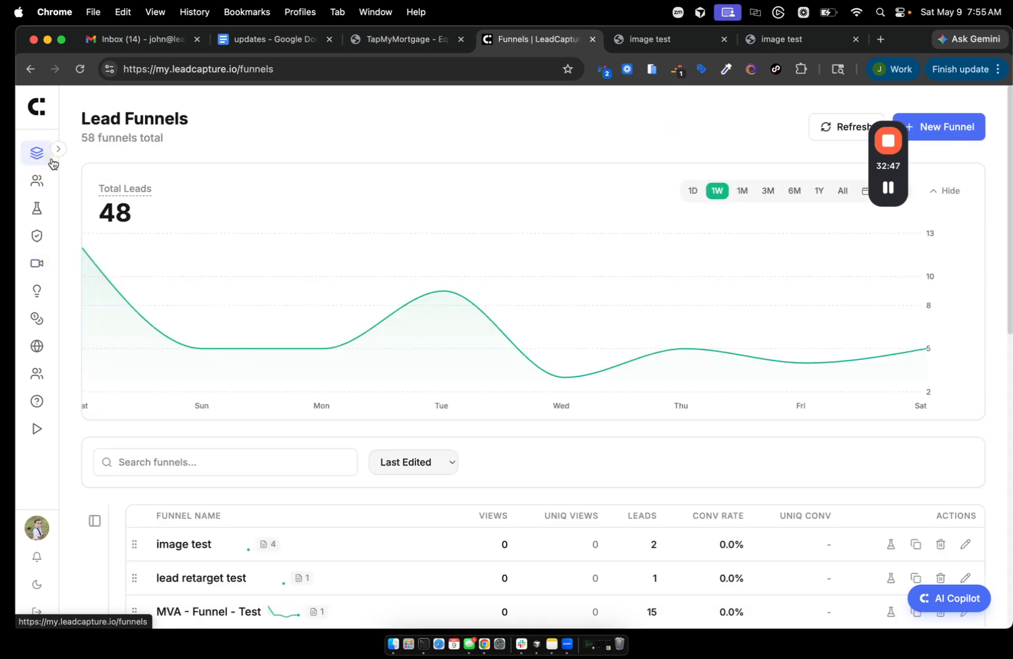
{"action": "scroll", "coordinate": [280, 333], "scroll_direction": "down", "scroll_amount": 3}
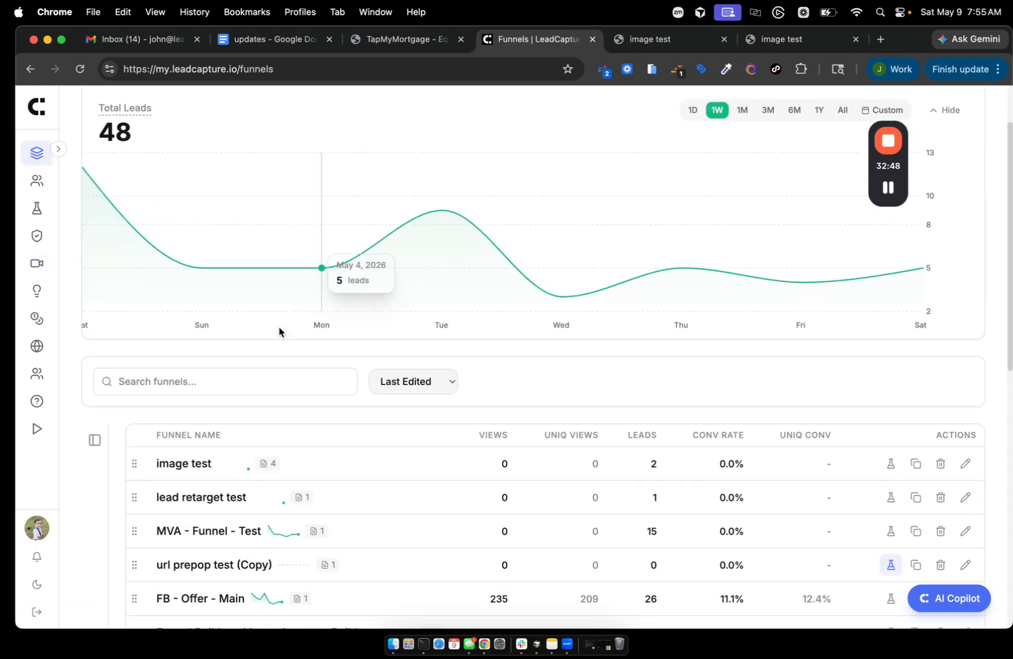
{"action": "left_click", "coordinate": [193, 529]}
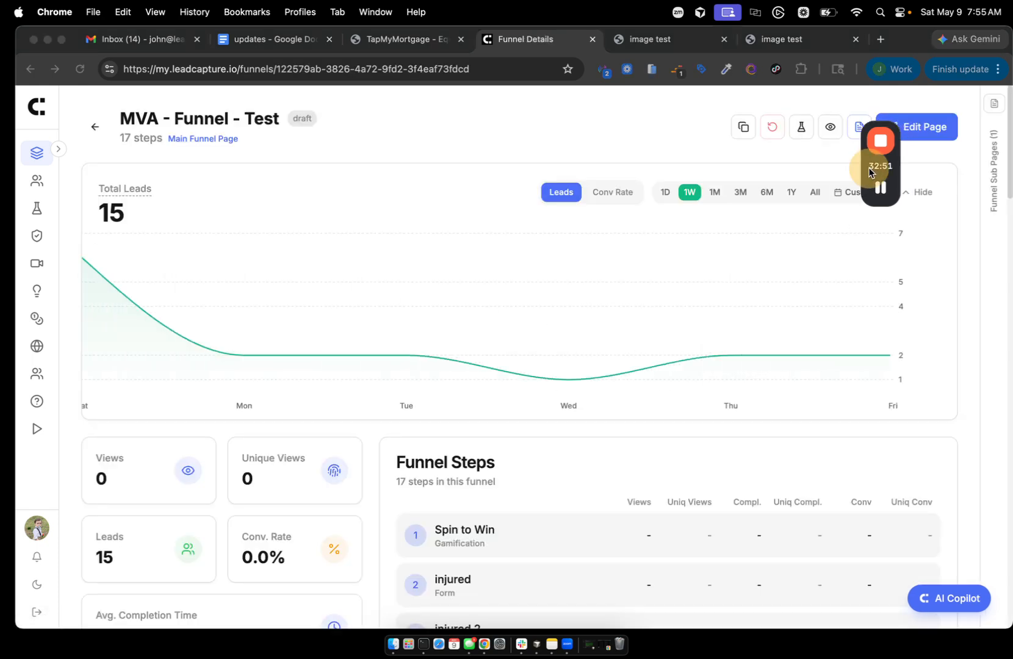
{"action": "left_click", "coordinate": [907, 128]}
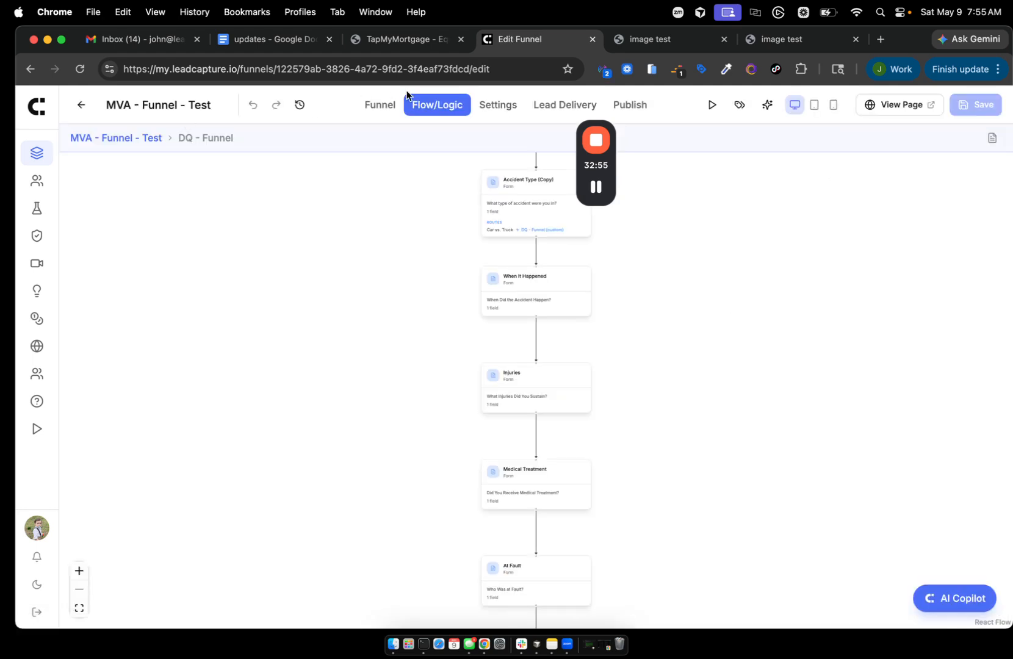
{"action": "left_click", "coordinate": [374, 105]}
{"action": "scroll", "coordinate": [527, 426], "scroll_direction": "down", "scroll_amount": 3}
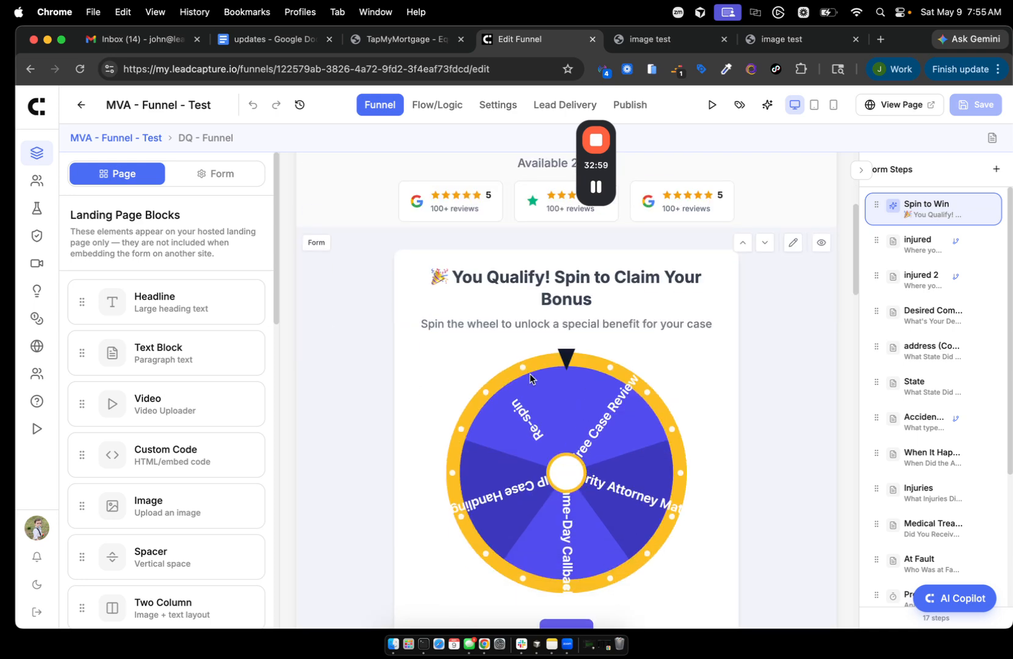
- Edit the Spin to Win wheel's six prize slices, adding New Prize with weight 20, and view the live page
{"action": "left_click", "coordinate": [556, 404]}
{"action": "scroll", "coordinate": [600, 459], "scroll_direction": "down", "scroll_amount": 1}
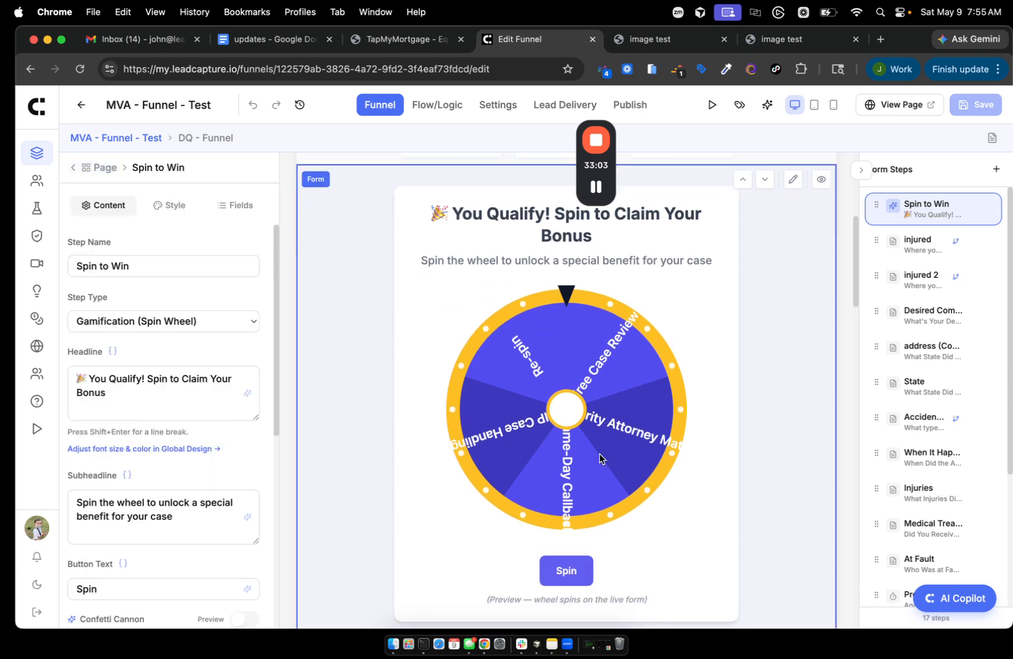
{"action": "scroll", "coordinate": [600, 458], "scroll_direction": "up", "scroll_amount": 1}
{"action": "mouse_move", "coordinate": [593, 175]}
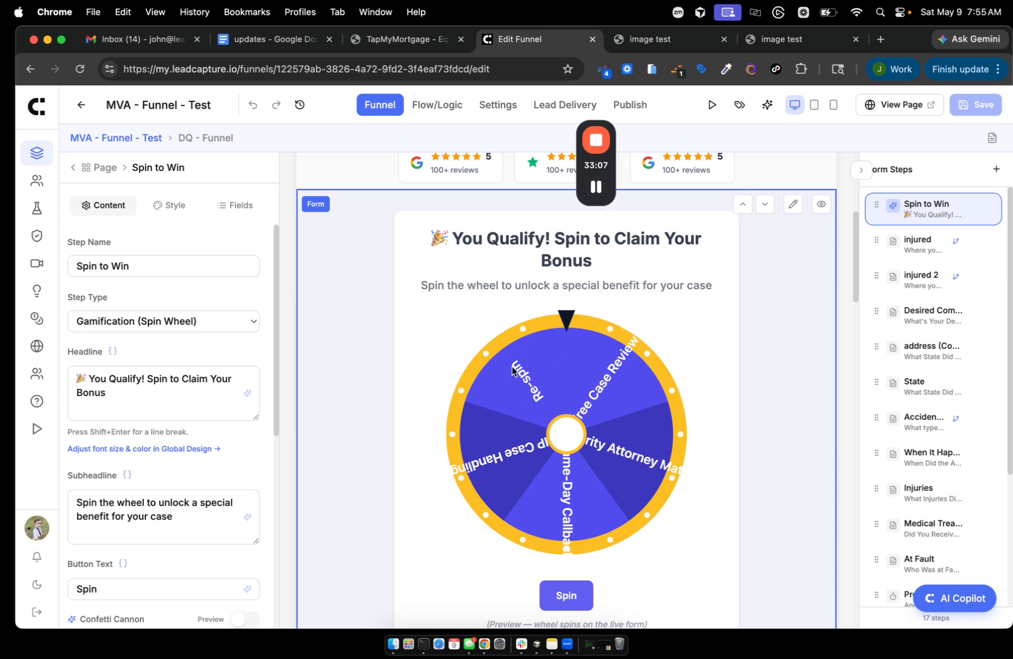
{"action": "left_click", "coordinate": [595, 188]}
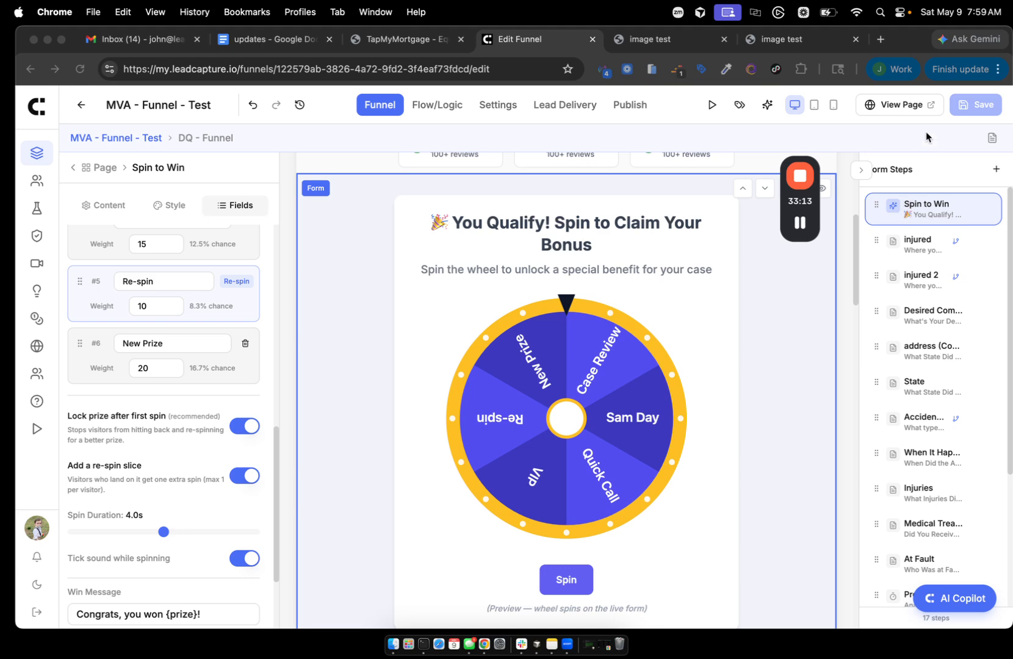
{"action": "left_click", "coordinate": [899, 105]}
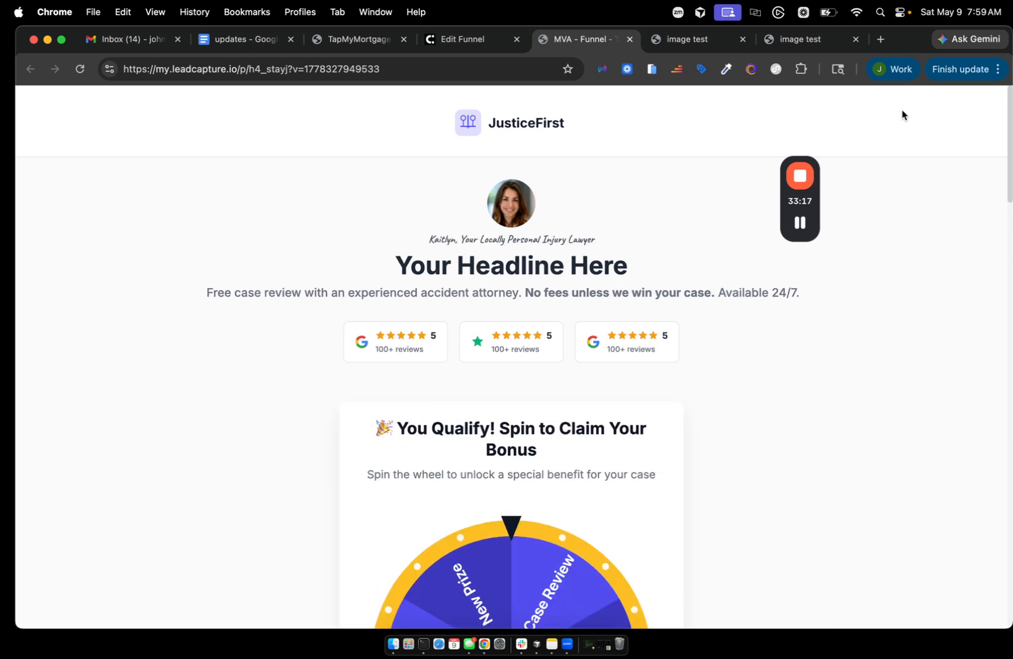
- Scroll the live page to the 'You Qualify! Spin to Claim Your Bonus' wheel with six slices
{"action": "scroll", "coordinate": [617, 330], "scroll_direction": "down", "scroll_amount": 1}
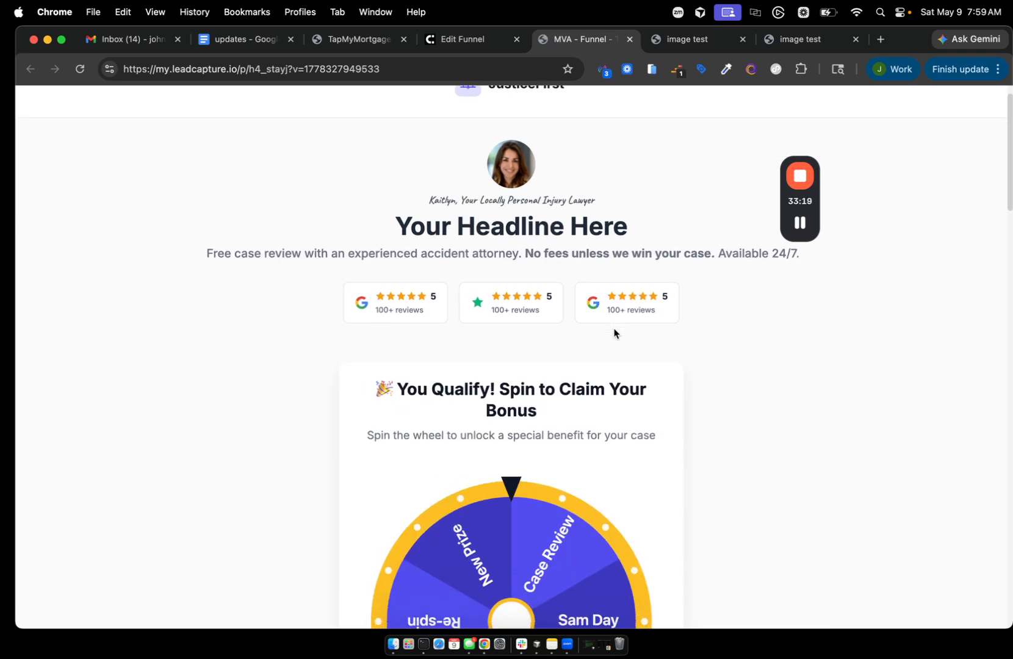
{"action": "scroll", "coordinate": [614, 333], "scroll_direction": "down", "scroll_amount": 1}
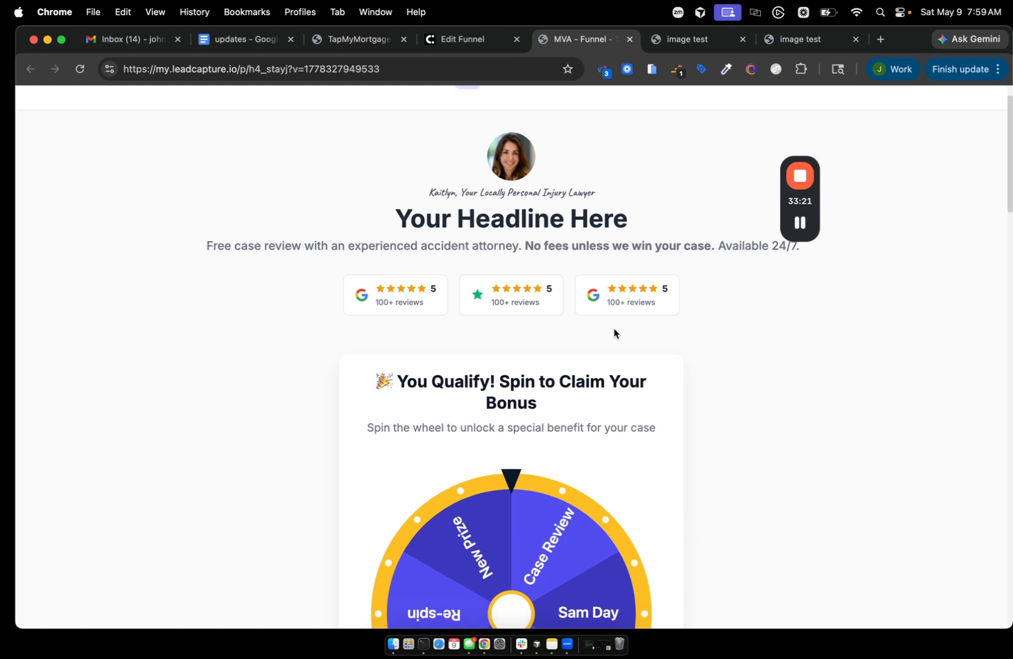
{"action": "scroll", "coordinate": [613, 332], "scroll_direction": "down", "scroll_amount": 5}
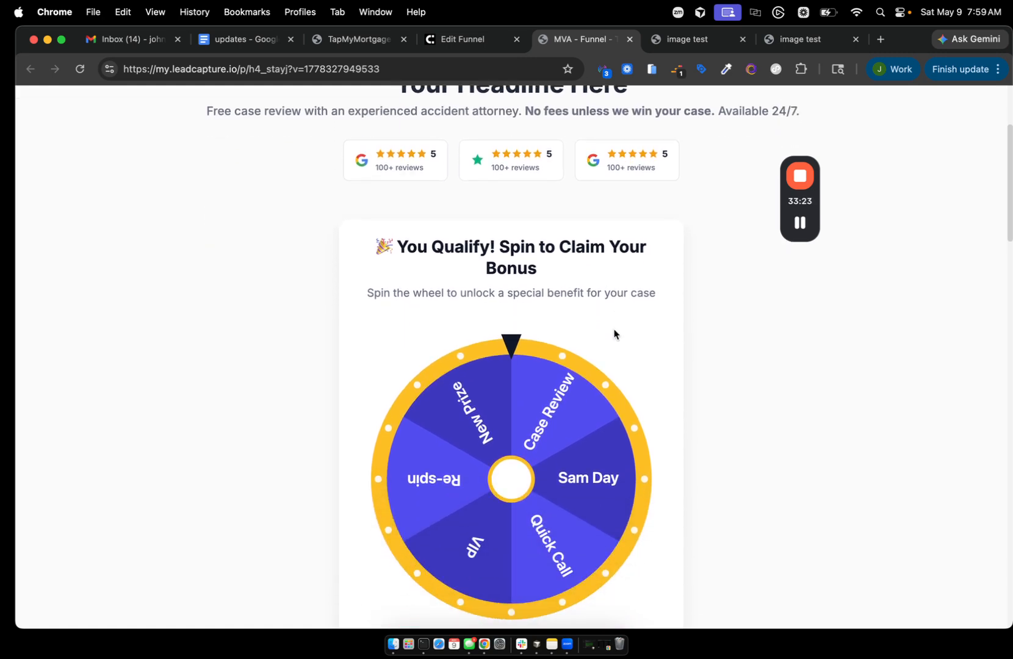
{"action": "left_click_drag", "start_coordinate": [793, 207], "coordinate": [791, 208]}
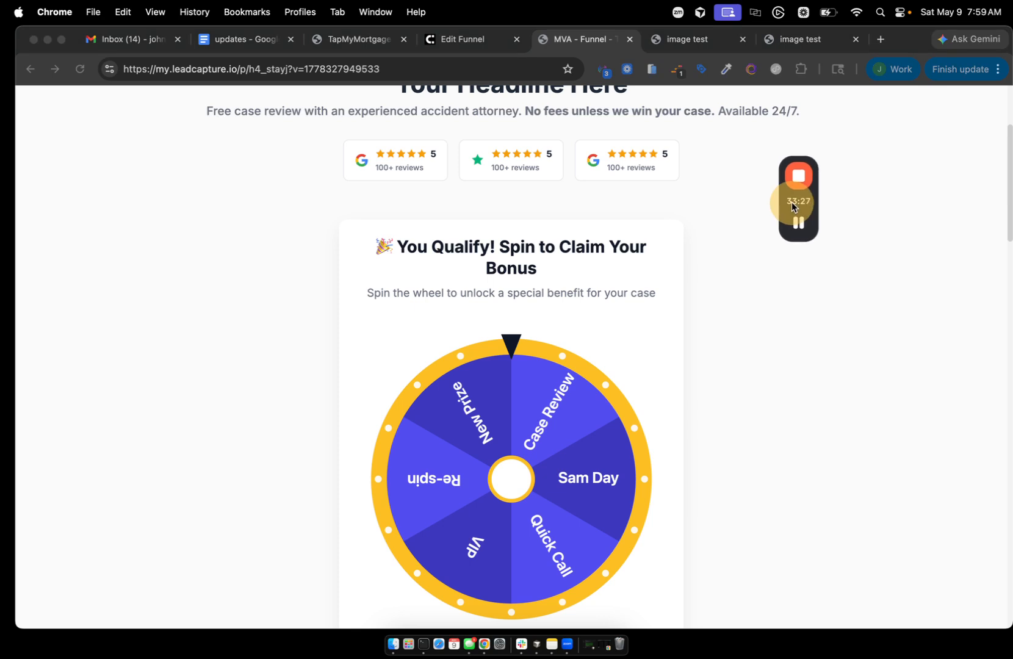
{"action": "left_click_drag", "start_coordinate": [791, 208], "coordinate": [300, 199]}
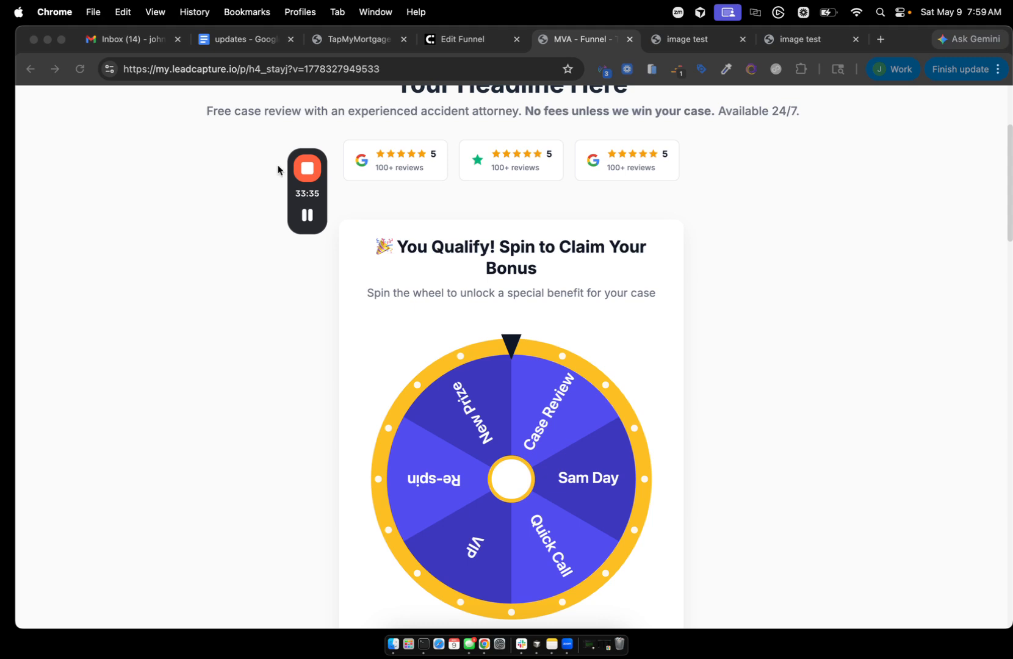
{"action": "left_click_drag", "start_coordinate": [307, 194], "coordinate": [175, 192]}
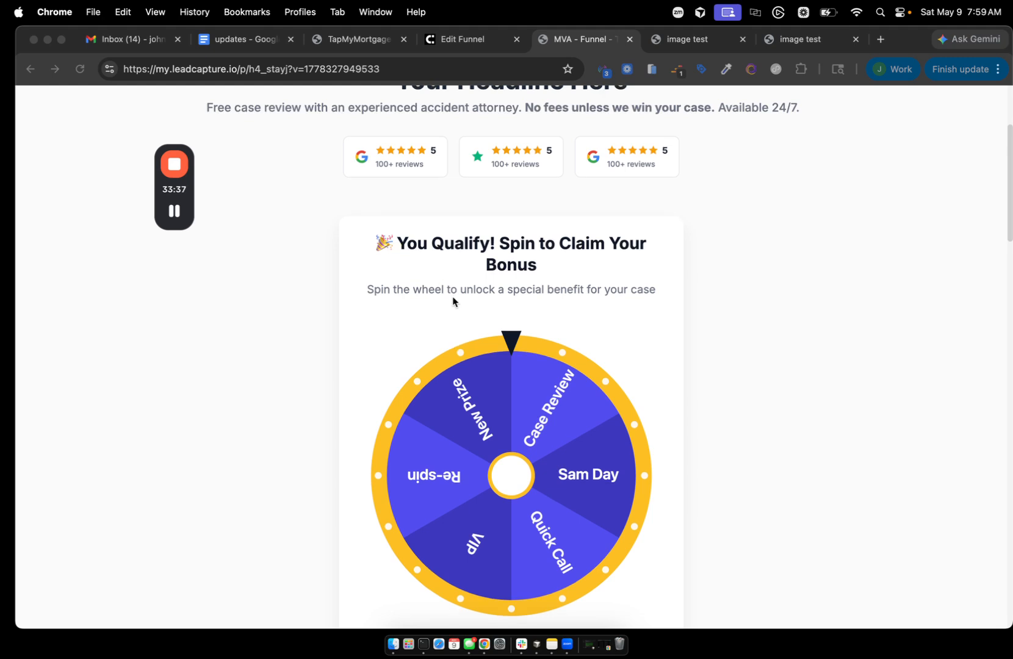
{"action": "scroll", "coordinate": [453, 299], "scroll_direction": "down", "scroll_amount": 1}
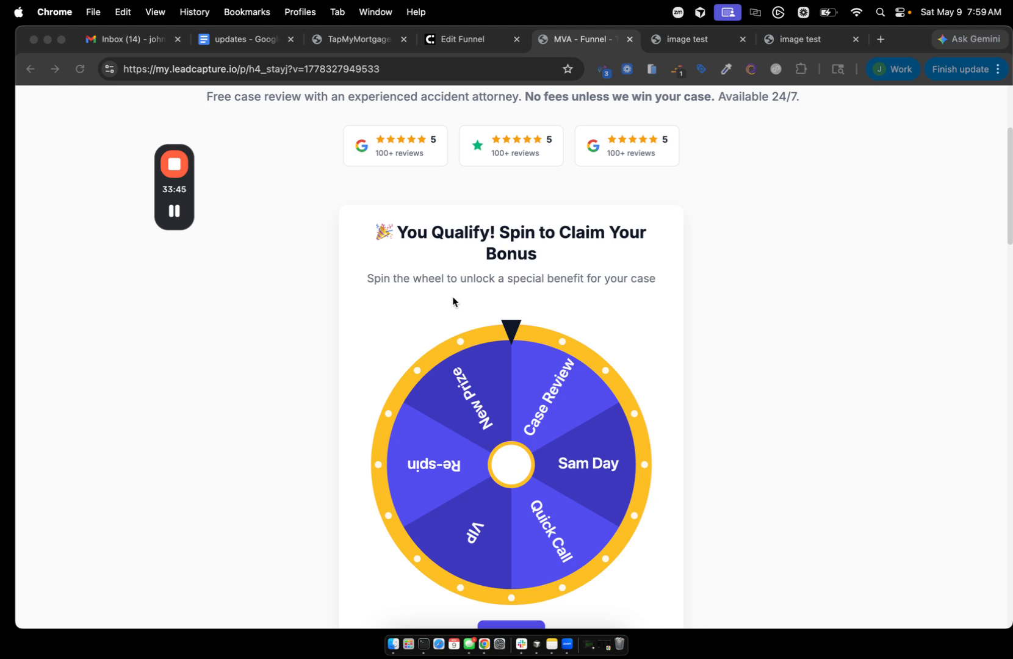
{"action": "scroll", "coordinate": [638, 387], "scroll_direction": "down", "scroll_amount": 1}
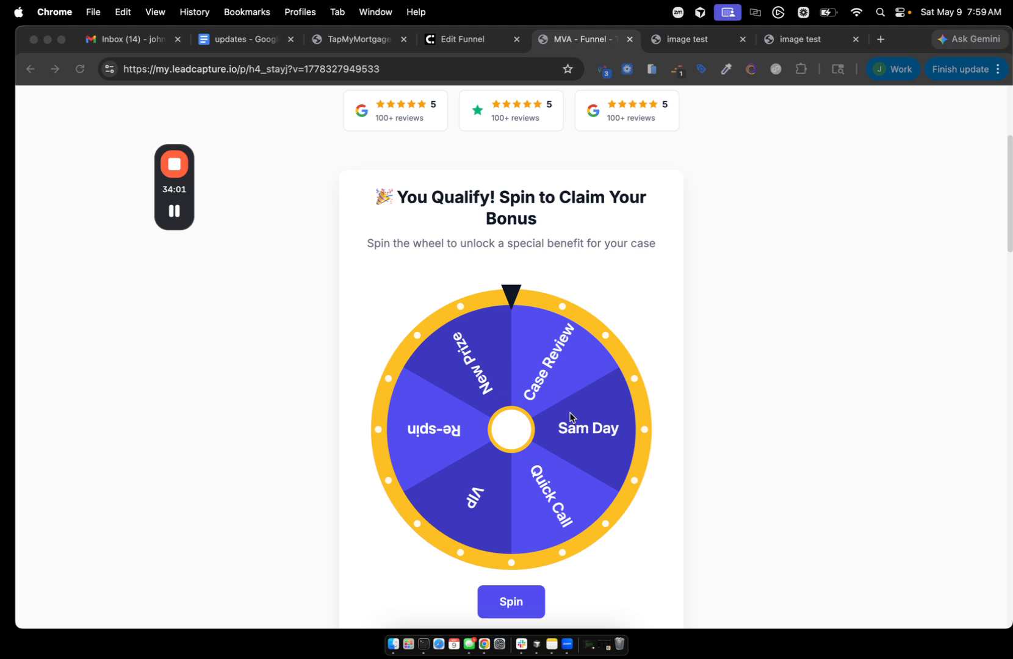
{"action": "scroll", "coordinate": [570, 417], "scroll_direction": "down", "scroll_amount": 2}
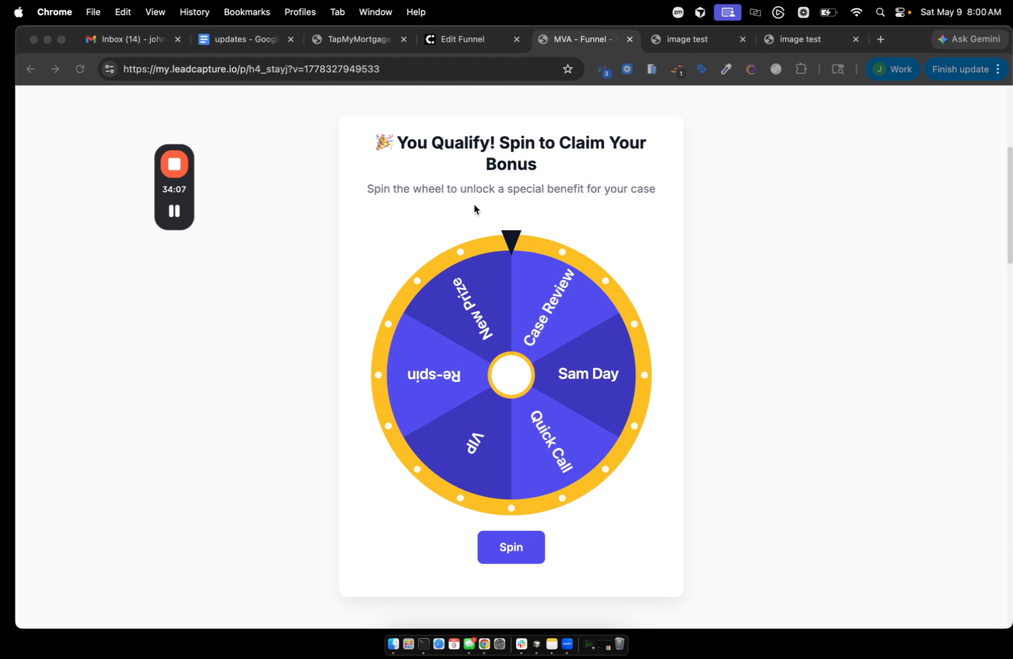
- Let the live test spin land on VIP, accept the prize, and return to the funnel editor
{"action": "left_click", "coordinate": [520, 547]}
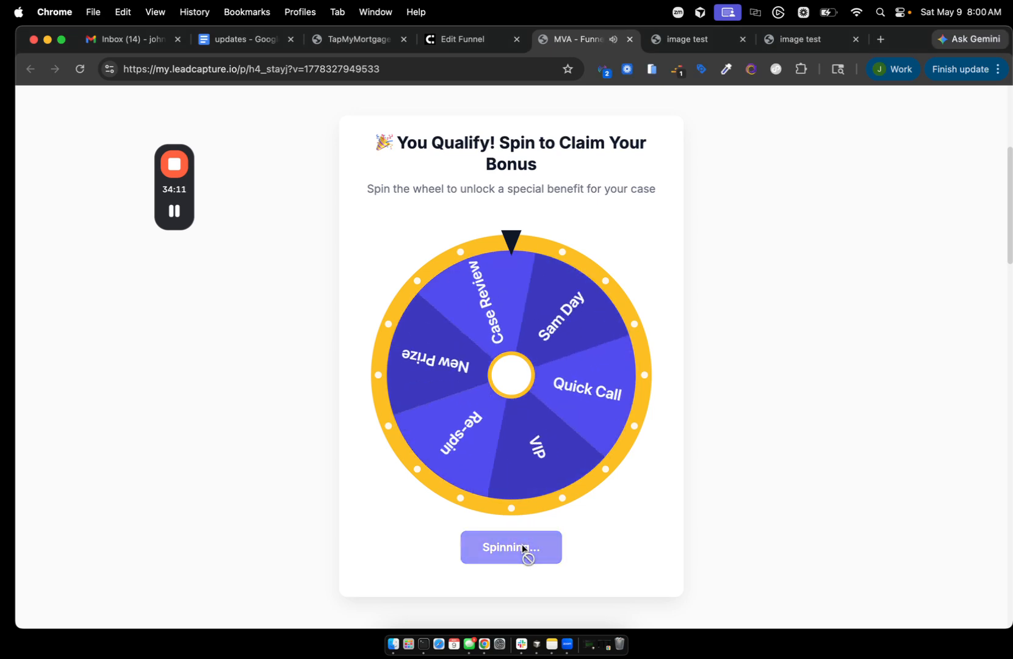
{"action": "key", "text": "XF86AudioLowerVolume"}
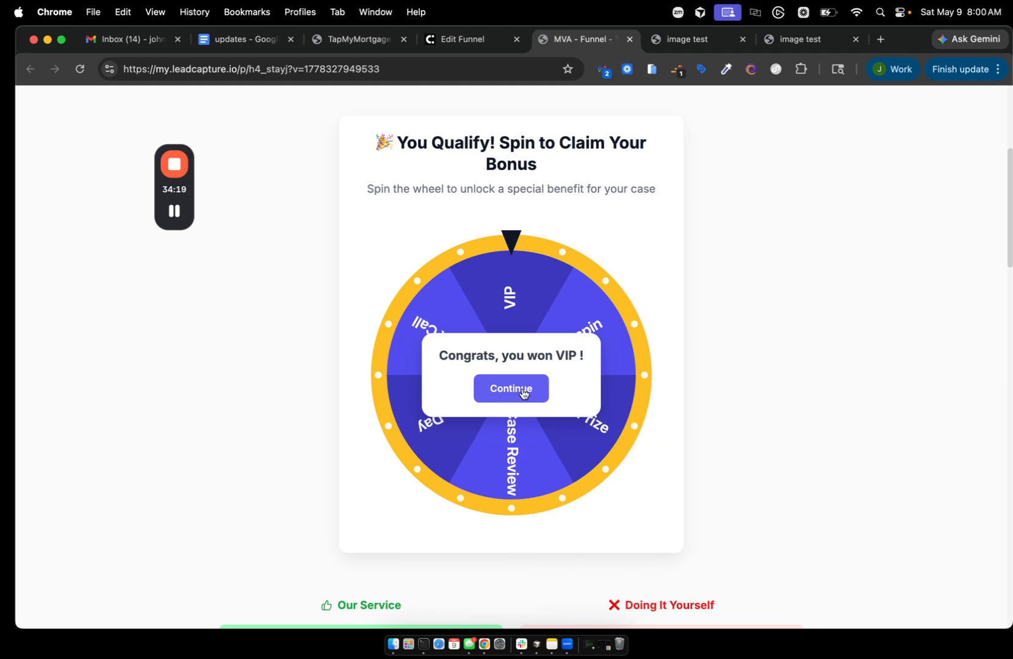
{"action": "left_click", "coordinate": [523, 393]}
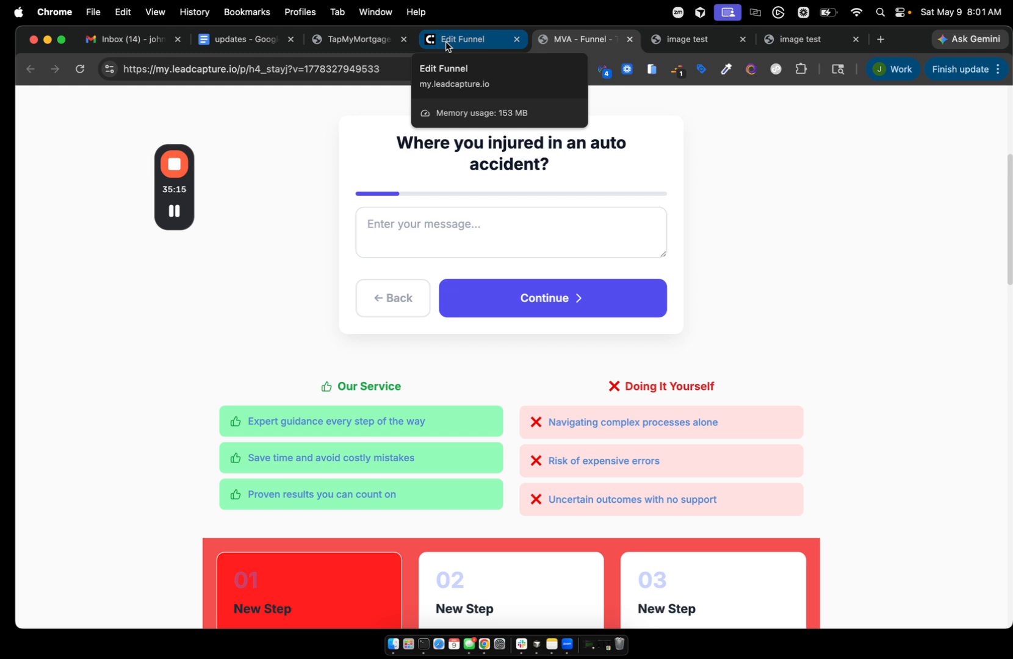
{"action": "left_click", "coordinate": [449, 46]}
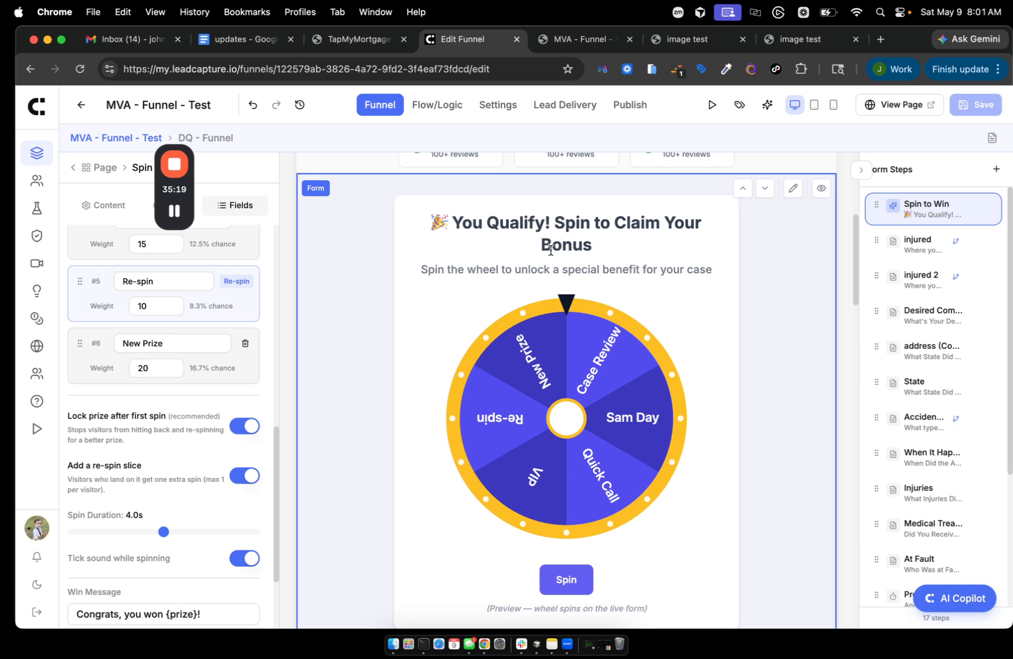
- Find the Spin to Win Fields panel and edit the VIP slice's weight
{"action": "scroll", "coordinate": [551, 250], "scroll_direction": "up", "scroll_amount": 1}
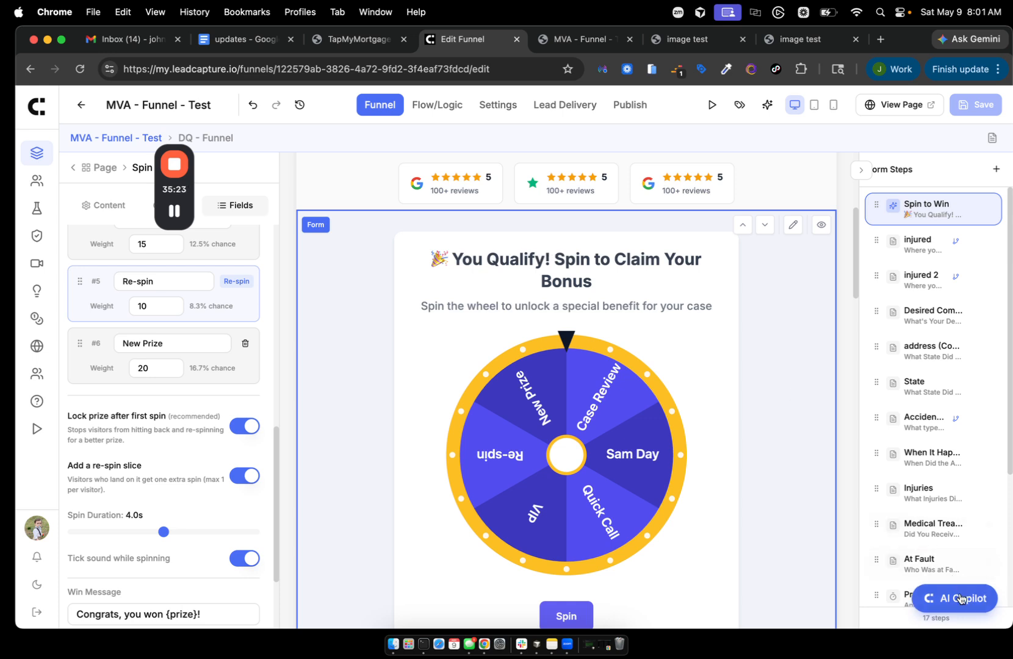
{"action": "scroll", "coordinate": [338, 332], "scroll_direction": "up", "scroll_amount": 1}
{"action": "scroll", "coordinate": [338, 331], "scroll_direction": "up", "scroll_amount": 2}
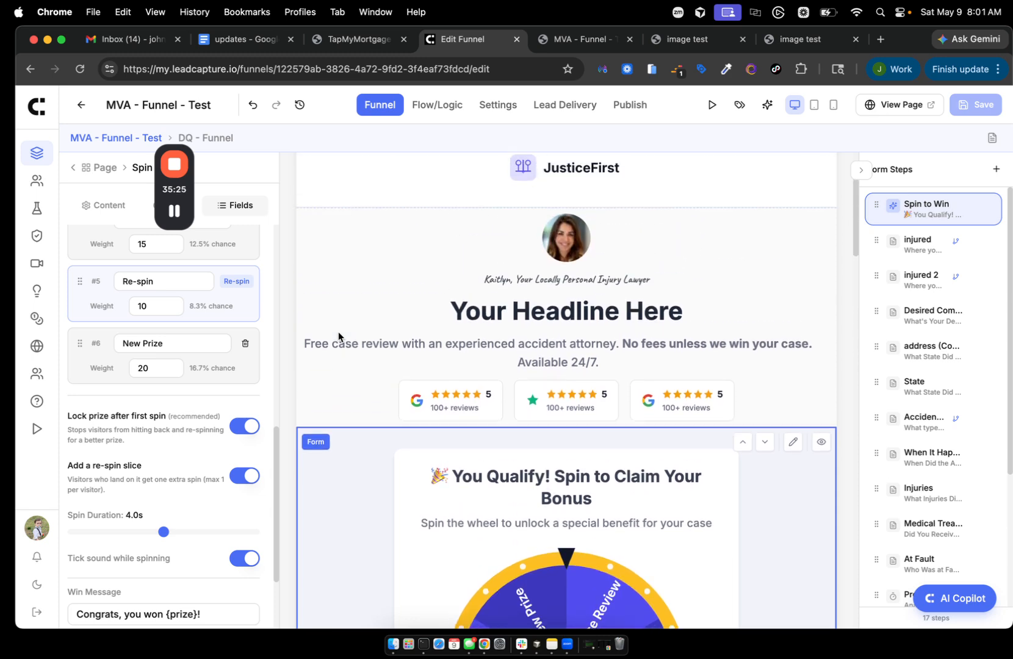
{"action": "scroll", "coordinate": [192, 329], "scroll_direction": "up", "scroll_amount": 4}
{"action": "scroll", "coordinate": [192, 329], "scroll_direction": "up", "scroll_amount": 3}
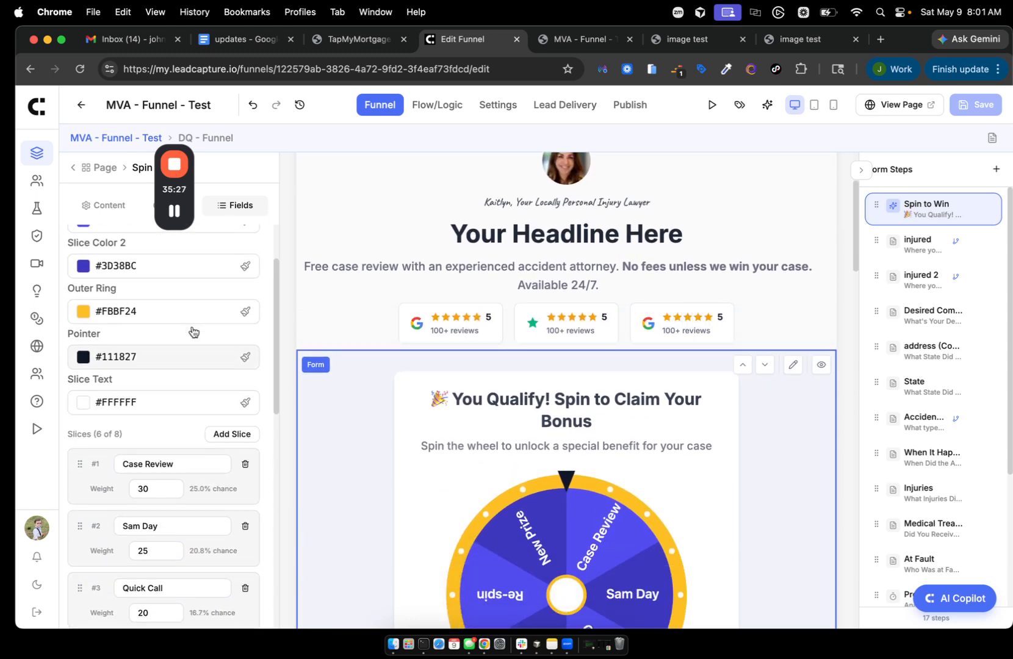
{"action": "scroll", "coordinate": [193, 330], "scroll_direction": "down", "scroll_amount": 2}
{"action": "scroll", "coordinate": [475, 436], "scroll_direction": "down", "scroll_amount": 1}
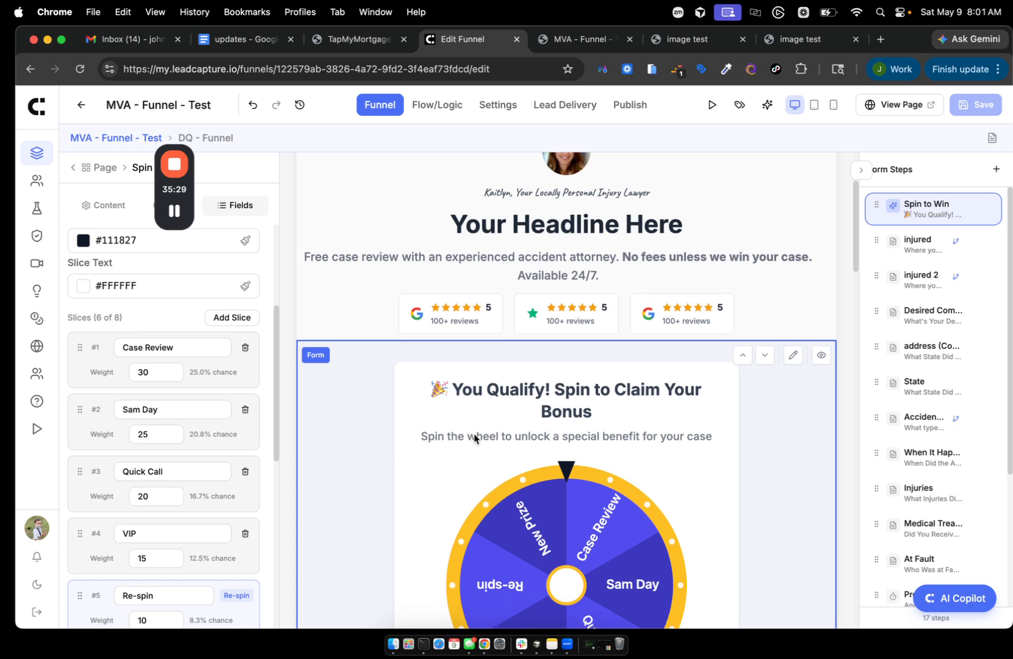
{"action": "scroll", "coordinate": [168, 501], "scroll_direction": "down", "scroll_amount": 1}
{"action": "scroll", "coordinate": [168, 502], "scroll_direction": "down", "scroll_amount": 3}
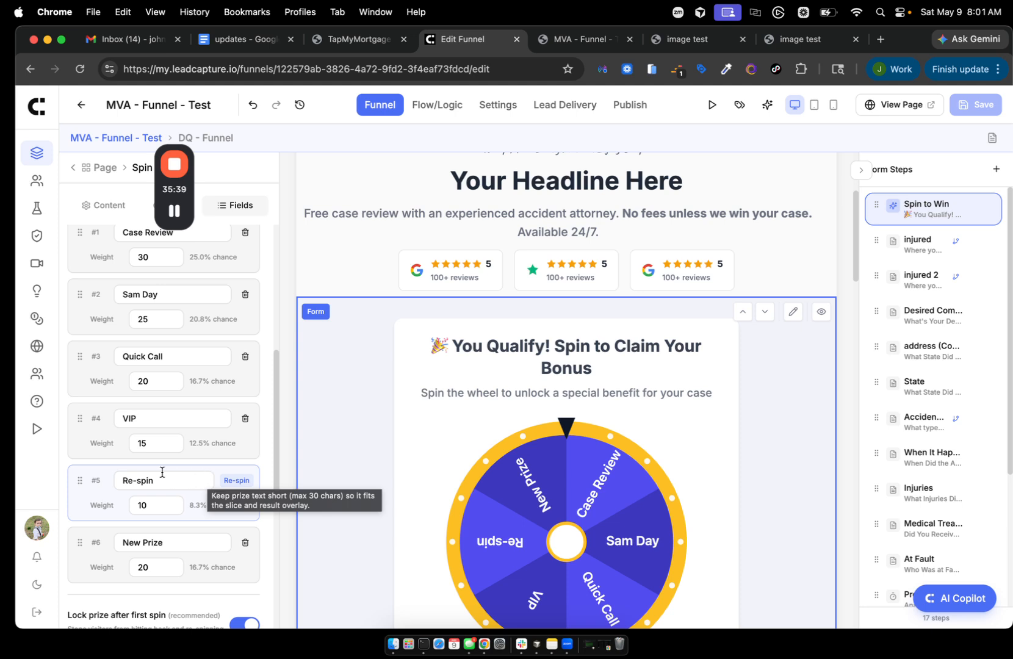
{"action": "scroll", "coordinate": [161, 473], "scroll_direction": "up", "scroll_amount": 2}
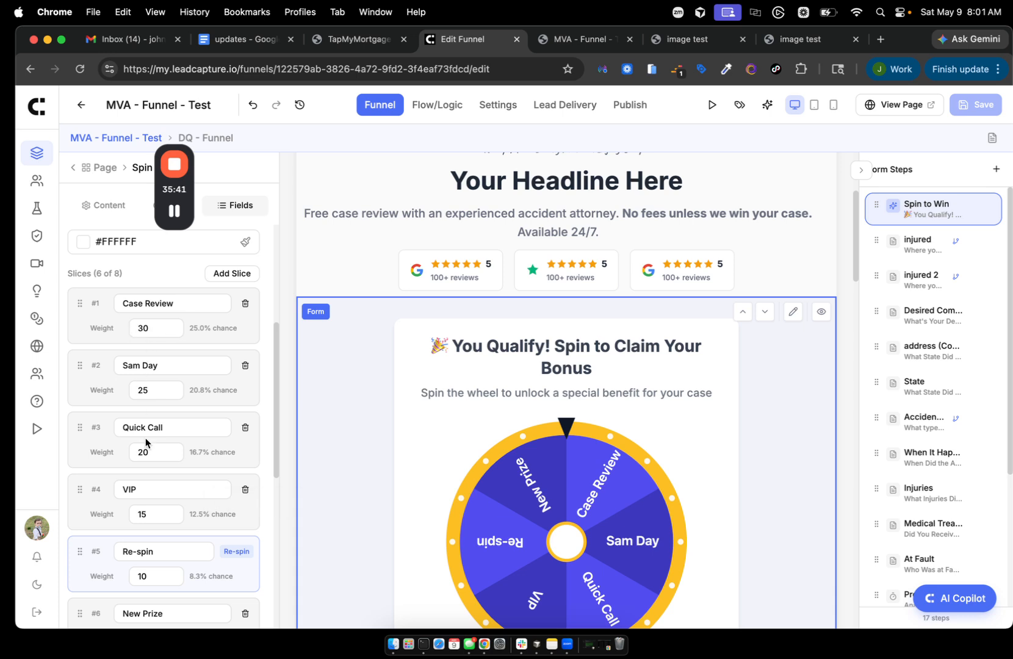
{"action": "scroll", "coordinate": [143, 444], "scroll_direction": "down", "scroll_amount": 2}
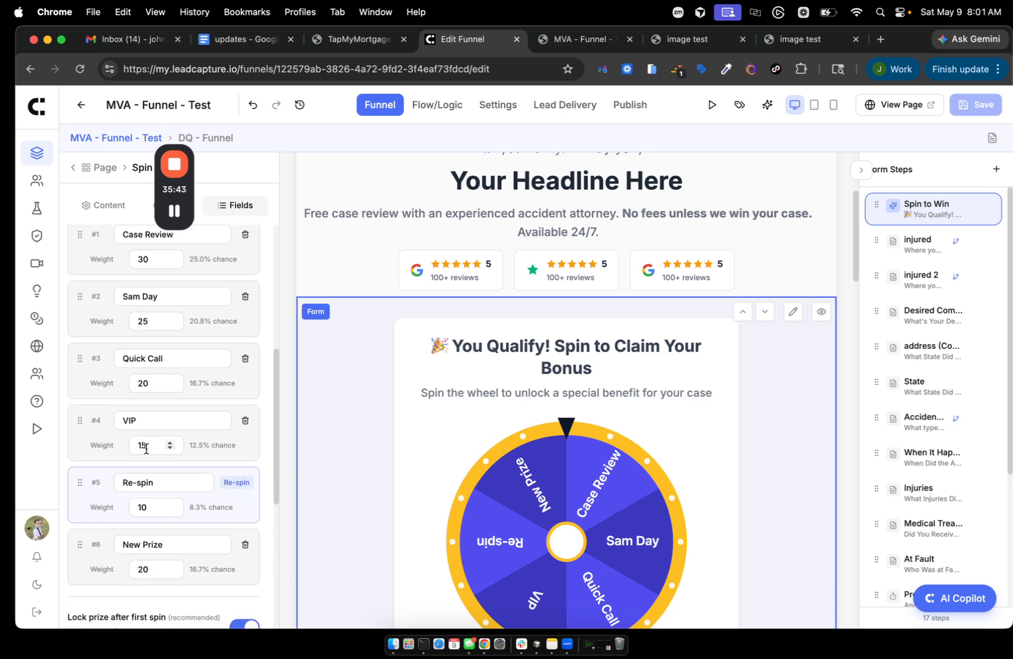
{"action": "left_click", "coordinate": [146, 440]}
{"action": "key", "text": "BackSpace"}
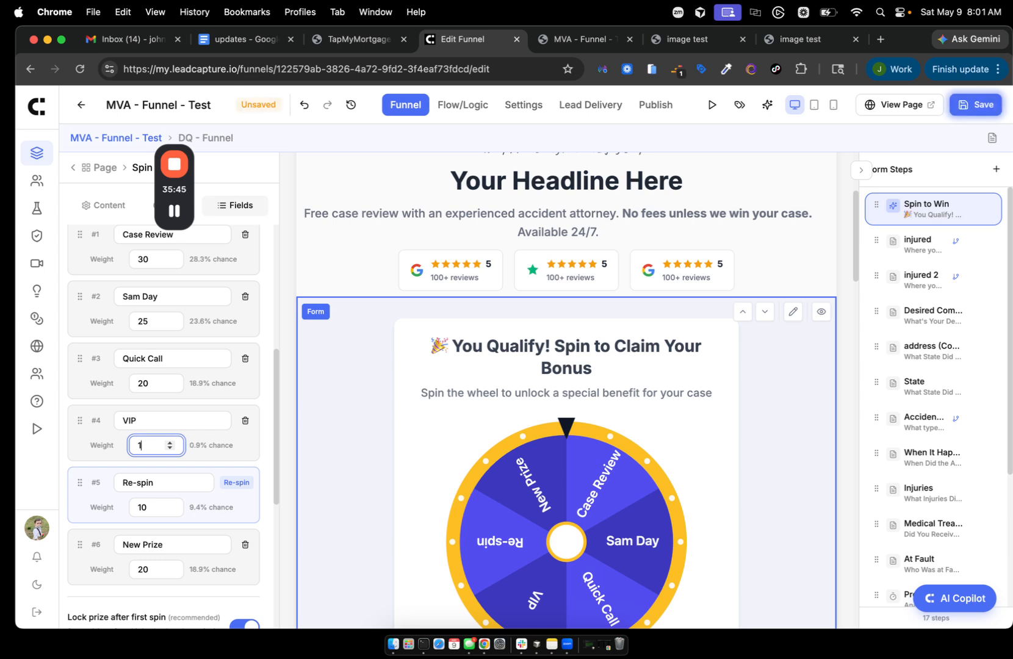
{"action": "type", "text": "00"}
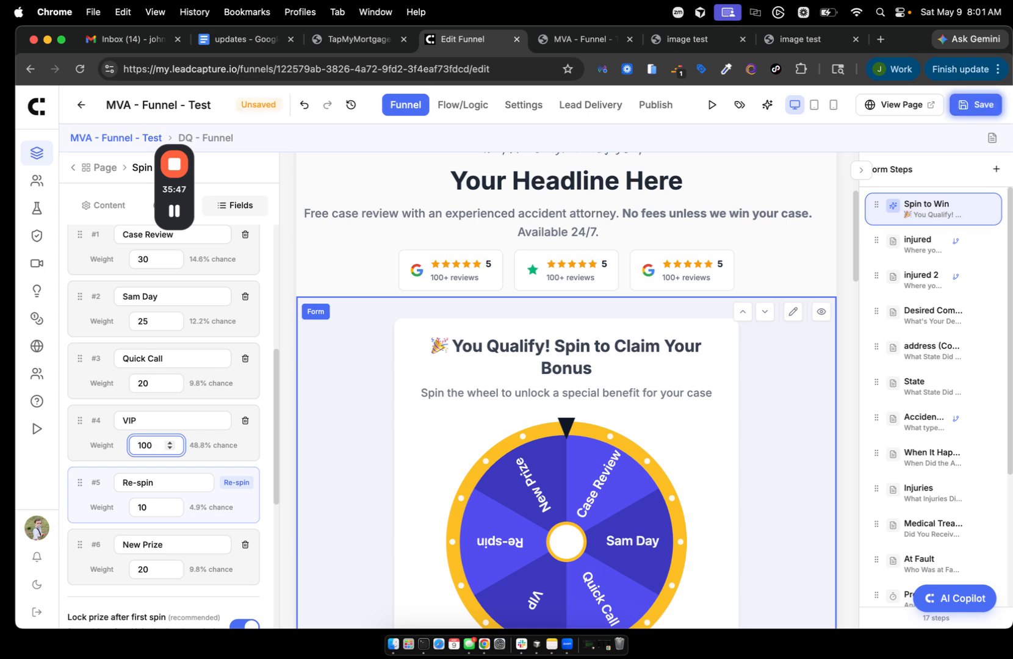
{"action": "key", "text": "BackSpace"}
{"action": "key", "text": "BackSpace"}
{"action": "key", "text": "BackSpace"}
{"action": "type", "text": "61"}
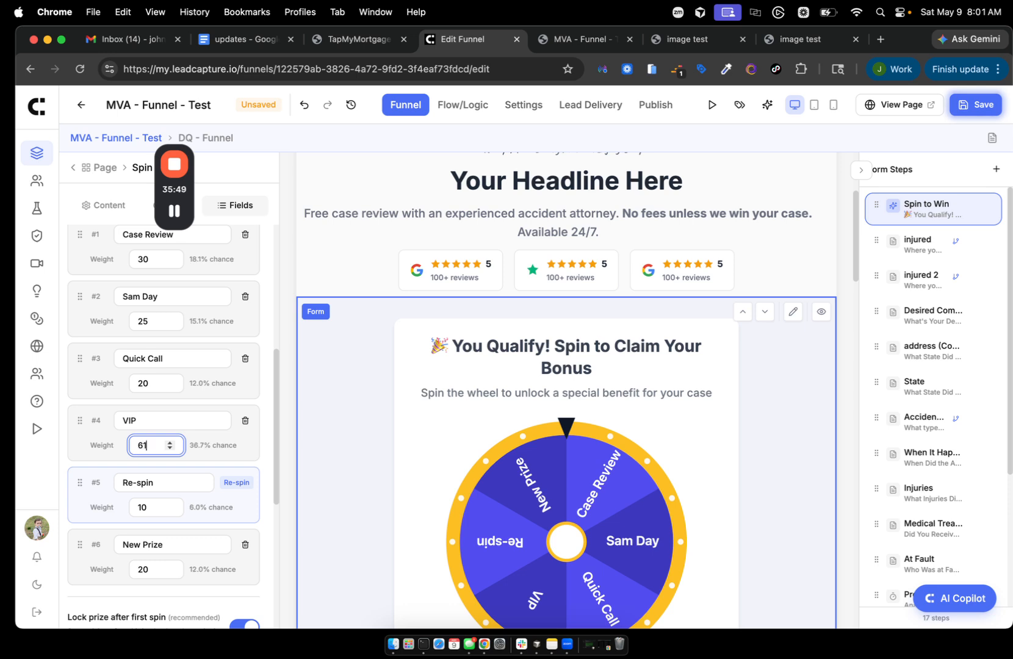
{"action": "key", "text": "BackSpace"}
{"action": "type", "text": "0"}
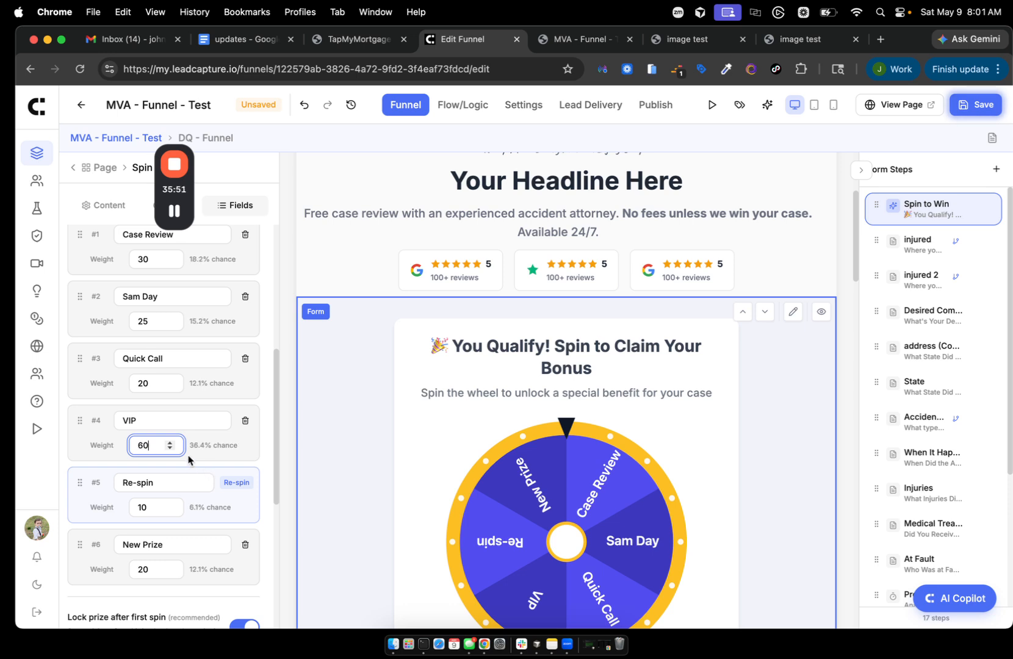
- Set the Quick Call, Sam Day and Case Review slice weights to 5 each
{"action": "double_click", "coordinate": [143, 382]}
{"action": "type", "text": "1"}
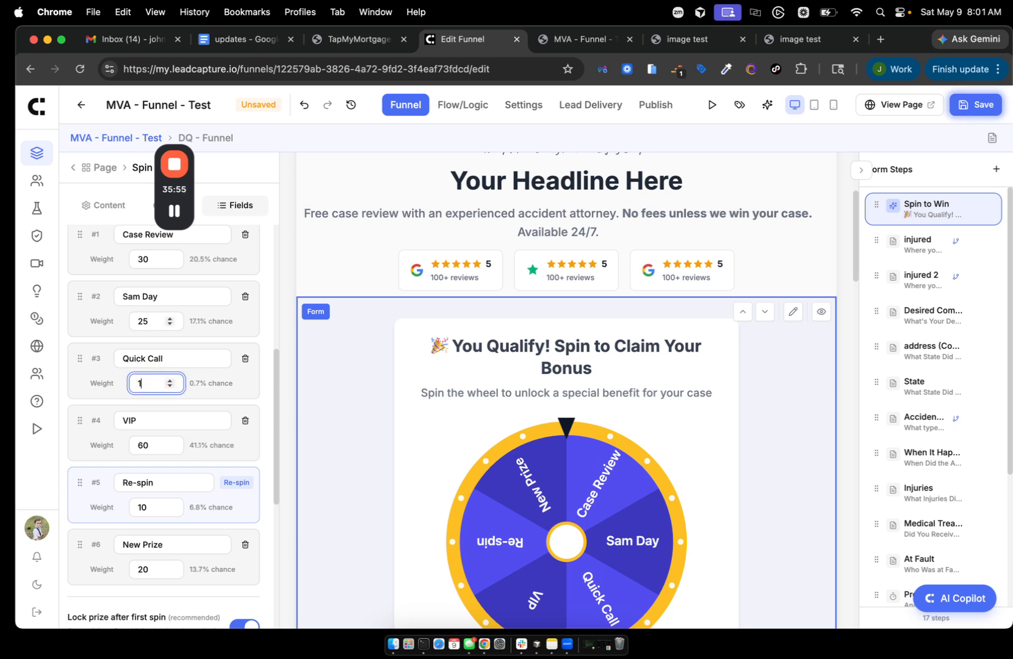
{"action": "key", "text": "Left"}
{"action": "key", "text": "Right"}
{"action": "type", "text": "5"}
{"action": "key", "text": "Left"}
{"action": "key", "text": "BackSpace"}
{"action": "double_click", "coordinate": [145, 321]}
{"action": "type", "text": "5"}
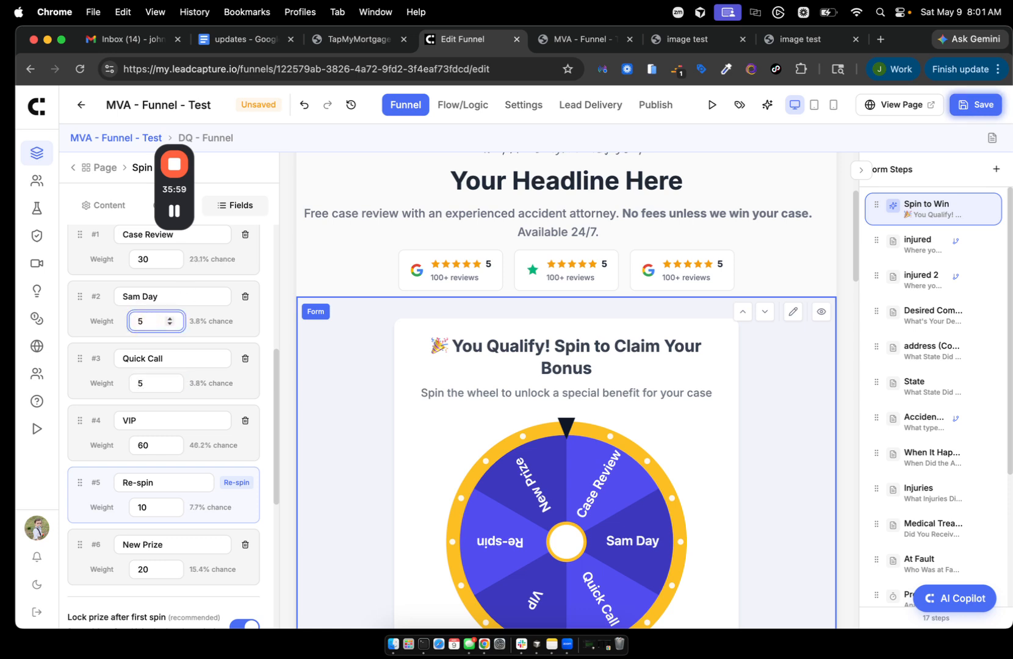
{"action": "double_click", "coordinate": [145, 259]}
{"action": "type", "text": "15"}
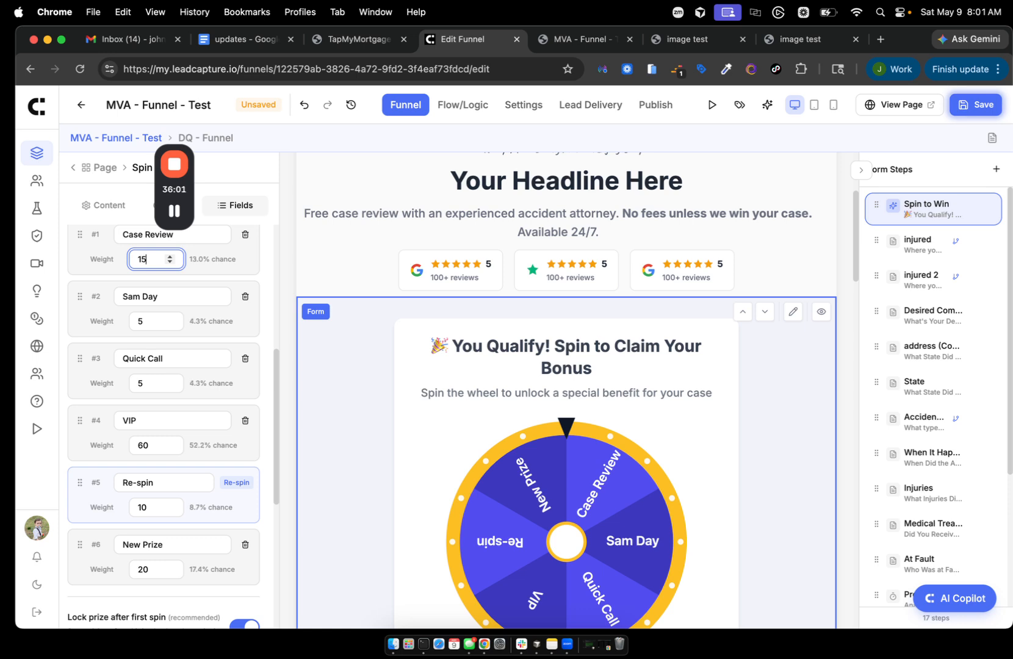
{"action": "key", "text": "Left"}
{"action": "key", "text": "BackSpace"}
- Set the VIP slice weight back to 5, giving it a 10.0% chance
{"action": "scroll", "coordinate": [142, 396], "scroll_direction": "down", "scroll_amount": 2}
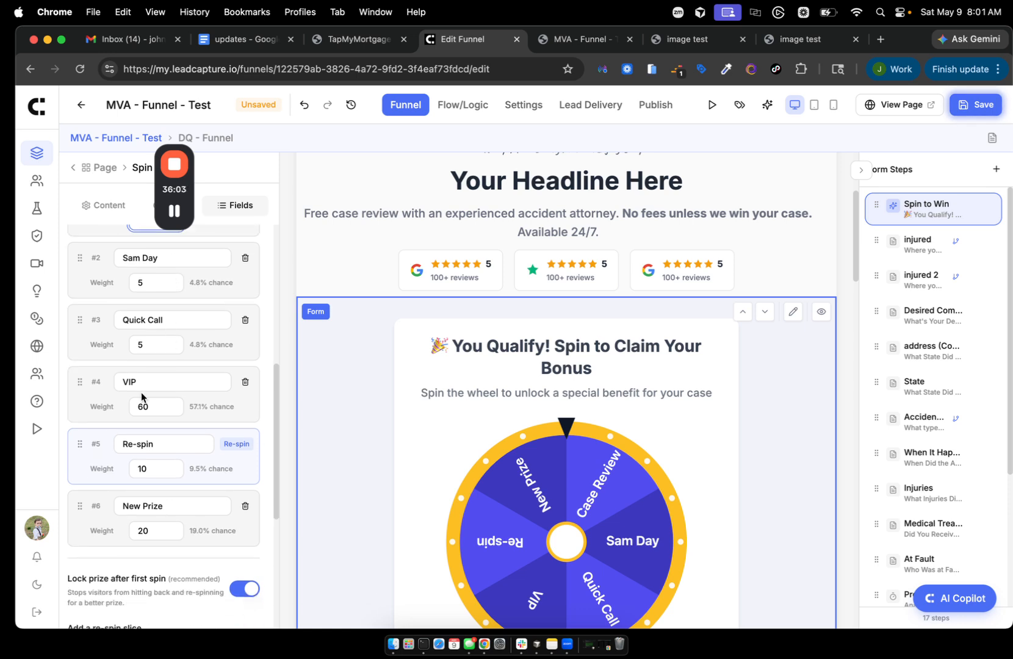
{"action": "double_click", "coordinate": [143, 406]}
{"action": "type", "text": "1"}
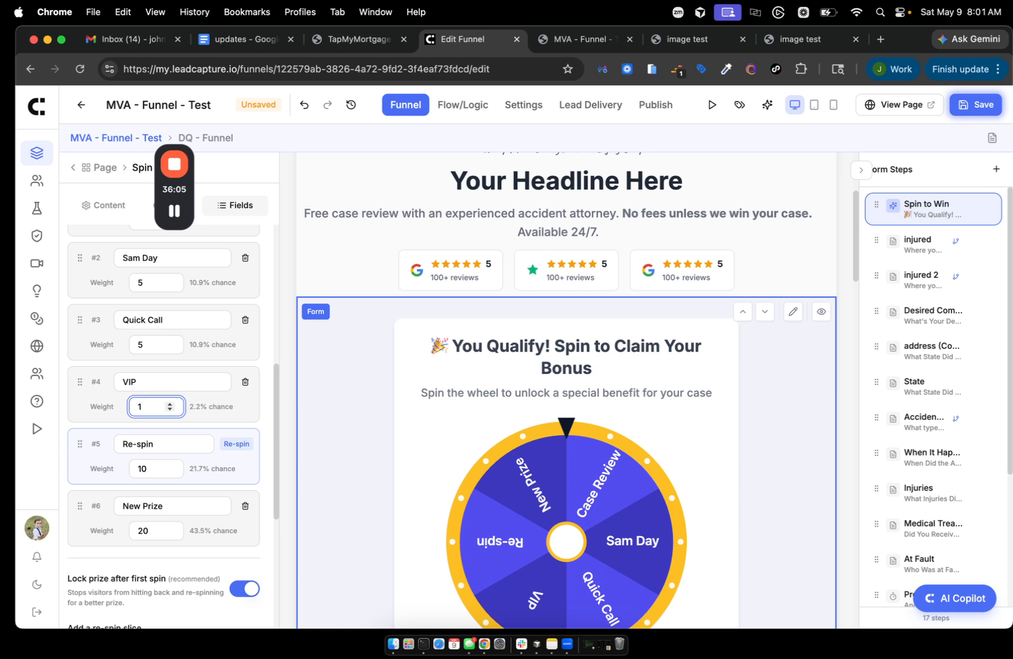
{"action": "key", "text": "Left"}
{"action": "type", "text": "5"}
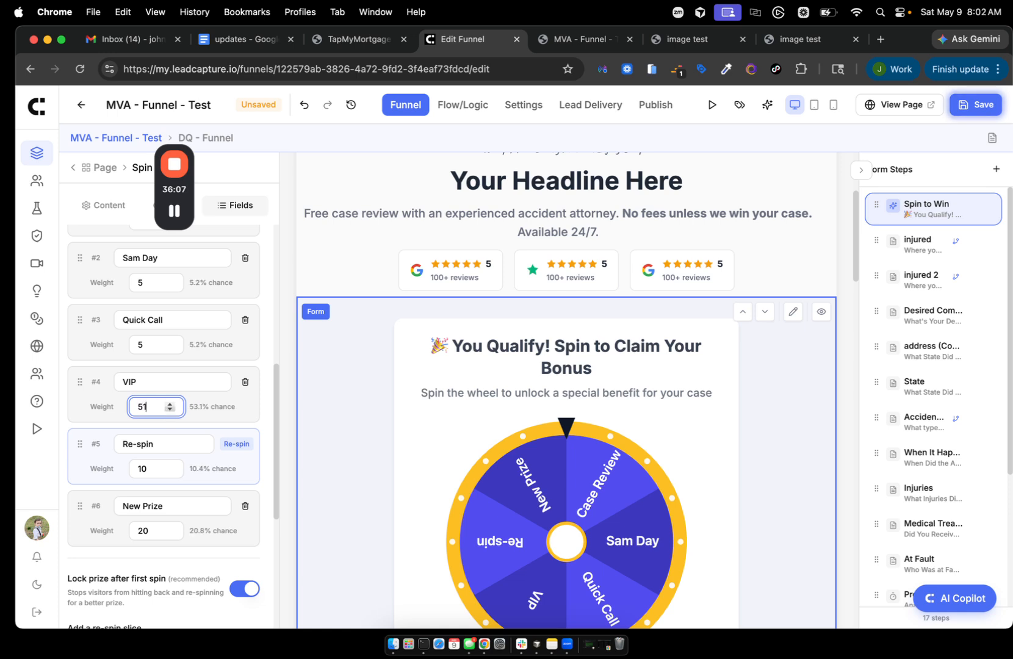
{"action": "key", "text": "Delete"}
{"action": "scroll", "coordinate": [209, 308], "scroll_direction": "up", "scroll_amount": 2}
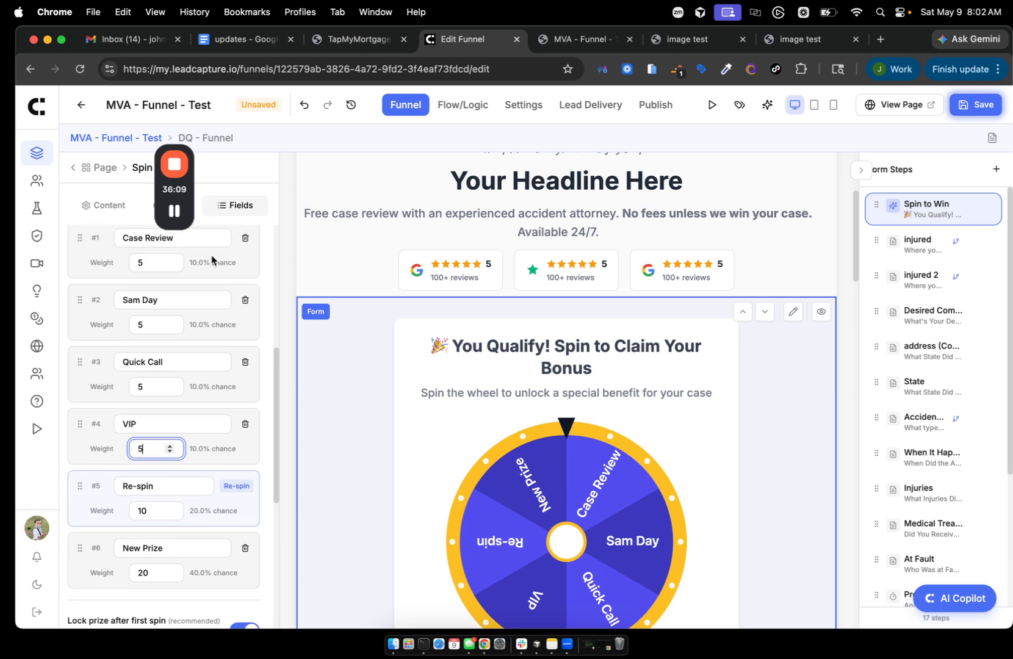
{"action": "scroll", "coordinate": [209, 351], "scroll_direction": "down", "scroll_amount": 5}
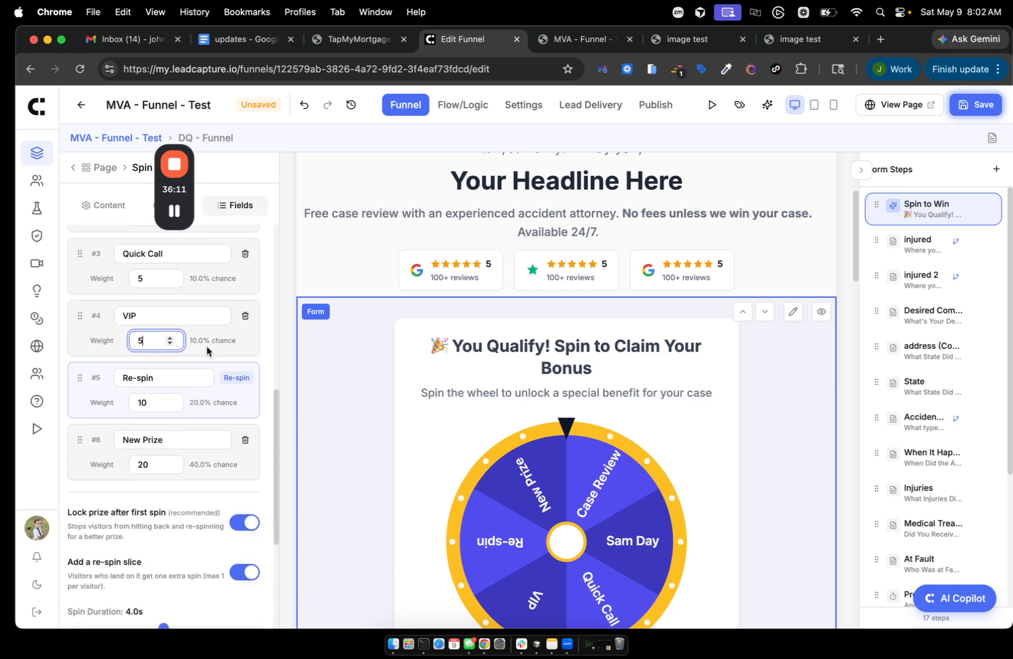
{"action": "scroll", "coordinate": [207, 351], "scroll_direction": "down", "scroll_amount": 2}
{"action": "scroll", "coordinate": [207, 347], "scroll_direction": "down", "scroll_amount": 5}
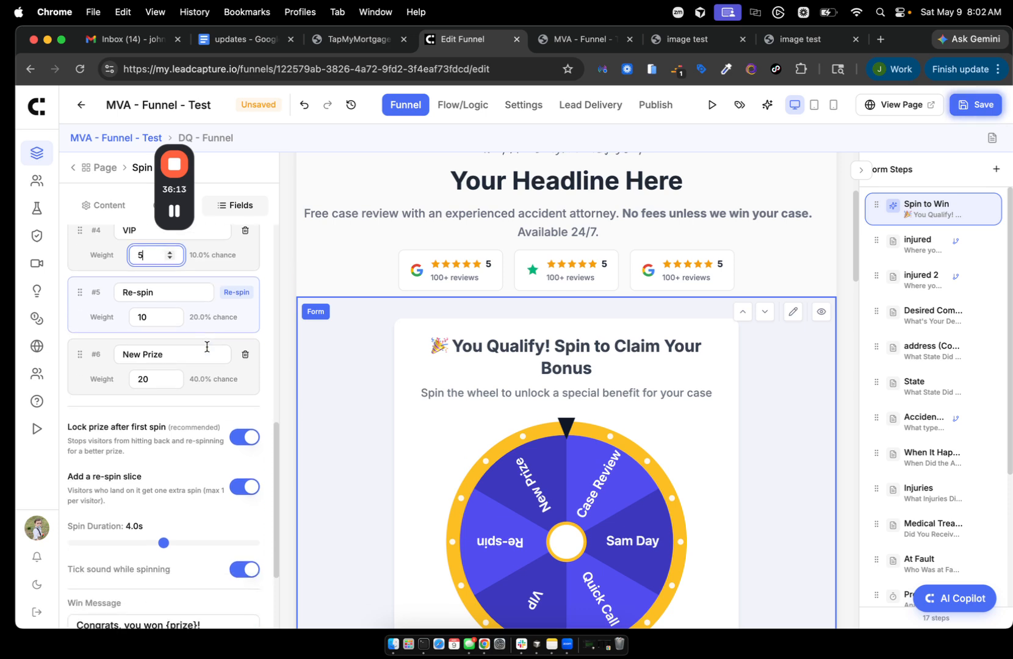
{"action": "scroll", "coordinate": [168, 502], "scroll_direction": "down", "scroll_amount": 1}
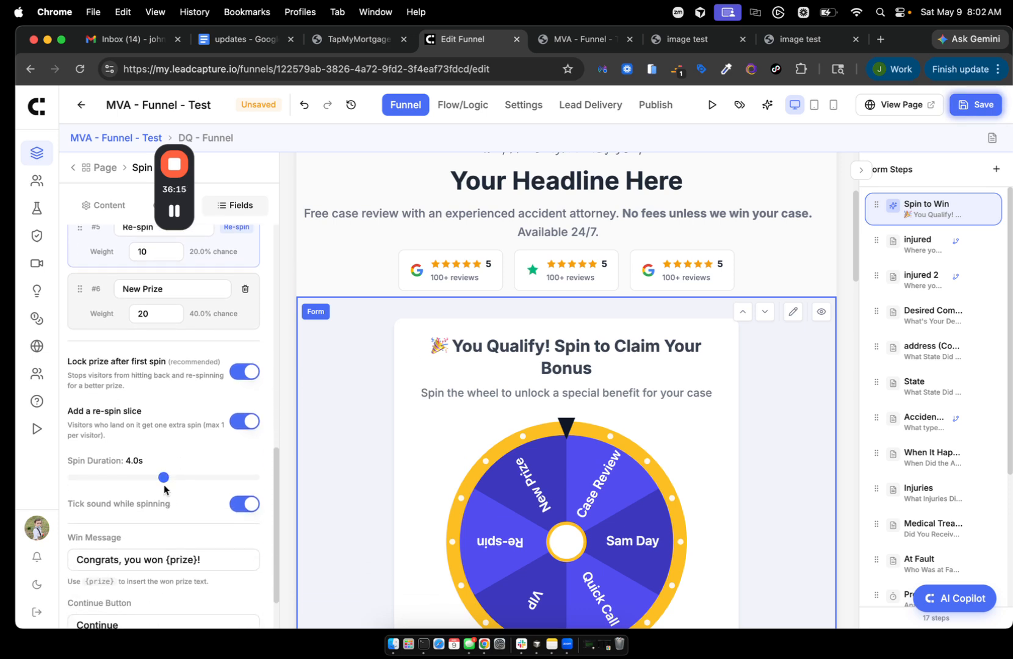
{"action": "left_click", "coordinate": [161, 478]}
- Shorten the wheel's spin duration from 4.0s to 3.0s
{"action": "left_click_drag", "start_coordinate": [160, 479], "coordinate": [119, 483]}
{"action": "scroll", "coordinate": [211, 488], "scroll_direction": "down", "scroll_amount": 3}
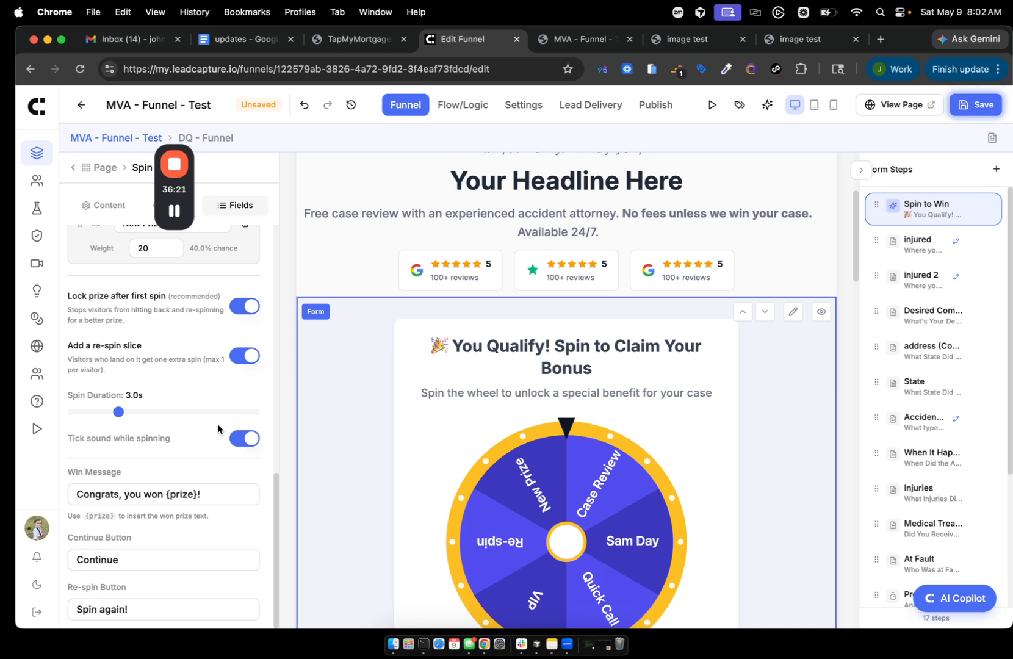
{"action": "scroll", "coordinate": [218, 427], "scroll_direction": "up", "scroll_amount": 3}
{"action": "scroll", "coordinate": [218, 423], "scroll_direction": "up", "scroll_amount": 10}
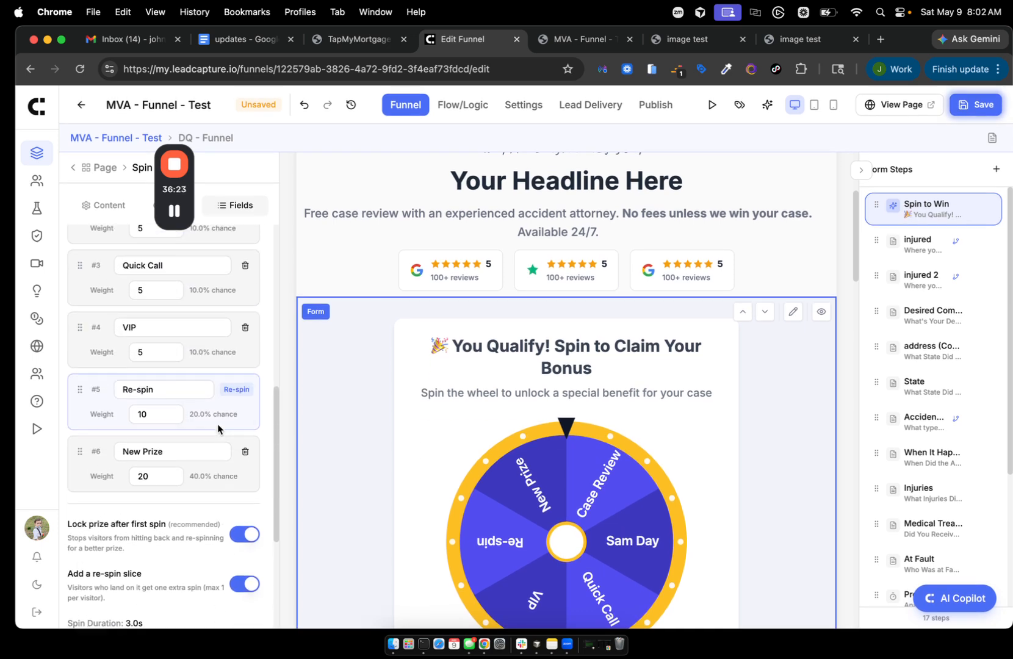
{"action": "scroll", "coordinate": [218, 423], "scroll_direction": "up", "scroll_amount": 3}
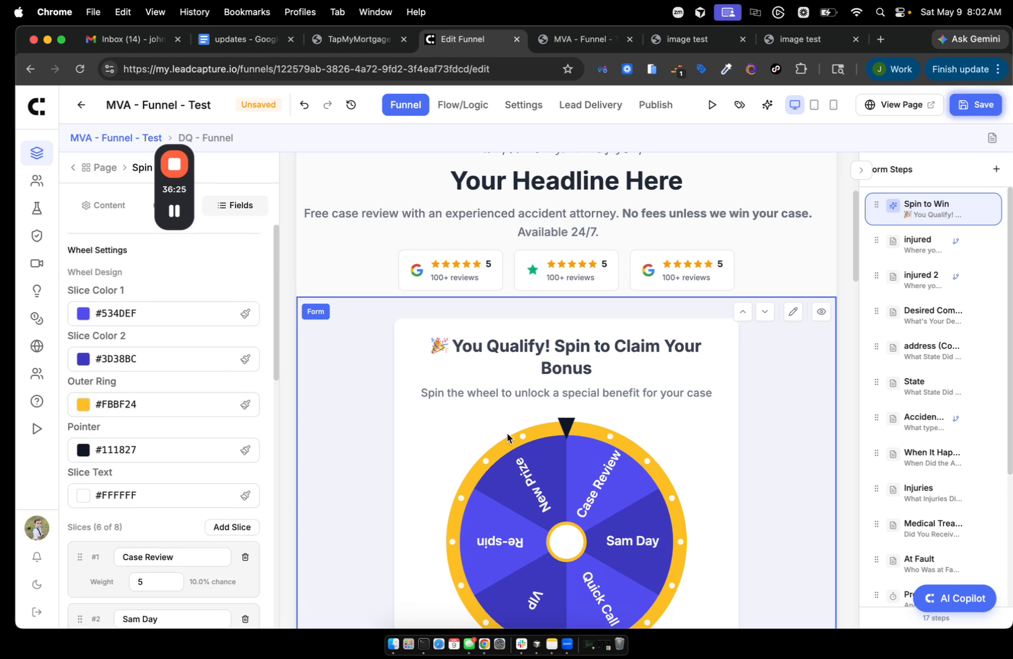
- Make the wheel's outer ring green (#22C55E), after briefly trying red, and save the funnel
{"action": "left_click", "coordinate": [83, 404]}
{"action": "left_click", "coordinate": [167, 441]}
{"action": "scroll", "coordinate": [153, 427], "scroll_direction": "down", "scroll_amount": 6}
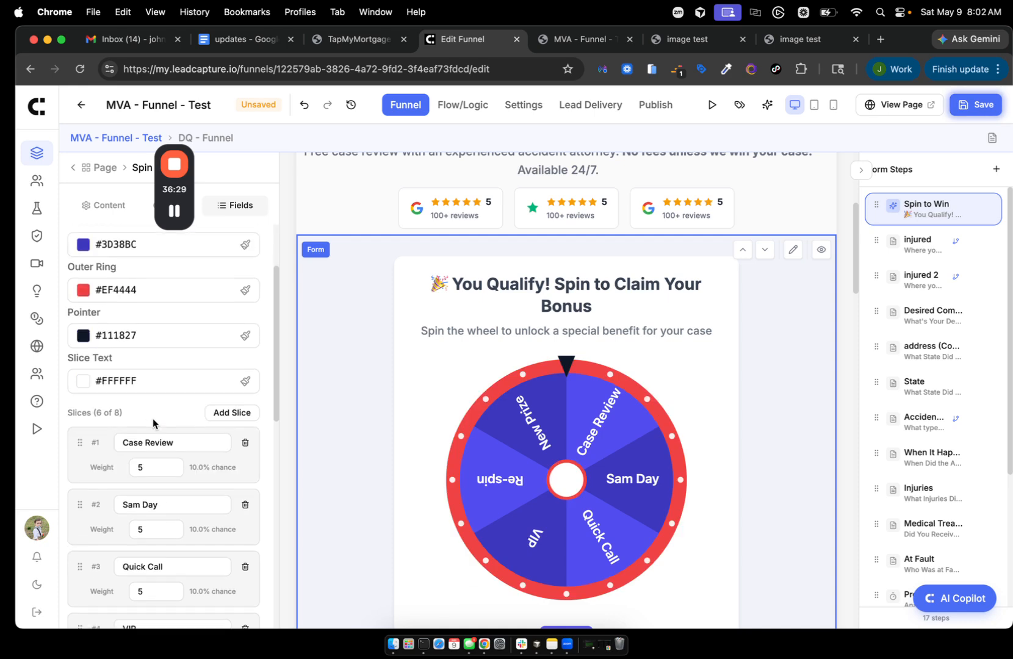
{"action": "scroll", "coordinate": [106, 281], "scroll_direction": "up", "scroll_amount": 3}
{"action": "left_click", "coordinate": [83, 314]}
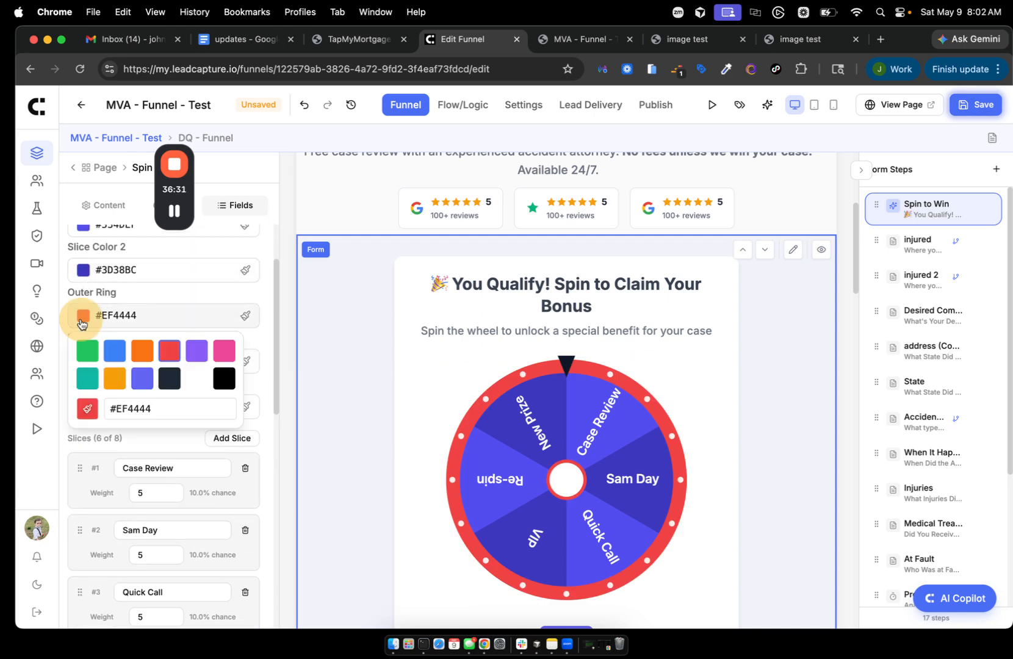
{"action": "left_click", "coordinate": [92, 354]}
{"action": "scroll", "coordinate": [241, 415], "scroll_direction": "down", "scroll_amount": 5}
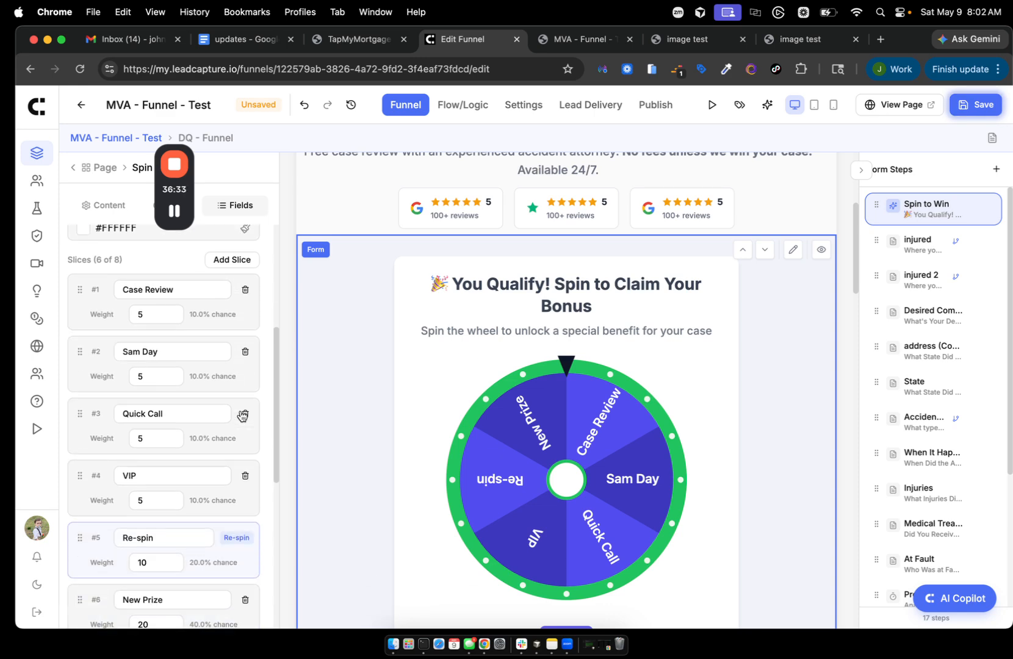
{"action": "scroll", "coordinate": [241, 415], "scroll_direction": "up", "scroll_amount": 2}
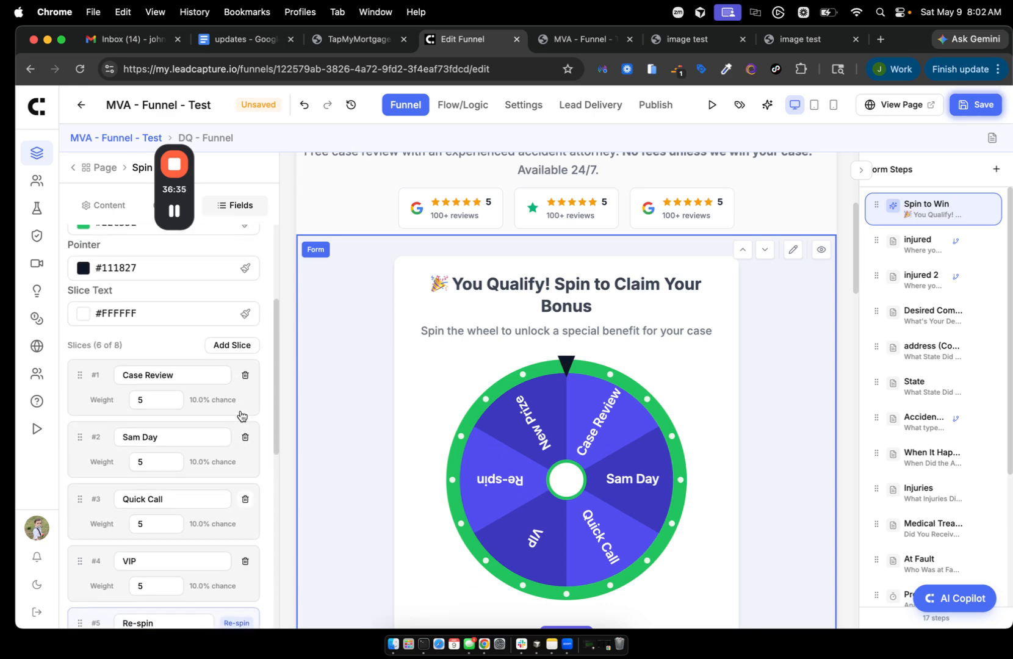
{"action": "scroll", "coordinate": [241, 415], "scroll_direction": "down", "scroll_amount": 6}
{"action": "scroll", "coordinate": [241, 415], "scroll_direction": "down", "scroll_amount": 3}
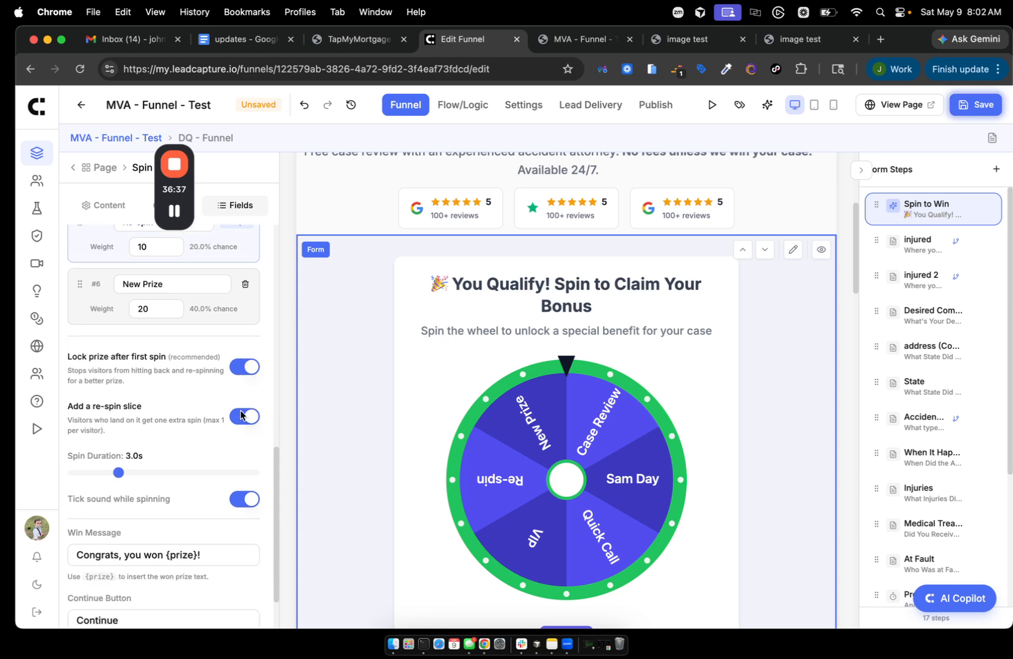
{"action": "left_click", "coordinate": [978, 106]}
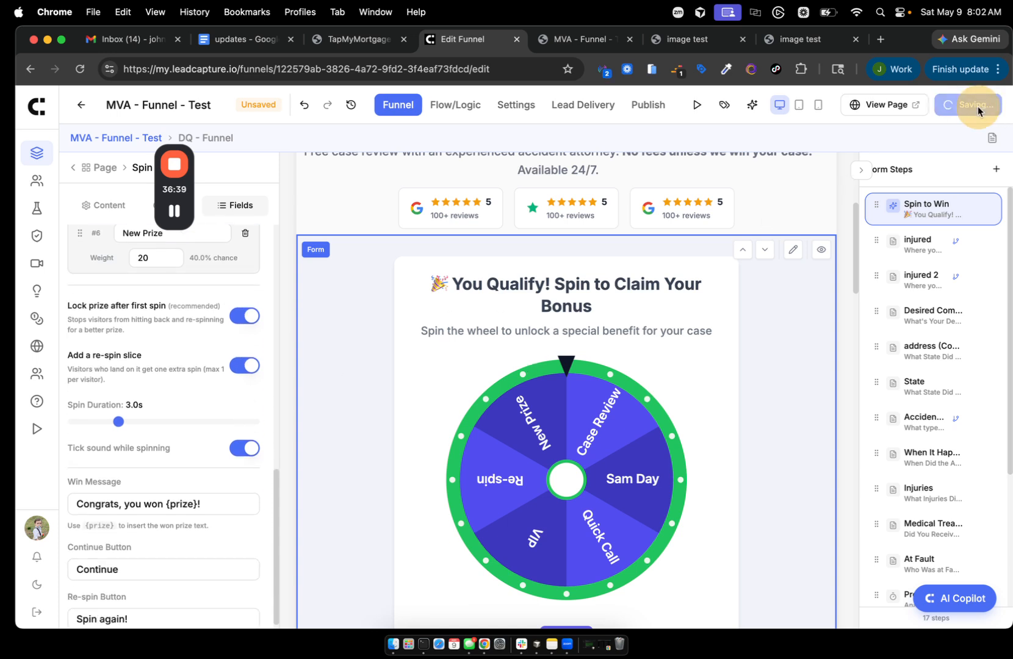
- Review the wheel settings and open the saved funnel's live page in a new tab
{"action": "scroll", "coordinate": [168, 475], "scroll_direction": "down", "scroll_amount": 1}
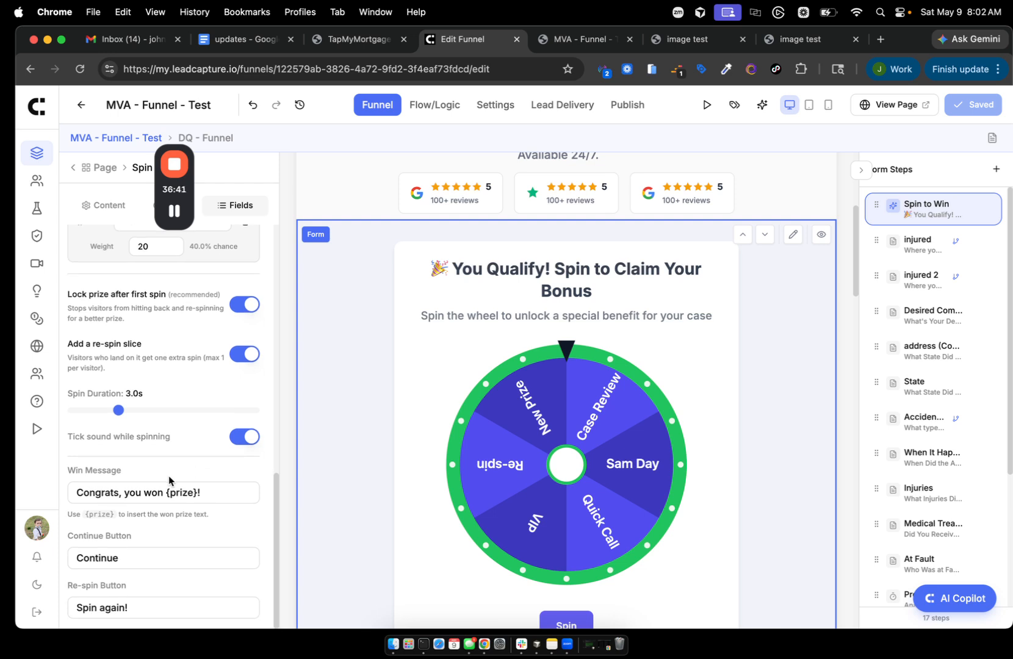
{"action": "scroll", "coordinate": [168, 476], "scroll_direction": "up", "scroll_amount": 3}
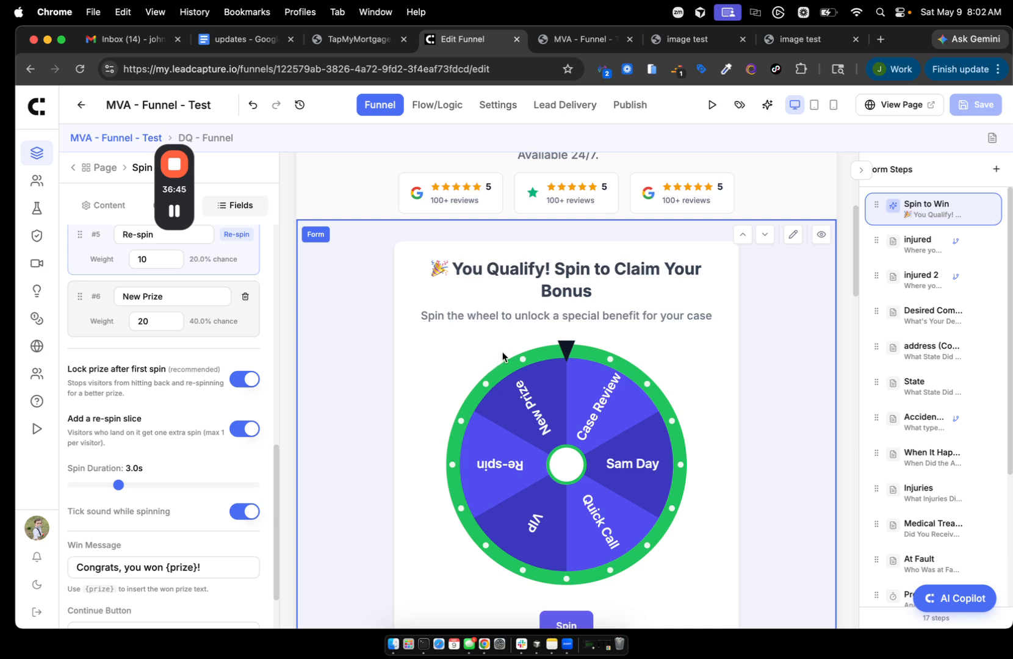
{"action": "scroll", "coordinate": [540, 543], "scroll_direction": "down", "scroll_amount": 1}
{"action": "scroll", "coordinate": [540, 543], "scroll_direction": "down", "scroll_amount": 1}
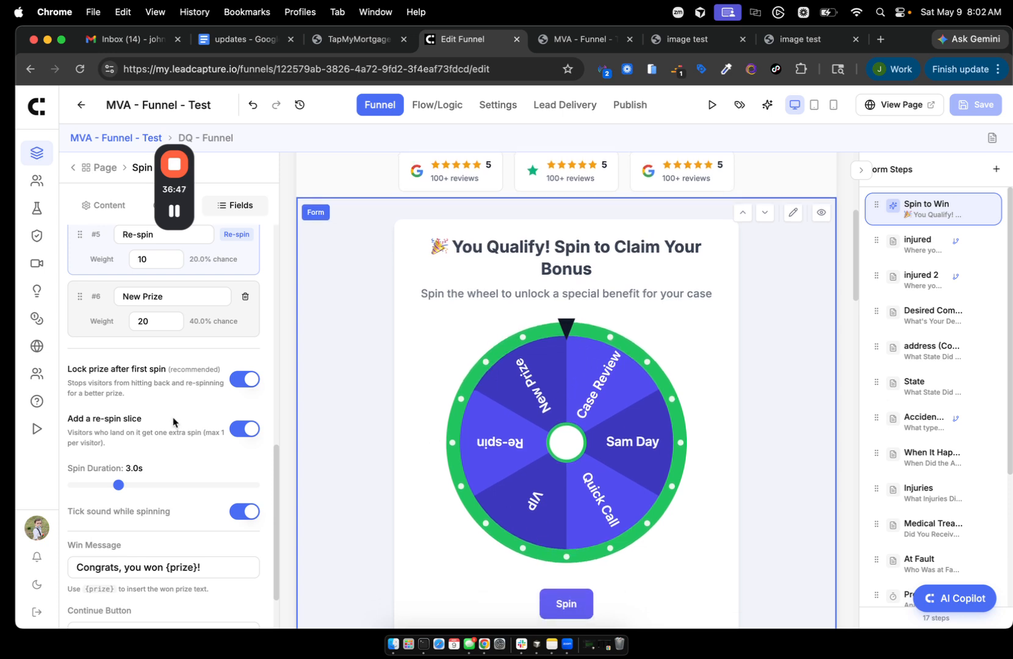
{"action": "scroll", "coordinate": [172, 420], "scroll_direction": "down", "scroll_amount": 3}
{"action": "scroll", "coordinate": [173, 421], "scroll_direction": "up", "scroll_amount": 15}
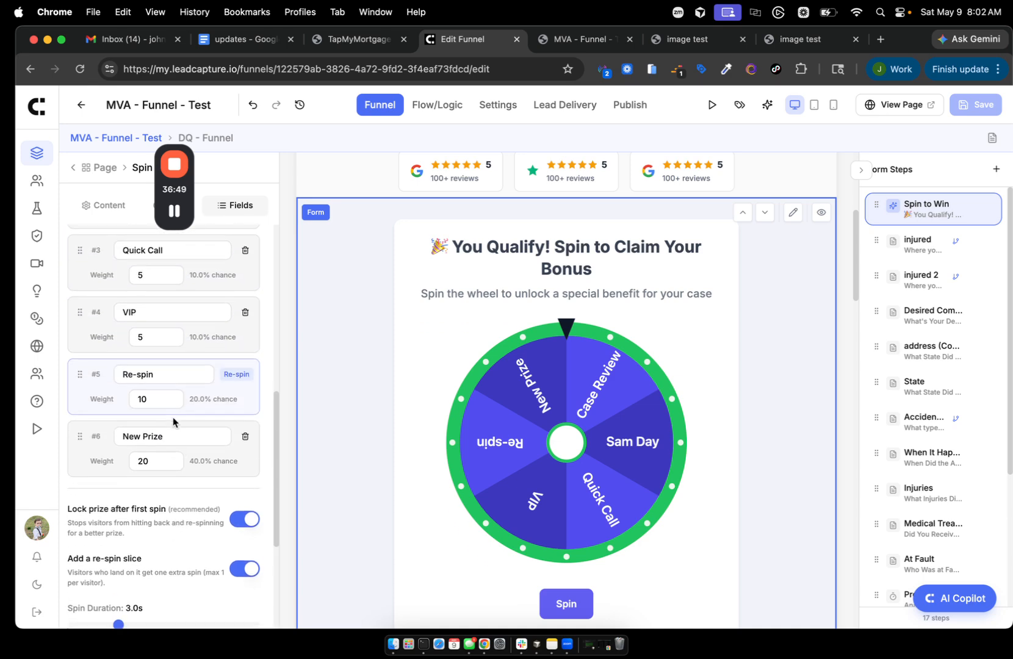
{"action": "scroll", "coordinate": [173, 421], "scroll_direction": "down", "scroll_amount": 7}
{"action": "scroll", "coordinate": [173, 422], "scroll_direction": "down", "scroll_amount": 3}
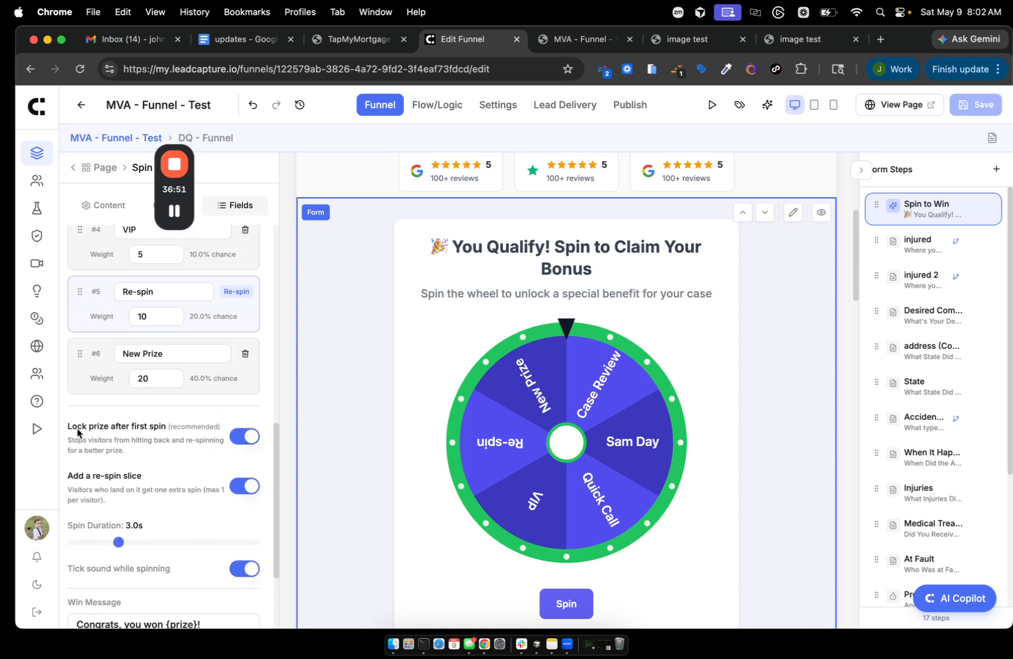
{"action": "left_click_drag", "start_coordinate": [78, 426], "coordinate": [148, 426]}
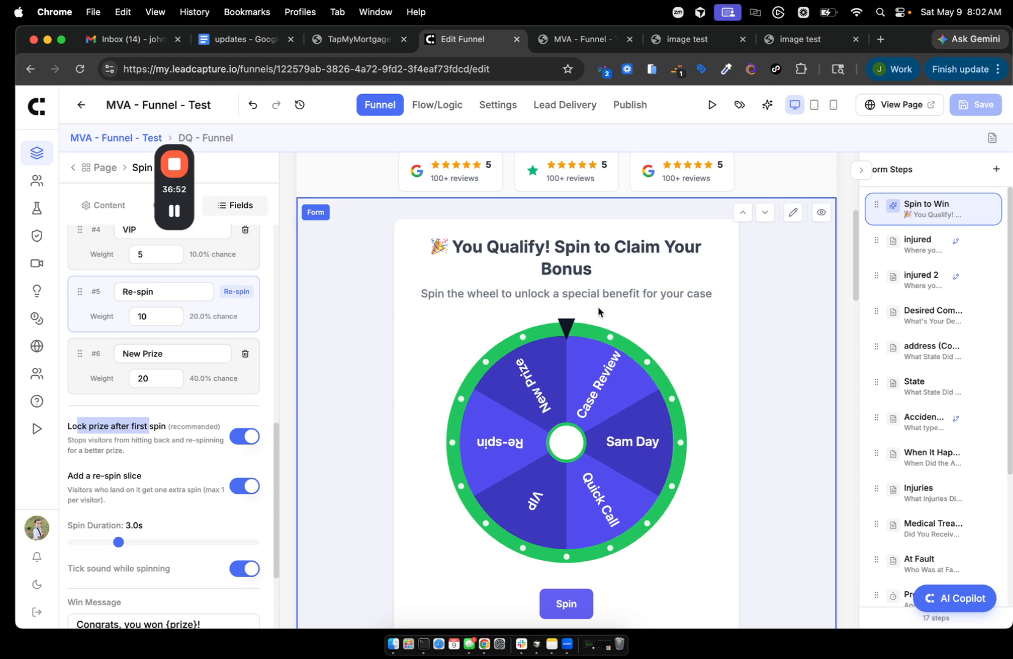
{"action": "left_click", "coordinate": [903, 107]}
- Spin the green live wheel, win Quick Call, and advance to the auto-accident injury question
{"action": "scroll", "coordinate": [669, 260], "scroll_direction": "down", "scroll_amount": 5}
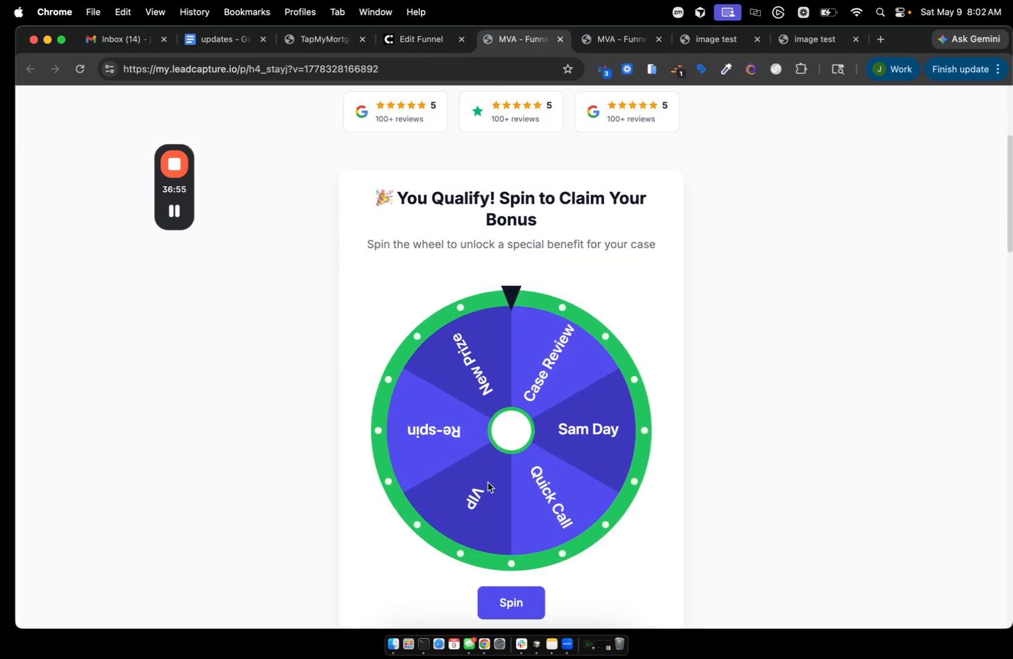
{"action": "left_click", "coordinate": [506, 595]}
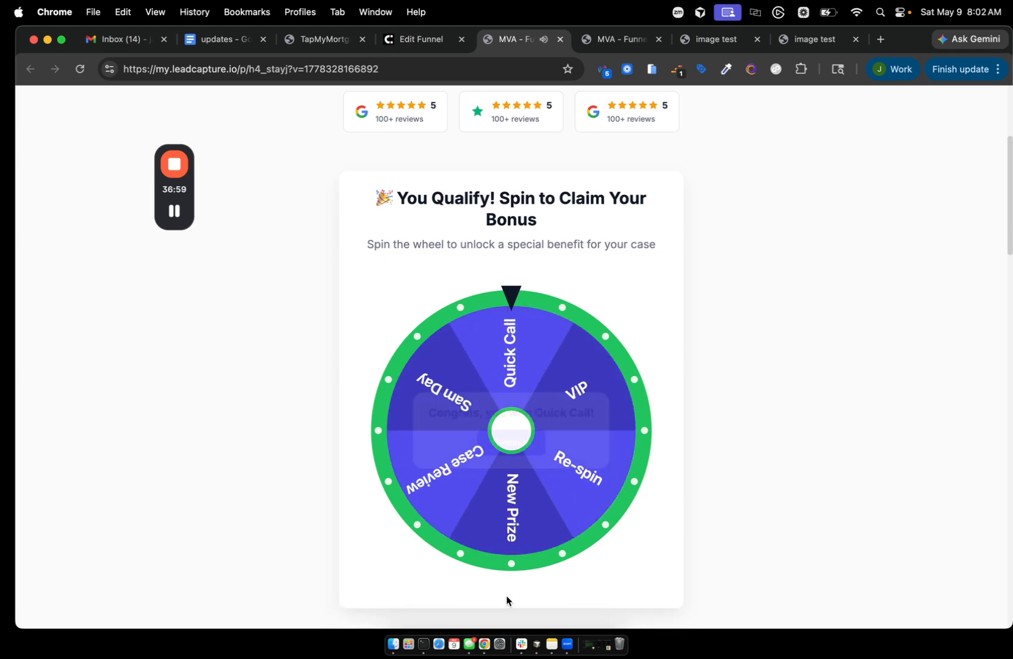
{"action": "left_click", "coordinate": [532, 459]}
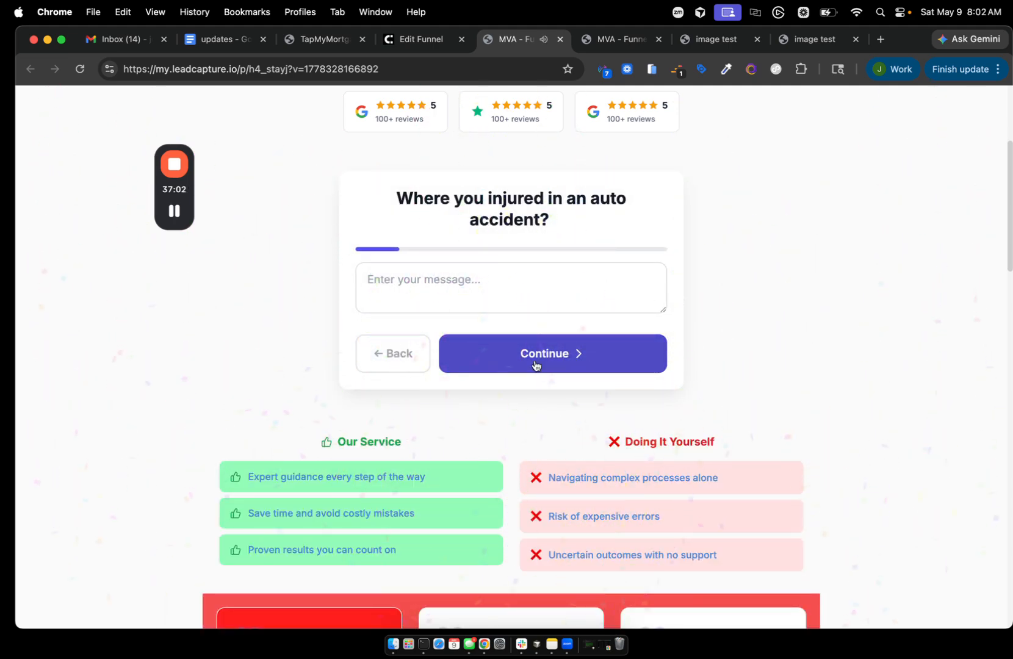
{"action": "left_click", "coordinate": [391, 366]}
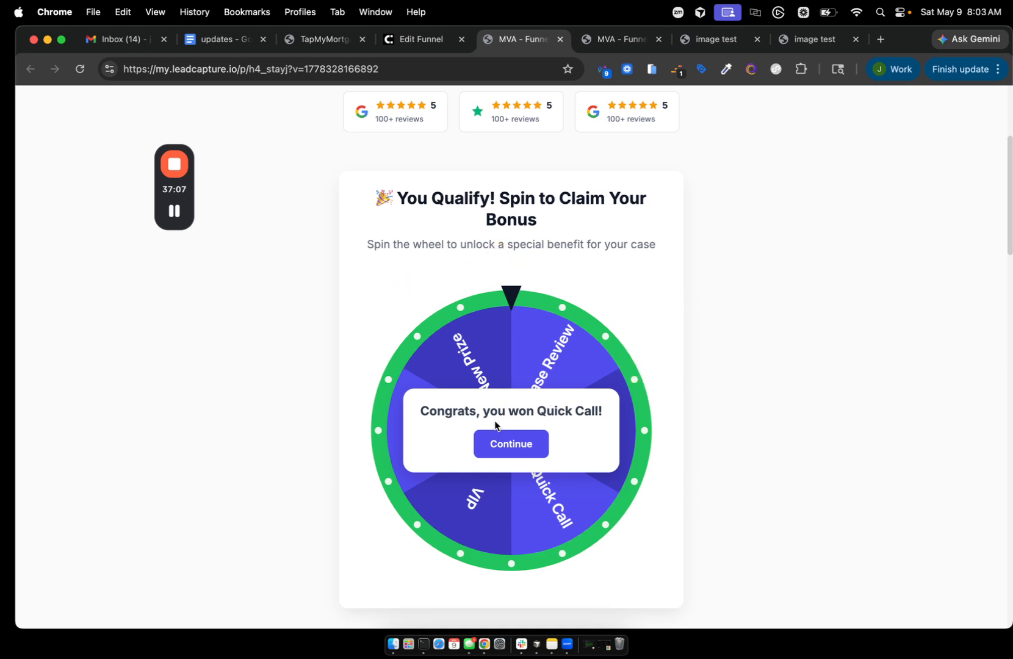
{"action": "left_click", "coordinate": [495, 443]}
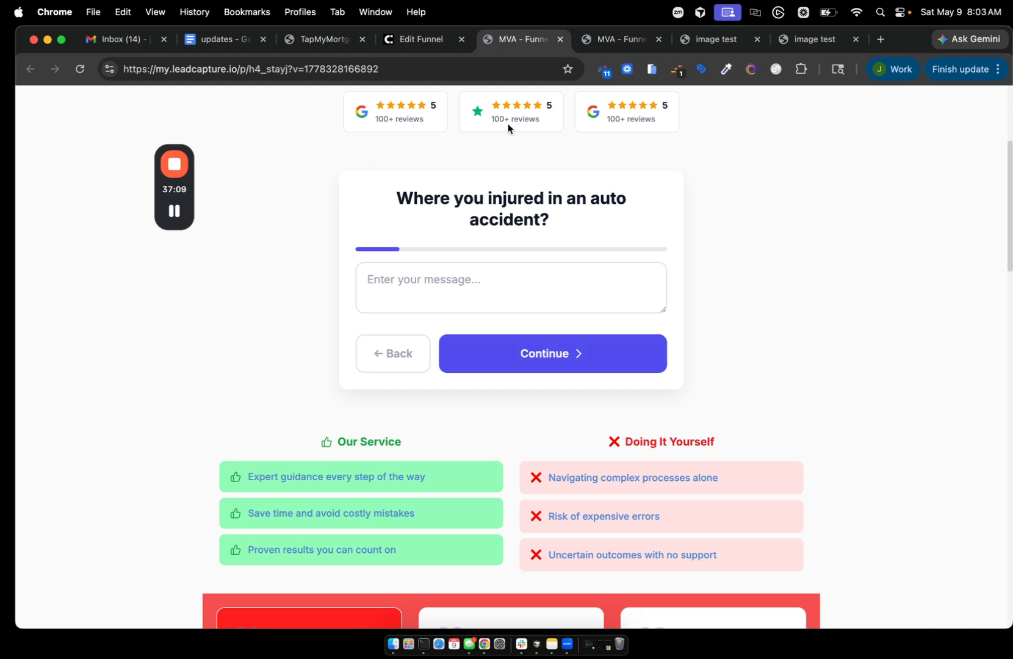
{"action": "scroll", "coordinate": [508, 124], "scroll_direction": "up", "scroll_amount": 5}
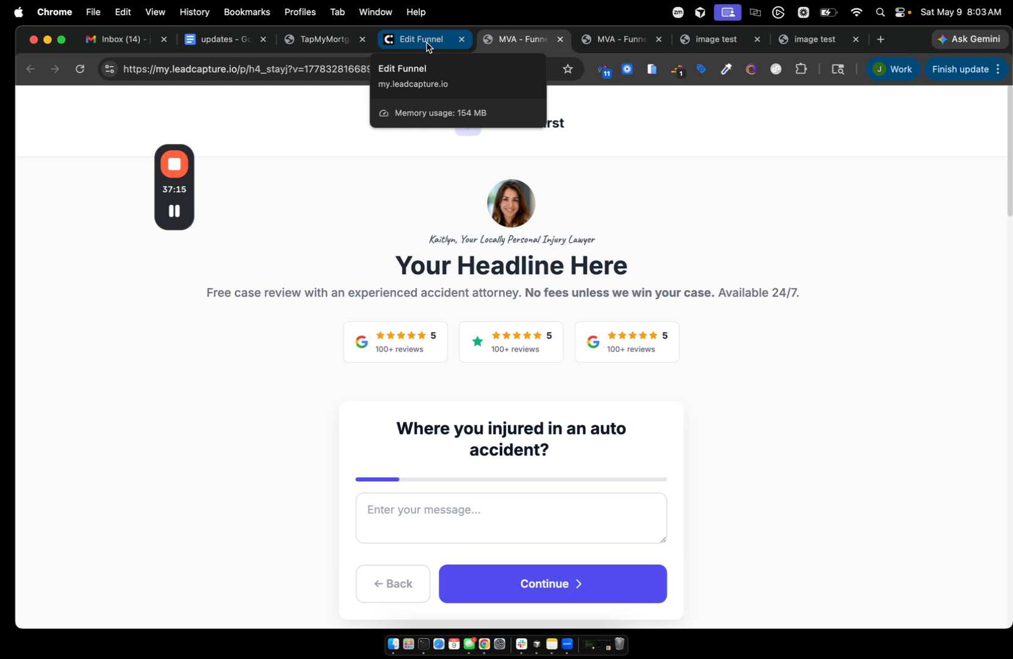
- Insert a new Spin Wheel step with 10% off, No luck, 20% off and Free shipping slices
{"action": "left_click", "coordinate": [426, 40]}
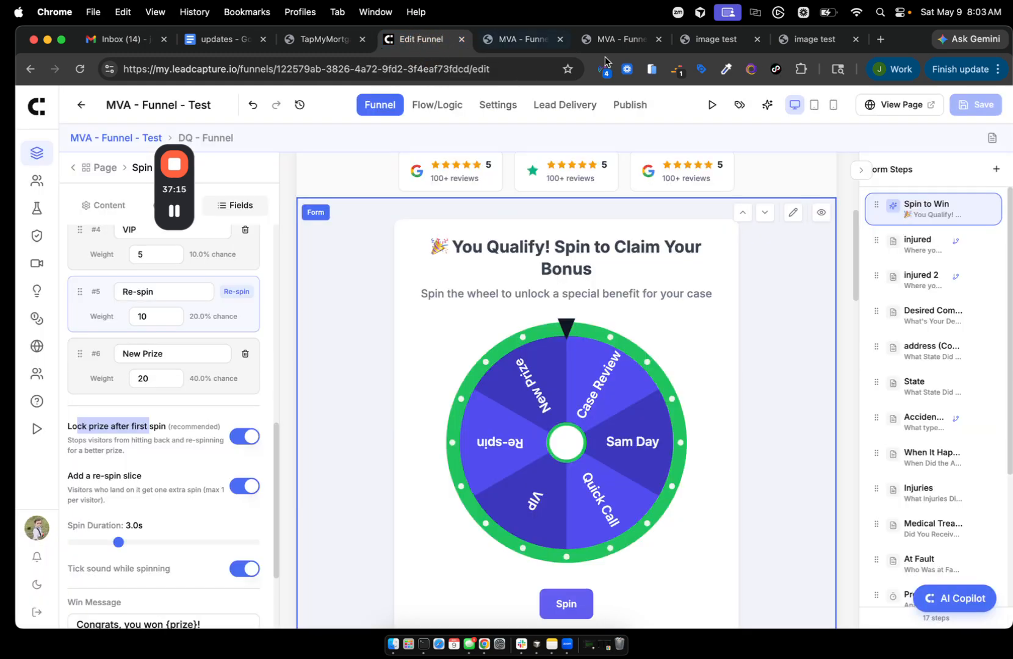
{"action": "left_click", "coordinate": [996, 172]}
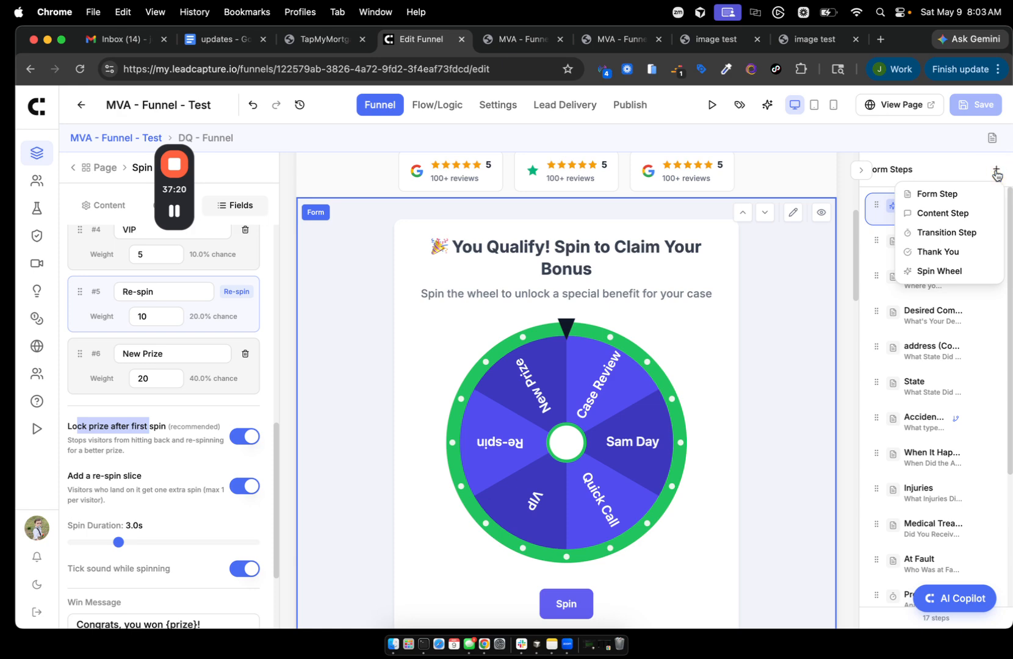
{"action": "left_click", "coordinate": [941, 272]}
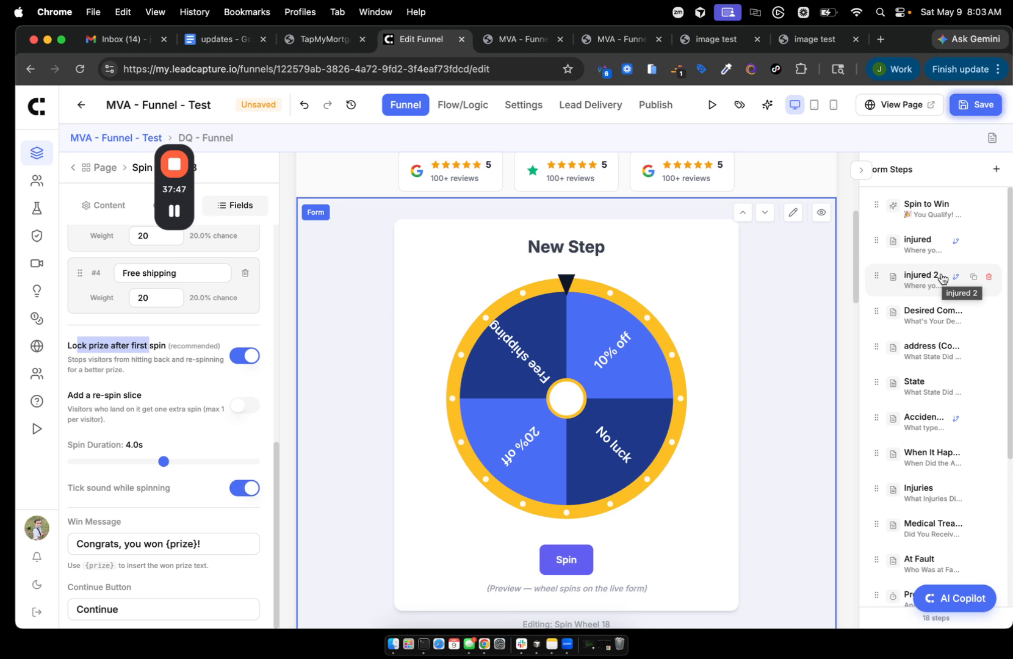
{"action": "scroll", "coordinate": [565, 400], "scroll_direction": "down", "scroll_amount": 12}
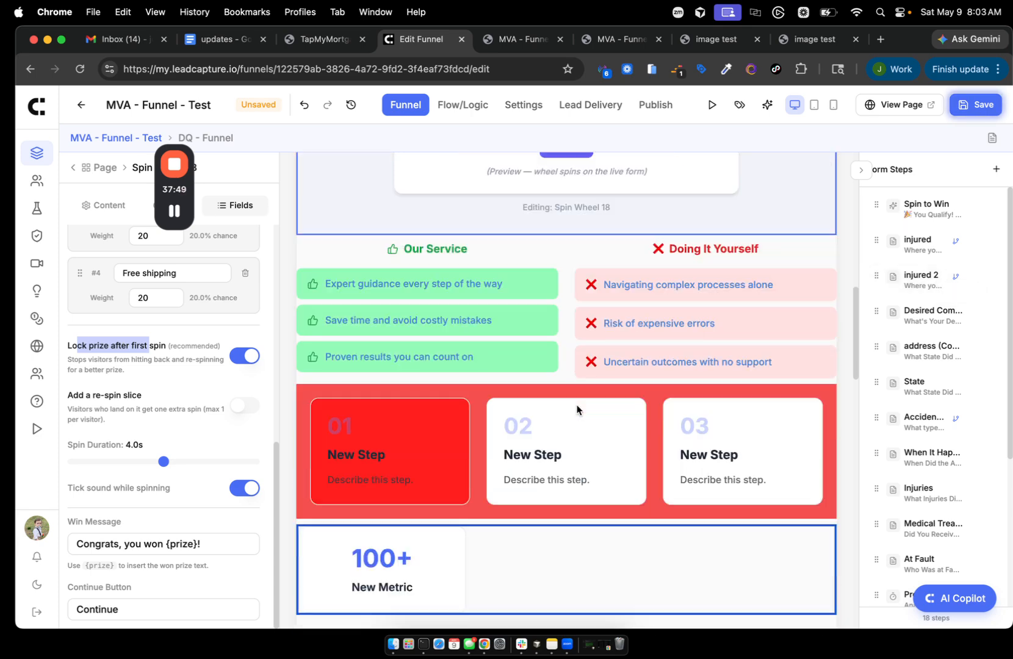
{"action": "scroll", "coordinate": [577, 406], "scroll_direction": "up", "scroll_amount": 15}
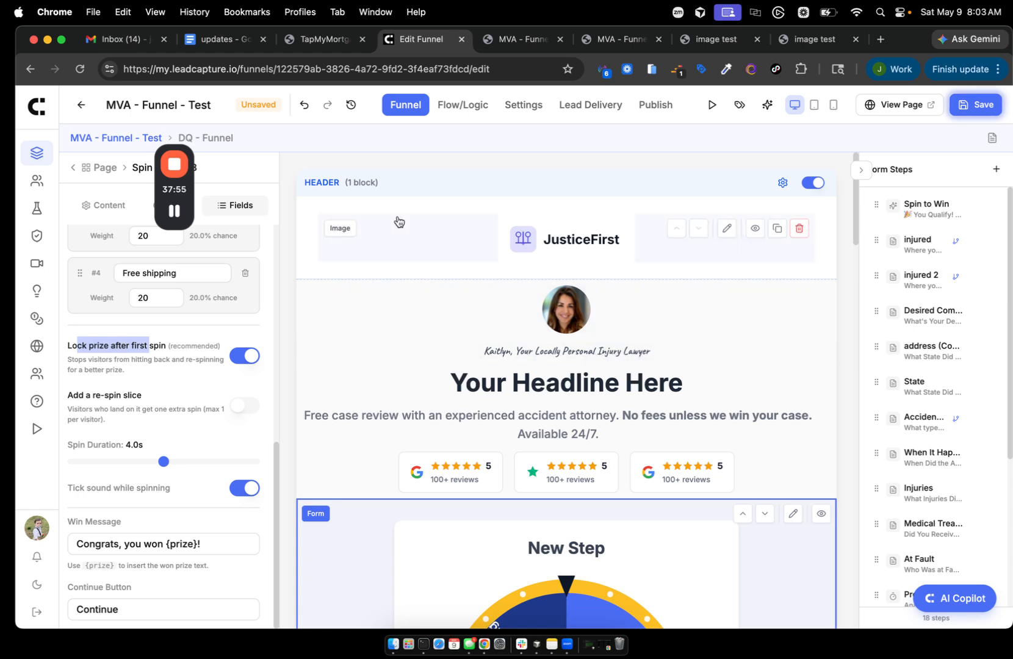
{"action": "mouse_move", "coordinate": [180, 167]}
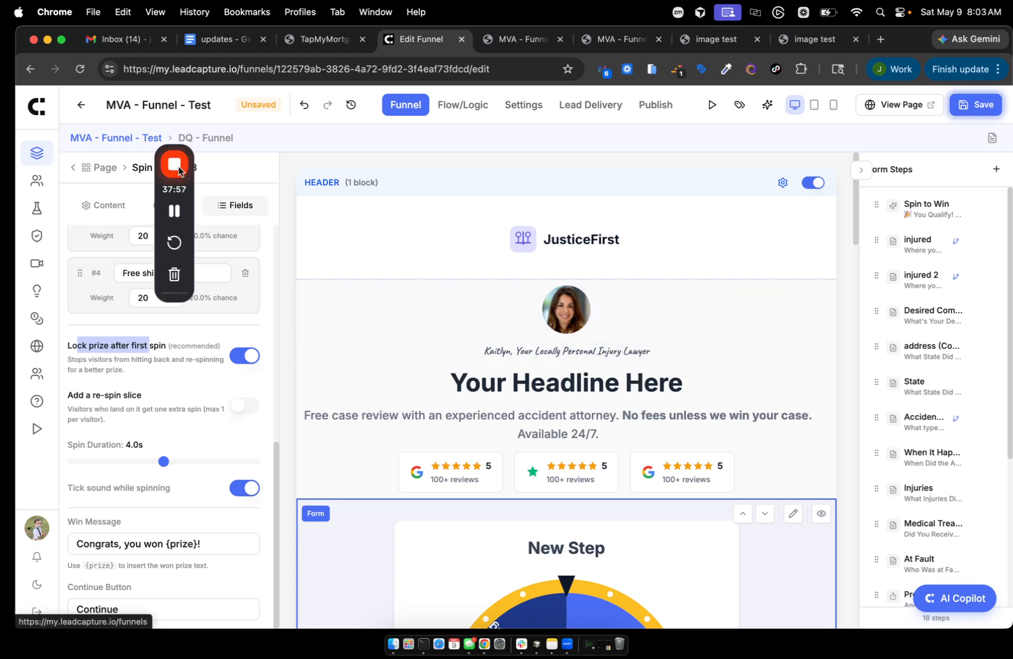